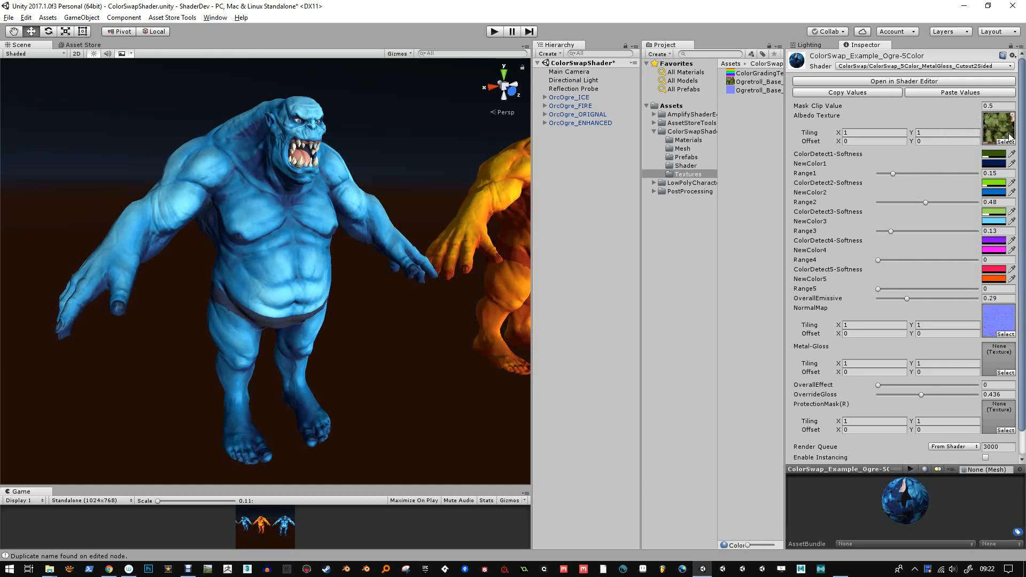
Set the material's ColorDetect1 to light green 96C75B and NewColor1 to white FFFFFF
alt+drag(292, 199, 228, 236)
alt+drag(248, 168, 279, 137)
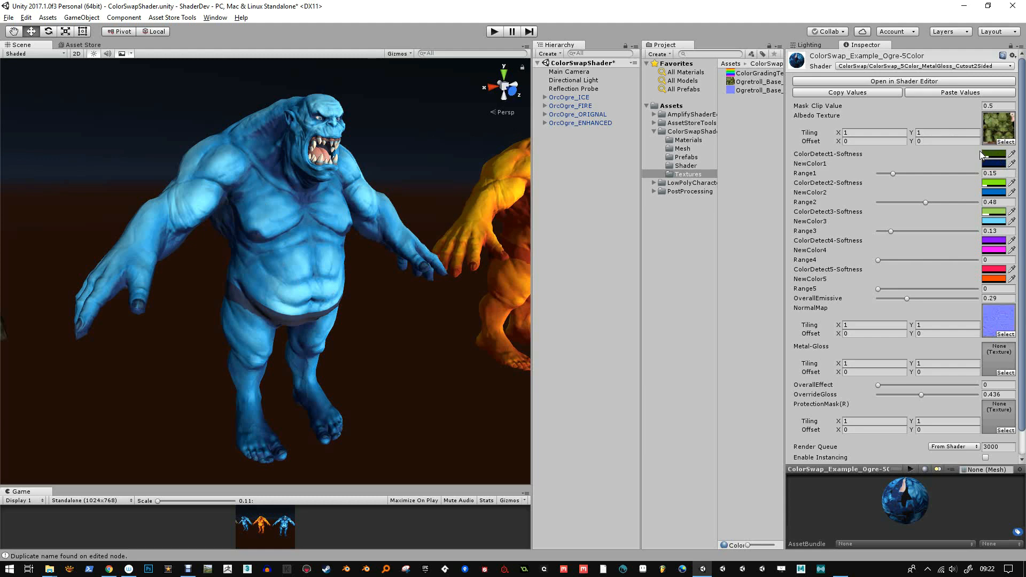
click(994, 154)
mouse_move(647, 367)
mouse_down()
mouse_move(662, 349)
mouse_move(633, 351)
mouse_move(629, 326)
mouse_move(640, 346)
mouse_move(605, 326)
mouse_move(637, 309)
mouse_up()
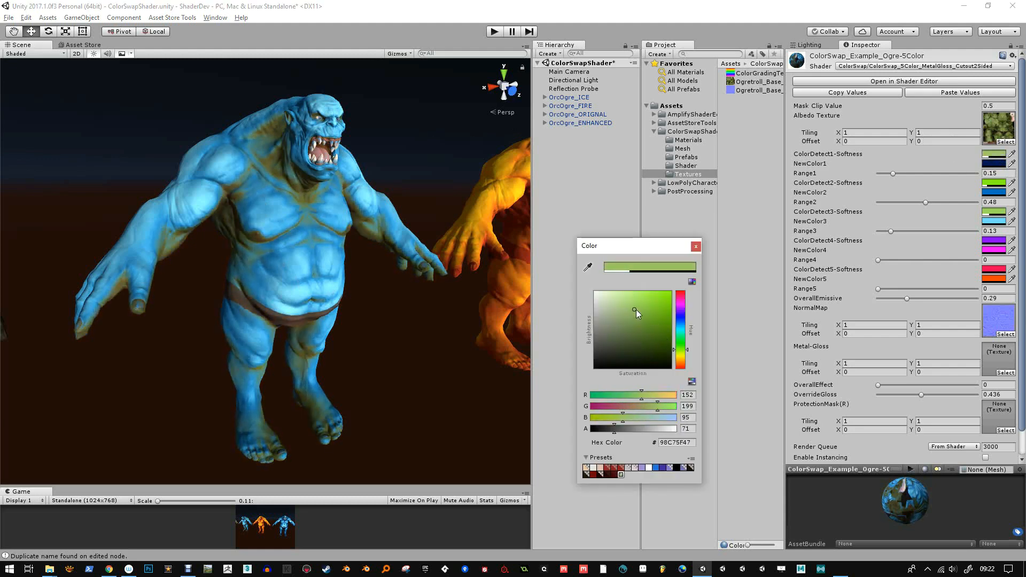
click(695, 246)
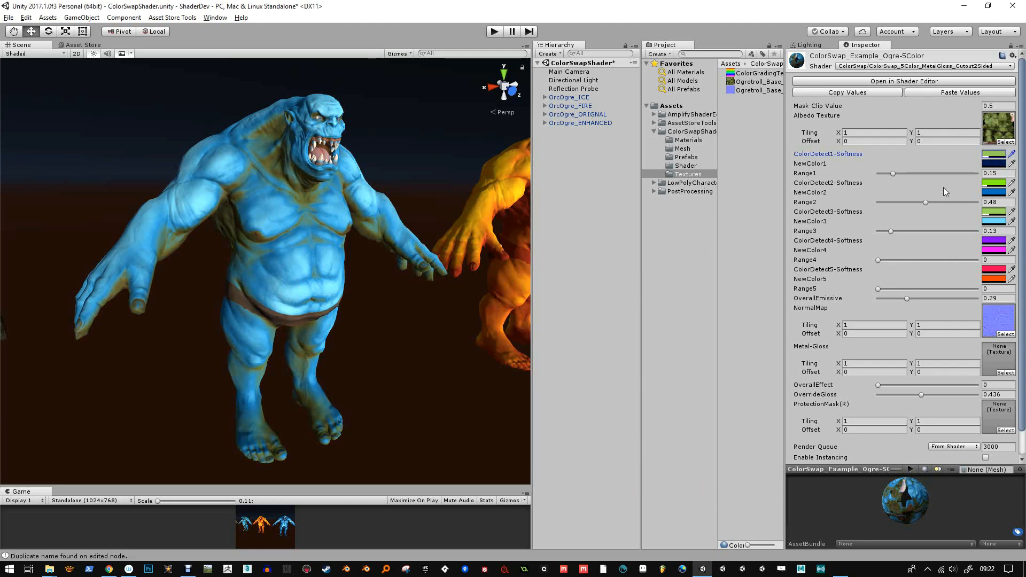
click(987, 164)
drag(617, 304, 595, 292)
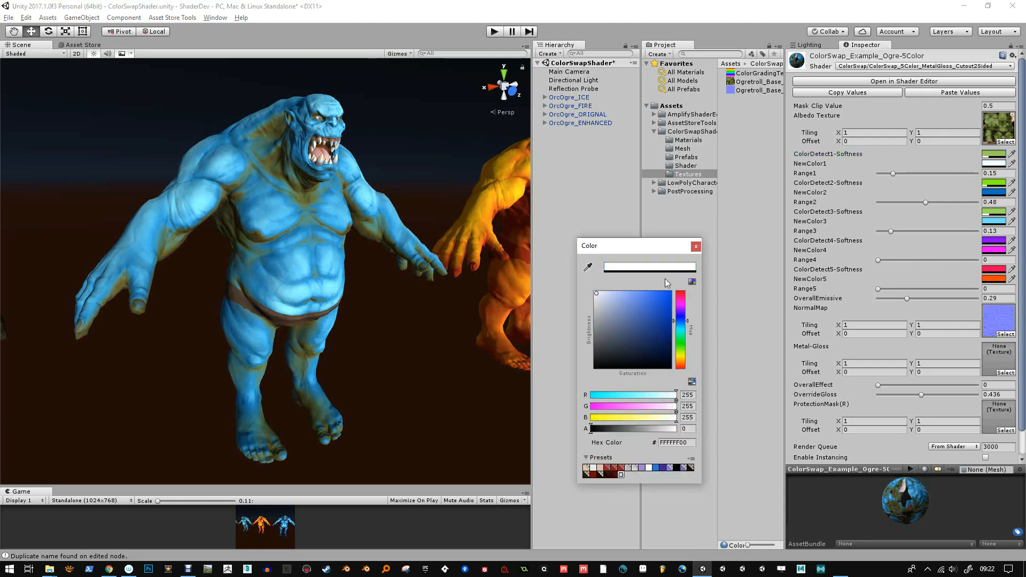
click(696, 247)
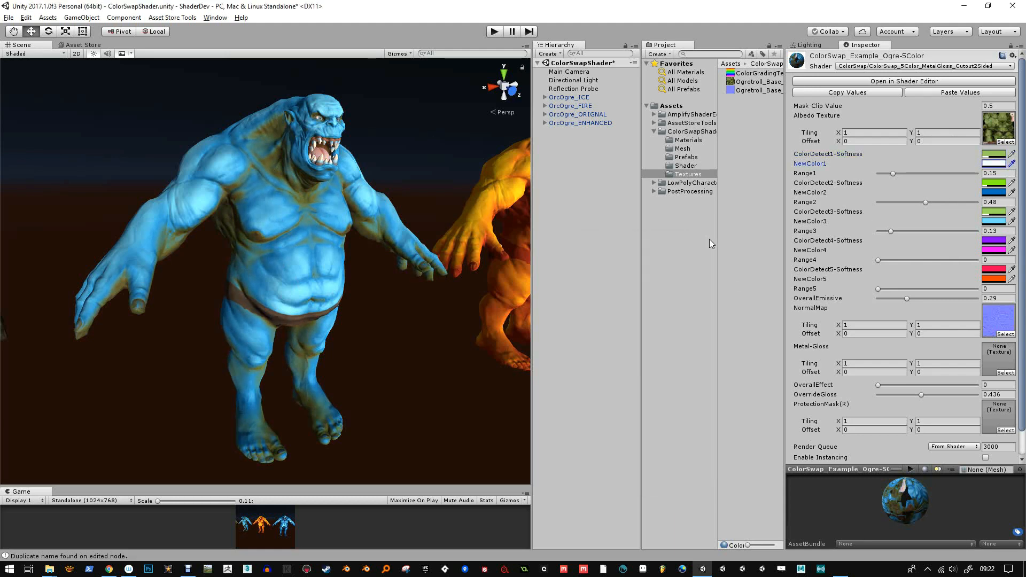
Change ColorDetect1-Softness to near-black 0C0D0B with an alpha of 79
click(992, 155)
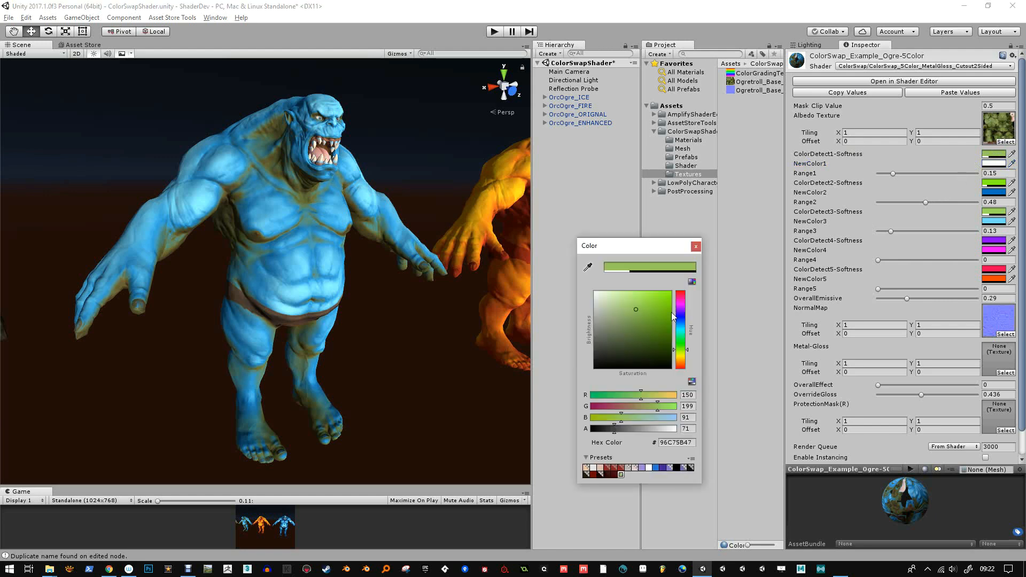
mouse_move(662, 318)
mouse_down()
mouse_move(626, 350)
mouse_move(599, 355)
mouse_move(615, 369)
mouse_up()
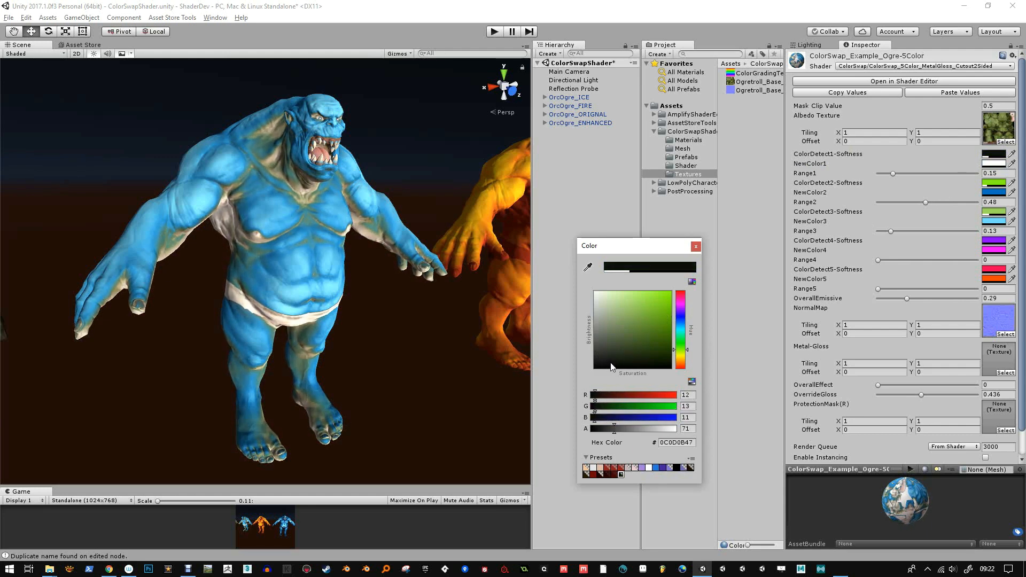
mouse_move(617, 428)
mouse_down()
mouse_move(636, 427)
mouse_move(607, 427)
mouse_move(653, 428)
mouse_move(619, 427)
mouse_up()
click(696, 246)
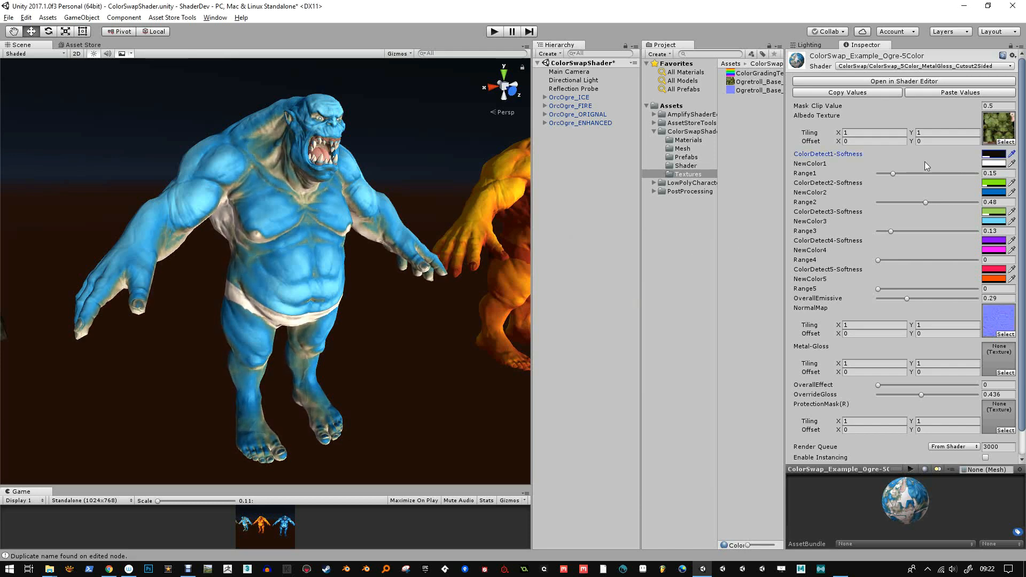
Raise the ColorDetect1-Softness alpha to about 243 and set Range1 to 0.182
mouse_move(892, 174)
mouse_down()
mouse_move(958, 178)
mouse_move(891, 174)
mouse_up()
click(988, 158)
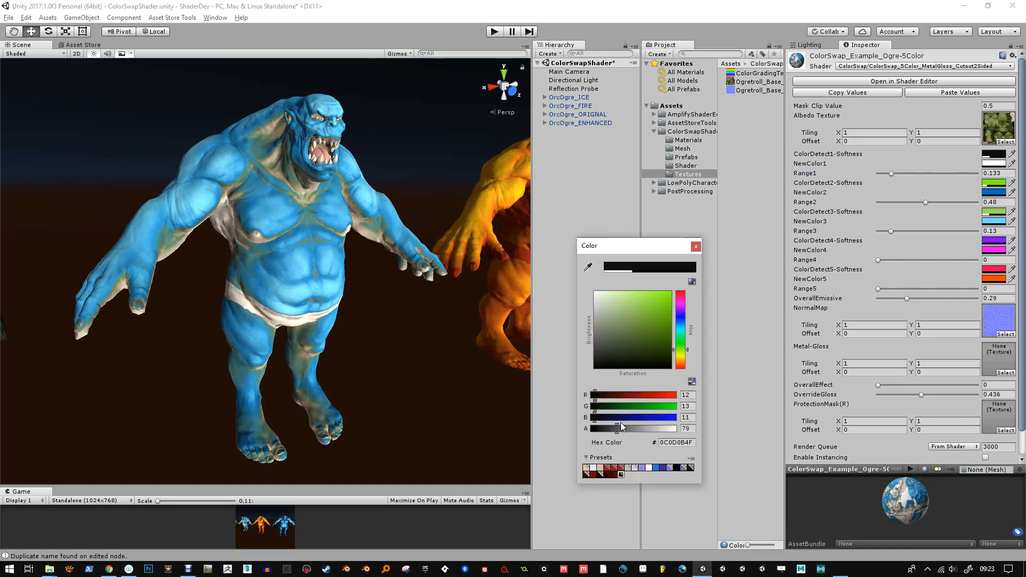
drag(623, 429, 675, 432)
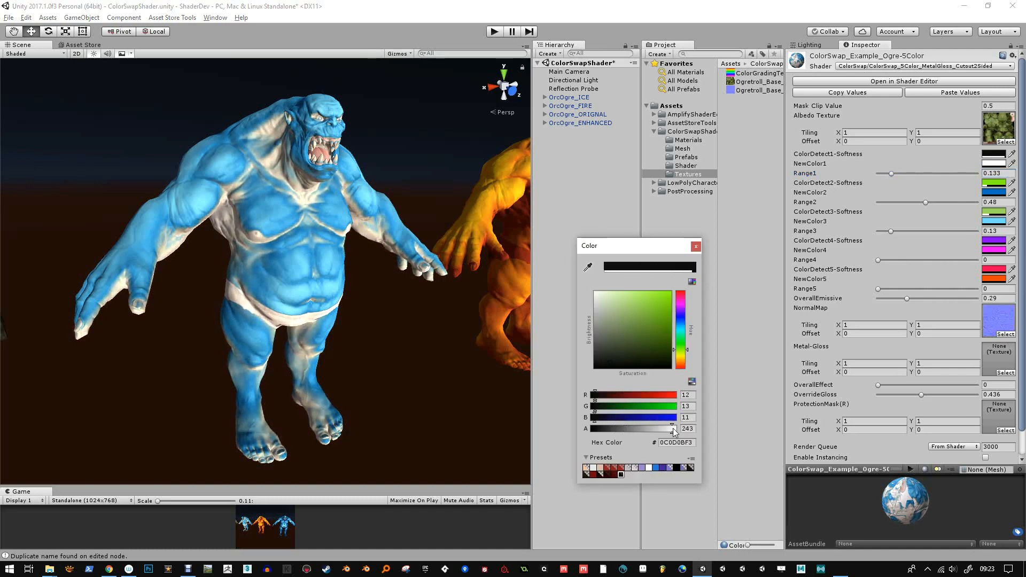
click(696, 246)
mouse_move(891, 175)
mouse_down()
mouse_move(960, 171)
mouse_move(886, 170)
mouse_move(898, 170)
mouse_up()
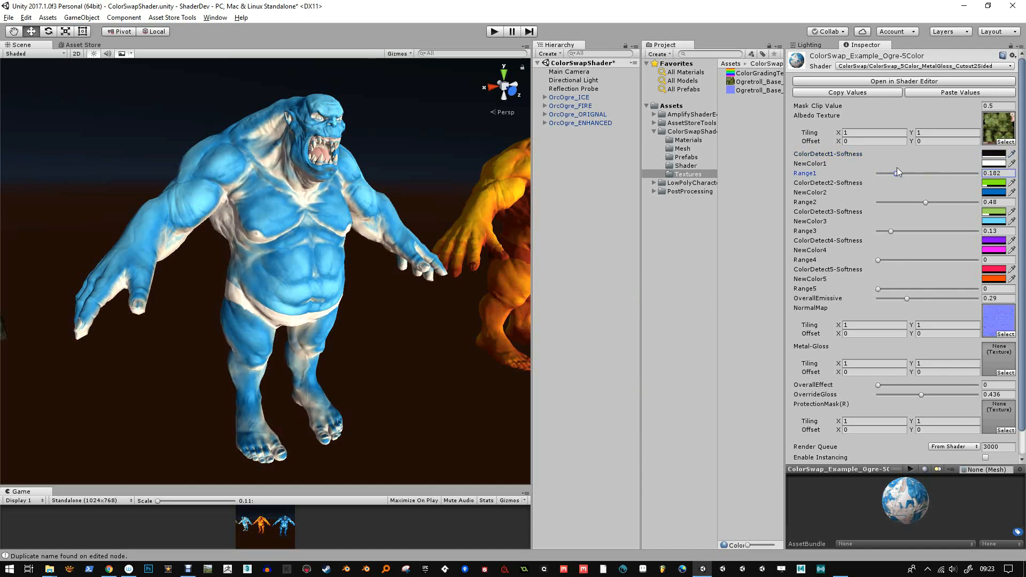
Change NewColor1 to black
click(995, 164)
drag(603, 337, 588, 373)
click(696, 246)
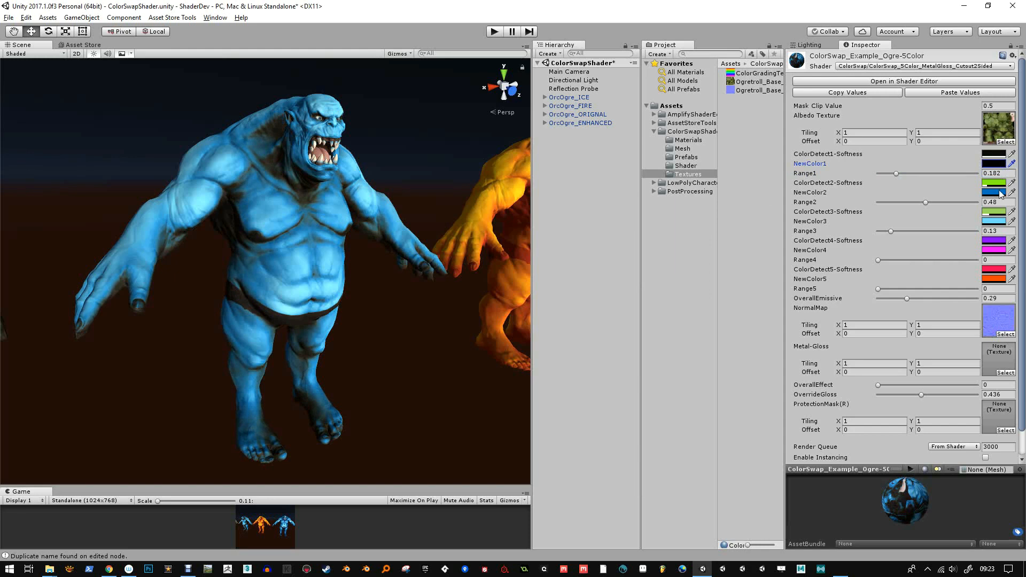
Set NewColor2 to white FFFFFF and ColorDetect2-Softness to very dark green 0D200E with an alpha of 18
click(994, 193)
drag(631, 334, 591, 278)
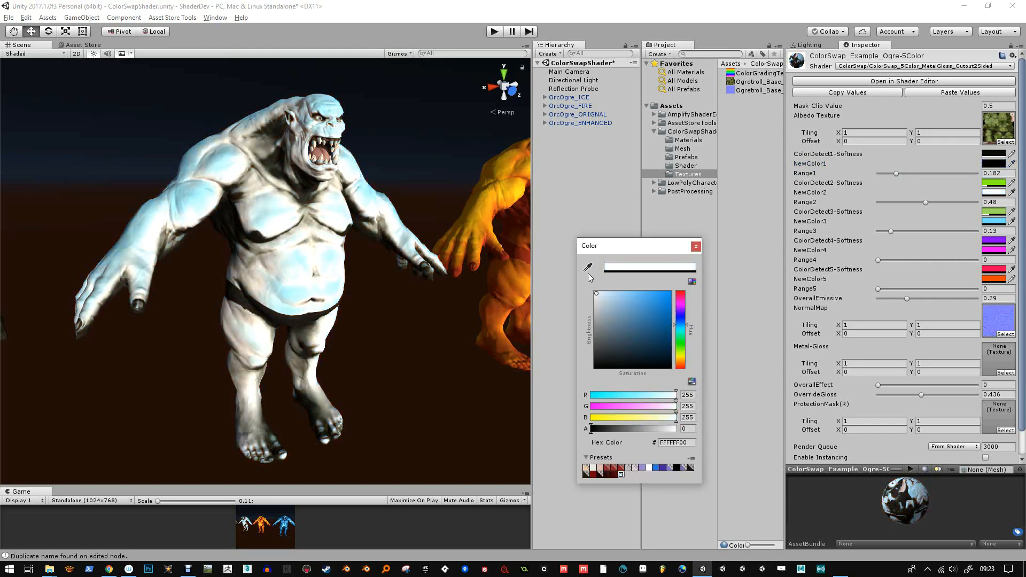
click(696, 246)
click(995, 183)
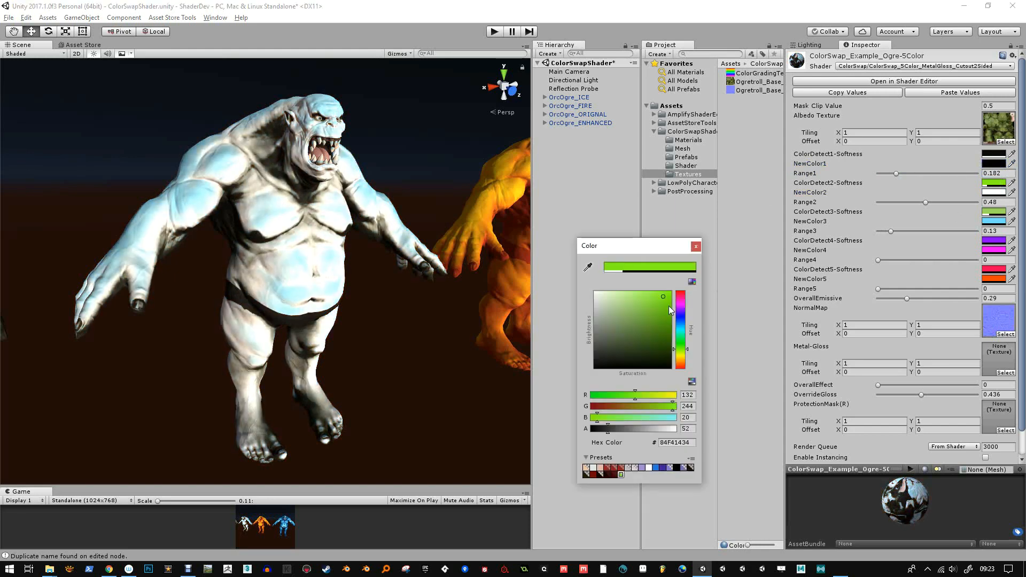
mouse_move(669, 306)
mouse_down()
mouse_move(660, 339)
mouse_move(604, 348)
mouse_move(637, 316)
mouse_move(666, 355)
mouse_move(648, 349)
mouse_move(680, 340)
mouse_move(637, 368)
mouse_move(638, 348)
mouse_move(640, 357)
mouse_up()
drag(610, 430, 599, 433)
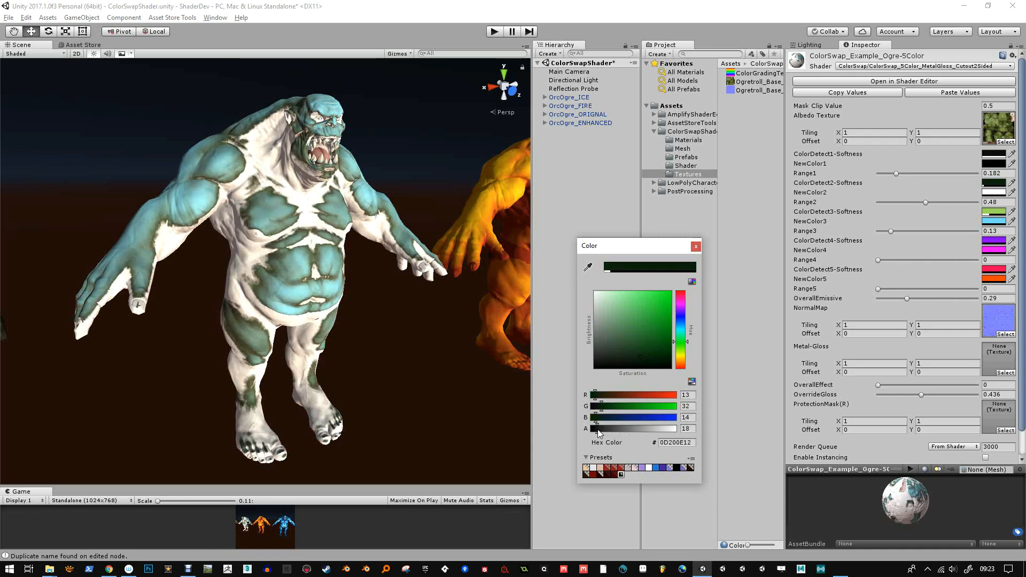
click(696, 246)
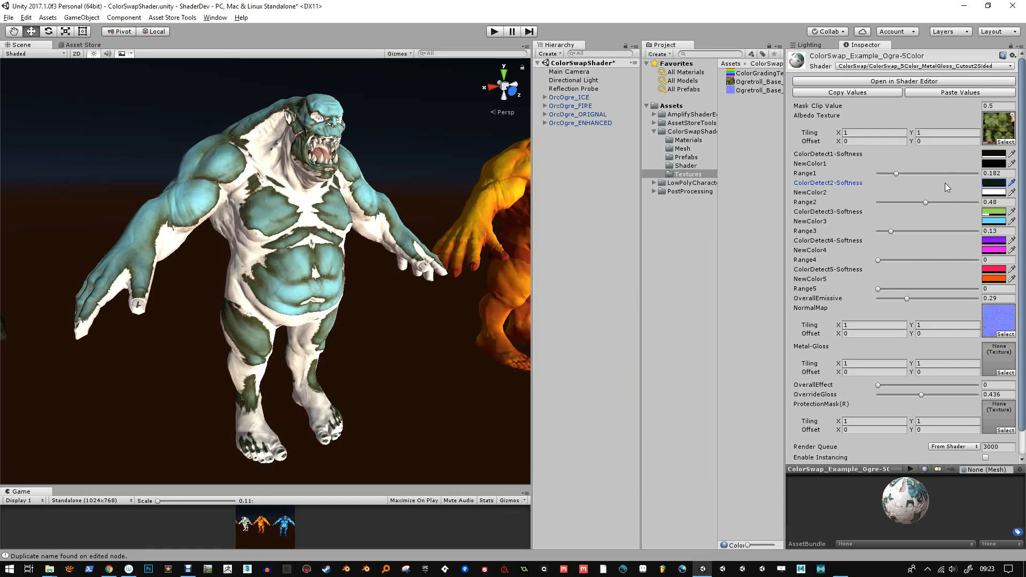
Set Range2 to 0.221 and ColorDetect2-Softness to green 217C28 with an alpha of 37
drag(925, 202, 900, 206)
click(995, 183)
drag(637, 361, 646, 345)
drag(603, 427, 604, 431)
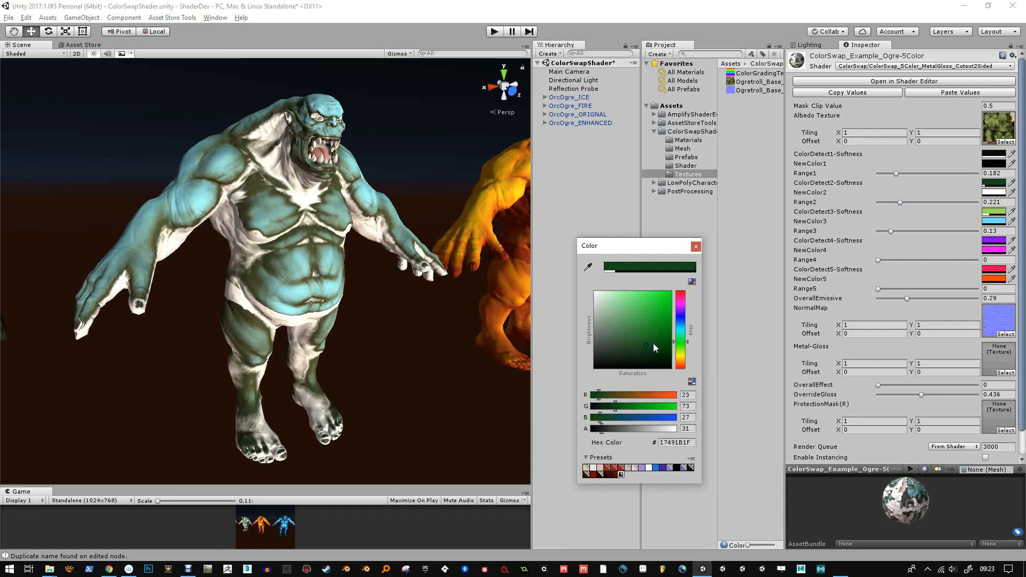
mouse_move(647, 345)
mouse_down()
mouse_move(663, 342)
mouse_move(650, 331)
mouse_up()
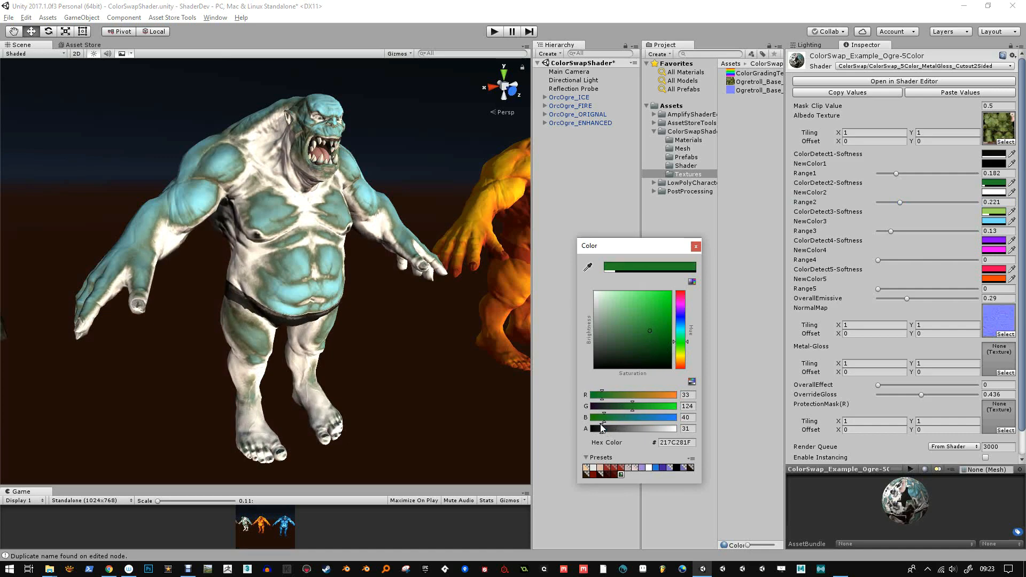
drag(603, 430, 606, 432)
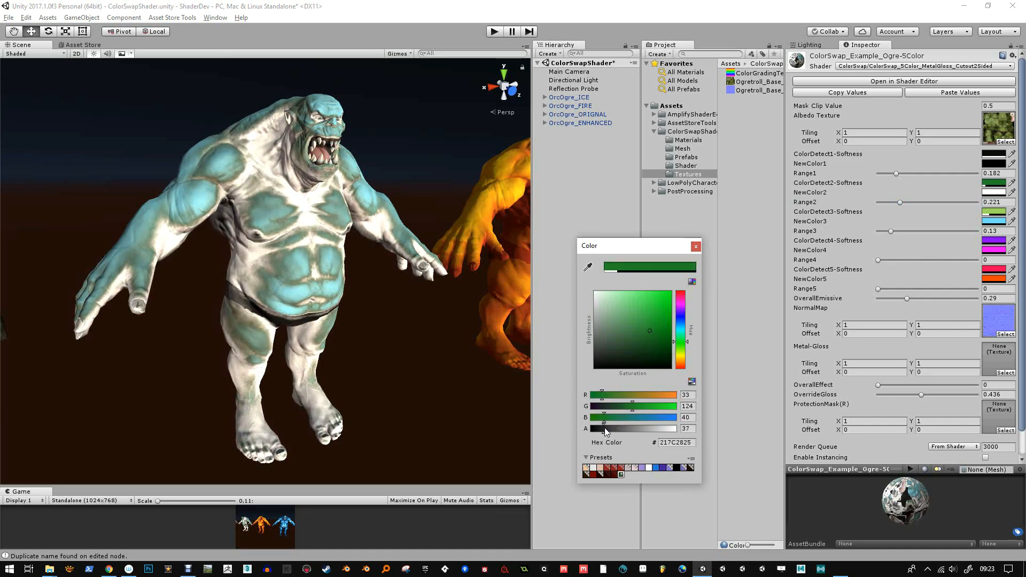
click(695, 247)
Change NewColor2 to dark grey 3A3232
click(994, 192)
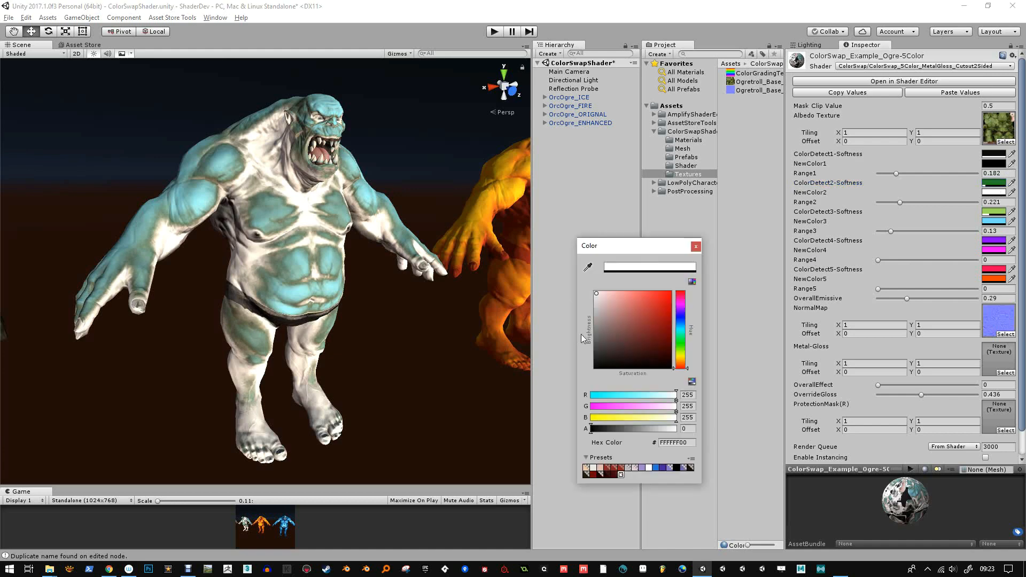
mouse_move(594, 342)
mouse_down()
mouse_move(581, 359)
mouse_move(582, 348)
mouse_move(607, 350)
mouse_up()
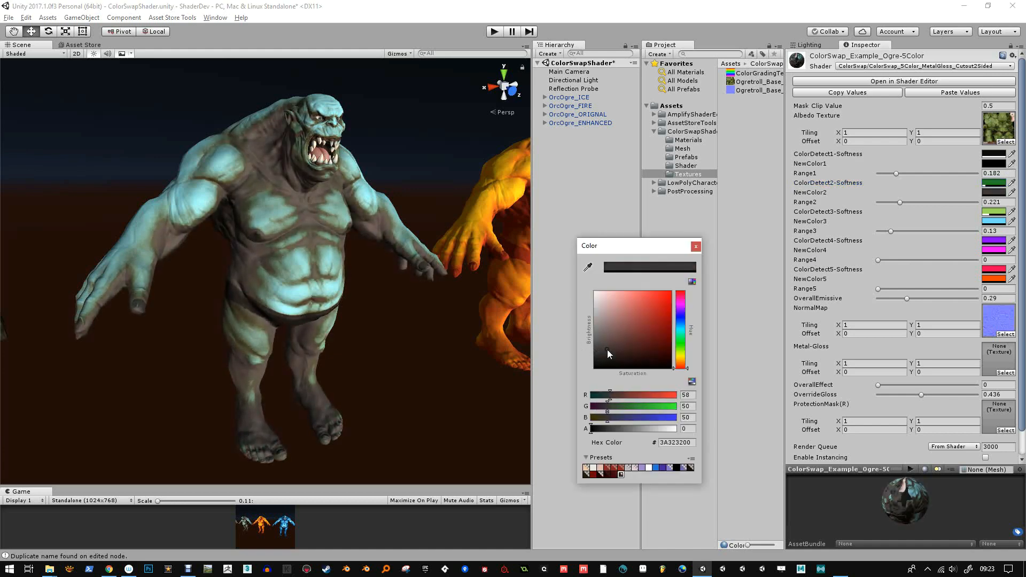
click(695, 246)
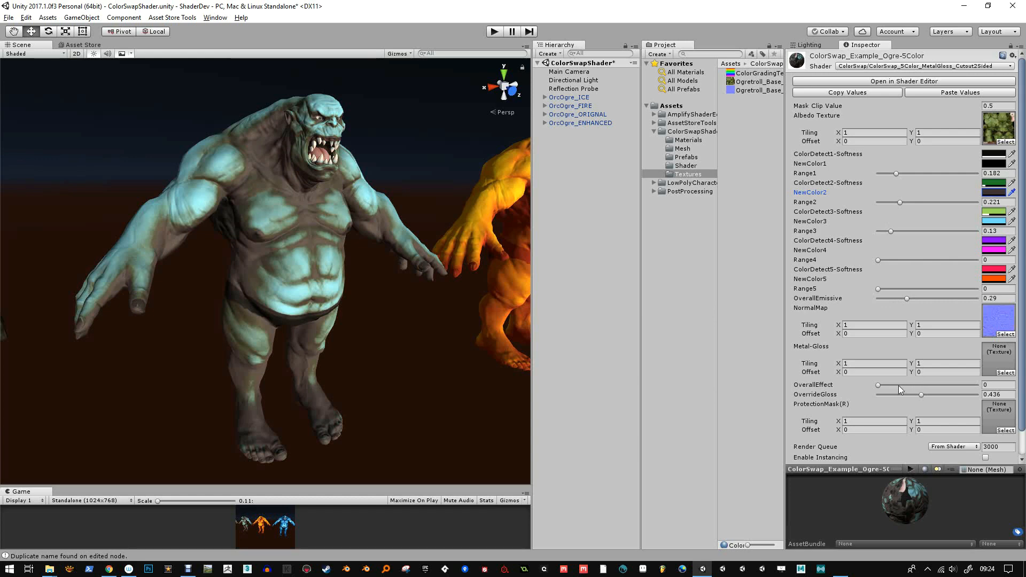
Open the material's shader graph, reposition the final Lerp with the Multiply node below and beyond it, and close the graph
drag(878, 386, 893, 385)
click(917, 81)
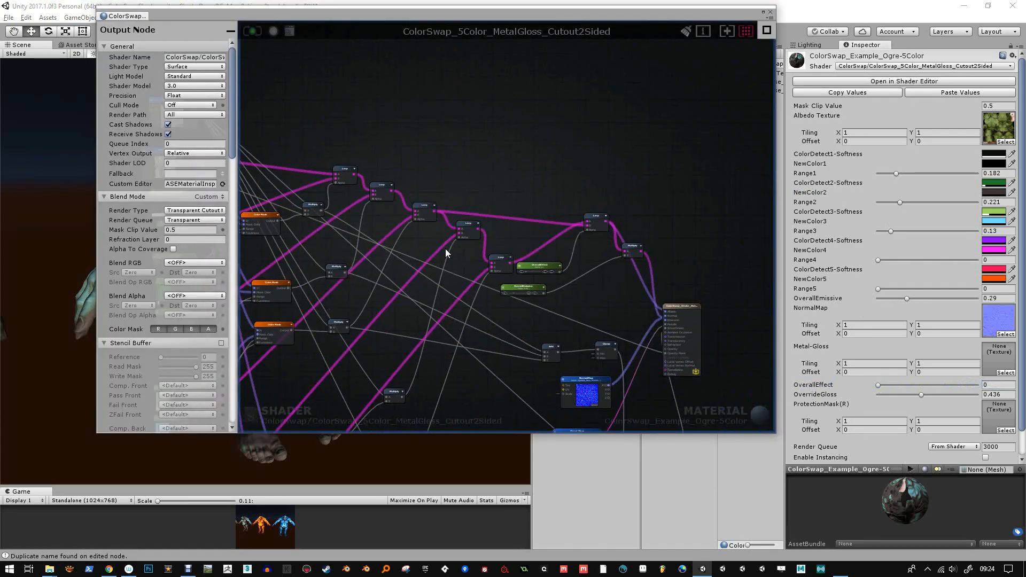
scroll(444, 248, up, 3)
drag(664, 216, 684, 194)
mouse_move(620, 169)
mouse_down()
mouse_move(629, 192)
mouse_move(620, 180)
mouse_up()
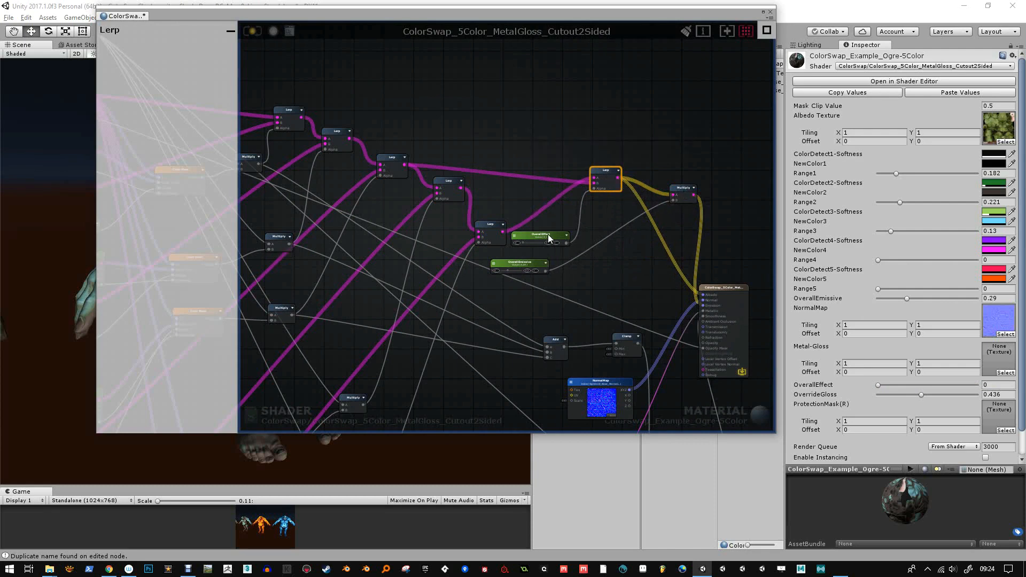
drag(604, 172, 643, 240)
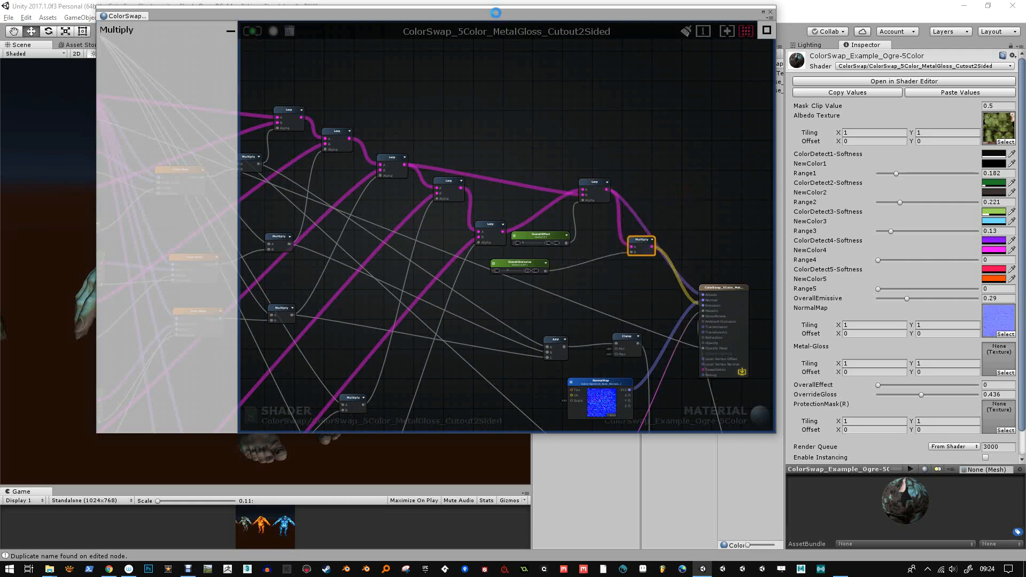
drag(495, 13, 544, 362)
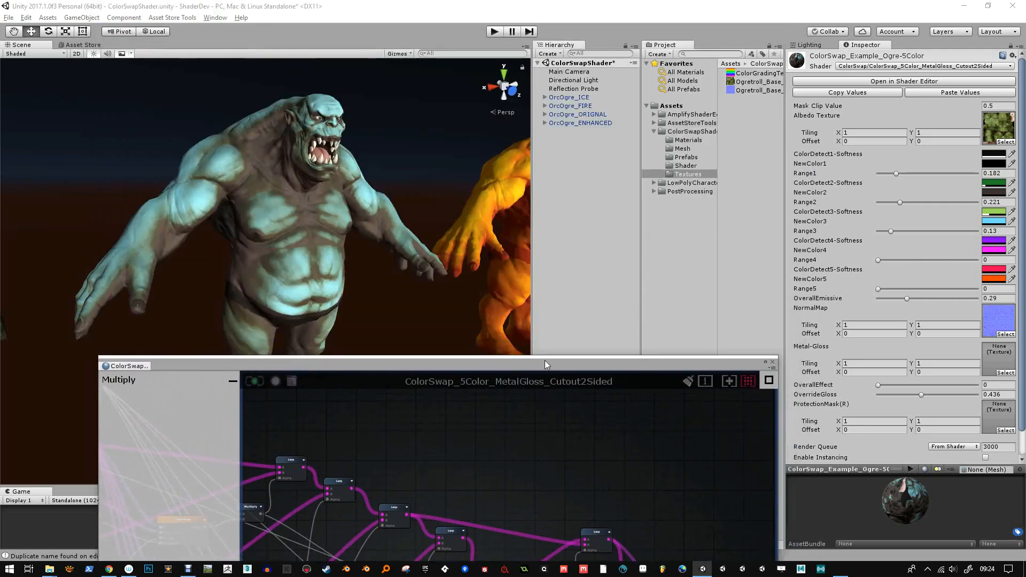
click(773, 363)
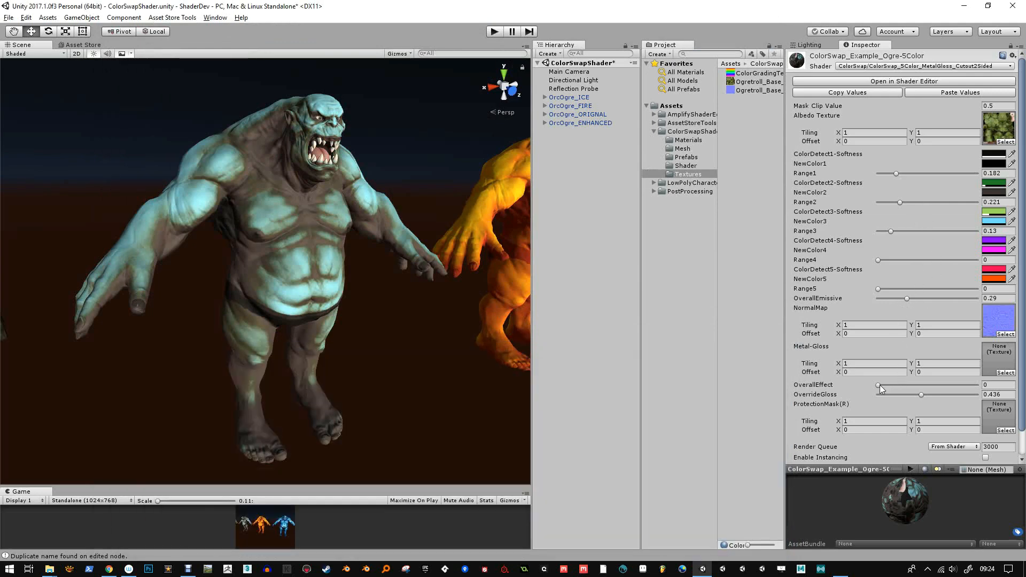
Set OverallEffect to 0.022 and, in the reopened shader graph, move the OverallEffect node directly above the OverallEmissive node
drag(880, 386, 889, 383)
click(923, 83)
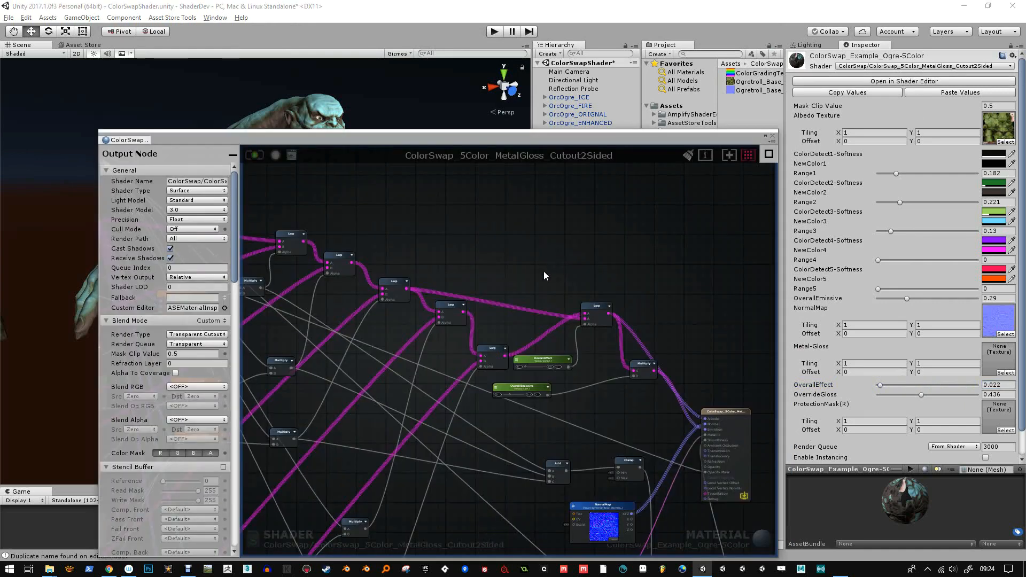
middle_drag(559, 362, 558, 335)
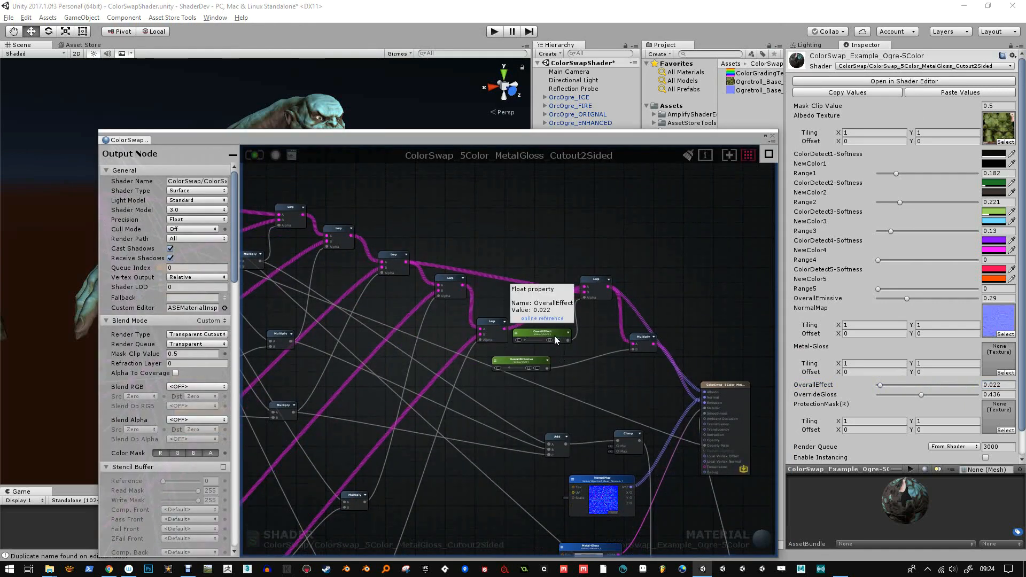
drag(554, 336, 537, 347)
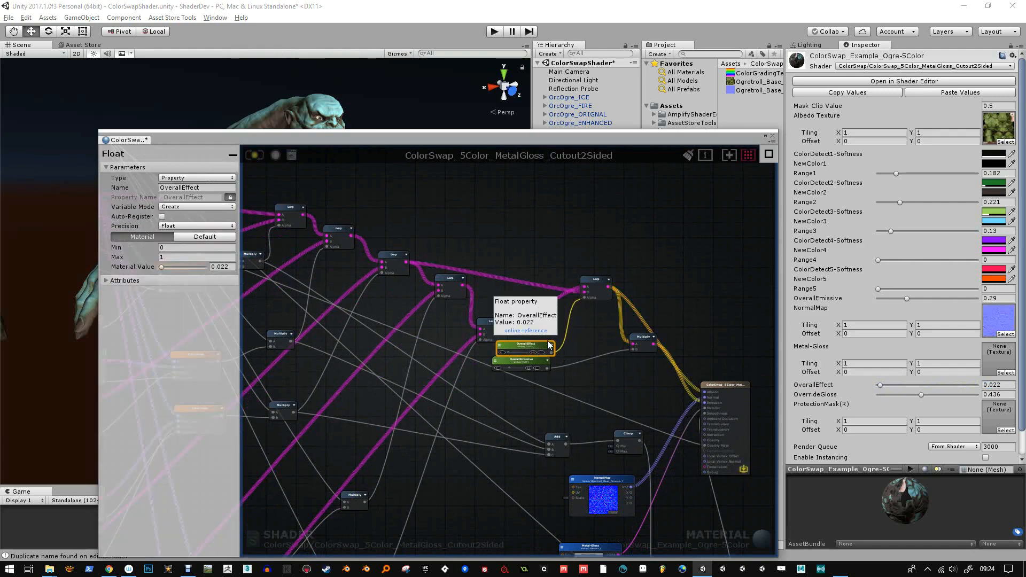
Try feeding the fifth chained Lerp's output into the final Lerp's B input as well
scroll(482, 266, down, 2)
middle_drag(482, 266, 675, 300)
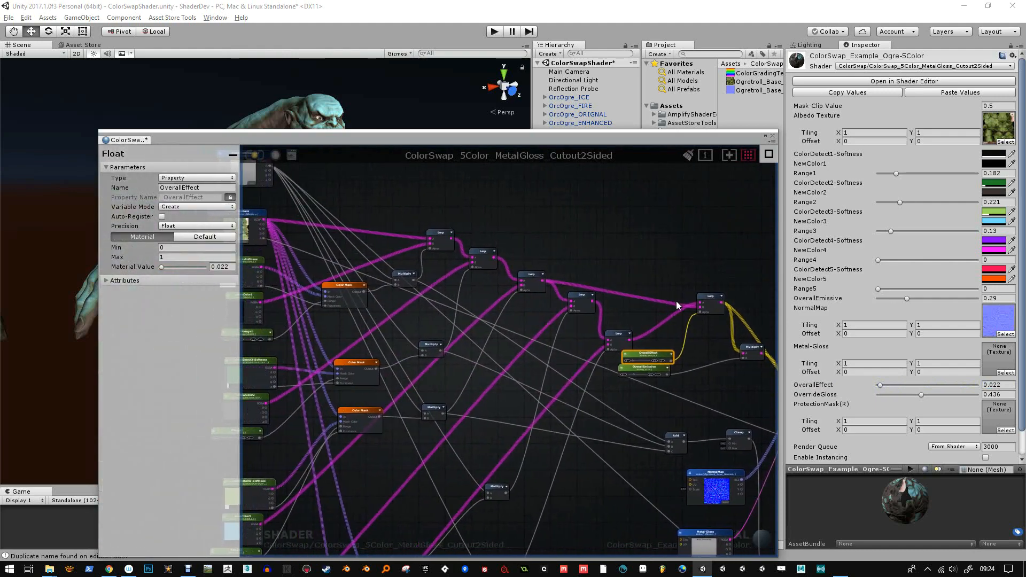
drag(630, 340, 698, 307)
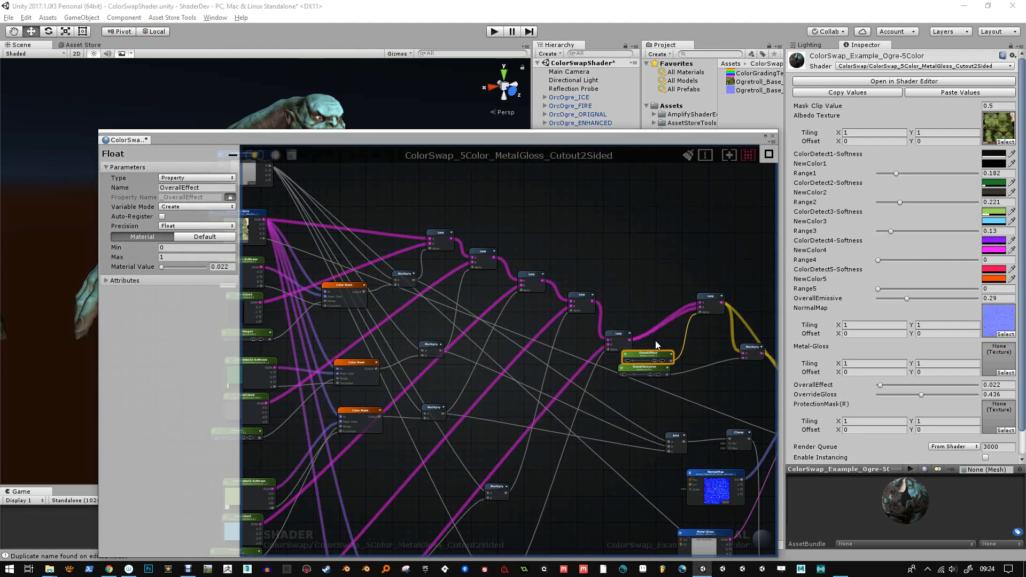
Reconnect the Albedo Texture output to the final Lerp's B input and update the shader
scroll(310, 224, down, 3)
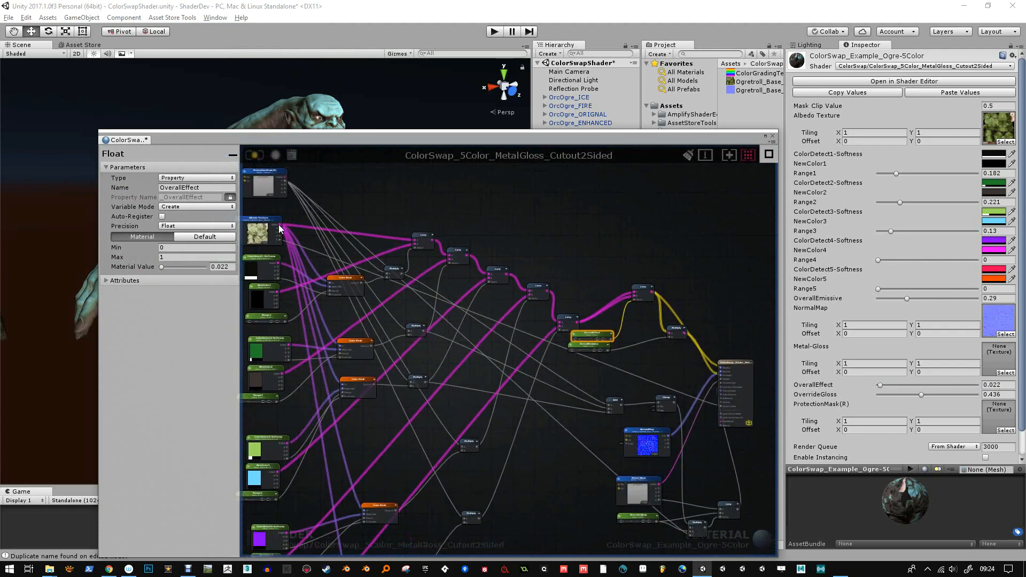
drag(508, 274, 634, 290)
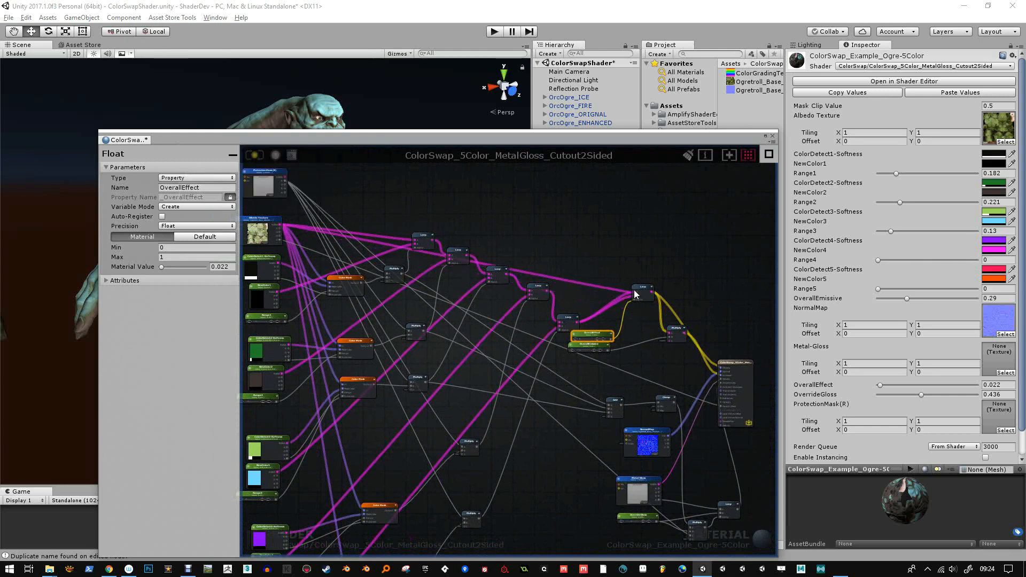
click(255, 156)
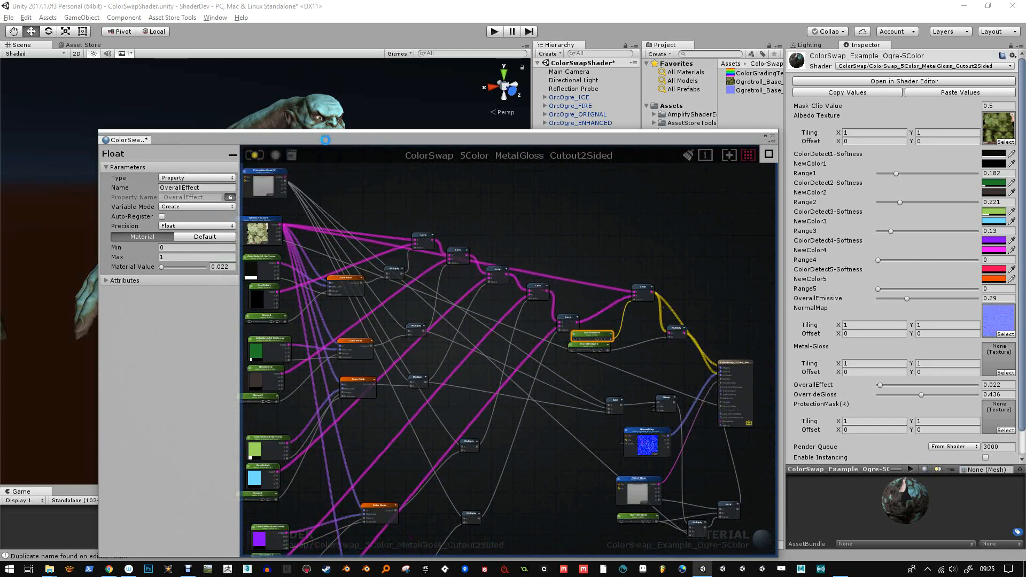
Close the shader graph and set the material's OverallEffect to 1
drag(326, 140, 240, 300)
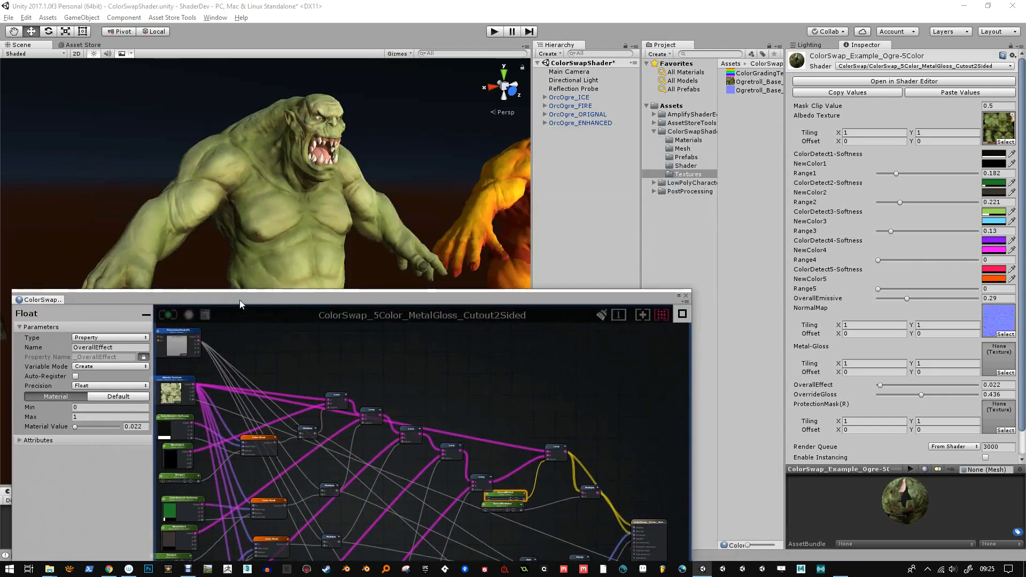
click(686, 296)
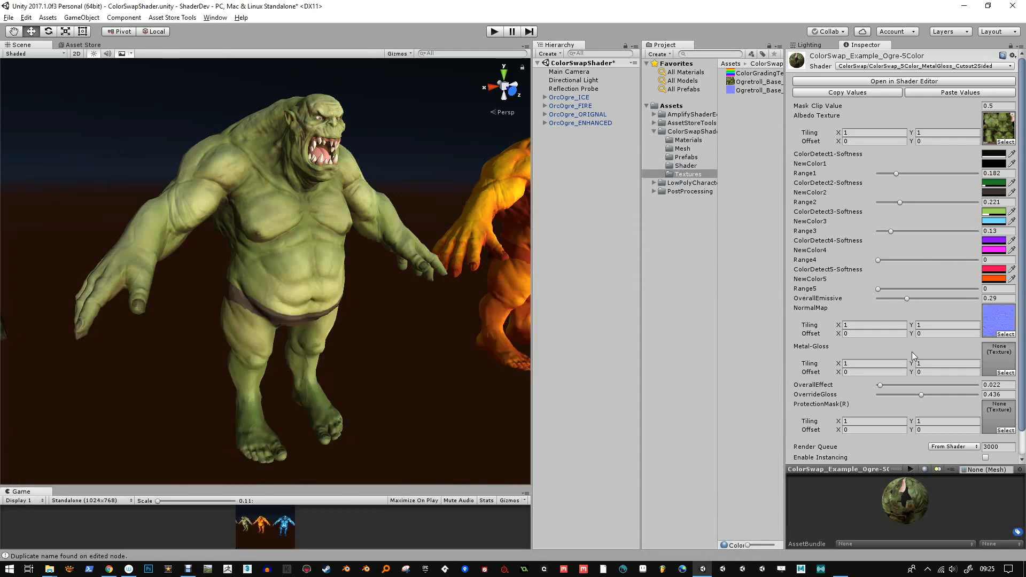
drag(880, 385, 995, 369)
scroll(216, 175, up, 3)
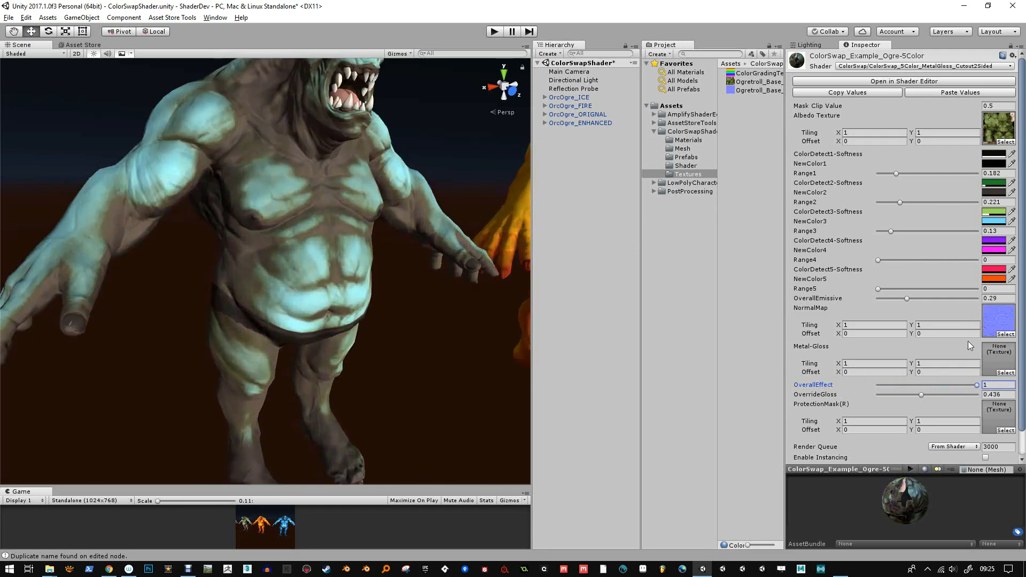
mouse_move(336, 244)
alt+mouse_down()
mouse_move(360, 234)
mouse_move(345, 254)
alt+mouse_up()
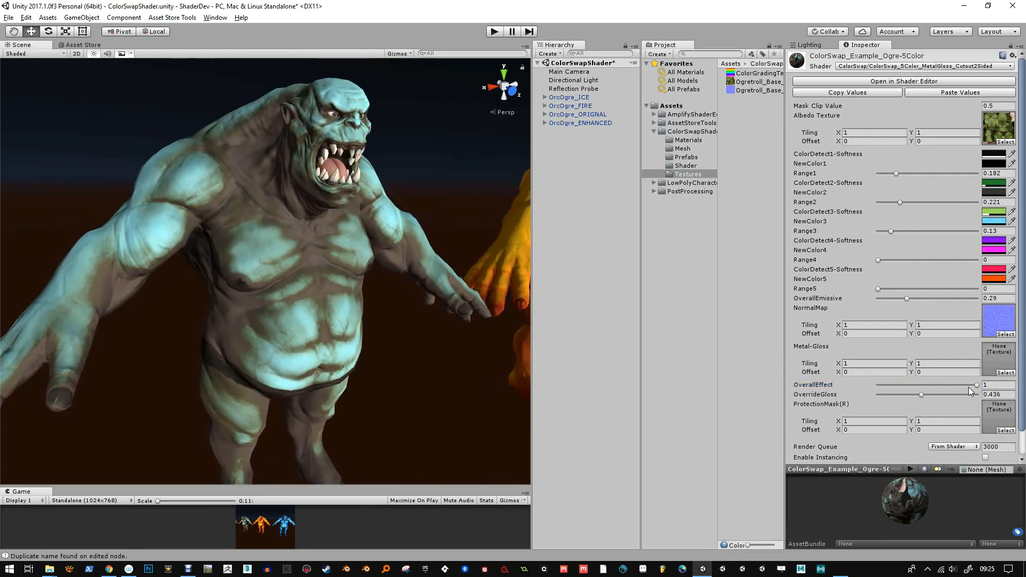
With OverallEffect at 0, sample the ogre's chest skin into ColorDetect3-Softness, and bring OverallEffect back up to 0.947
drag(969, 387, 837, 385)
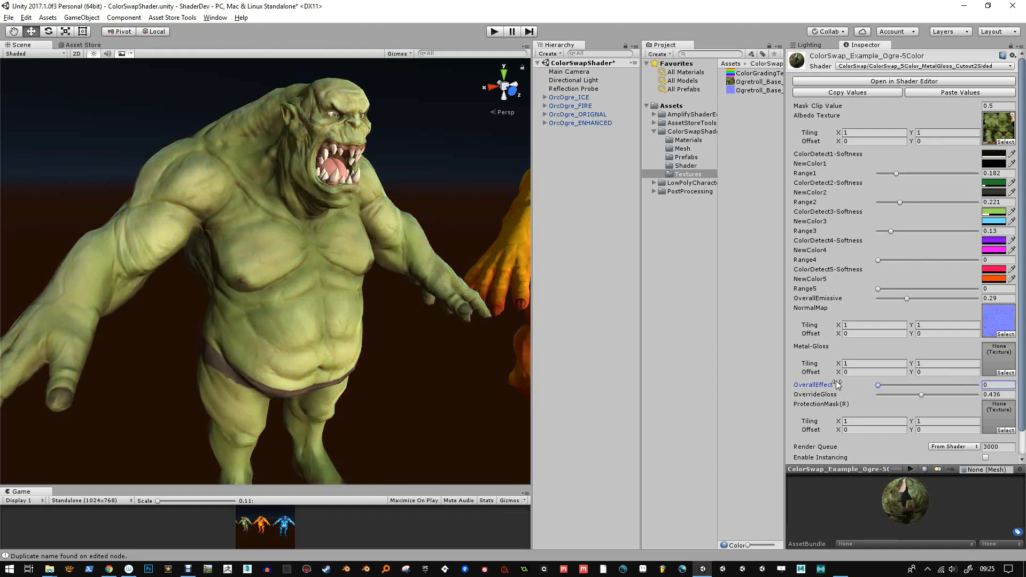
click(1012, 211)
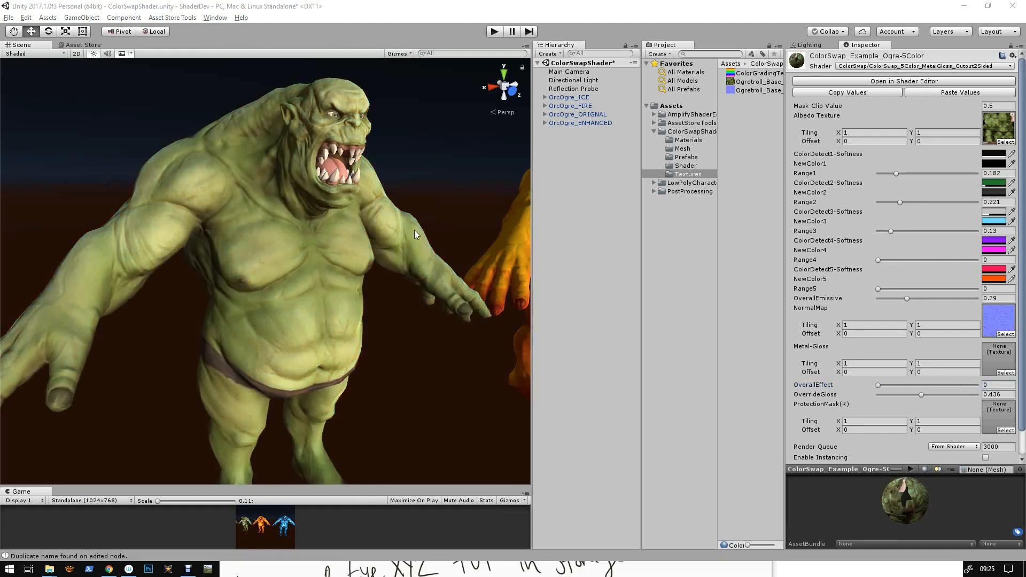
click(270, 249)
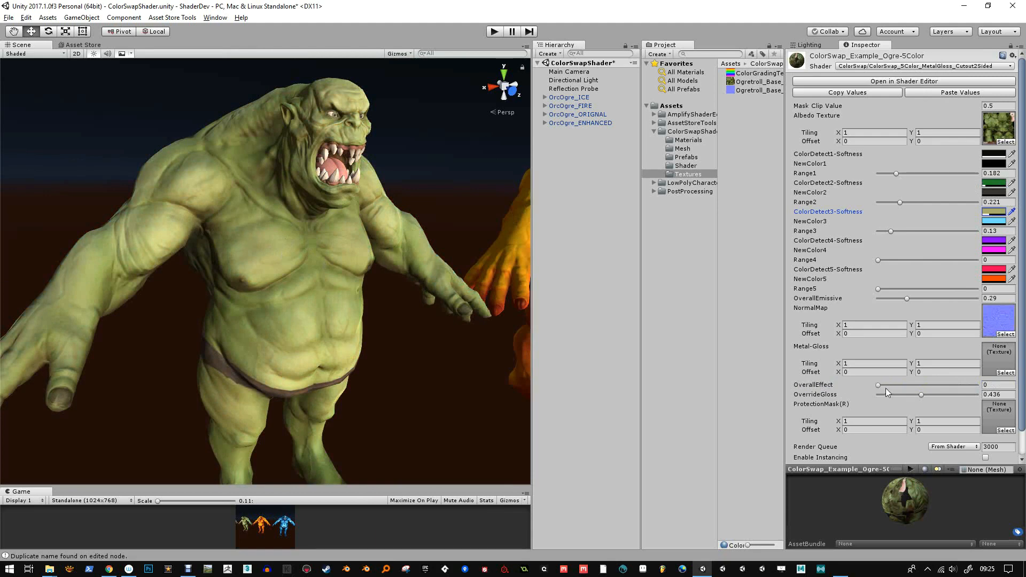
drag(886, 386, 972, 375)
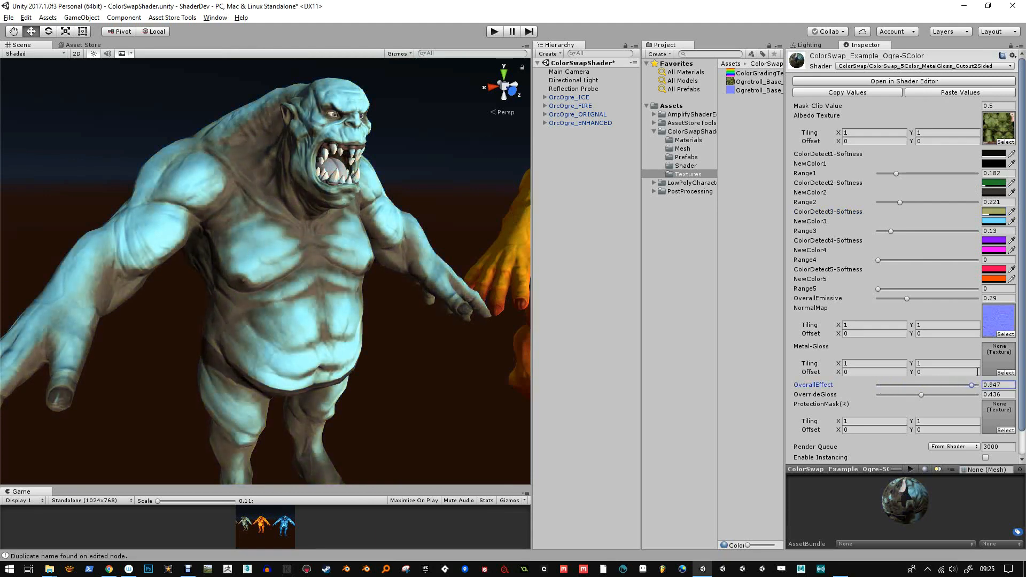
Change NewColor3 to white
click(994, 221)
mouse_move(623, 303)
mouse_down()
mouse_move(643, 313)
mouse_move(624, 322)
mouse_move(598, 305)
mouse_move(639, 354)
mouse_move(644, 325)
mouse_move(633, 349)
mouse_move(611, 340)
mouse_move(621, 315)
mouse_move(579, 281)
mouse_up()
click(924, 217)
click(991, 220)
click(696, 247)
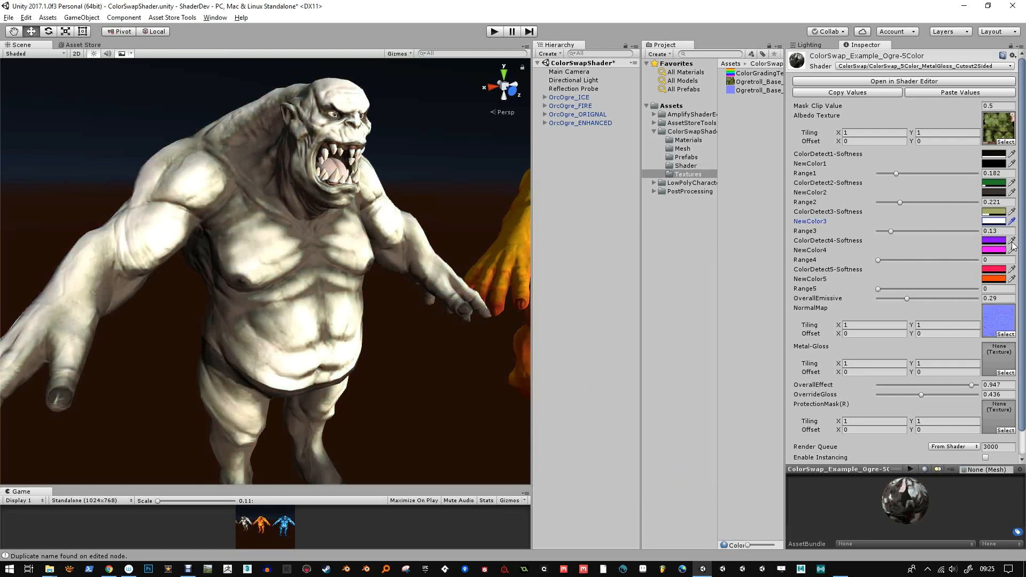
Adjust ColorDetect3-Softness to the muted olive 92966F with an alpha of 90
click(994, 211)
drag(644, 310, 614, 322)
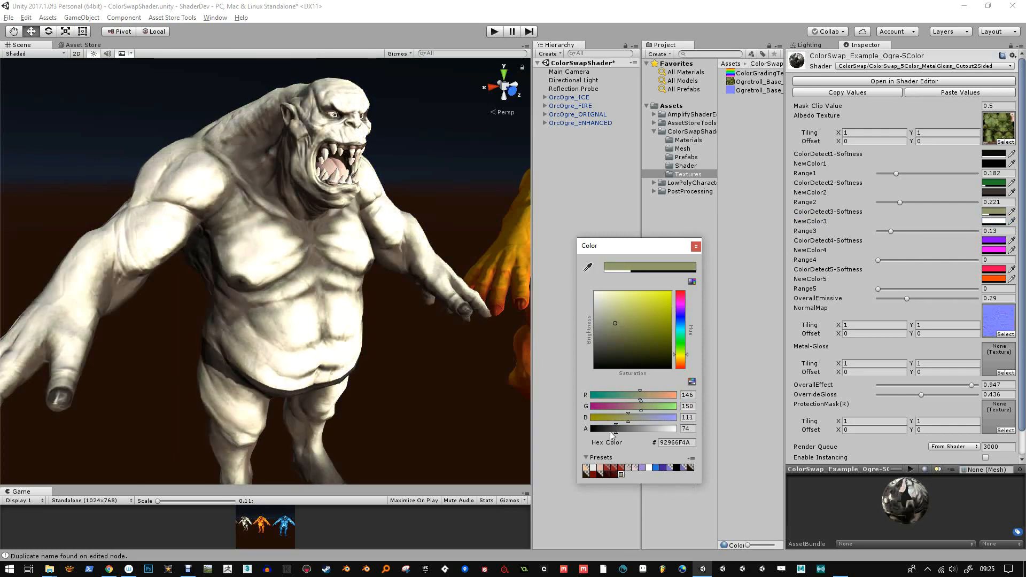
drag(618, 432, 624, 432)
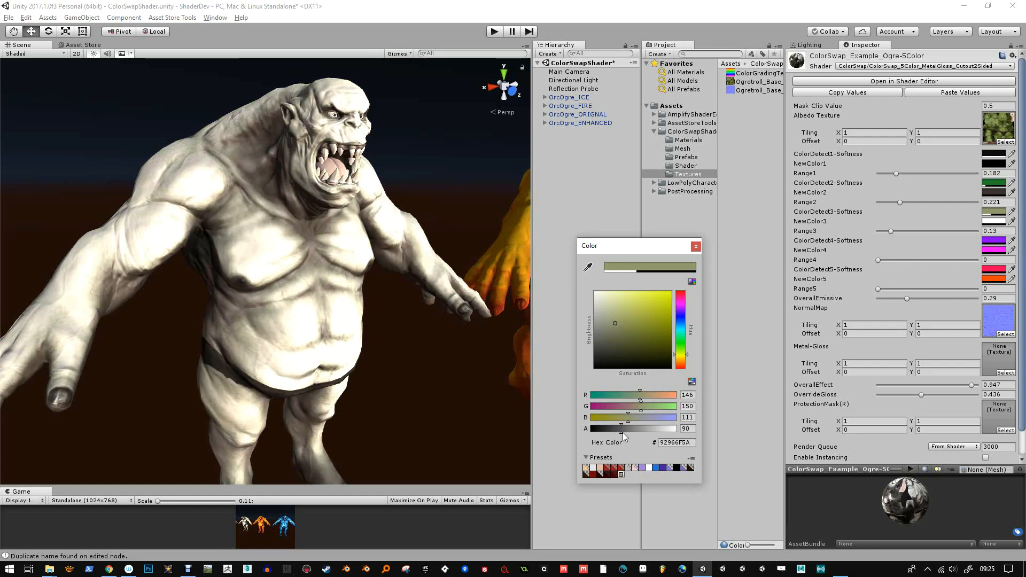
click(695, 247)
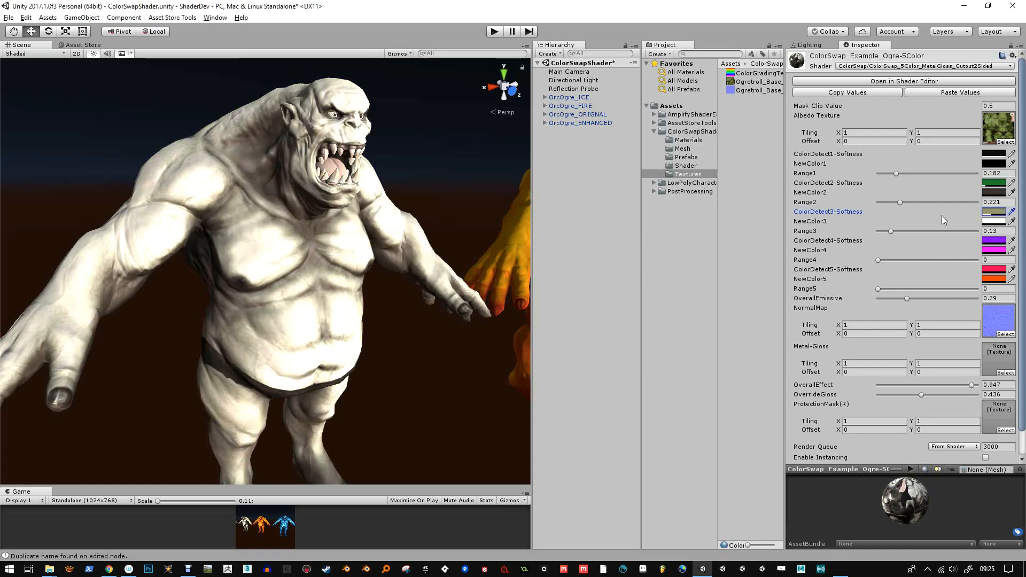
Change NewColor3 to the muted reddish brown 8E5C5C and set Range3 to 0.076
click(998, 222)
mouse_move(596, 304)
mouse_down()
mouse_move(627, 337)
mouse_move(622, 325)
mouse_up()
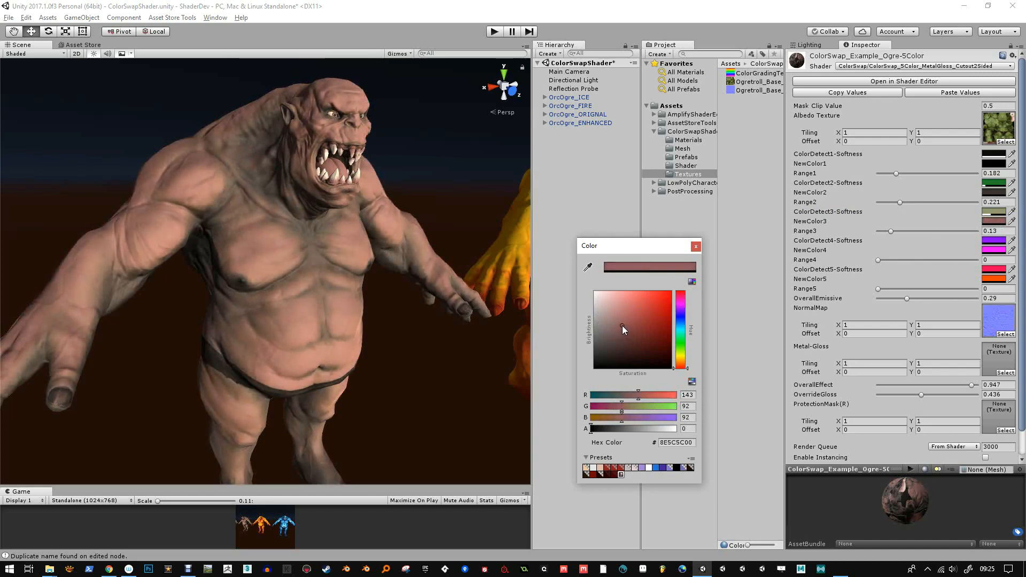
click(695, 247)
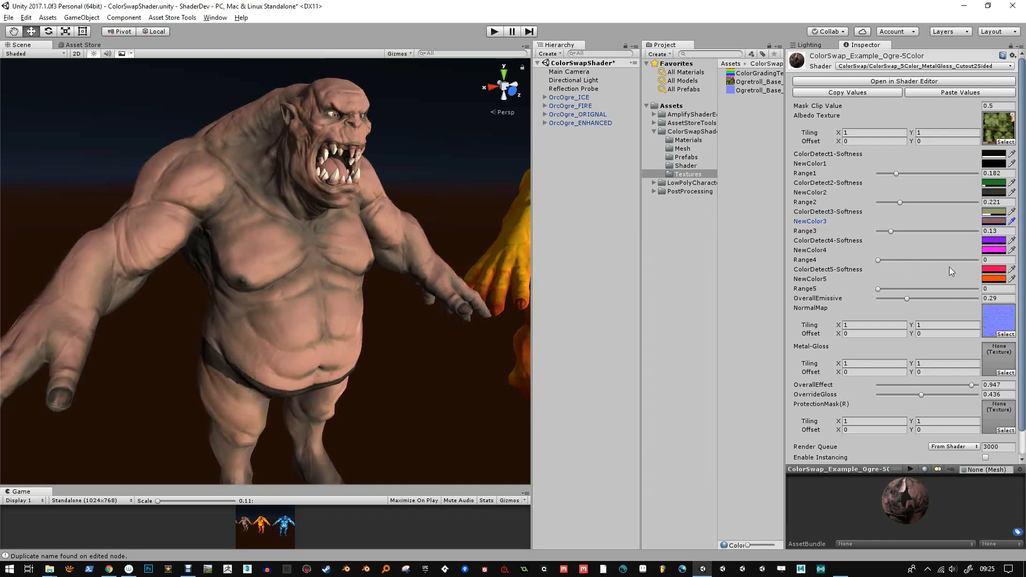
drag(892, 233, 886, 232)
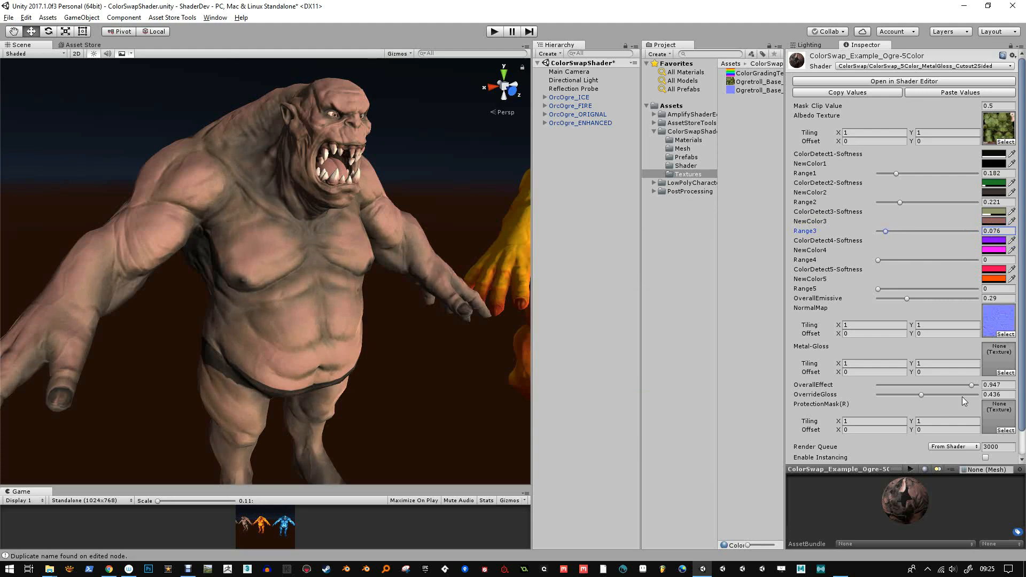
With OverallEffect at 0, sample the ogre's lighter chest skin into ColorDetect4-Softness, and return OverallEffect to 1
drag(972, 385, 837, 380)
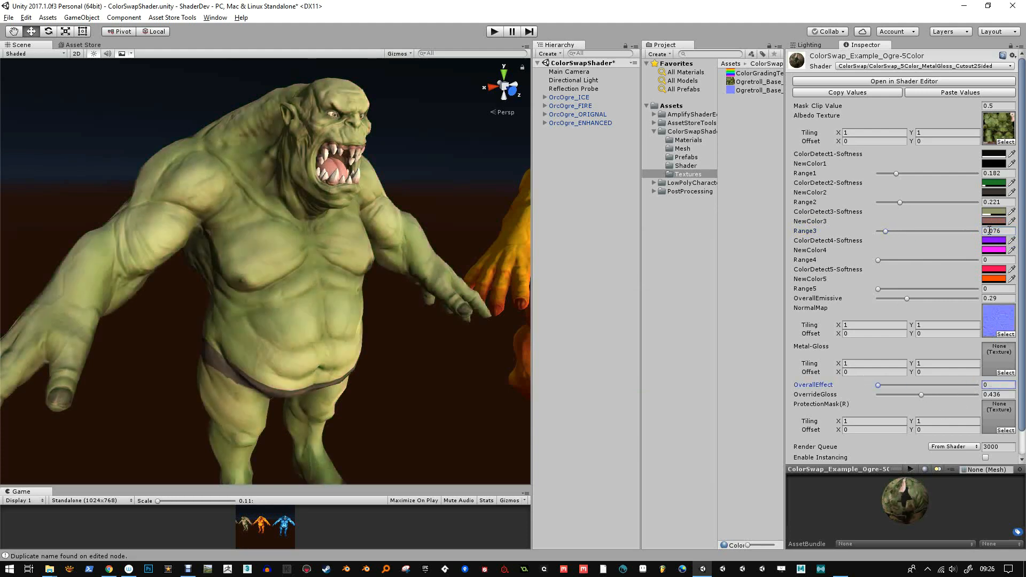
click(1012, 242)
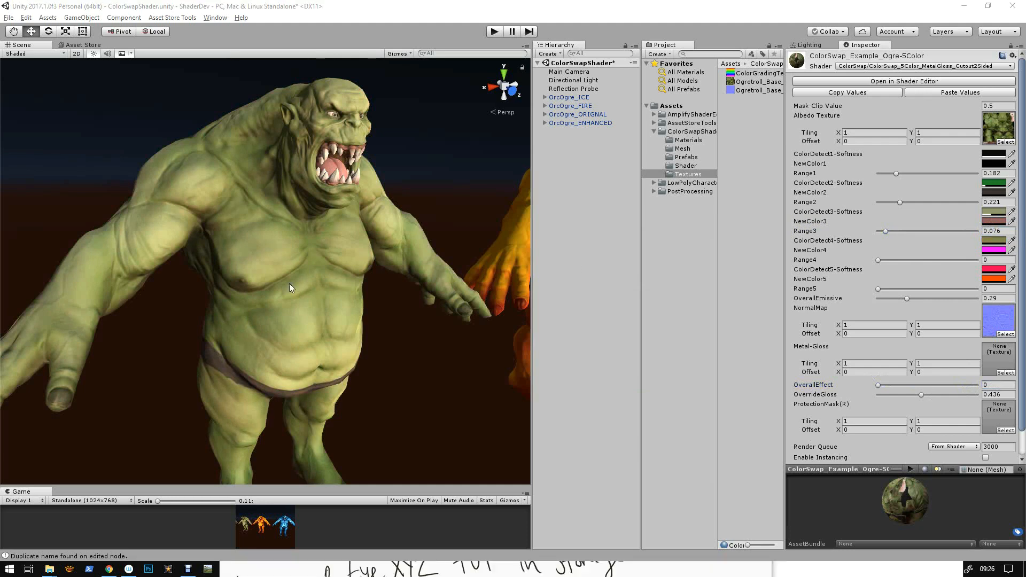
click(271, 258)
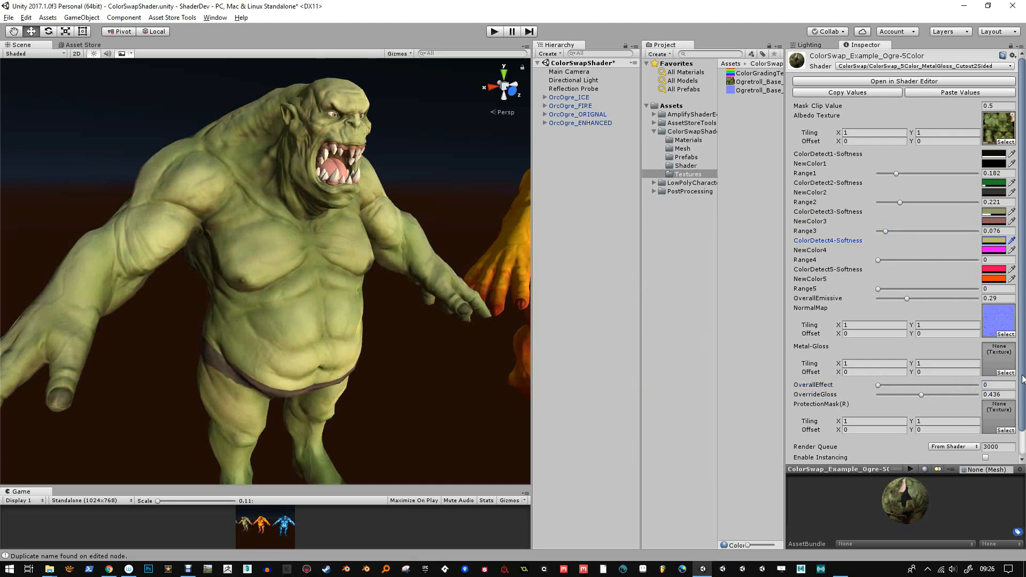
click(994, 250)
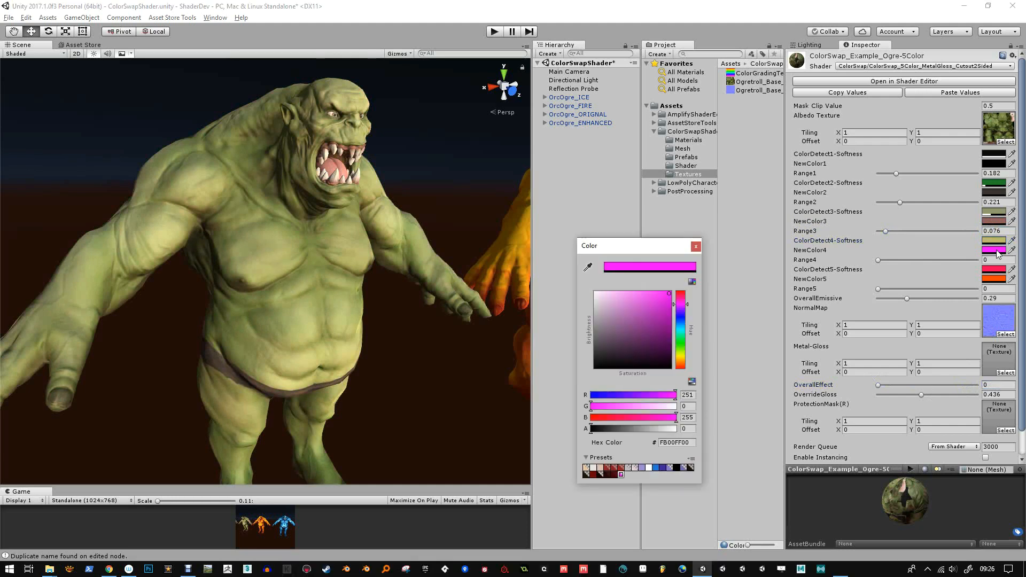
click(702, 240)
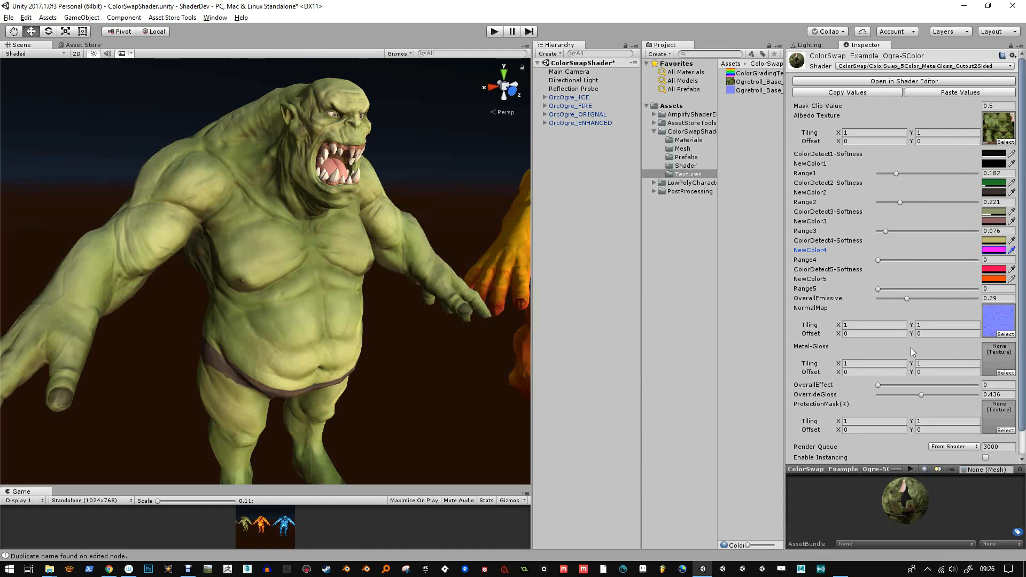
drag(886, 384, 994, 386)
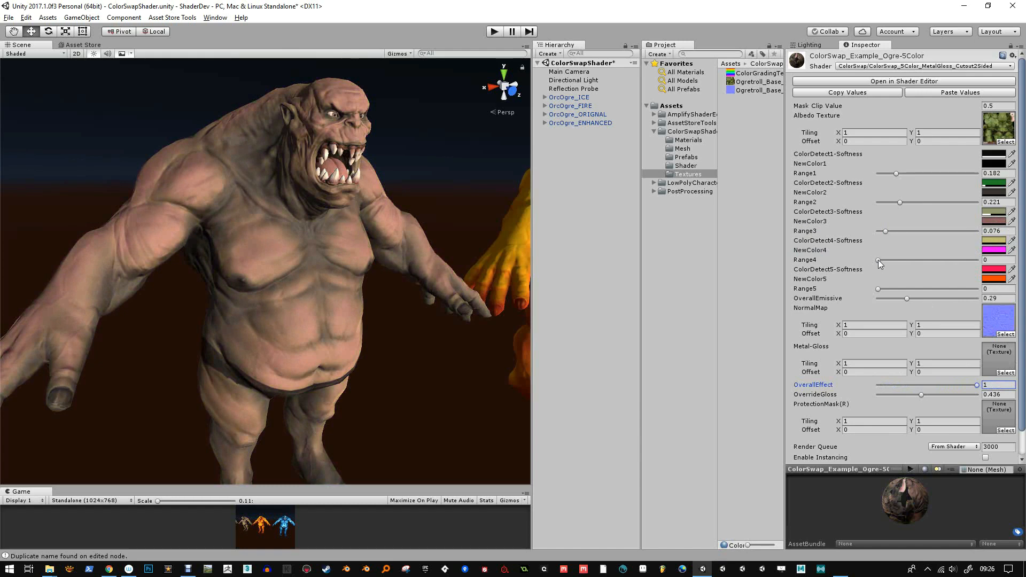
Set Range4 to 0.184 and raise the alpha of ColorDetect4-Softness to about 74
mouse_move(878, 260)
mouse_down()
mouse_move(912, 260)
mouse_move(897, 260)
mouse_up()
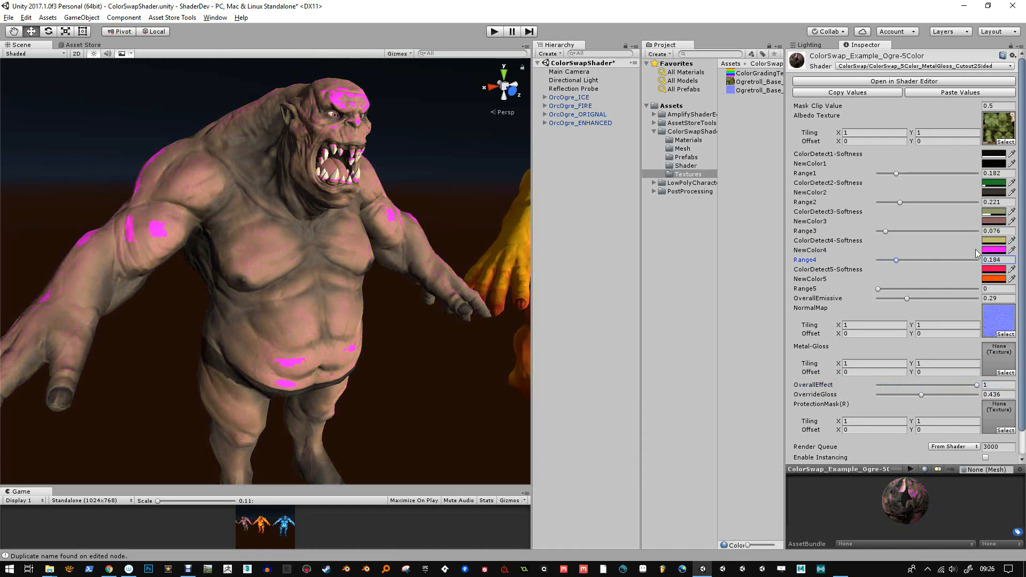
click(994, 240)
drag(604, 429, 618, 434)
click(696, 246)
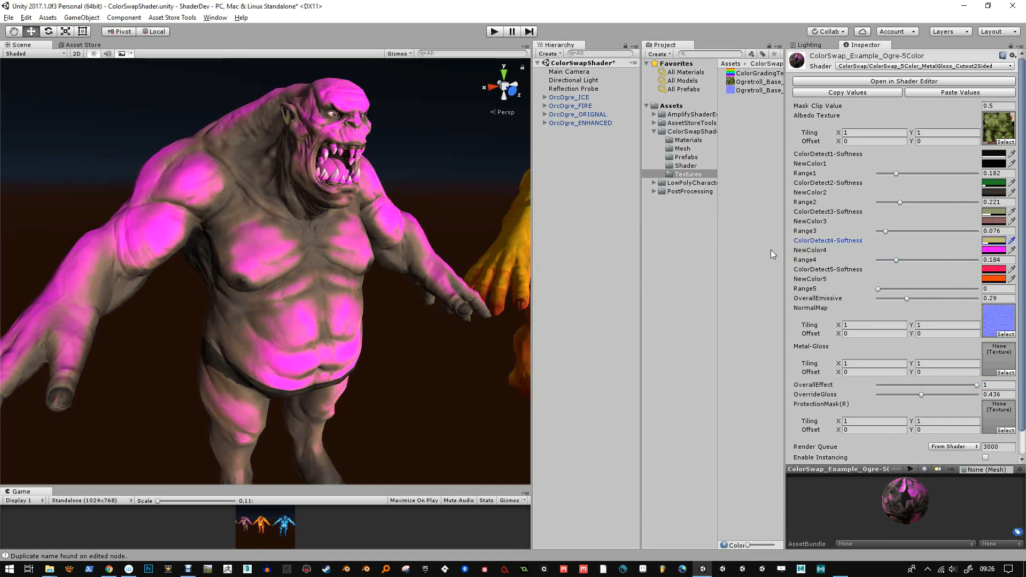
Change NewColor4 to the soft mauve C47BC5
click(993, 249)
drag(641, 335, 624, 310)
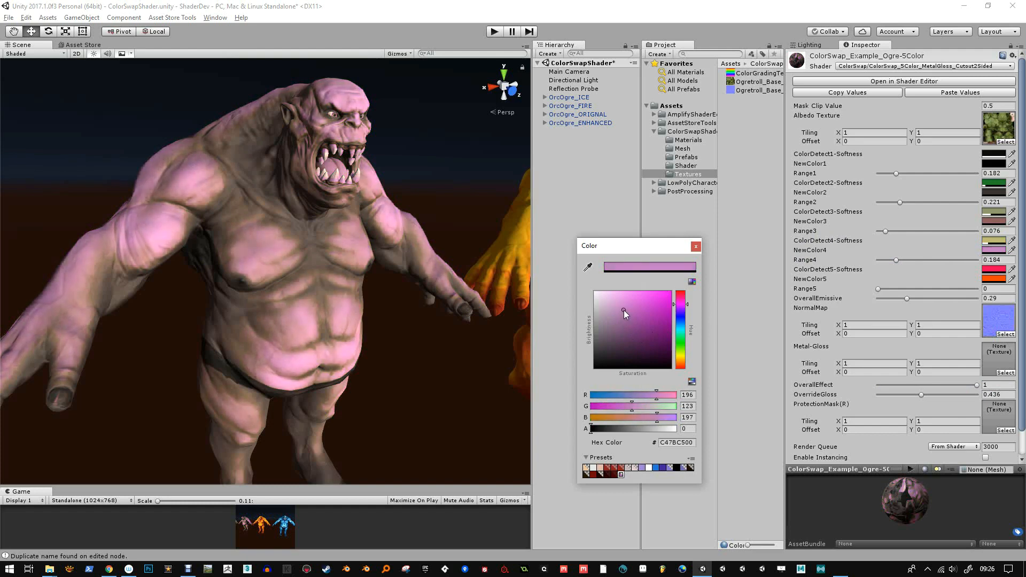
click(696, 246)
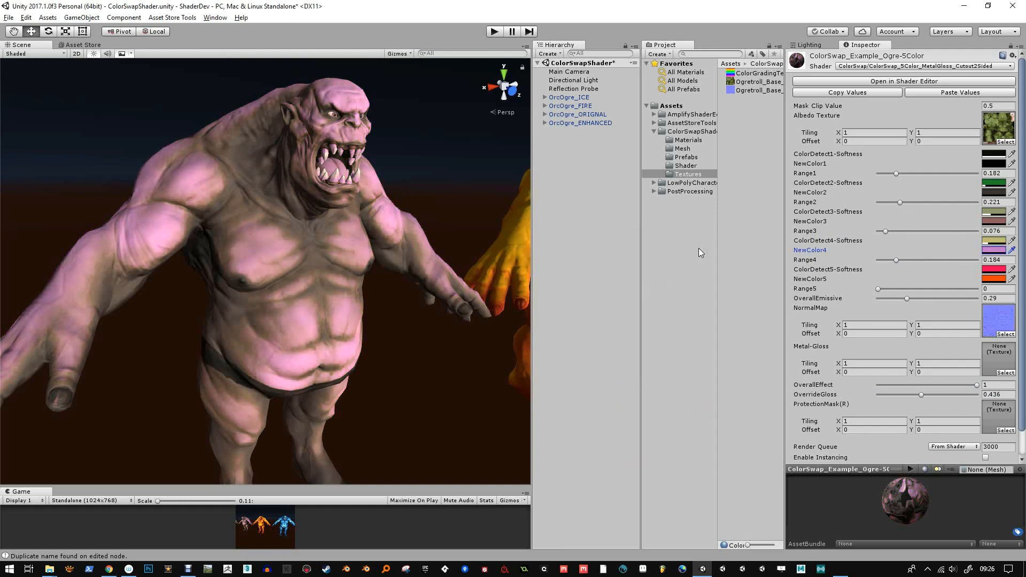
Lower the alpha of ColorDetect4-Softness slightly
click(1002, 243)
click(616, 429)
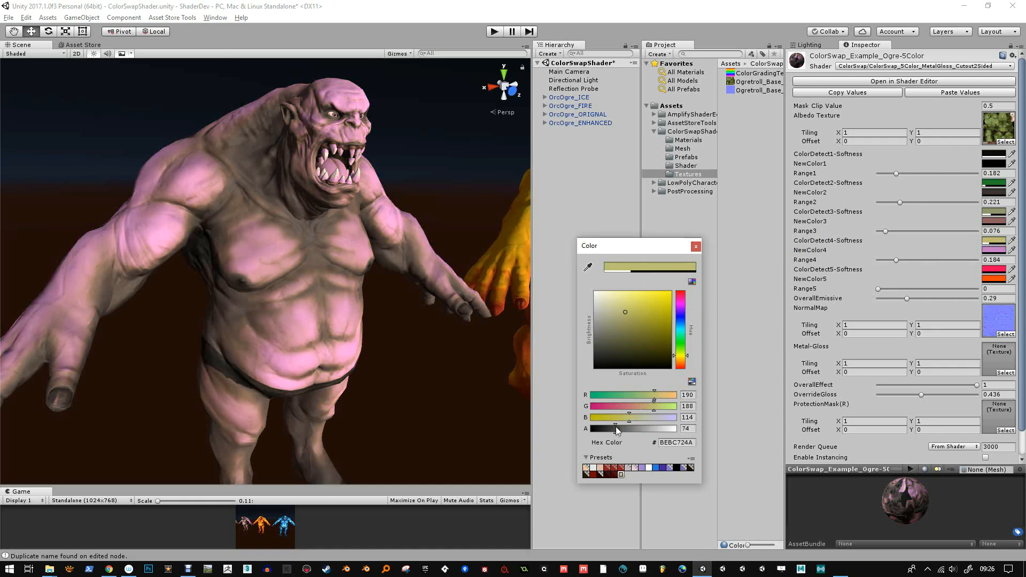
mouse_move(616, 426)
mouse_down()
mouse_move(625, 428)
mouse_move(610, 424)
mouse_up()
click(696, 246)
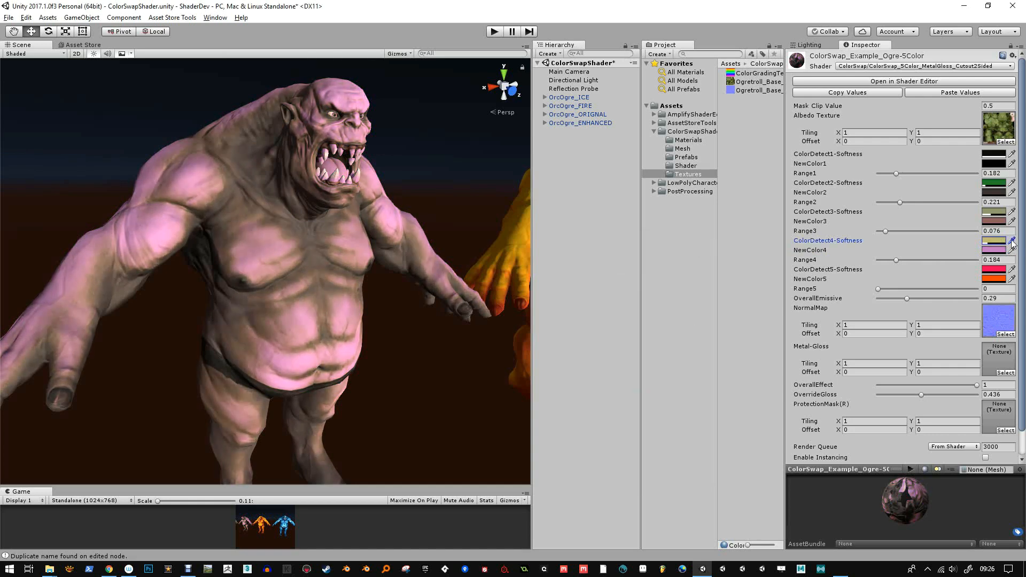
Change NewColor4 to the pale beige DAC4B3, keeping its alpha at 0
click(995, 250)
drag(624, 318, 608, 306)
drag(681, 337, 685, 364)
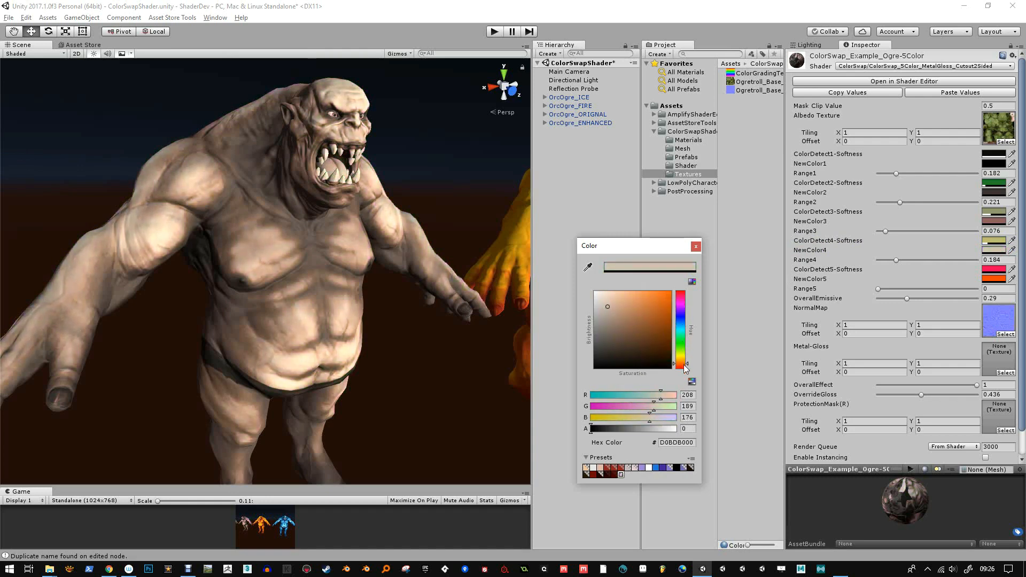
click(610, 304)
drag(602, 433, 582, 427)
click(695, 248)
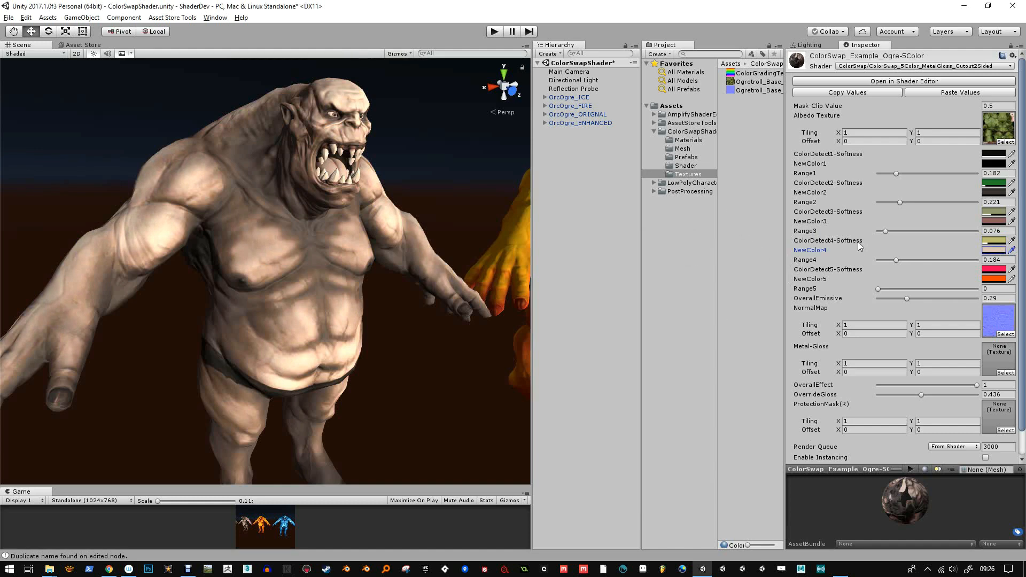
click(997, 250)
mouse_move(602, 433)
mouse_down()
mouse_move(686, 433)
mouse_move(594, 430)
mouse_up()
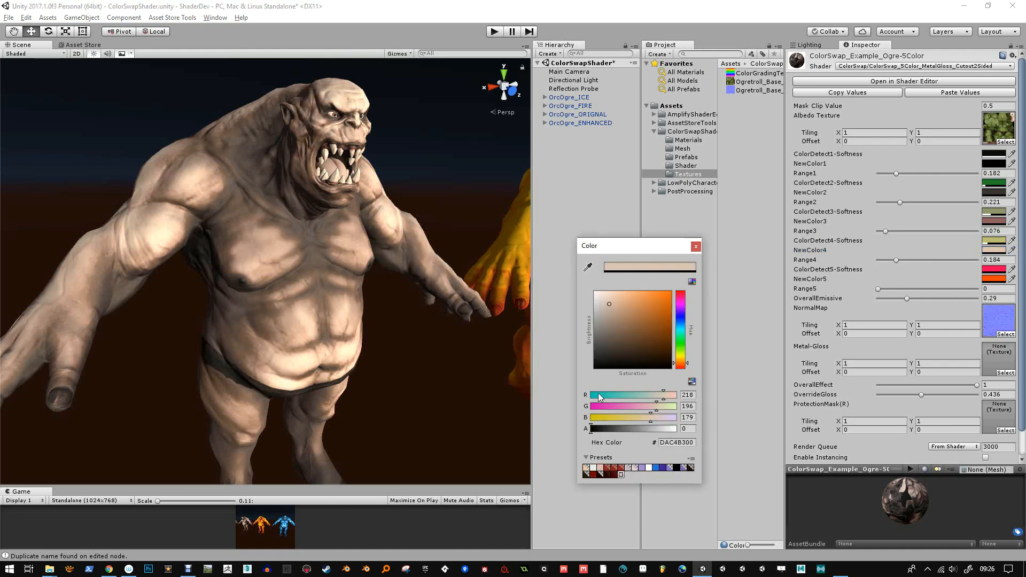
click(697, 246)
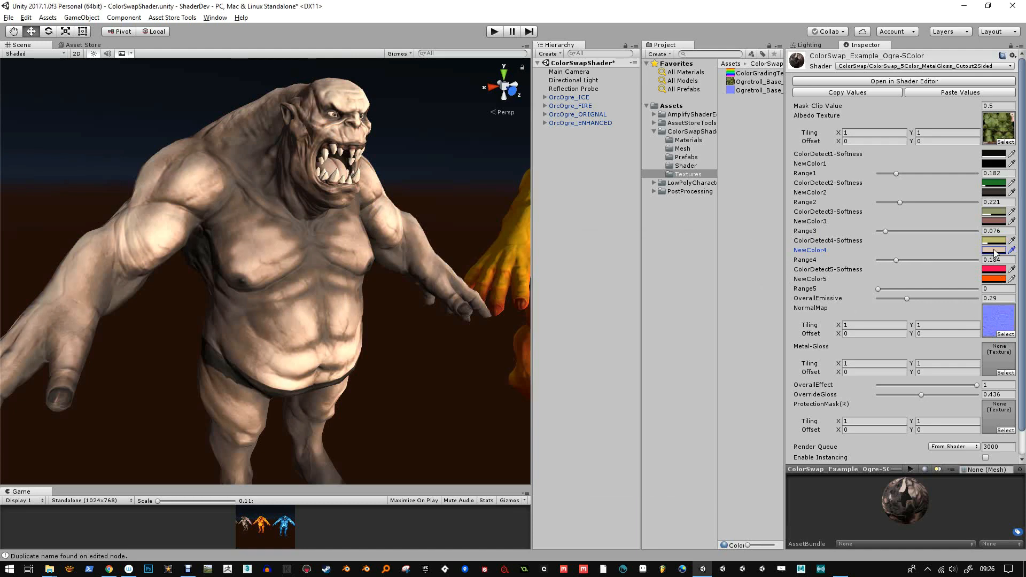
Take a brief look at the material's shader graph, close it, and set OverrideGloss to 0.696
click(935, 79)
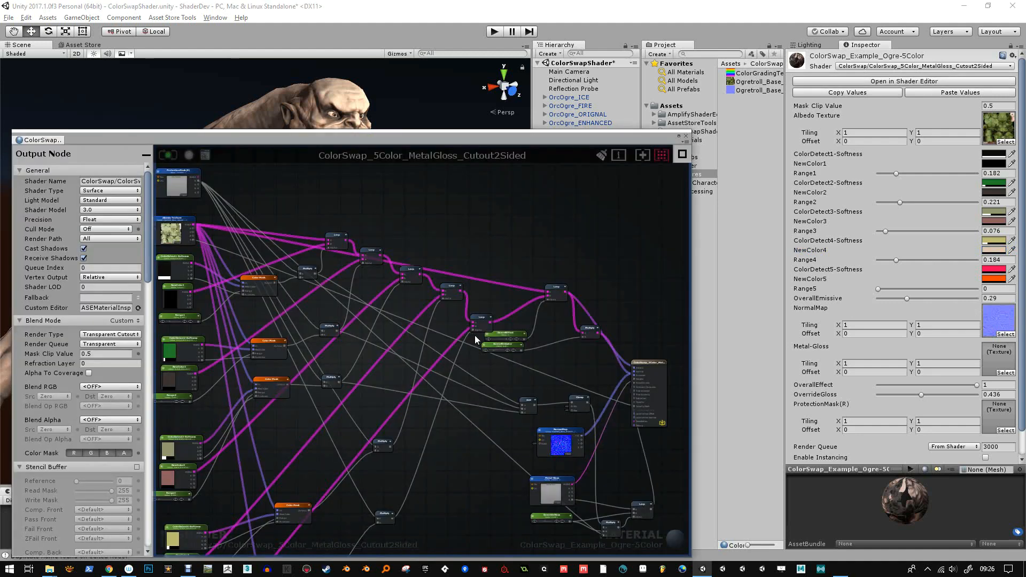
click(686, 136)
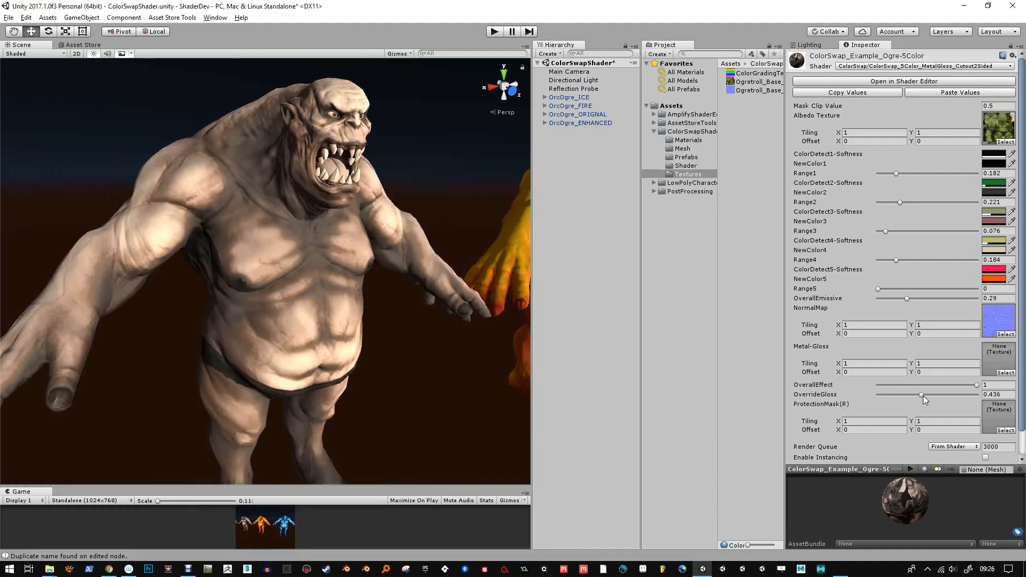
mouse_move(923, 396)
mouse_down()
mouse_move(958, 395)
mouse_move(947, 393)
mouse_up()
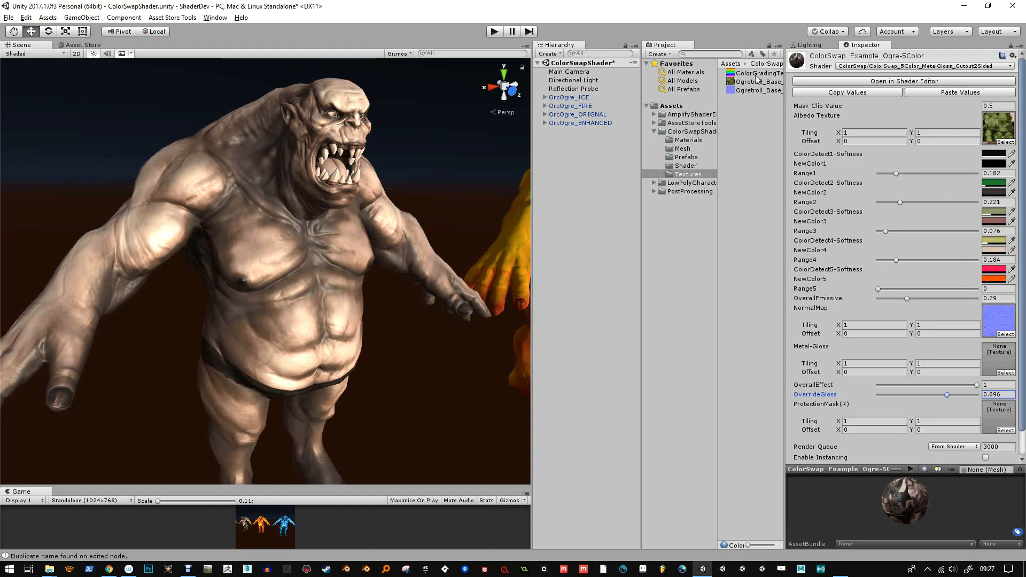
Open the Shader folder in the project assets
click(695, 166)
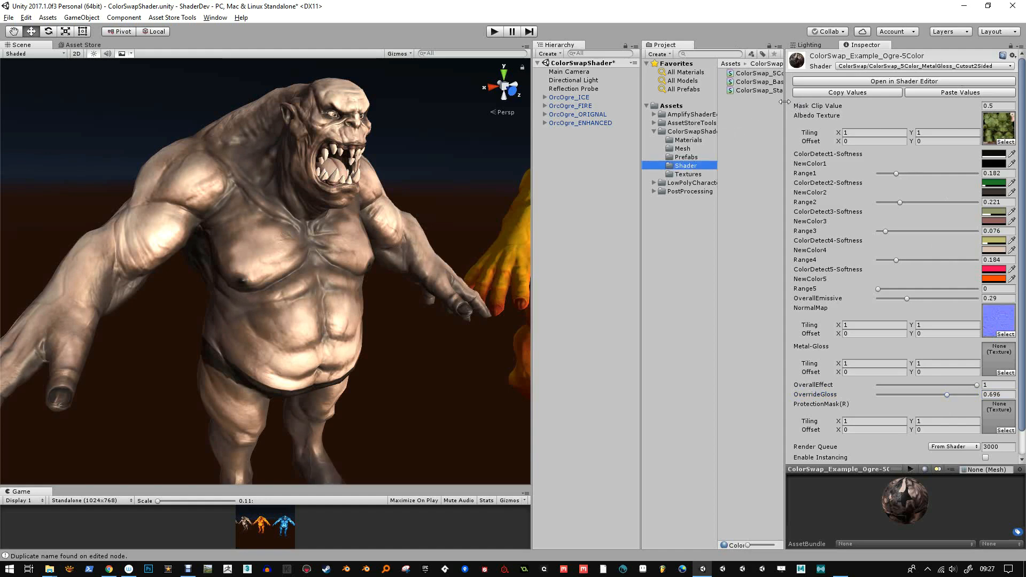
Widen the asset list to read the full shader file names, and narrow it again
drag(784, 101, 857, 101)
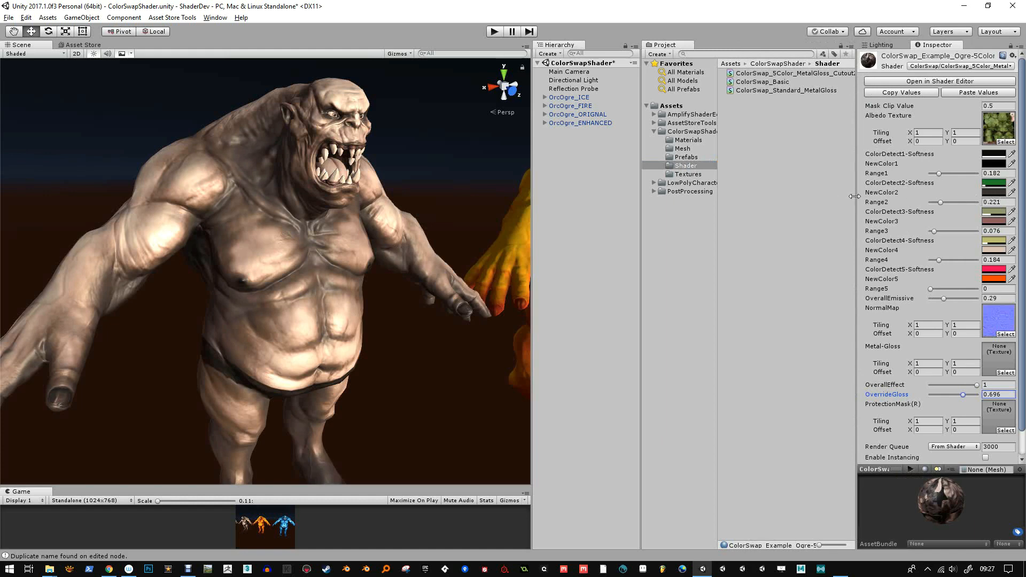
drag(856, 195, 810, 193)
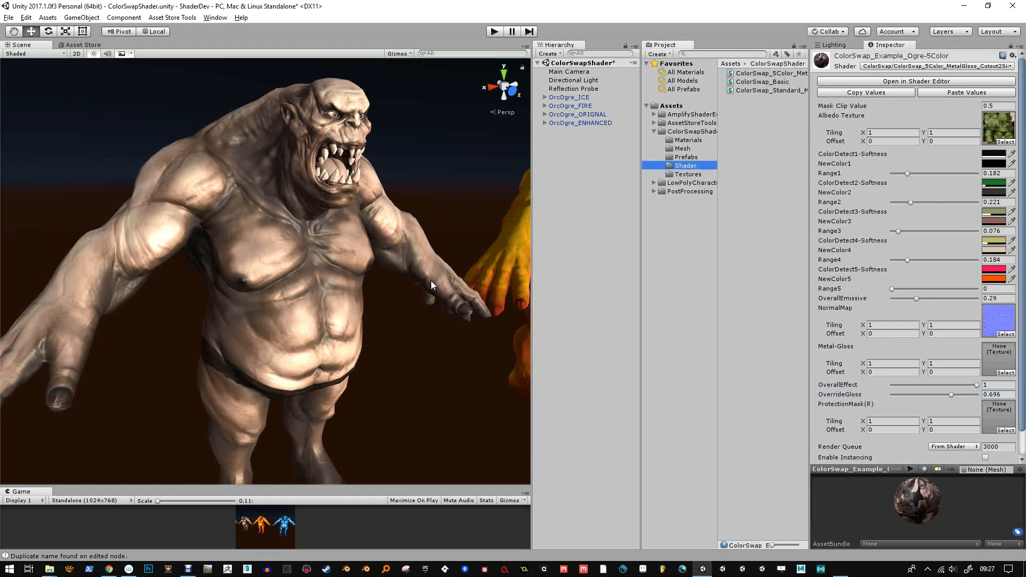
Lower the ogre material's Range4 to 0.084, Range2 to 0.154 and Range1 to 0.119
alt+drag(347, 264, 329, 272)
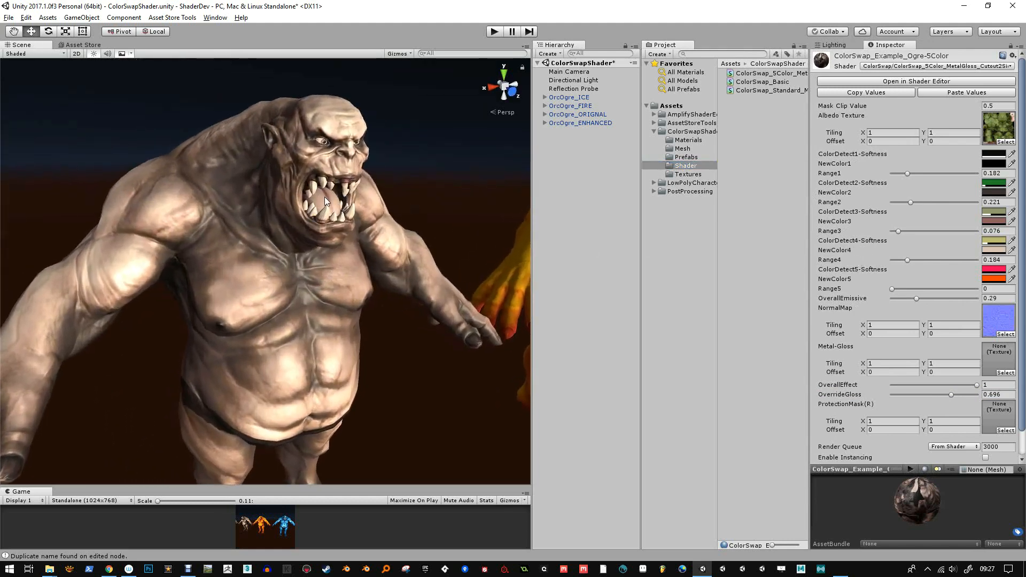
alt+drag(324, 214, 340, 270)
scroll(279, 237, up, 5)
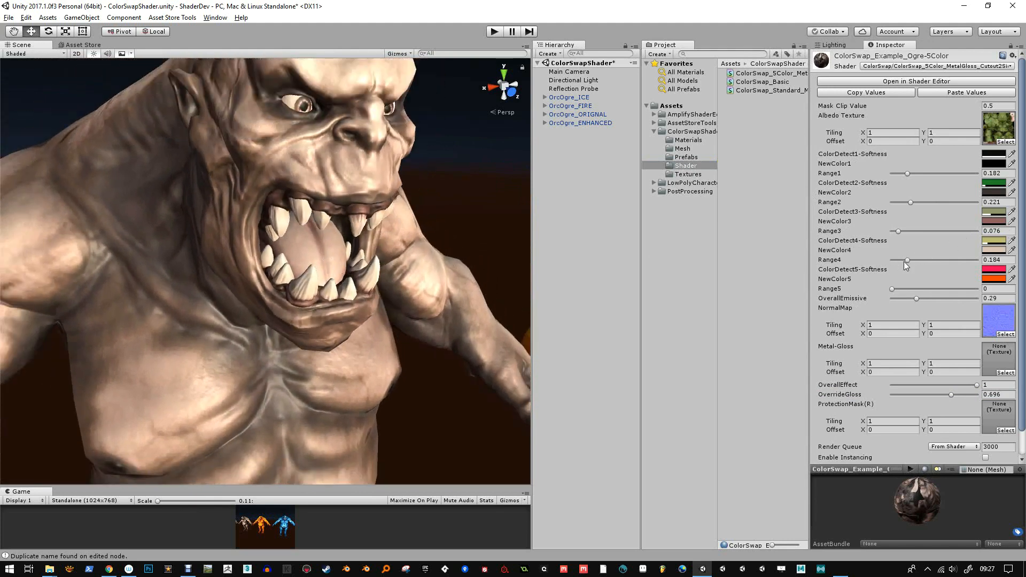
drag(907, 260, 897, 259)
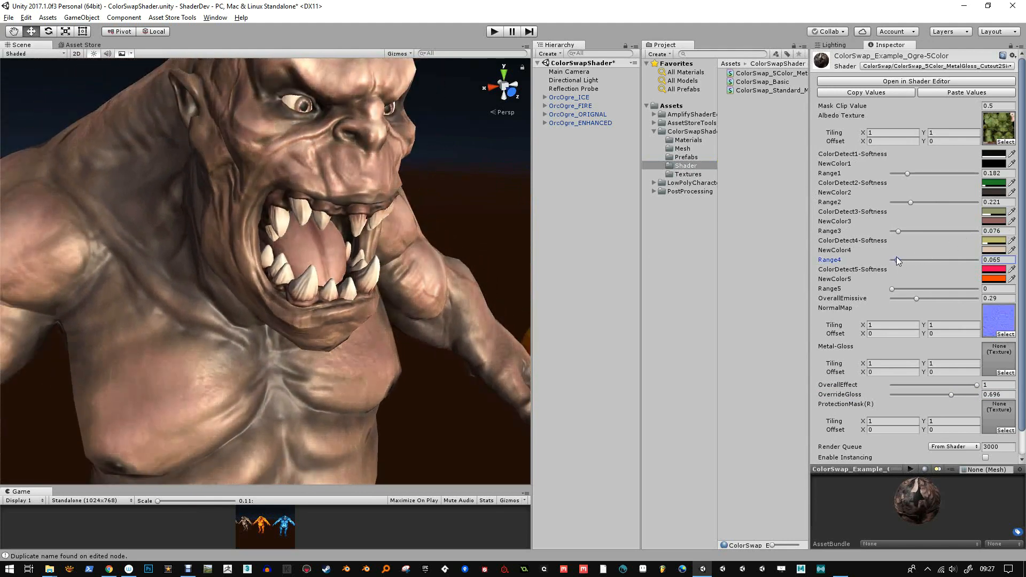
mouse_move(911, 202)
mouse_down()
mouse_move(897, 202)
mouse_move(909, 201)
mouse_move(904, 173)
mouse_up()
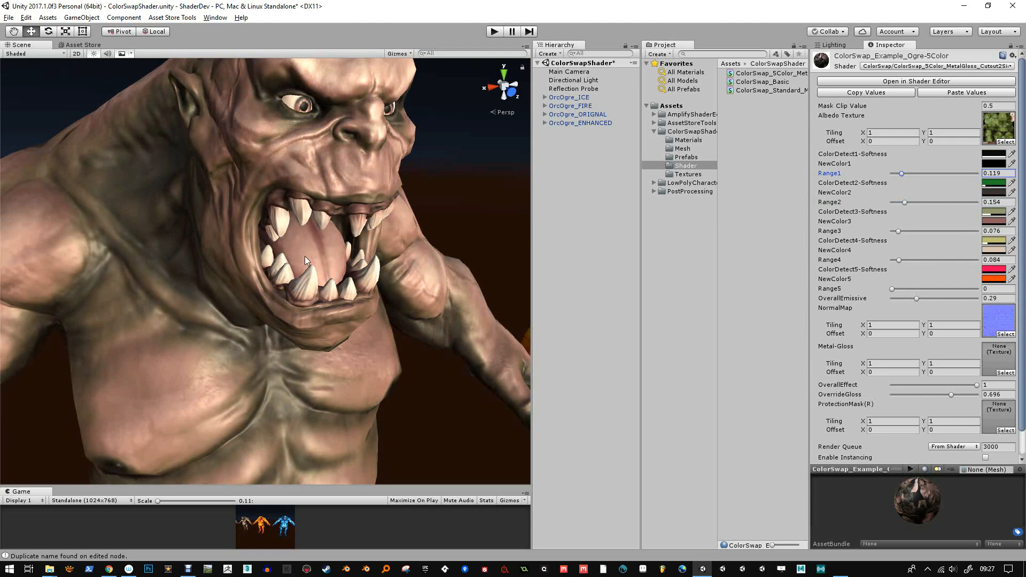
scroll(305, 255, down, 5)
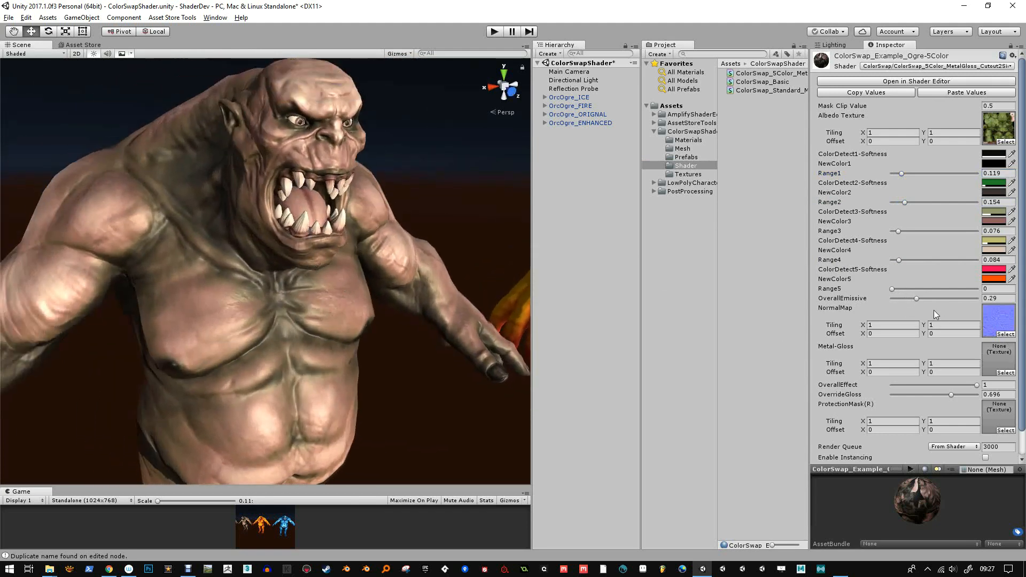
Duplicate the Ogretroll_Base_Albedo texture in the Textures folder and rename the copy Ogretroll_Base_ProtectMask
click(688, 173)
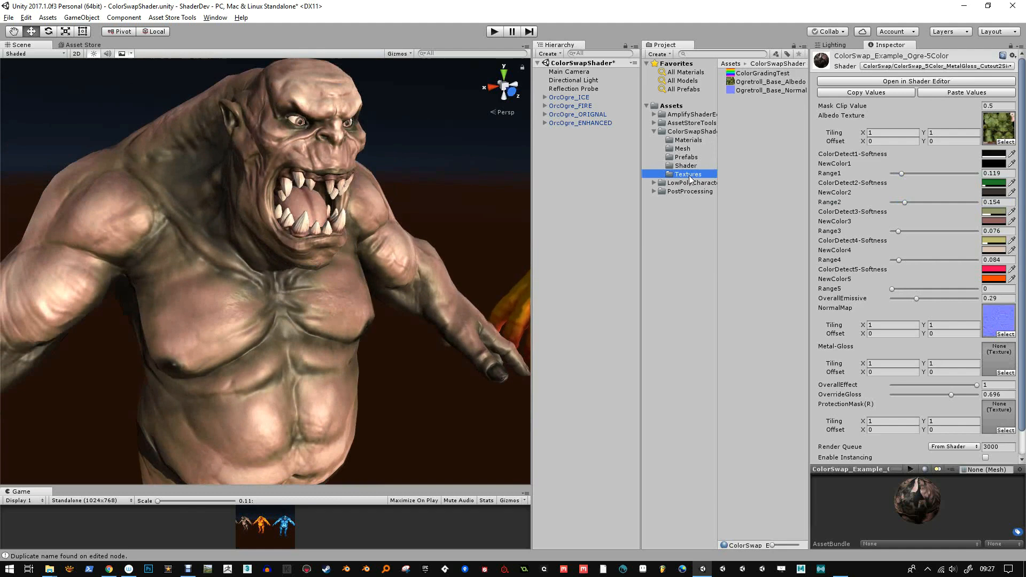
click(752, 82)
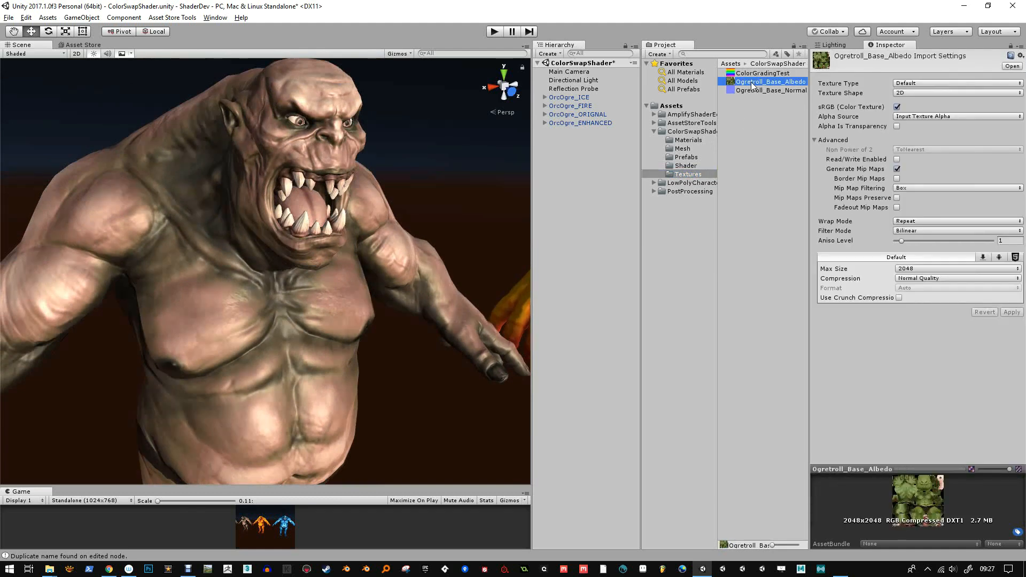
key(ctrl+d)
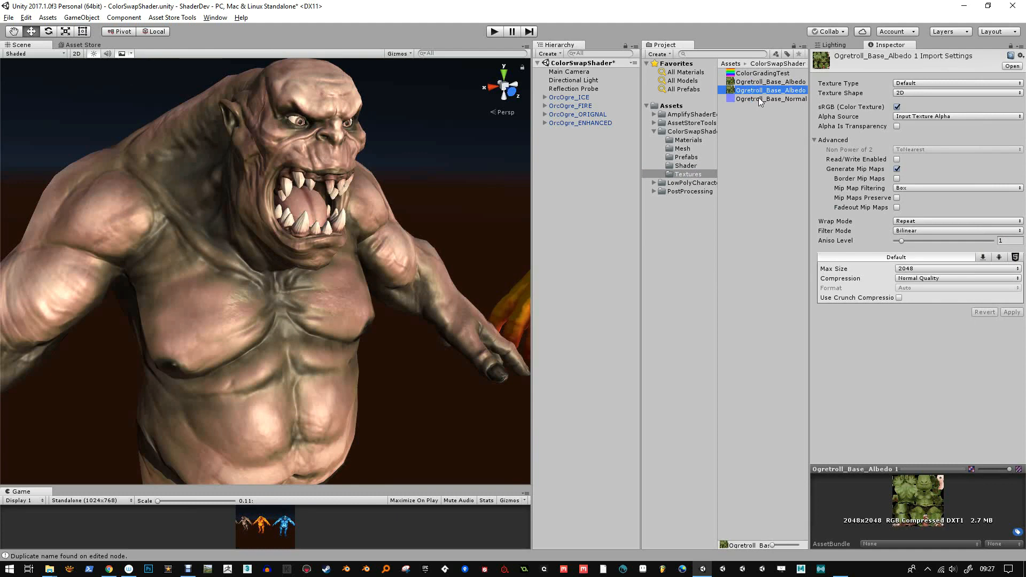
click(783, 90)
click(783, 90)
key(shift+End)
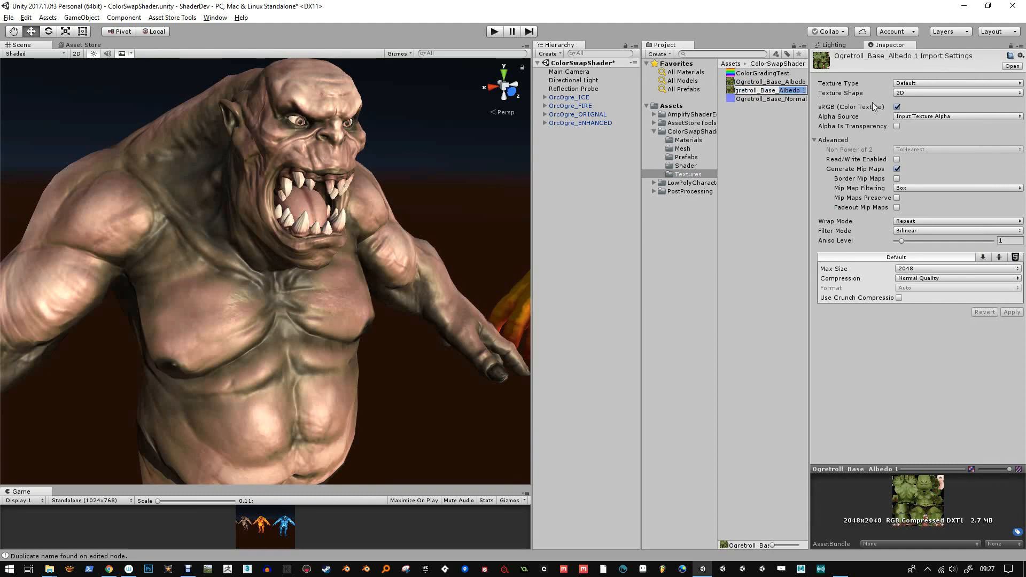
text(ProtectMask)
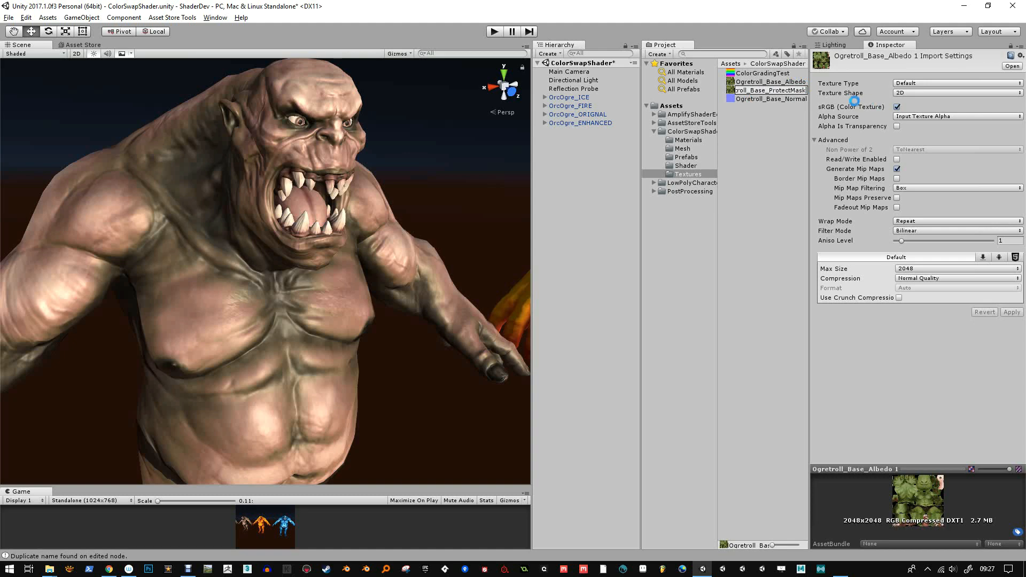
key(Return)
Open the Ogretroll_Base_ProtectMask texture from the project and send it from Photos to Photoshop for editing
double_click(737, 100)
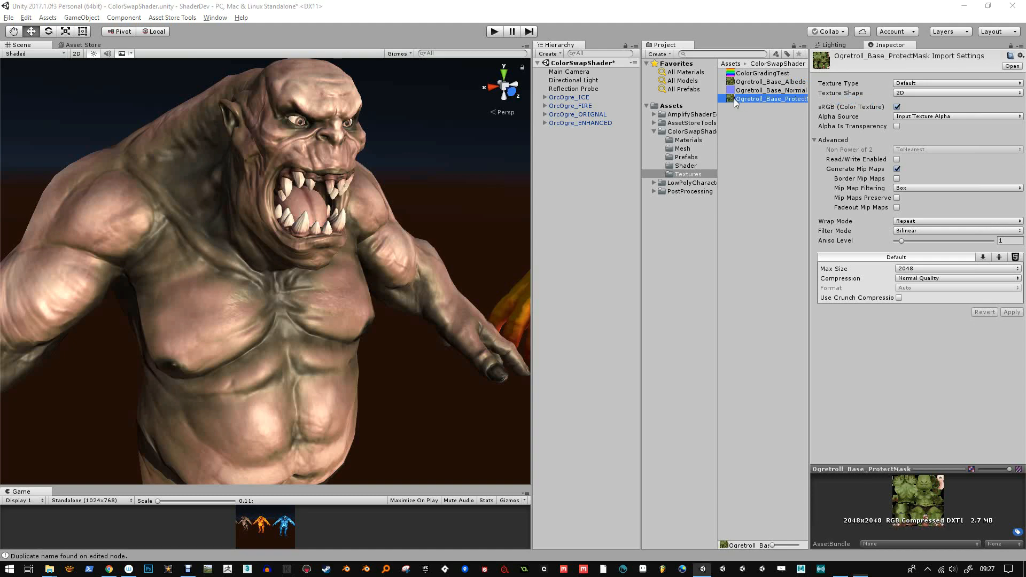
click(1015, 31)
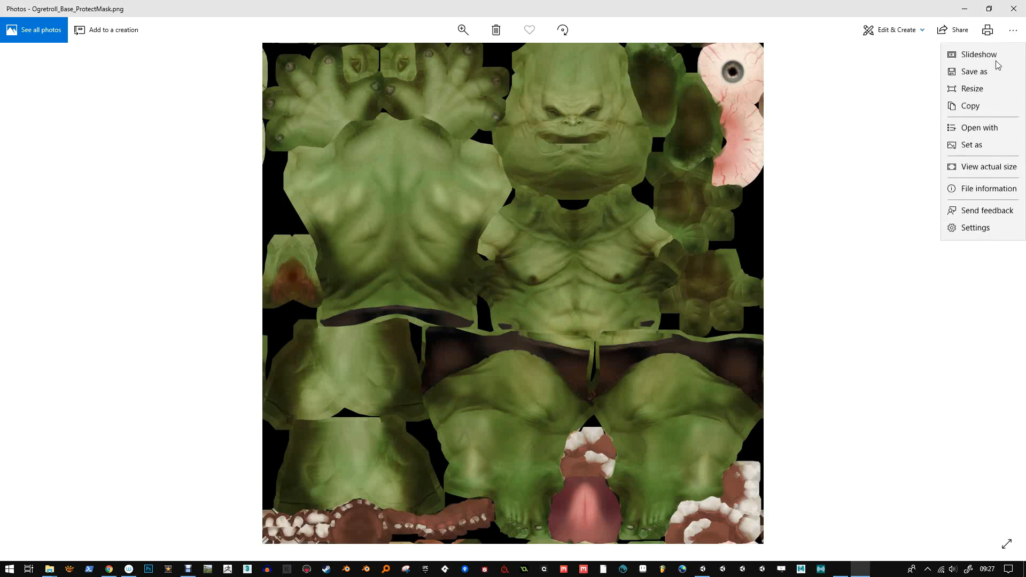
click(983, 129)
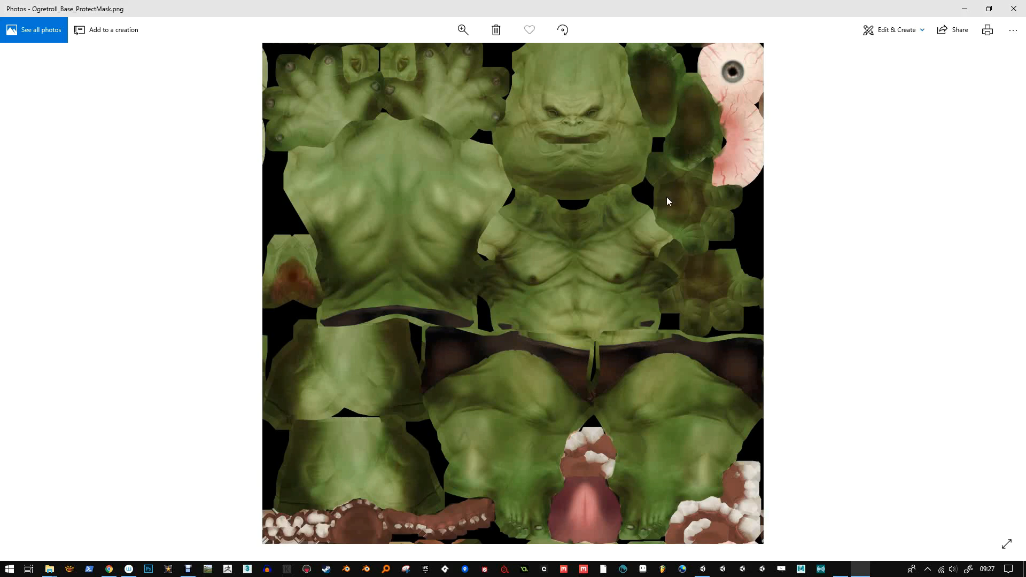
click(920, 265)
click(957, 377)
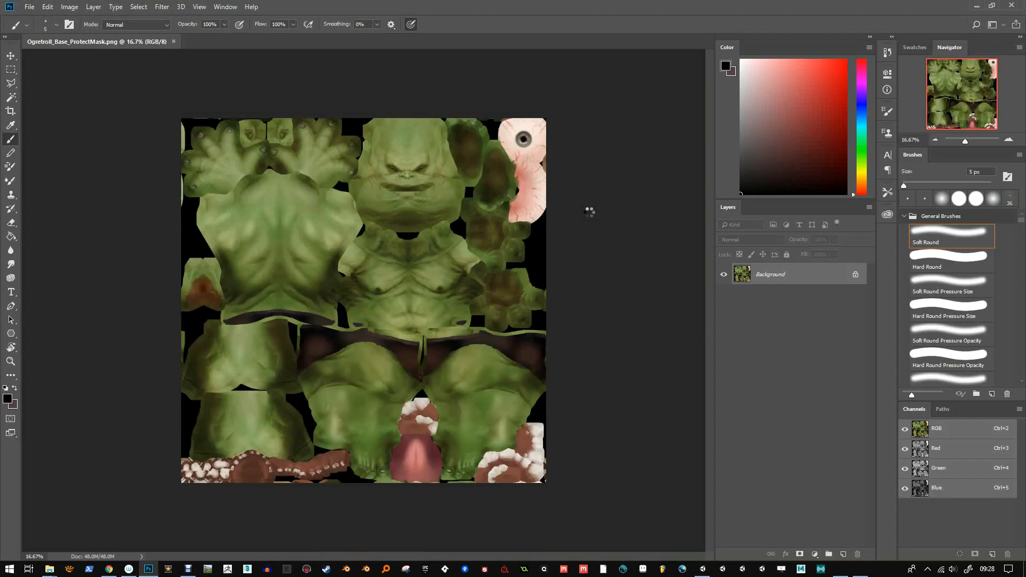
Select the eye, teeth, gum and tongue areas of the texture with freehand Lasso outlines
click(11, 83)
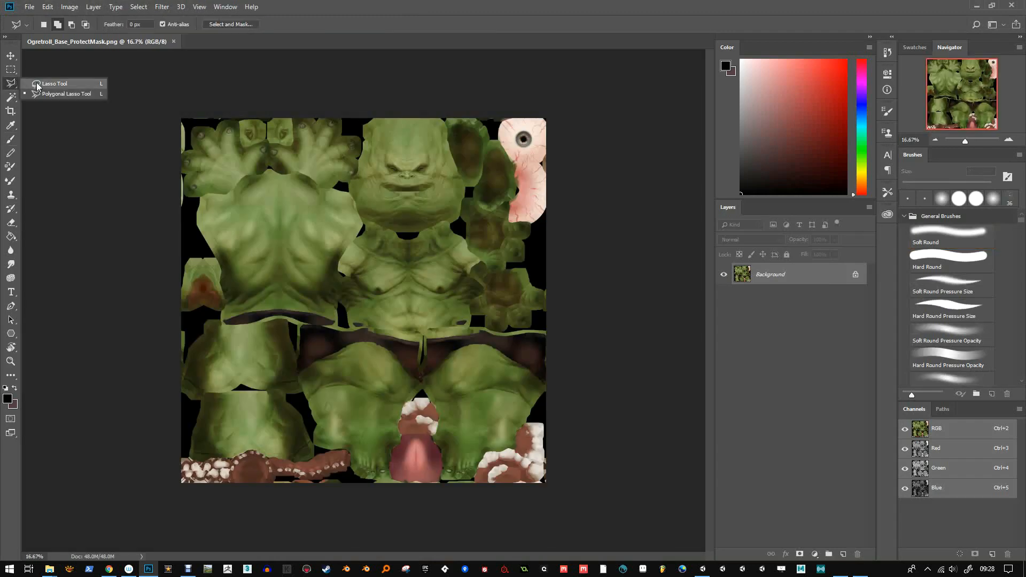
click(41, 84)
mouse_move(506, 113)
mouse_down()
mouse_move(518, 221)
mouse_move(532, 223)
mouse_move(561, 171)
mouse_move(562, 105)
mouse_move(577, 140)
mouse_up()
mouse_move(527, 427)
mouse_down()
mouse_move(516, 453)
mouse_move(483, 457)
mouse_move(482, 477)
mouse_move(538, 520)
mouse_move(562, 428)
mouse_move(528, 423)
mouse_up()
drag(419, 394, 400, 423)
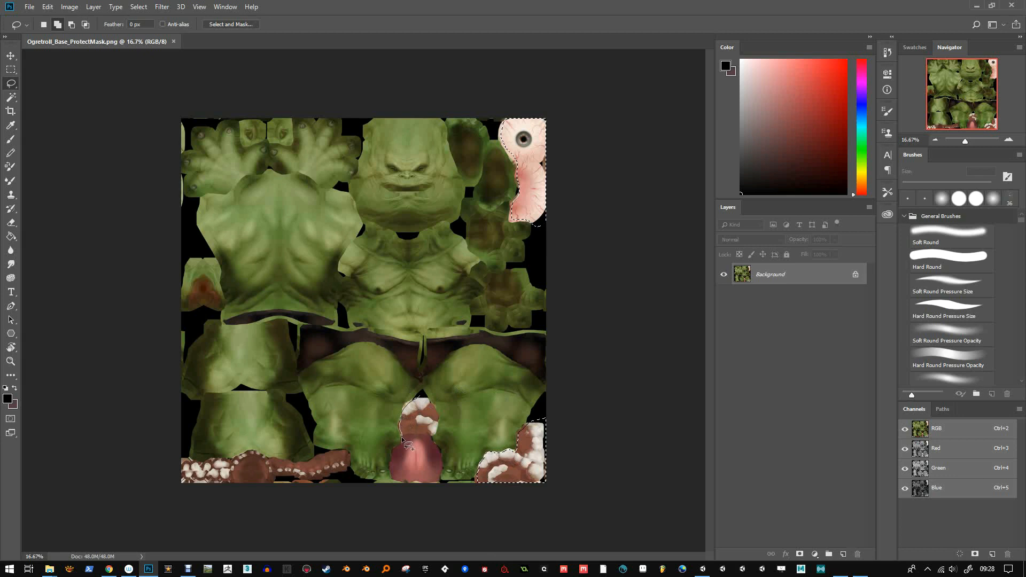
mouse_move(400, 447)
mouse_down()
mouse_move(392, 474)
mouse_move(411, 491)
mouse_move(433, 488)
mouse_move(437, 422)
mouse_move(422, 397)
mouse_up()
mouse_move(222, 462)
mouse_down()
mouse_move(340, 455)
mouse_move(349, 480)
mouse_move(343, 495)
mouse_move(170, 508)
mouse_move(216, 486)
mouse_up()
Cover the selected areas with a black (000000) Solid Color fill layer
click(816, 554)
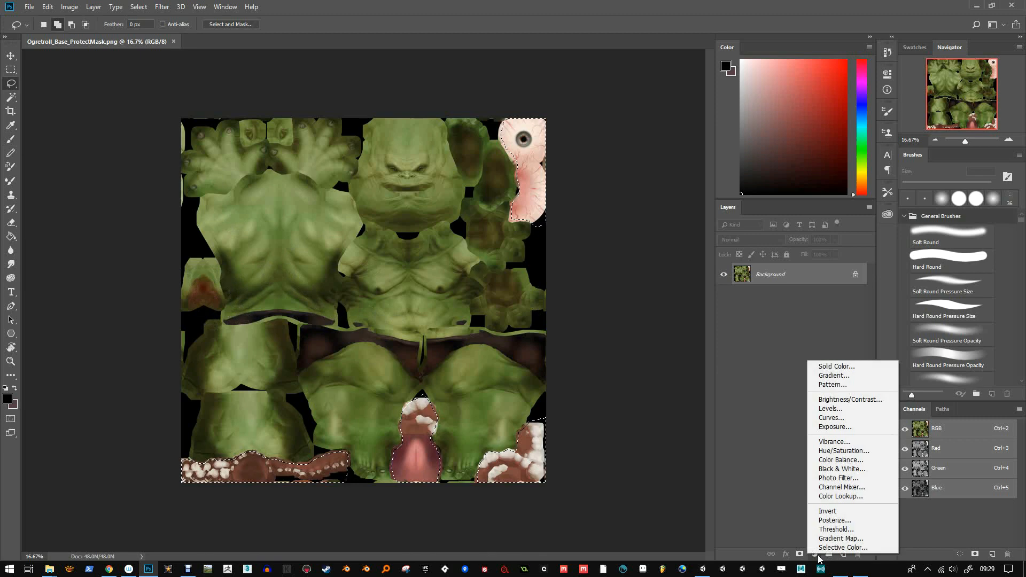
click(837, 367)
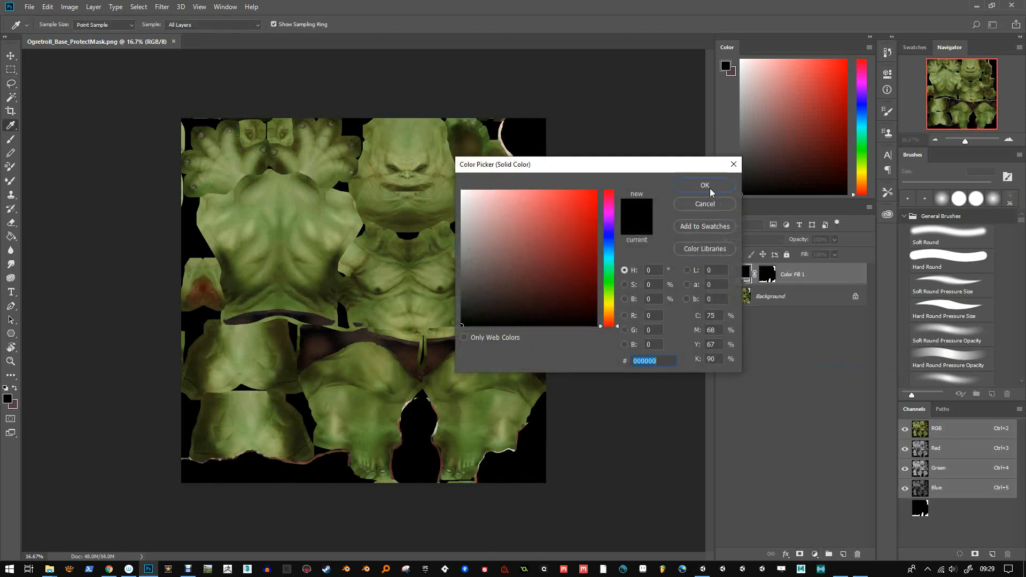
click(705, 186)
Add a new layer and begin painting the small reddish patch black with a Soft Round brush enlarged to 150 px
click(12, 140)
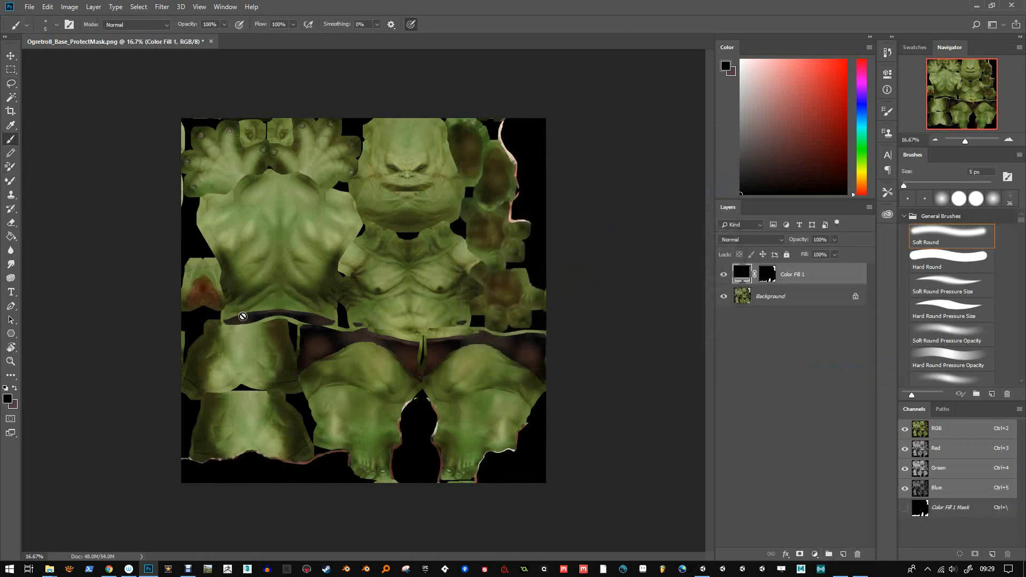
click(847, 553)
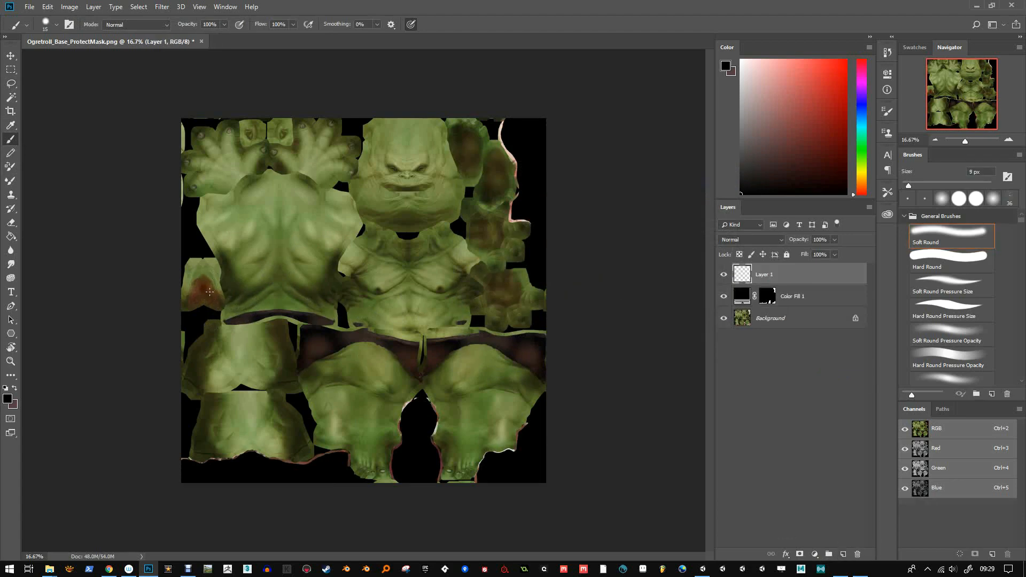
key(bracketright)
key(bracketright)
key(bracketright)
key(bracketright)
key(bracketright)
key(bracketright)
key(bracketright)
key(bracketright)
key(bracketright)
key(bracketright)
key(bracketright)
key(bracketright)
key(bracketright)
key(bracketright)
key(bracketright)
key(bracketright)
drag(201, 294, 205, 287)
Turn off pen-pressure brush sizing, finish blacking out the reddish patch, and dab the fingernails with a 90 px brush
right_click(205, 289)
click(299, 381)
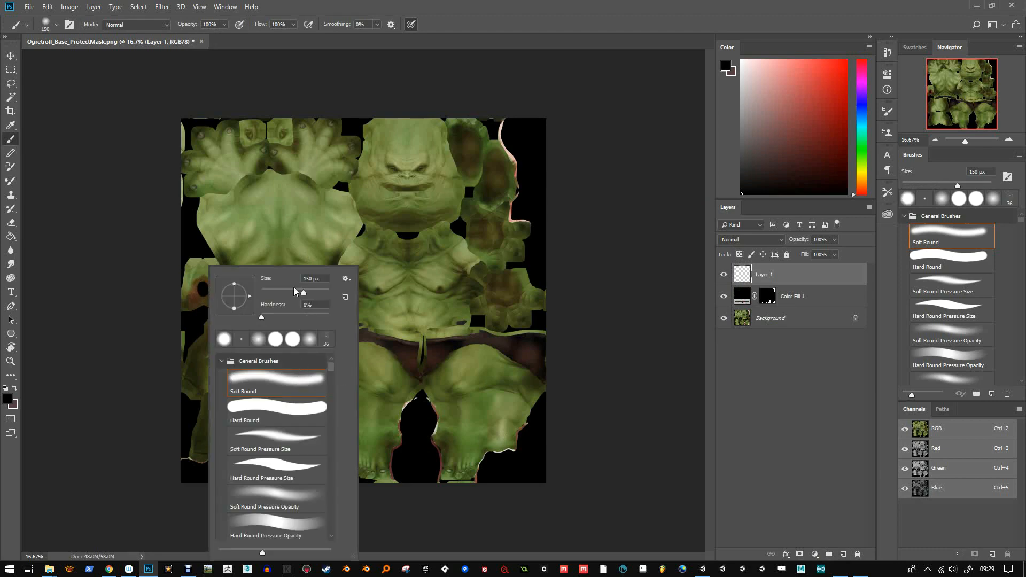
click(413, 26)
drag(201, 287, 210, 300)
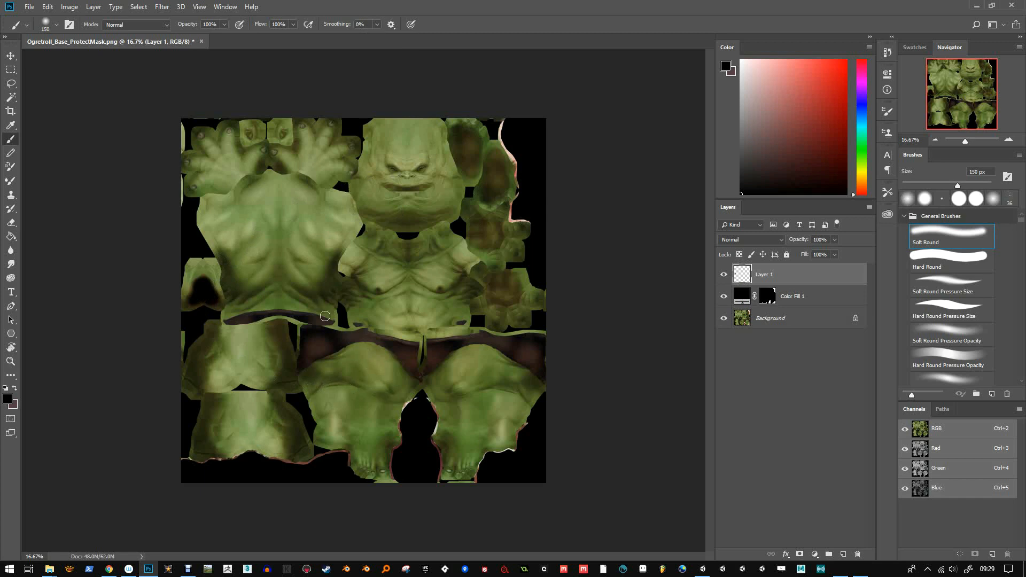
key(bracketleft)
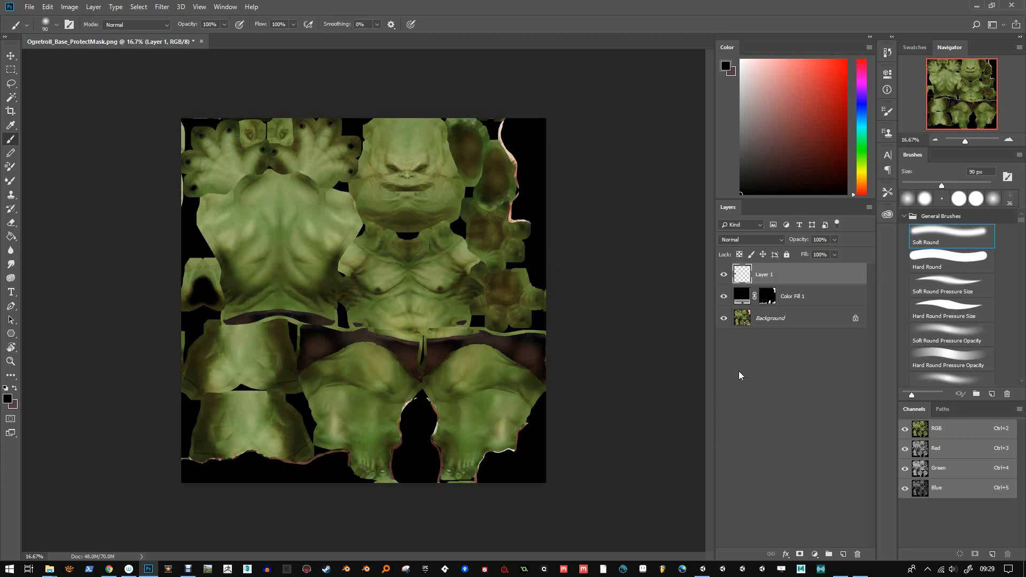
Add a white Solid Color fill layer directly above the original texture and unlock the Background layer
click(796, 317)
click(844, 554)
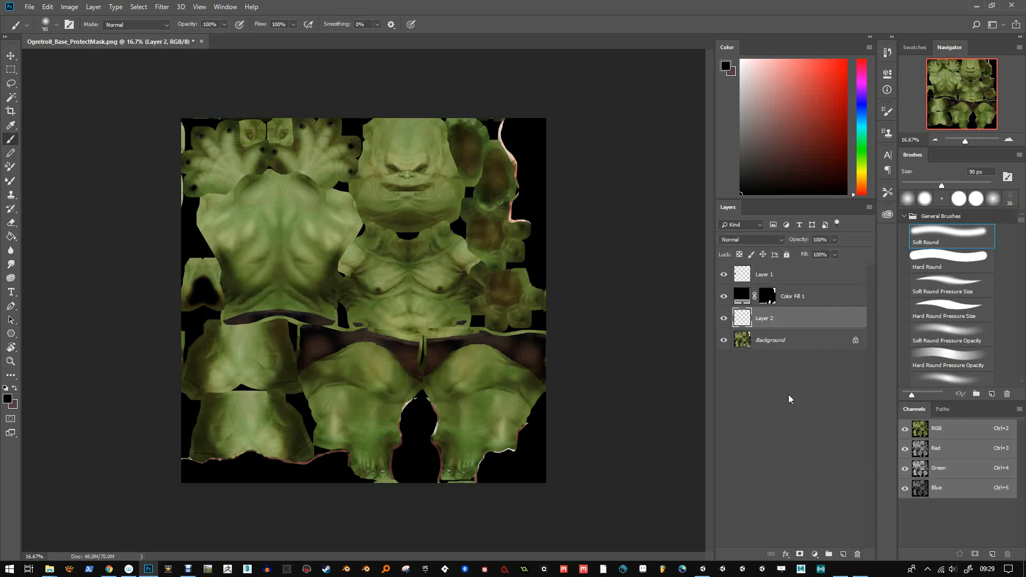
click(814, 556)
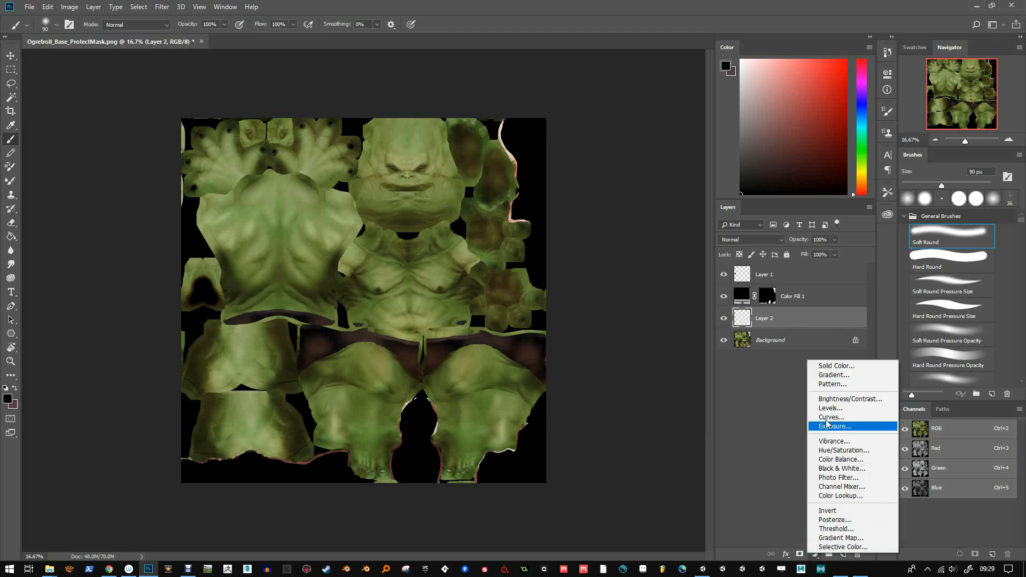
click(844, 371)
click(416, 192)
drag(416, 193, 413, 185)
click(695, 189)
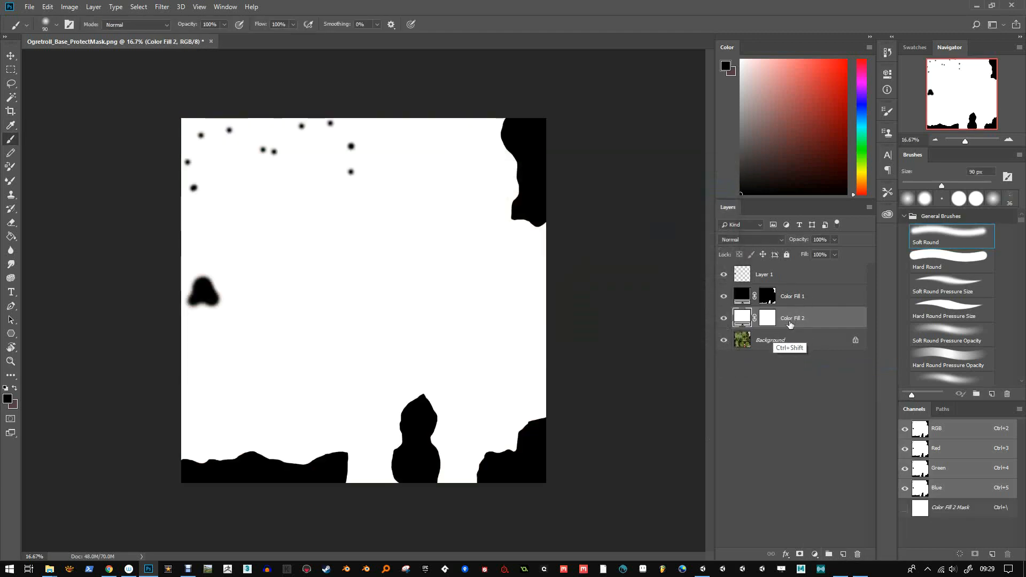
click(856, 340)
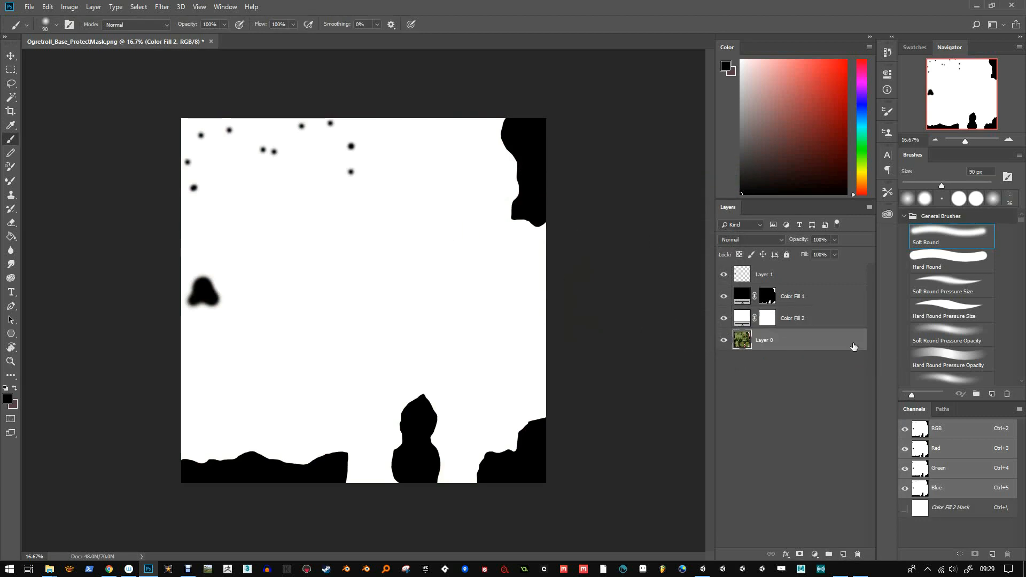
Resize the mask image to 1024 x 1024 pixels
click(70, 7)
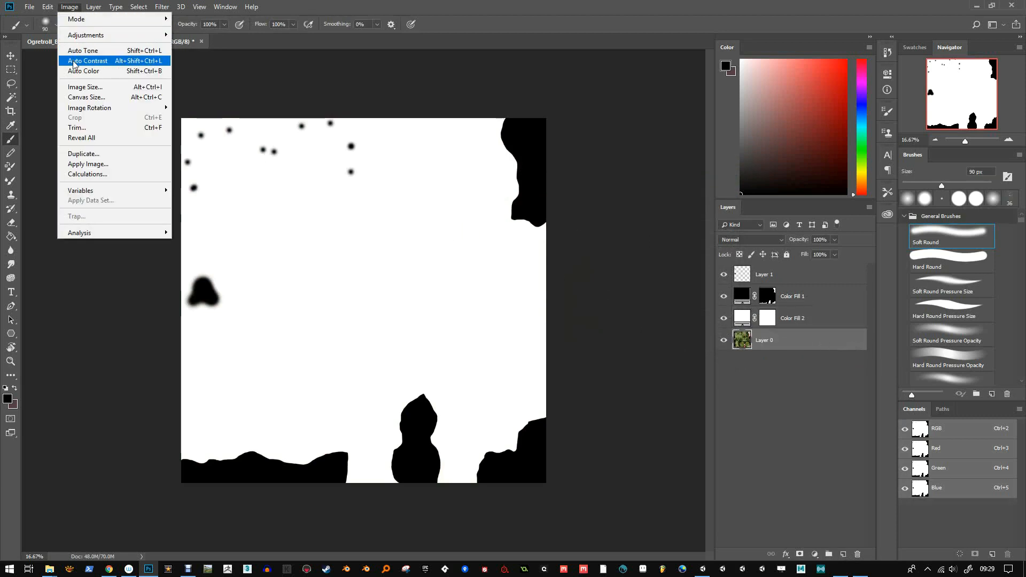
click(81, 88)
click(824, 235)
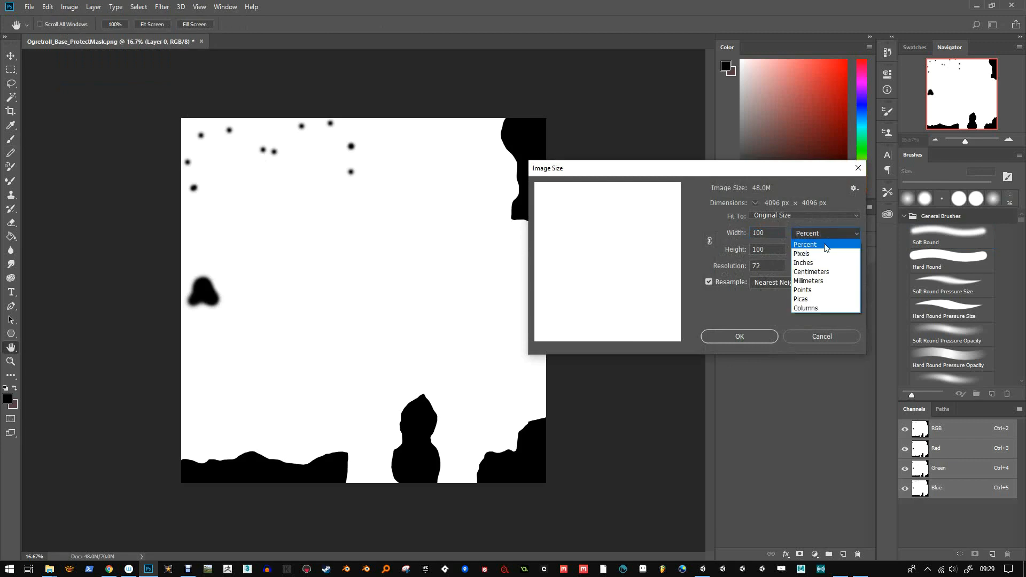
click(817, 250)
text(1024)
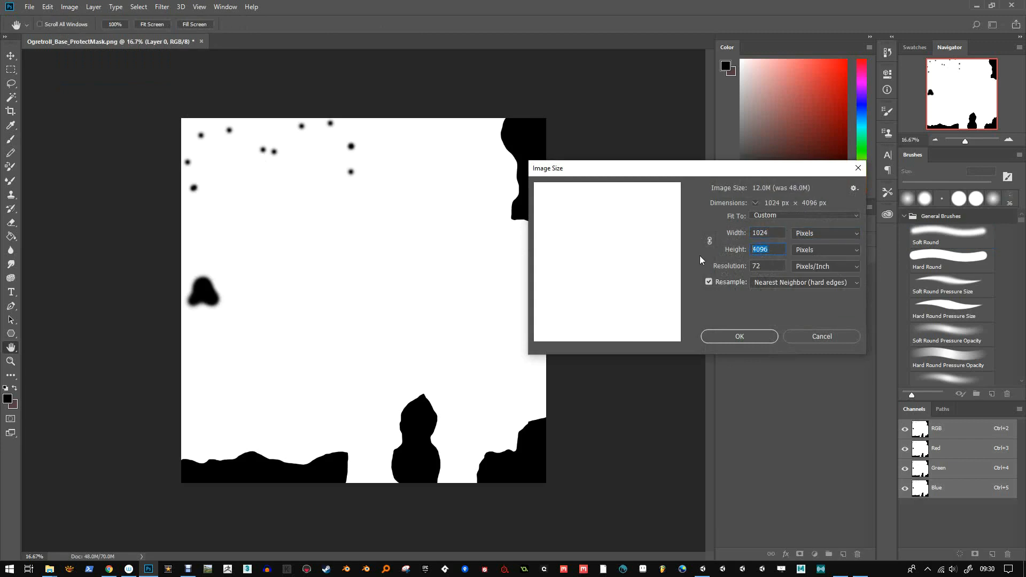
text(1024)
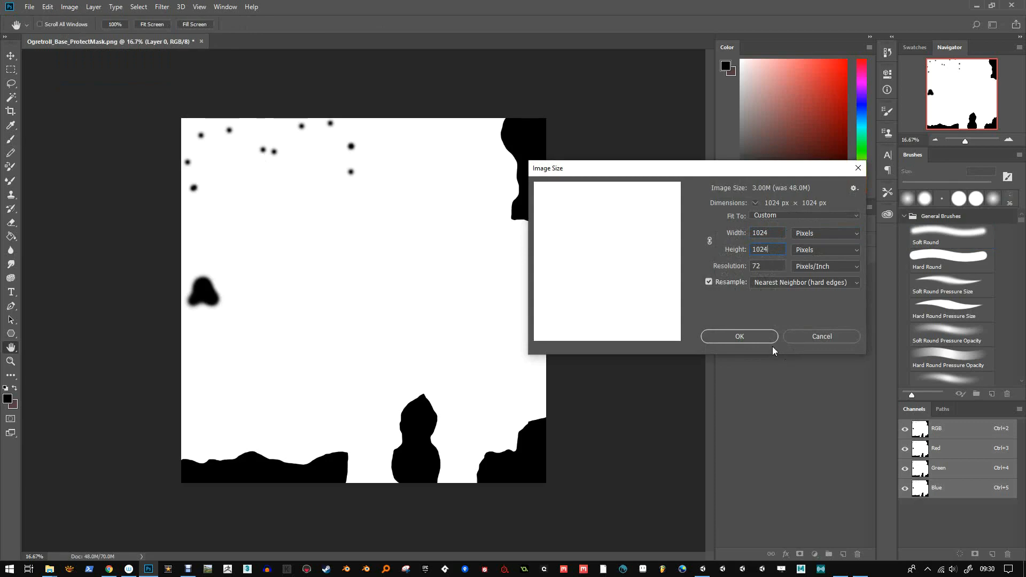
click(754, 335)
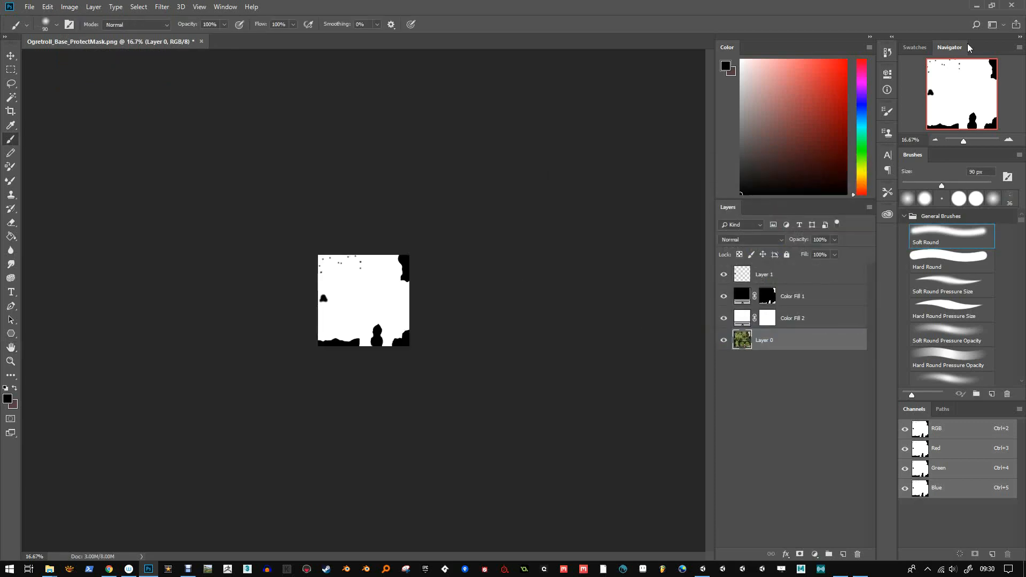
Save the mask as a PNG over the existing Ogretroll_Base_ProtectMask file, with the Large file size (Fastest saving) option
key(ctrl+0)
key(ctrl+shift+s)
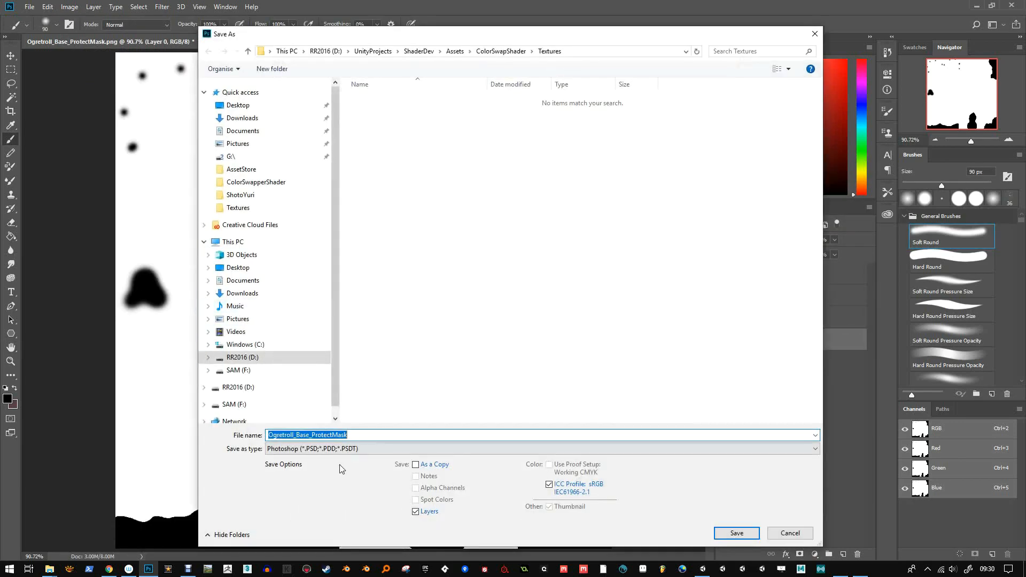
click(342, 449)
click(342, 410)
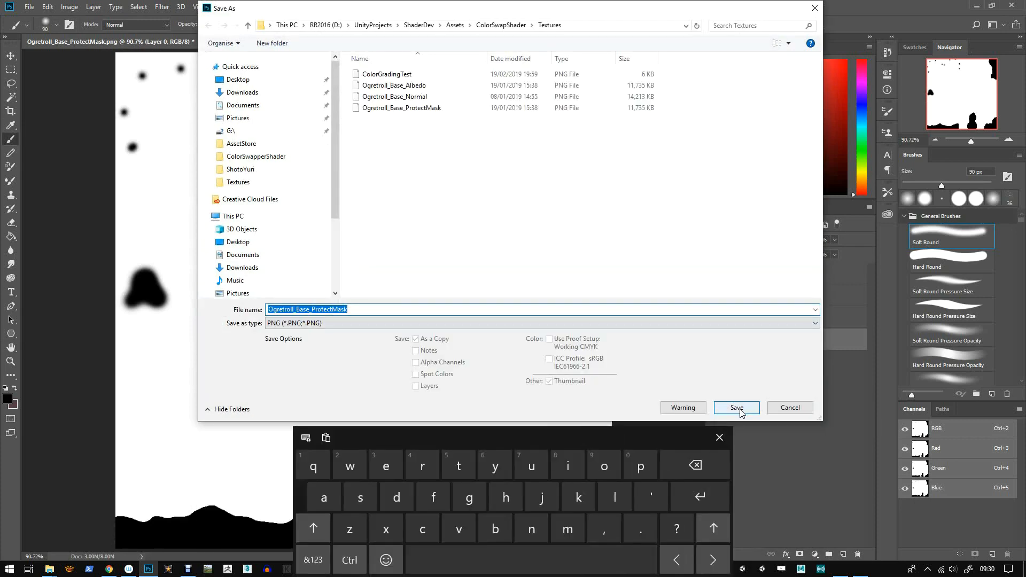
click(738, 408)
click(555, 288)
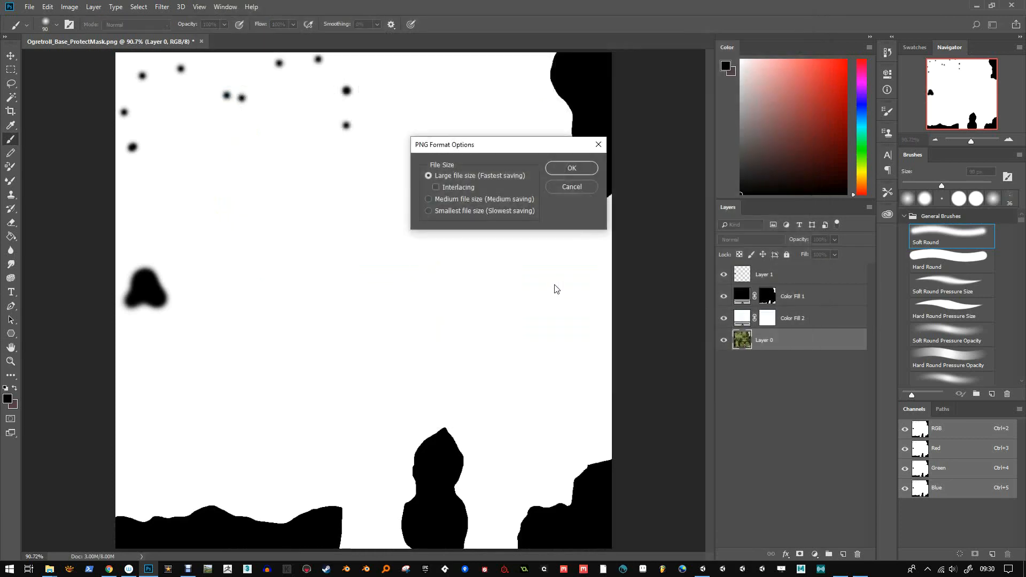
click(572, 169)
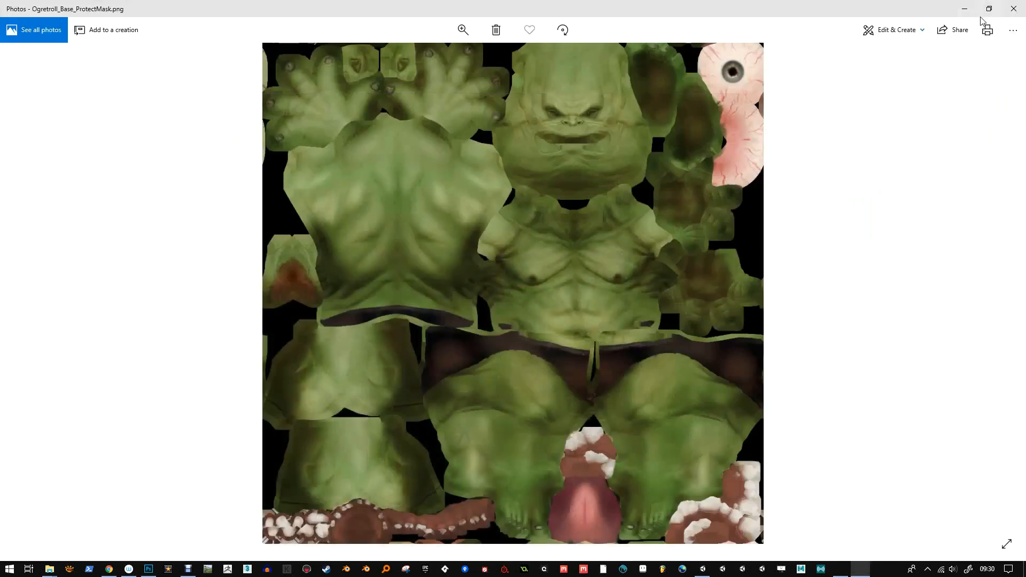
Back in Unity, assign the Ogretroll_Base_ProtectMask texture to ProtectionMask(R) of the ColorSwap_Example_Ogre-5Color material
click(1013, 8)
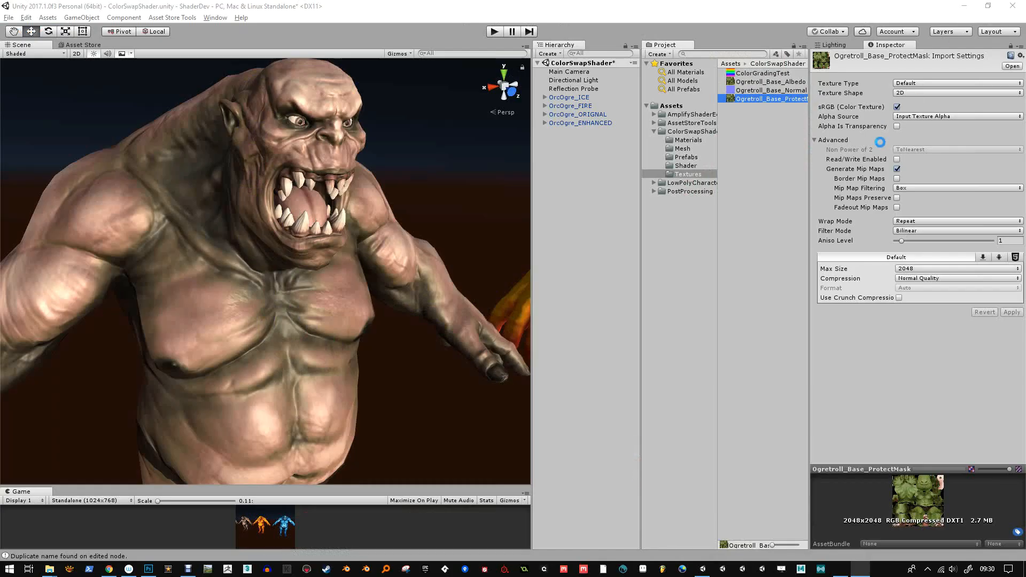
click(698, 140)
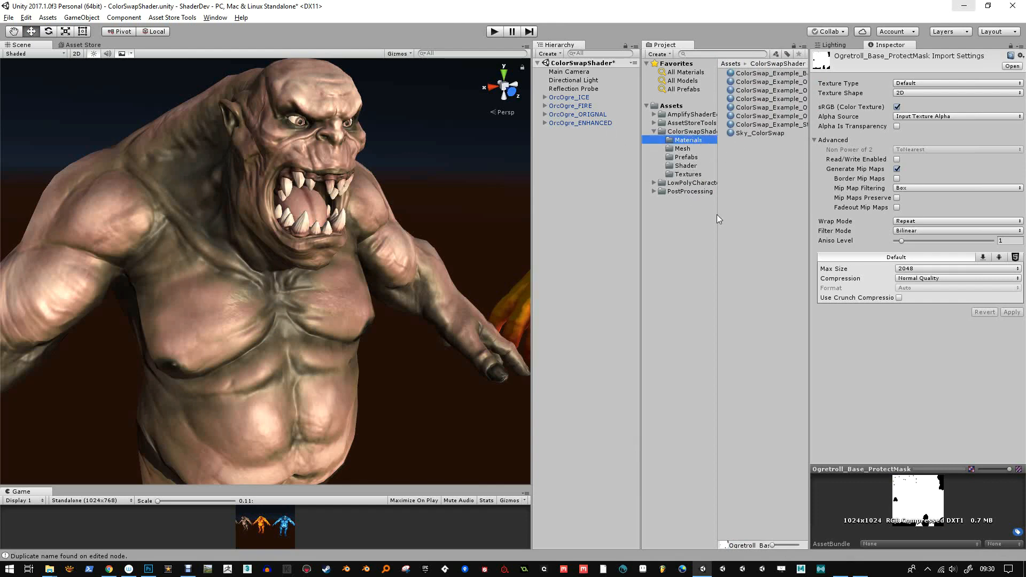
click(780, 125)
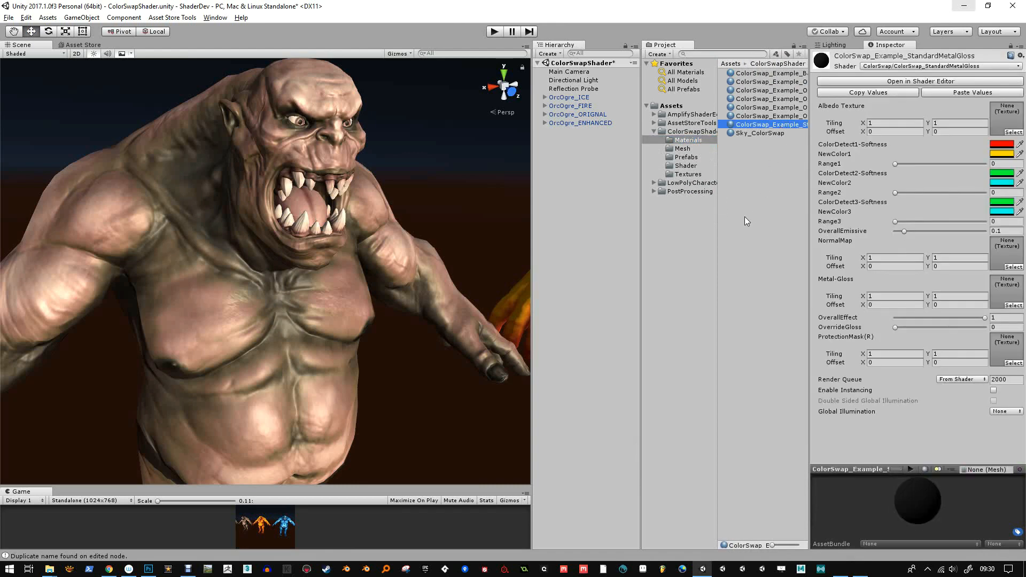
drag(719, 217, 681, 221)
click(759, 82)
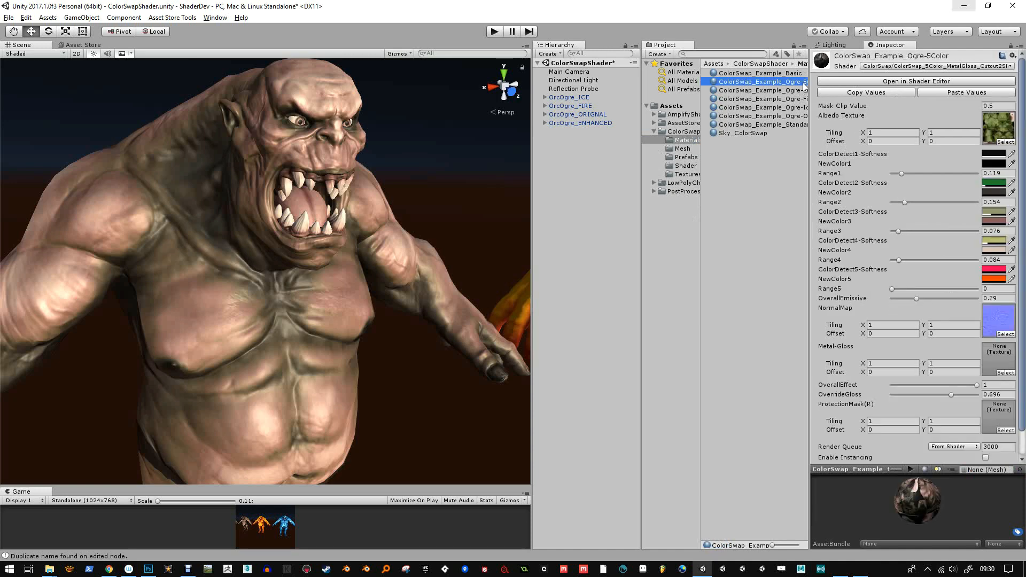
click(688, 175)
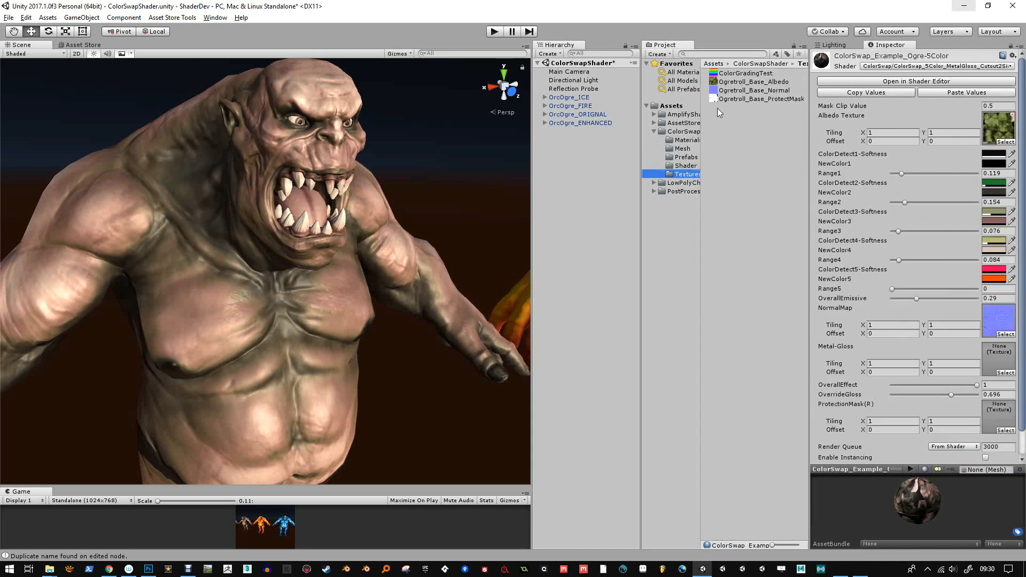
drag(738, 100, 934, 400)
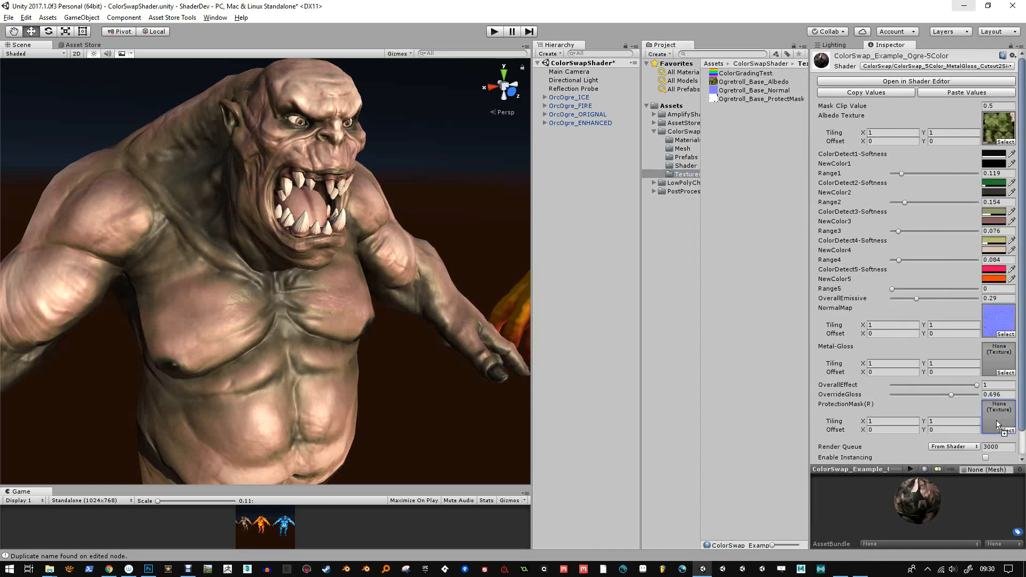
drag(998, 425, 997, 425)
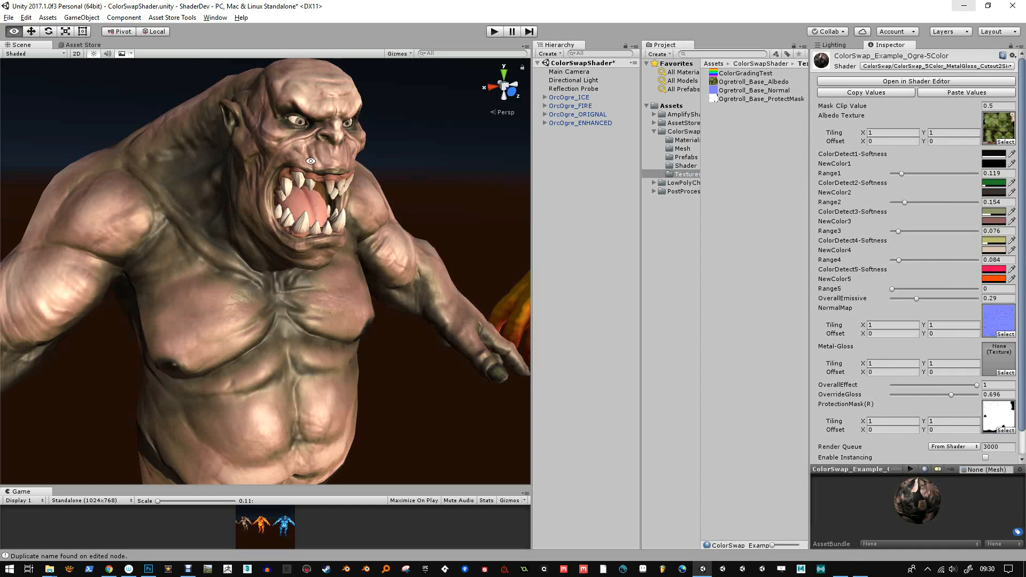
Examine the masked mouth, eyes and nails of the ogre up close, and its whole body from farther away
alt+drag(309, 160, 261, 221)
alt+right_drag(260, 221, 238, 203)
alt+middle_drag(237, 203, 250, 235)
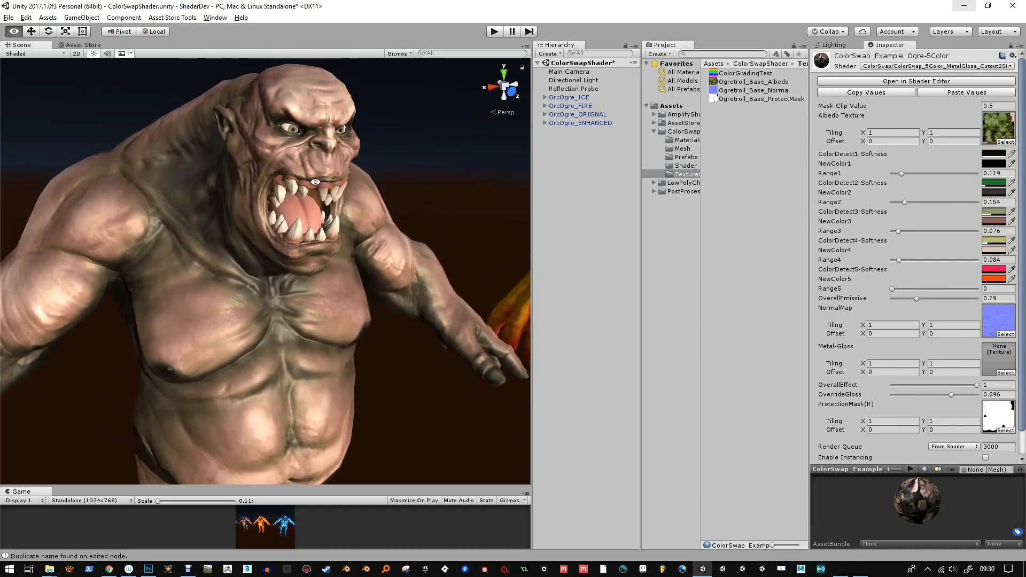
alt+right_drag(250, 235, 331, 190)
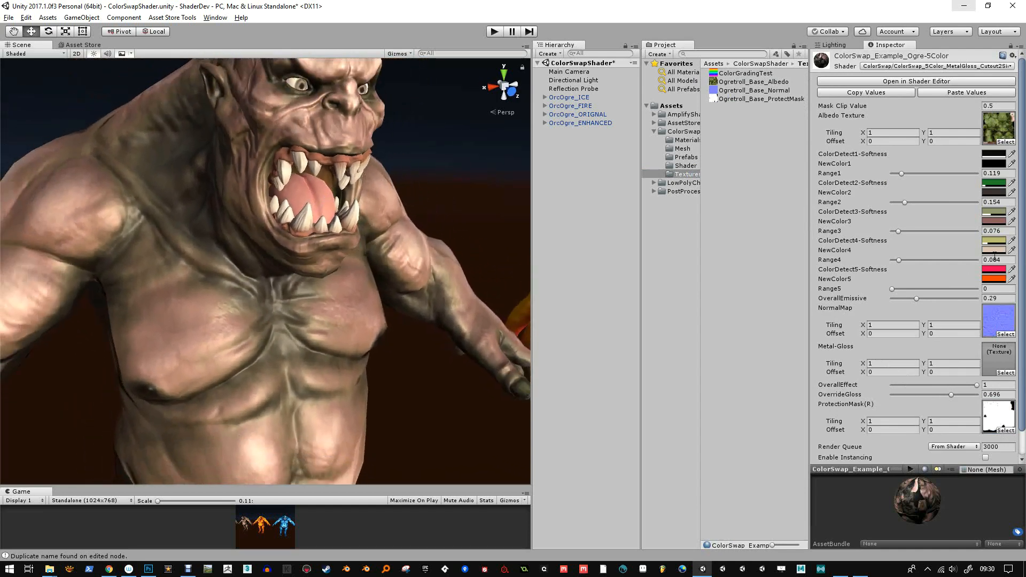
alt+right_drag(481, 302, 368, 333)
alt+drag(369, 334, 343, 316)
alt+right_drag(343, 316, 380, 383)
alt+right_drag(374, 268, 392, 449)
alt+drag(392, 449, 378, 400)
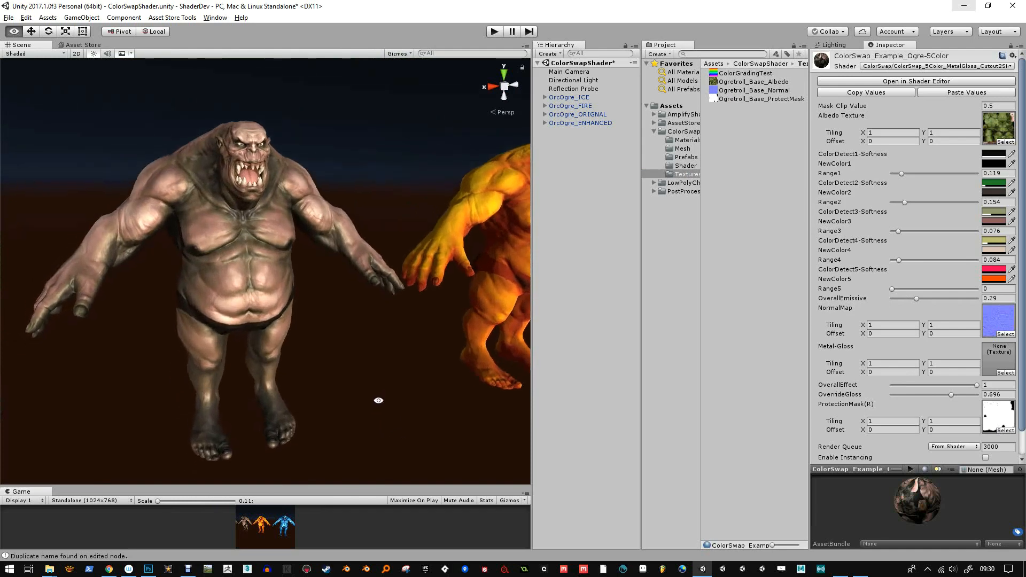
Darken the material's NewColor2 to the near-black hex colour 221D1D00
click(995, 192)
drag(647, 336, 608, 361)
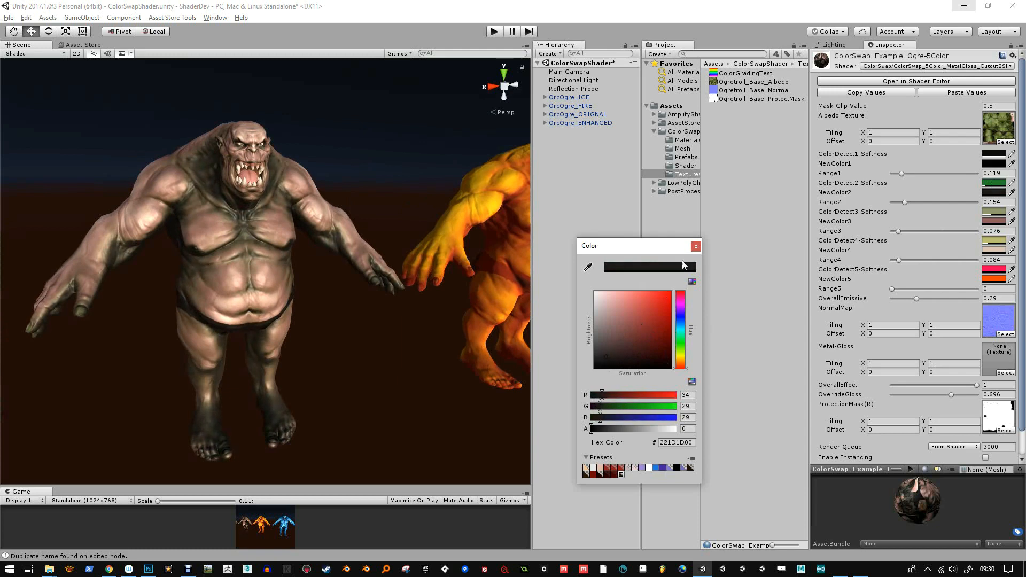
click(696, 246)
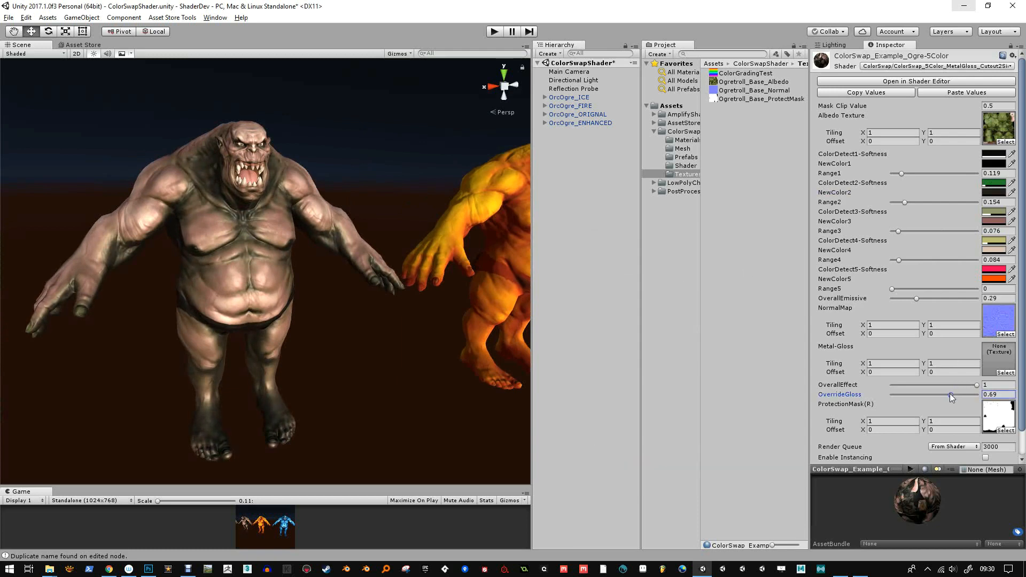
Lower the material's OverrideGloss to 0.577 and check the ogre's shine from another angle
drag(950, 393, 942, 394)
alt+drag(251, 291, 310, 293)
alt+right_drag(310, 293, 316, 310)
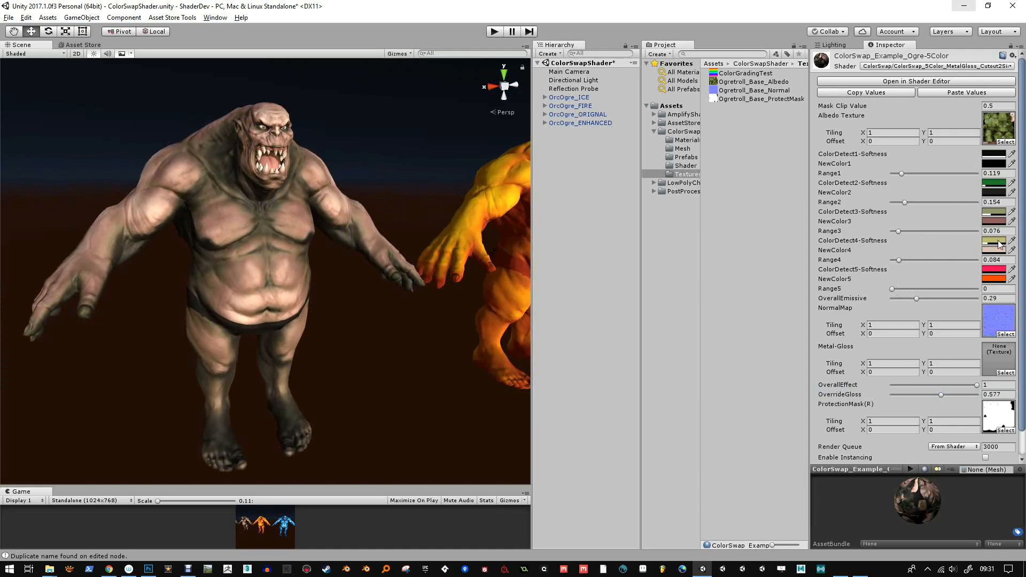
Open the material's shader graph for editing and rename the NewColor5 colour property to NewColor5-ExtraGloss
click(917, 82)
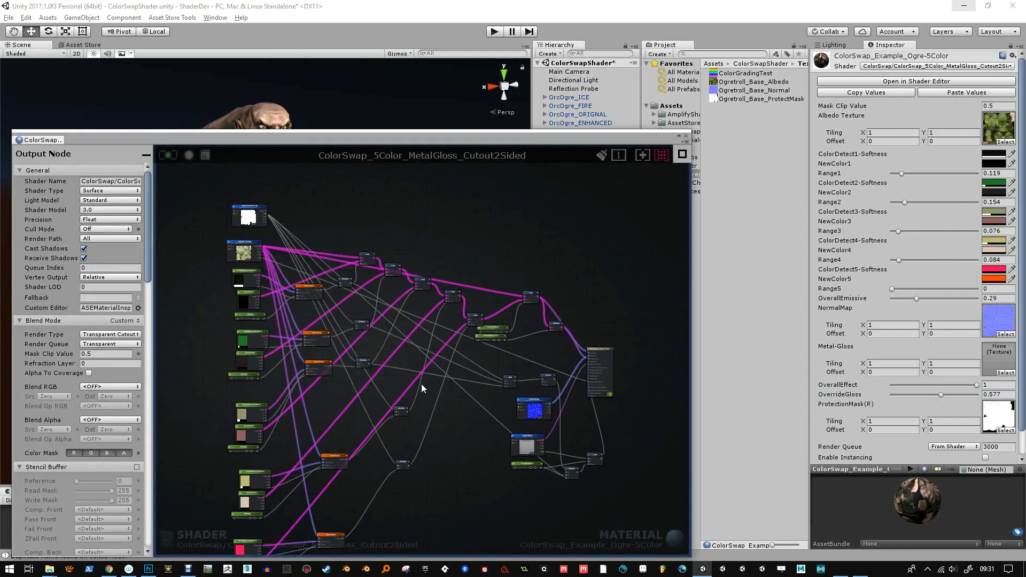
scroll(351, 440, up, 5)
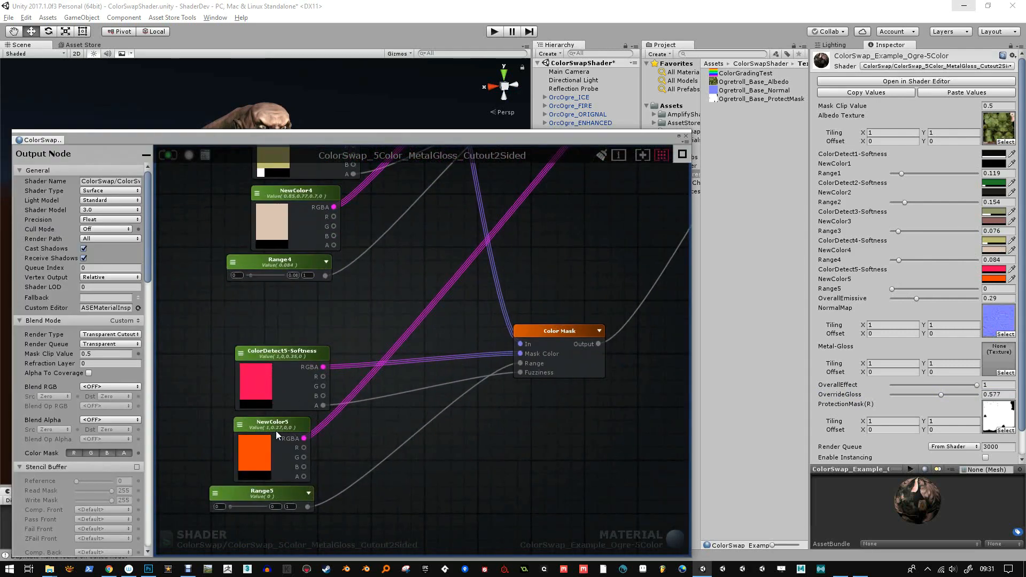
click(289, 425)
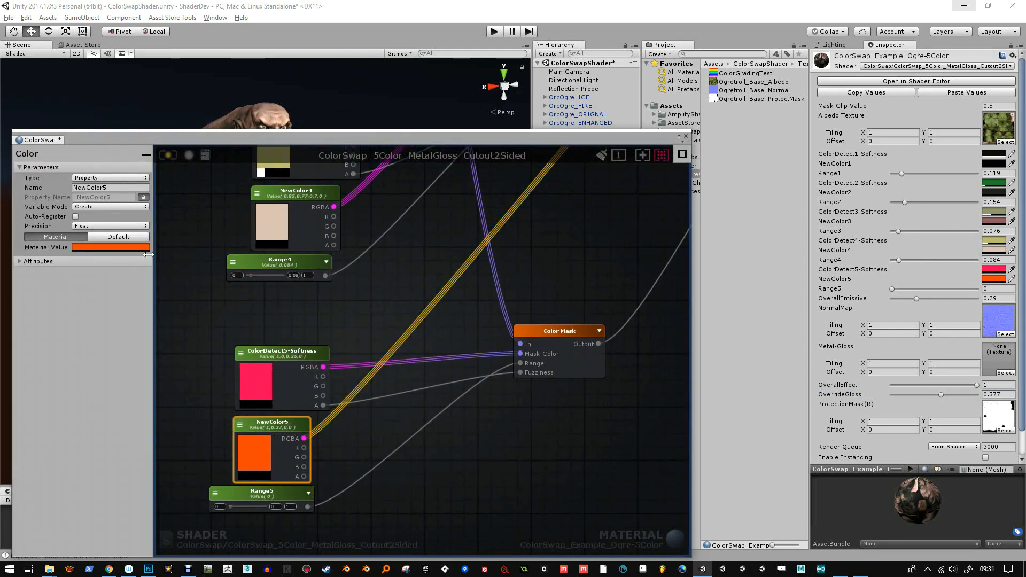
click(117, 190)
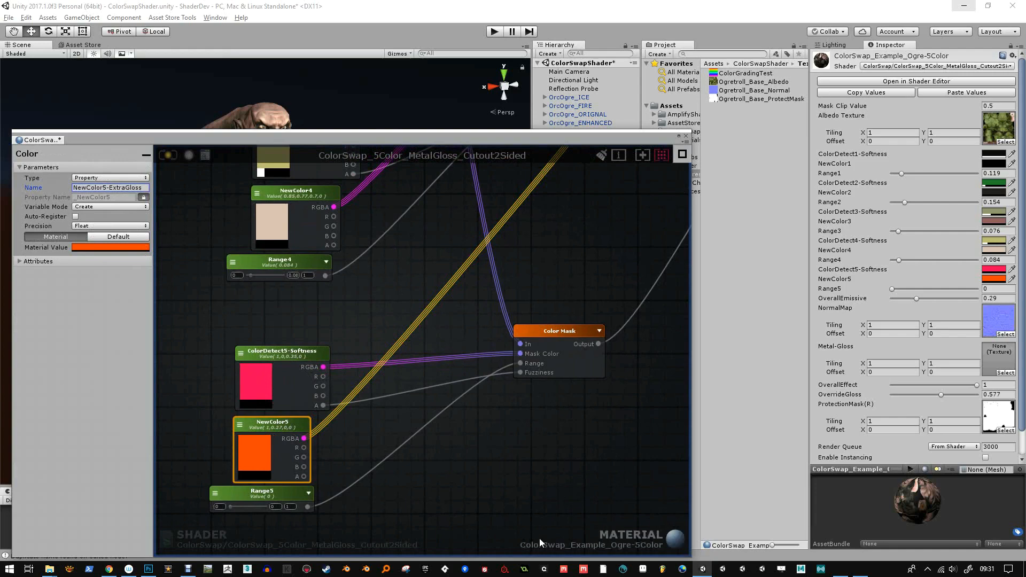
Insert an Add node near the Clamp node and move the output node farther away to make room
scroll(467, 441, down, 5)
scroll(357, 419, down, 5)
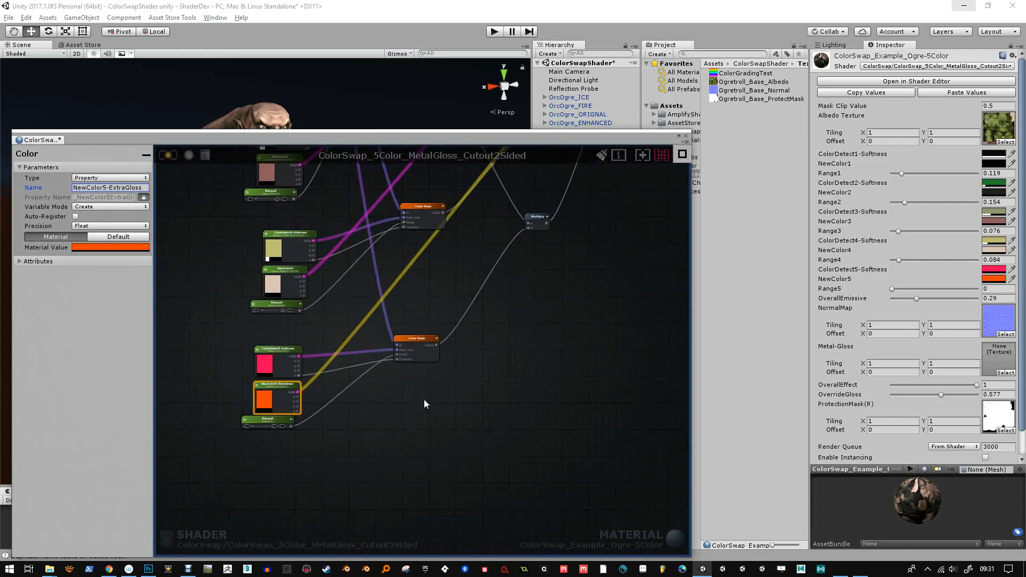
right_drag(525, 354, 386, 404)
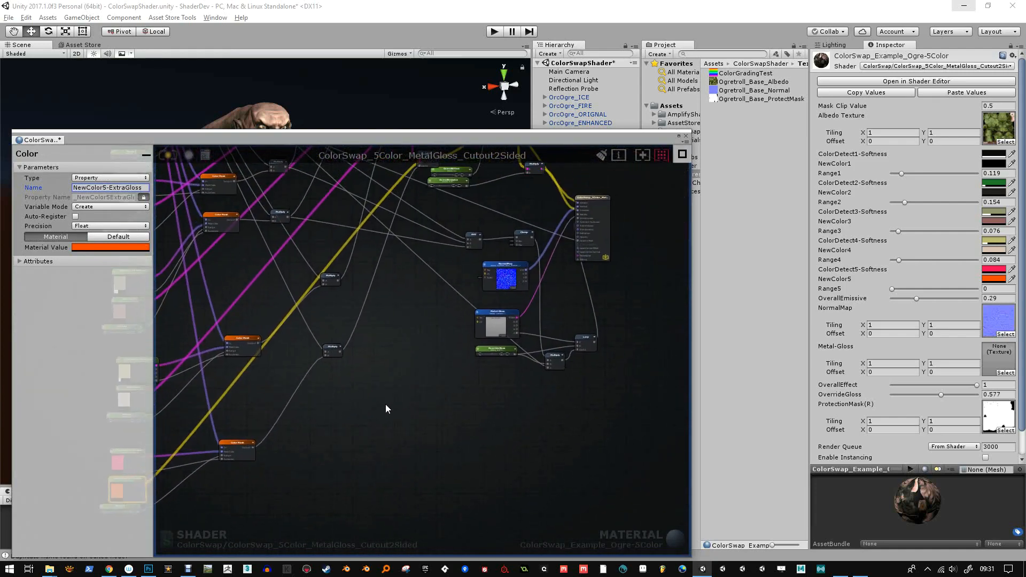
right_drag(591, 194, 484, 272)
scroll(505, 275, up, 3)
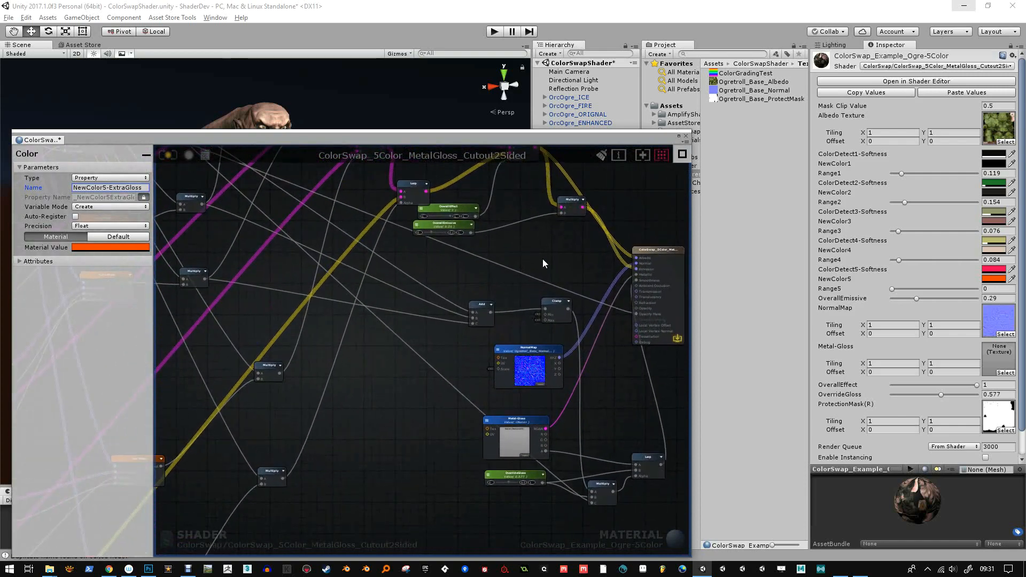
click(544, 259)
drag(637, 303, 690, 316)
right_drag(689, 316, 525, 361)
drag(572, 293, 638, 296)
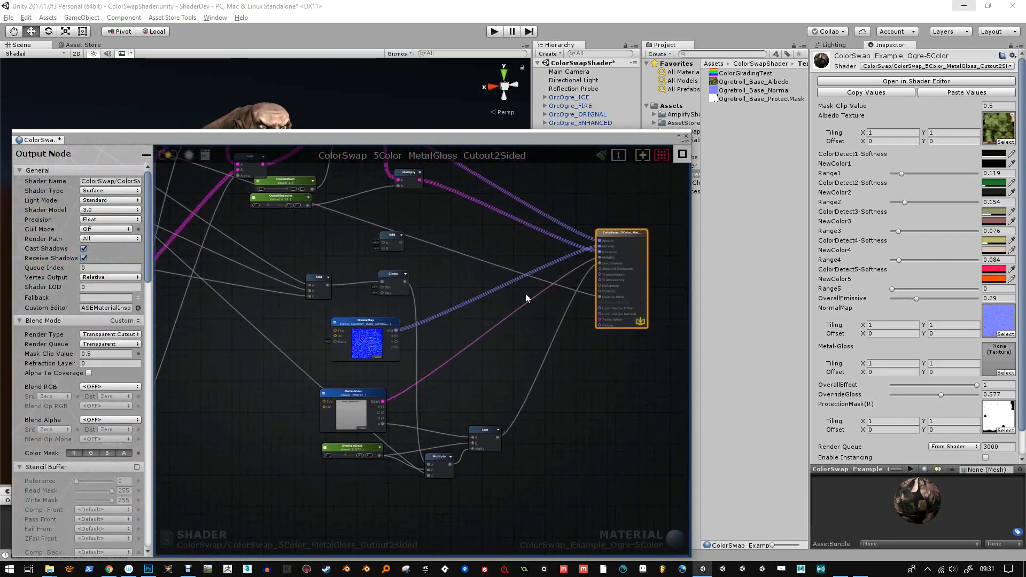
Place the Add node beside the gloss Lerp, feeding the Lerp output into A and NewColor5-ExtraGloss's alpha into B
drag(387, 239, 534, 392)
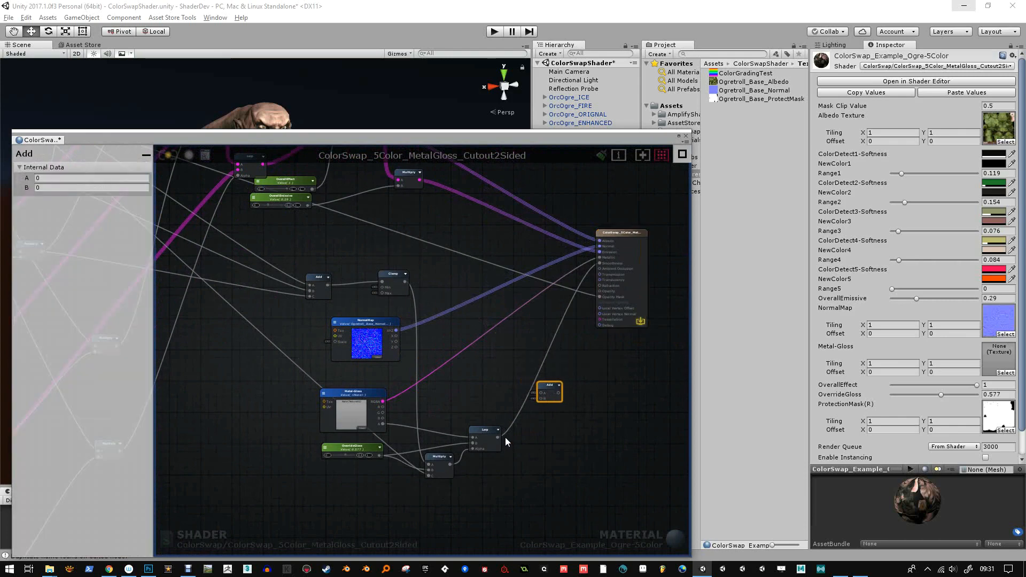
drag(500, 437, 552, 415)
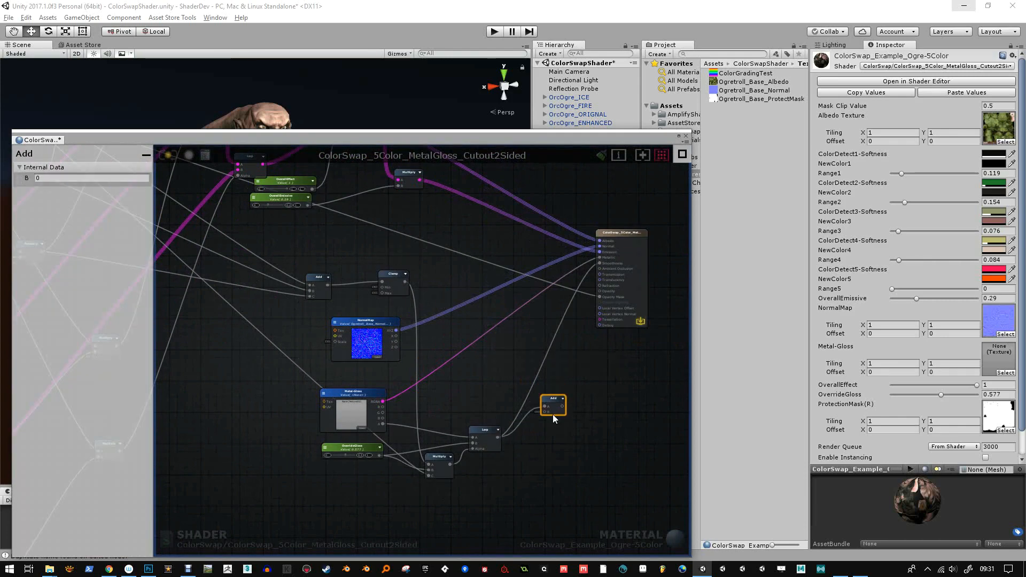
scroll(491, 478, down, 5)
right_drag(471, 342, 504, 325)
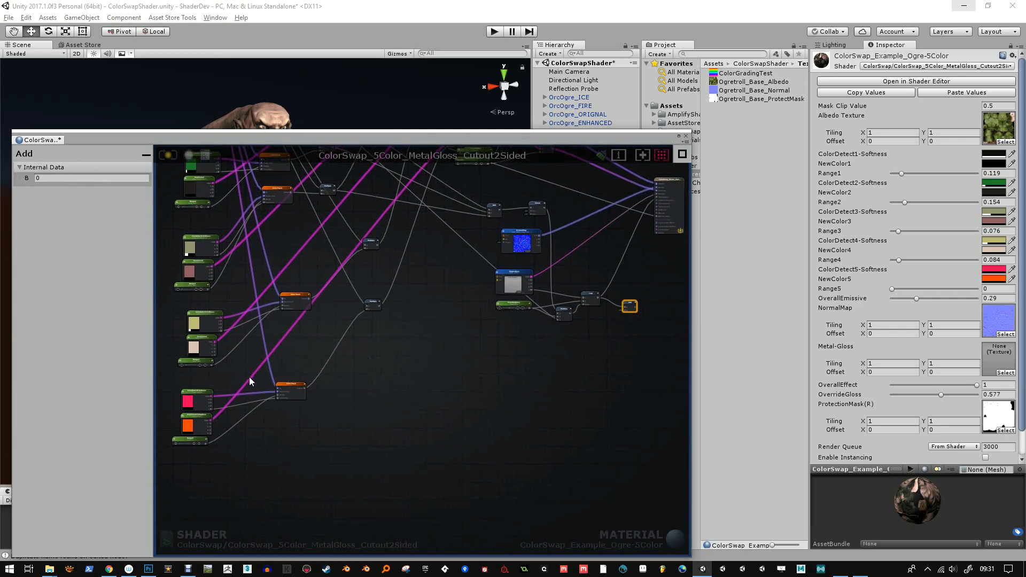
scroll(206, 414, up, 2)
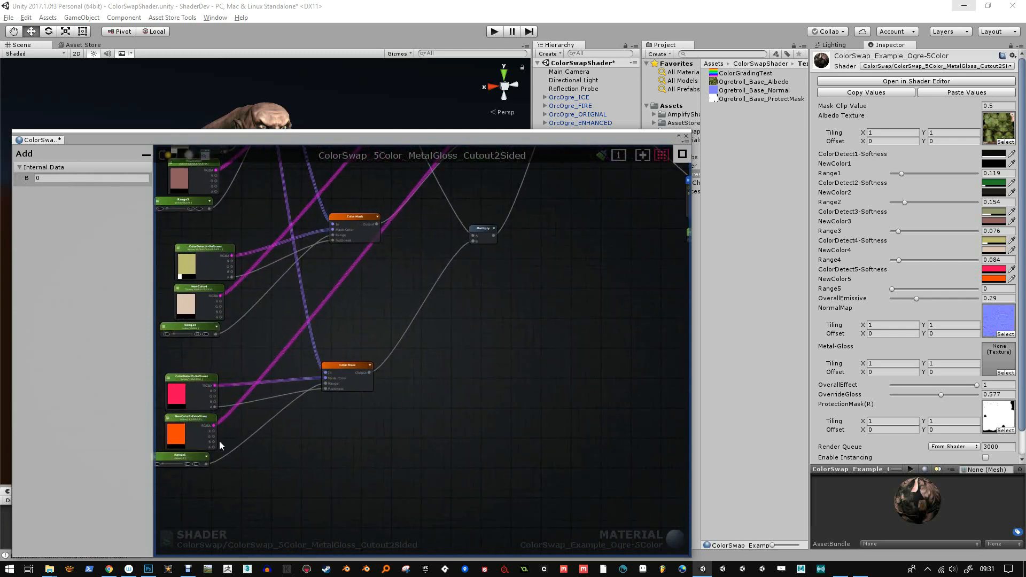
scroll(220, 441, up, 2)
scroll(219, 448, down, 1)
drag(214, 446, 582, 314)
Connect the alpha output of NewColor4 to the third input of the Add node
scroll(514, 348, down, 2)
scroll(551, 336, up, 1)
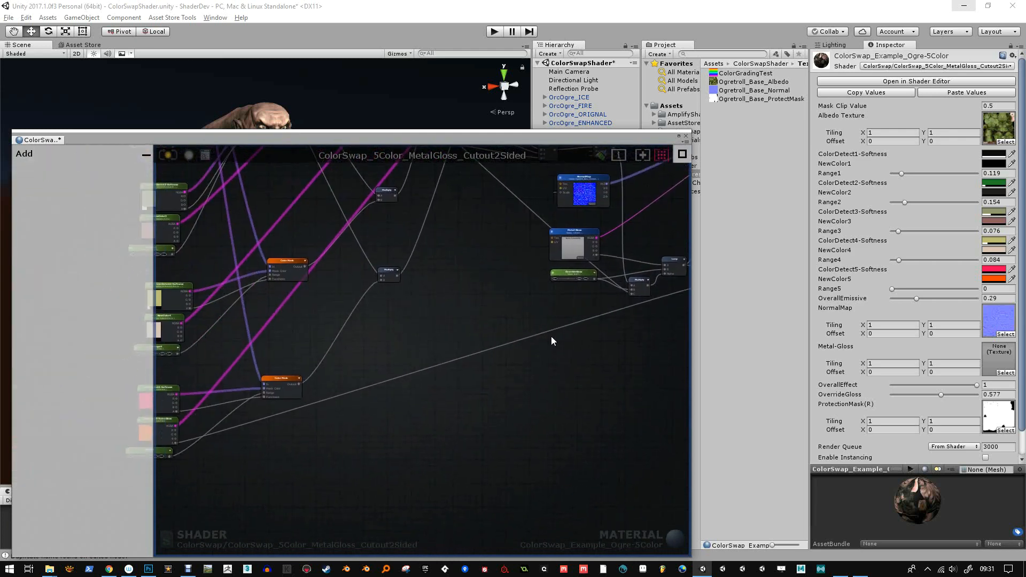
scroll(205, 328, up, 1)
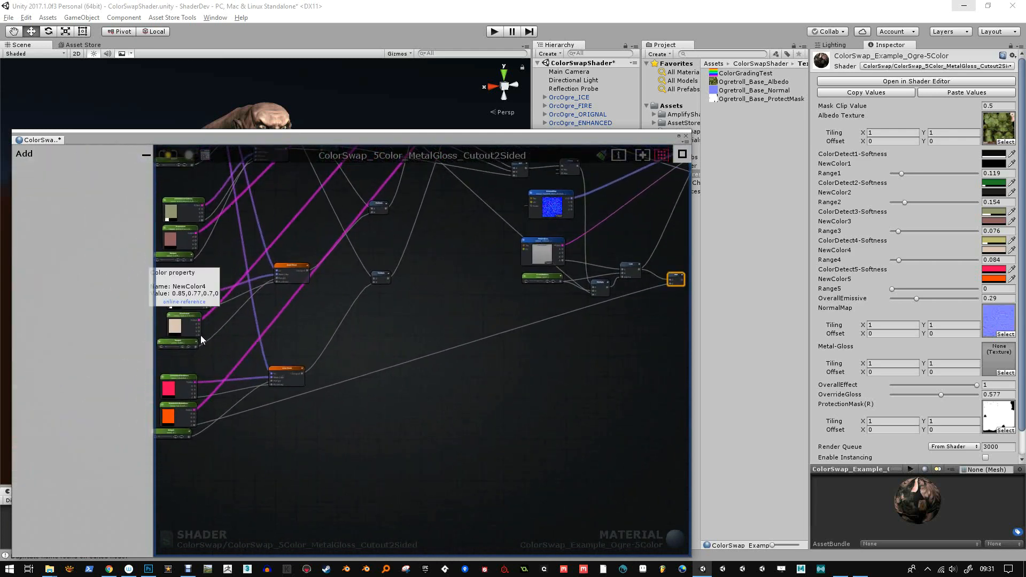
scroll(195, 326, up, 1)
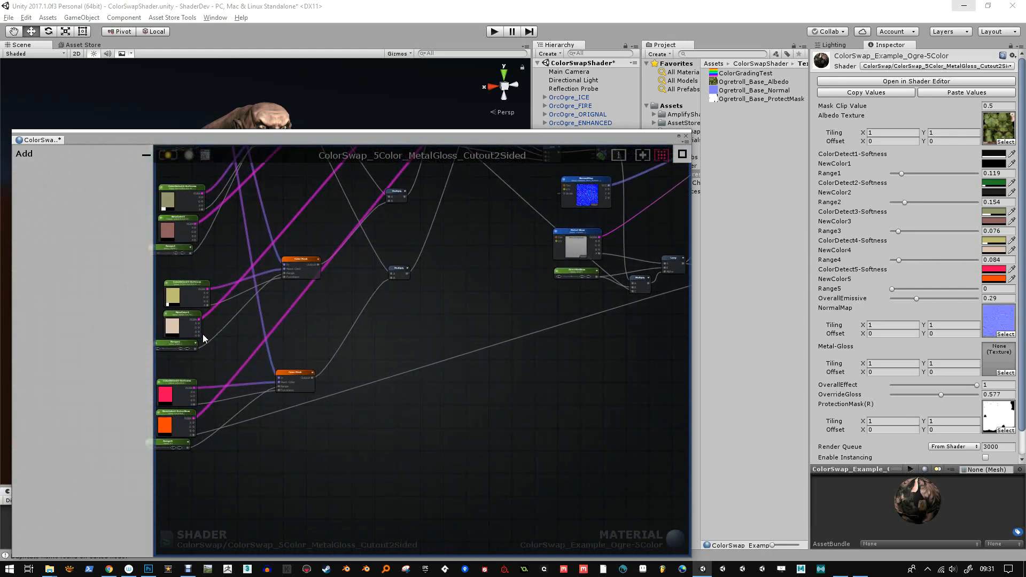
scroll(192, 332, up, 2)
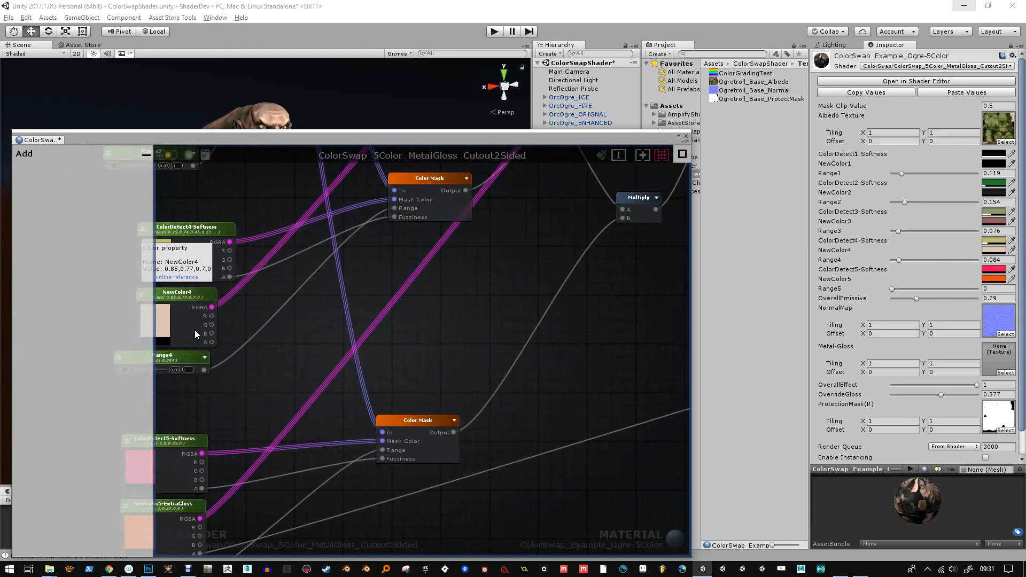
scroll(216, 334, down, 3)
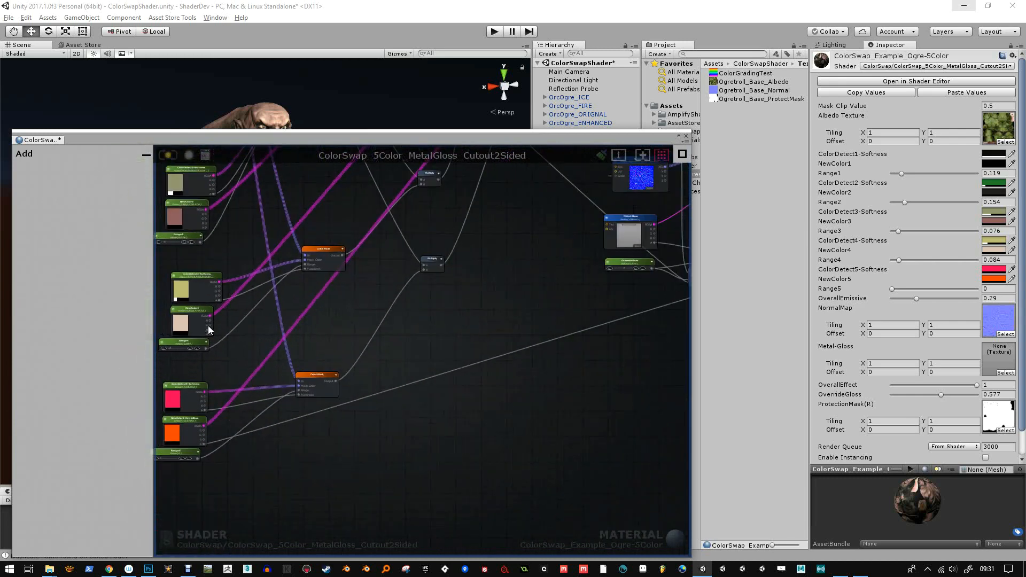
drag(210, 335, 575, 299)
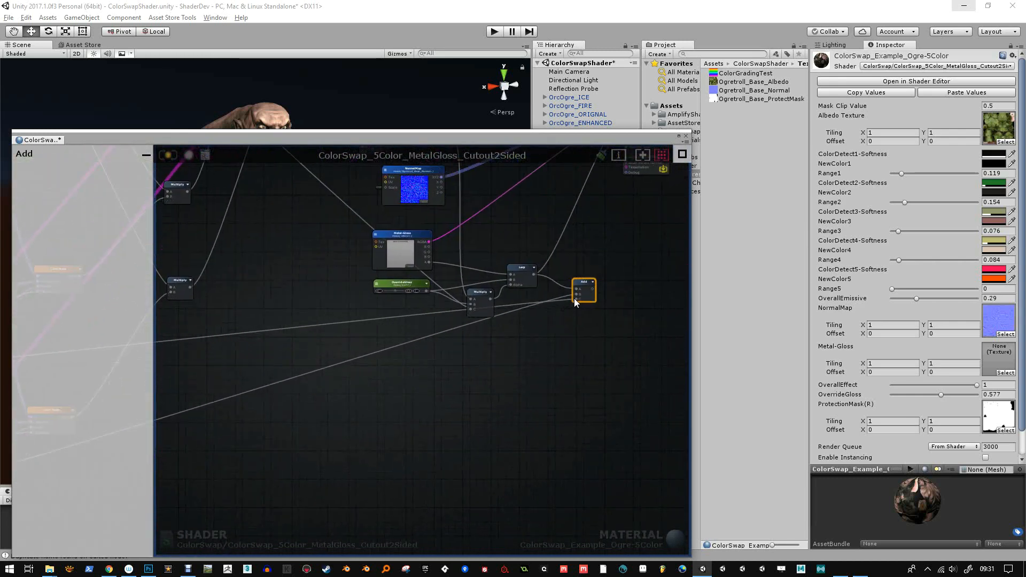
Rename the NewColor4 colour property to NewColor4-ExtraGloss
scroll(384, 360, up, 4)
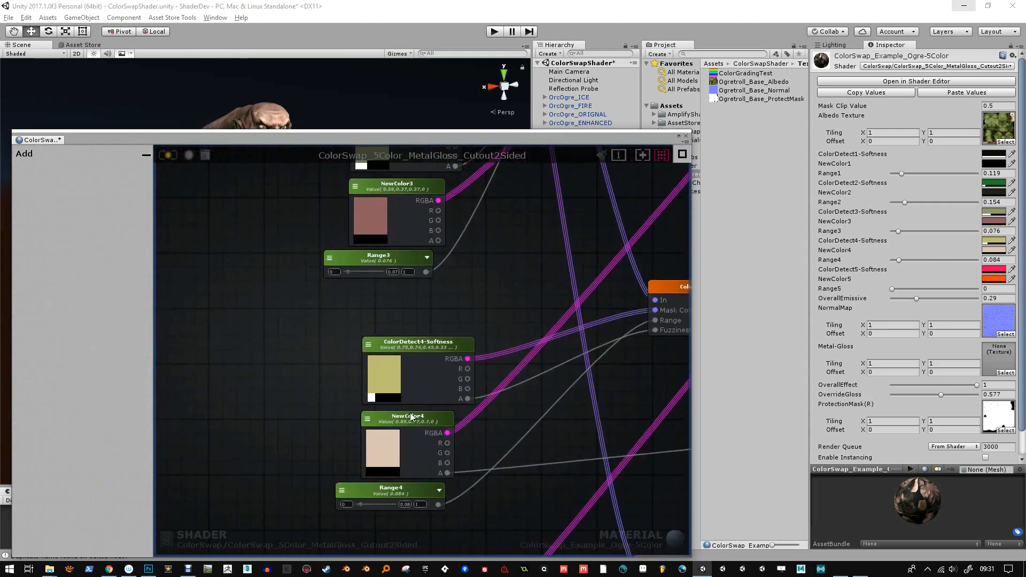
click(411, 418)
click(129, 188)
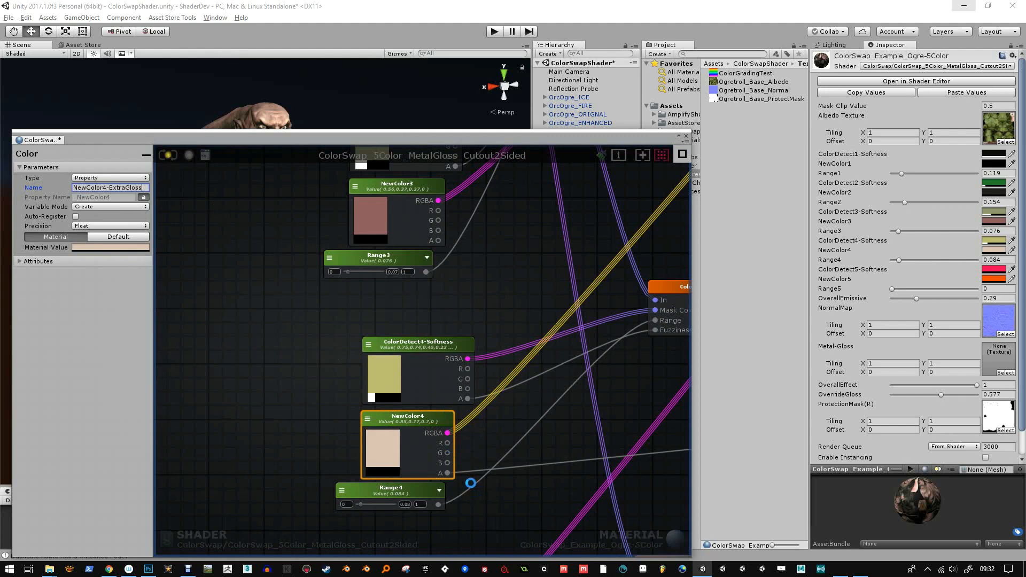
key(Return)
Move the output node farther from the Add node and insert a Clamp node in the space between them
middle_drag(526, 443, 449, 363)
scroll(481, 368, down, 7)
middle_drag(615, 353, 307, 377)
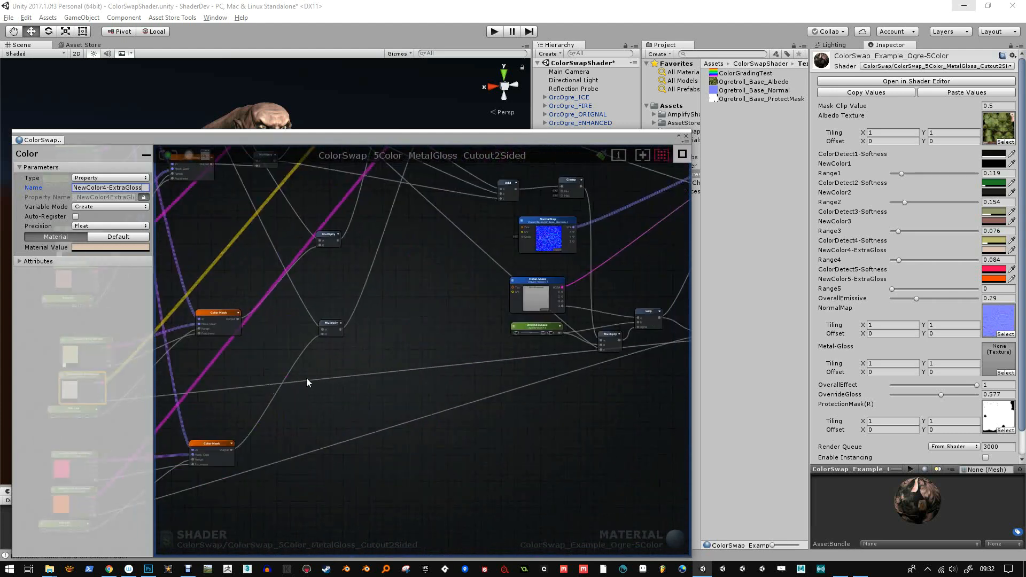
middle_drag(512, 368, 252, 391)
scroll(486, 291, up, 2)
middle_drag(480, 283, 424, 356)
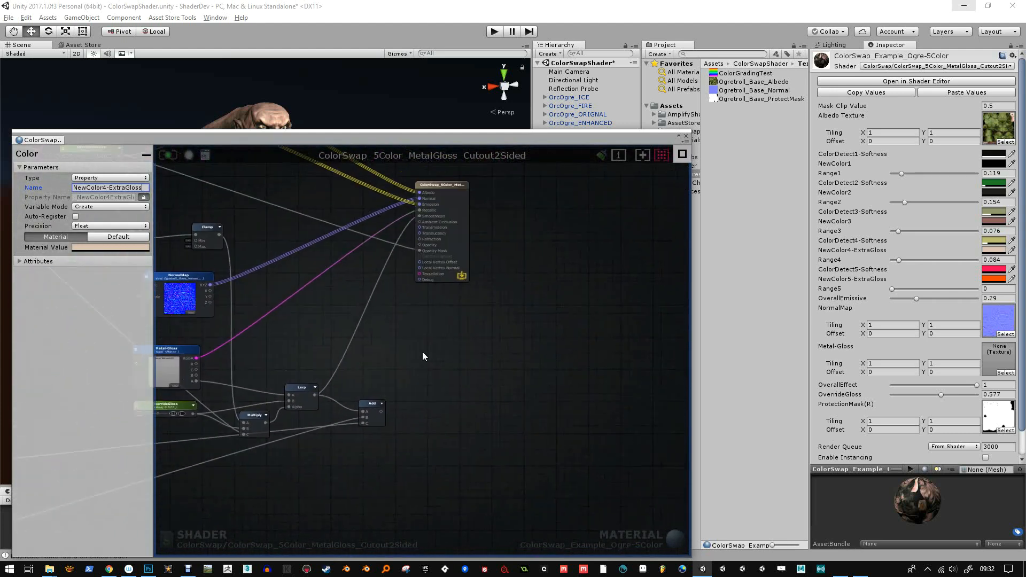
drag(461, 249, 563, 274)
scroll(446, 362, up, 2)
right_click(451, 358)
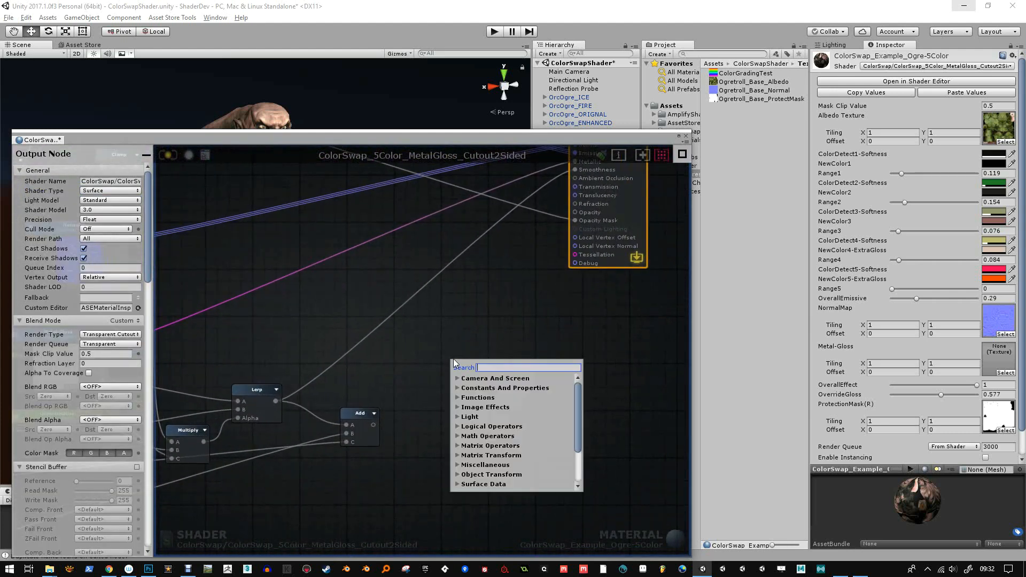
text(clamp)
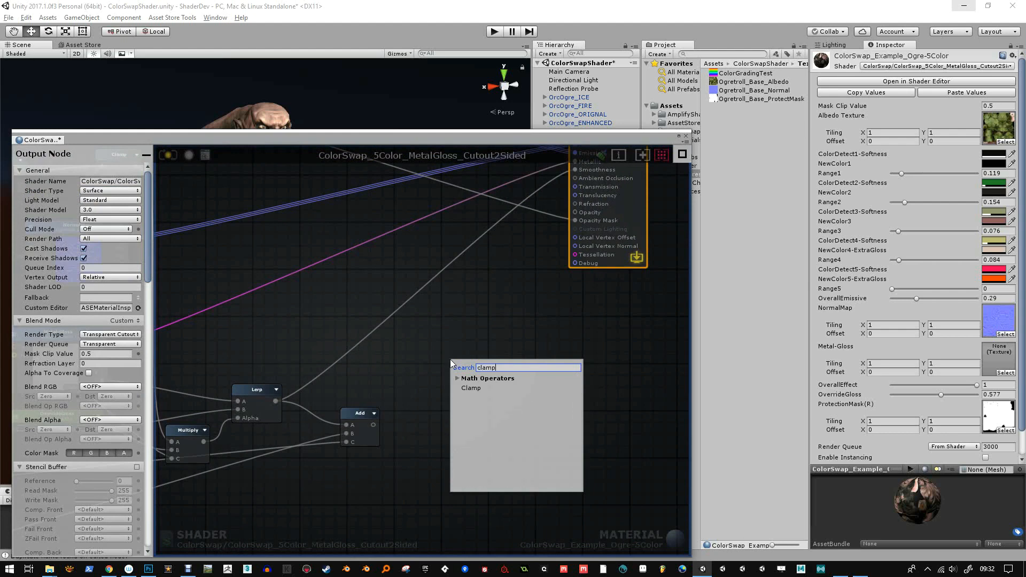
click(471, 388)
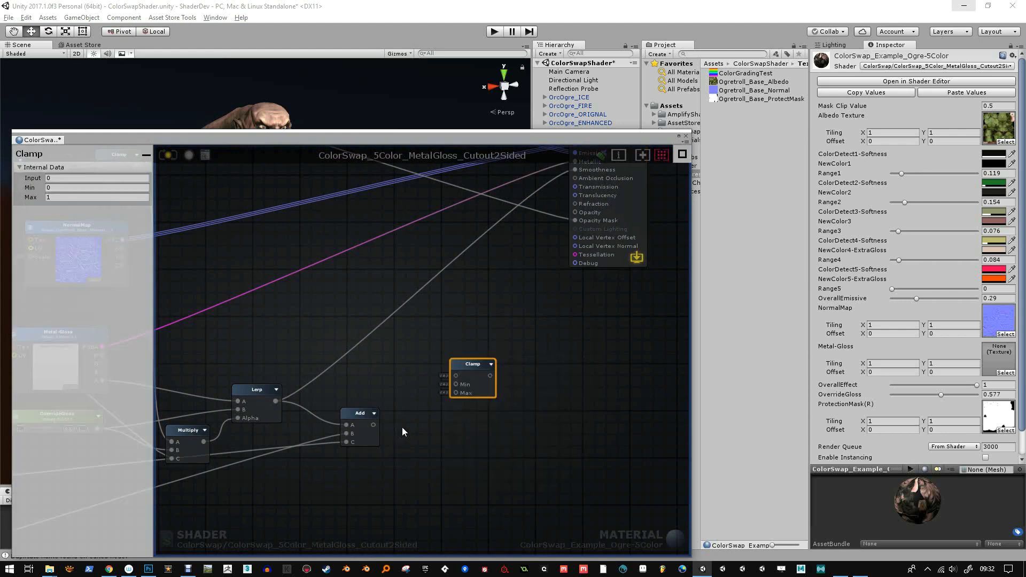
Delete the Add node beside the gloss Lerp together with its connections
scroll(412, 409, down, 5)
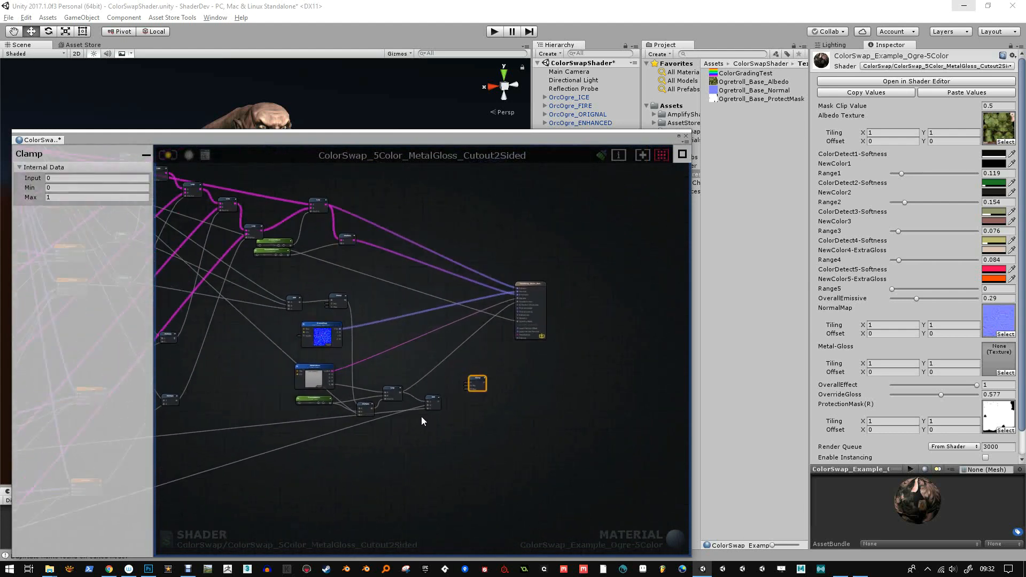
scroll(407, 379, up, 3)
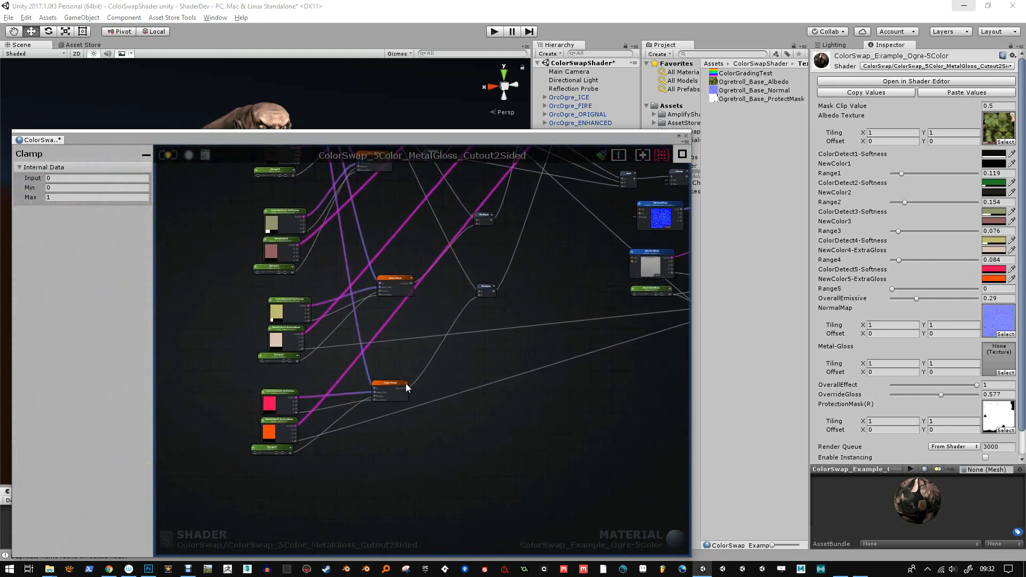
middle_drag(386, 397, 314, 392)
click(544, 308)
key(Delete)
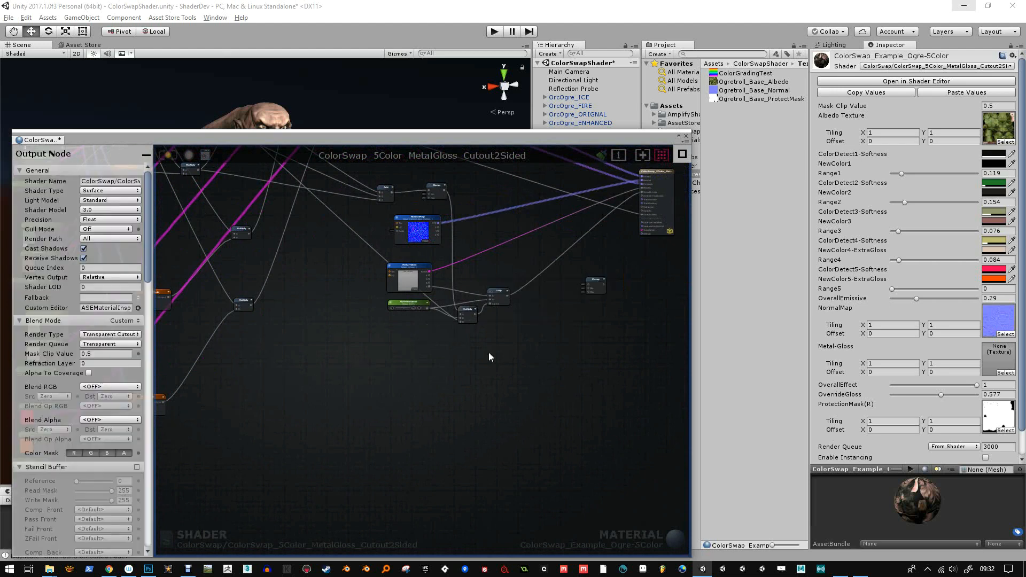
Insert a Multiply node beside the fourth Color Mask, feeding the mask output into A and NewColor4-ExtraGloss's alpha into B
middle_drag(368, 373, 588, 353)
scroll(389, 350, up, 2)
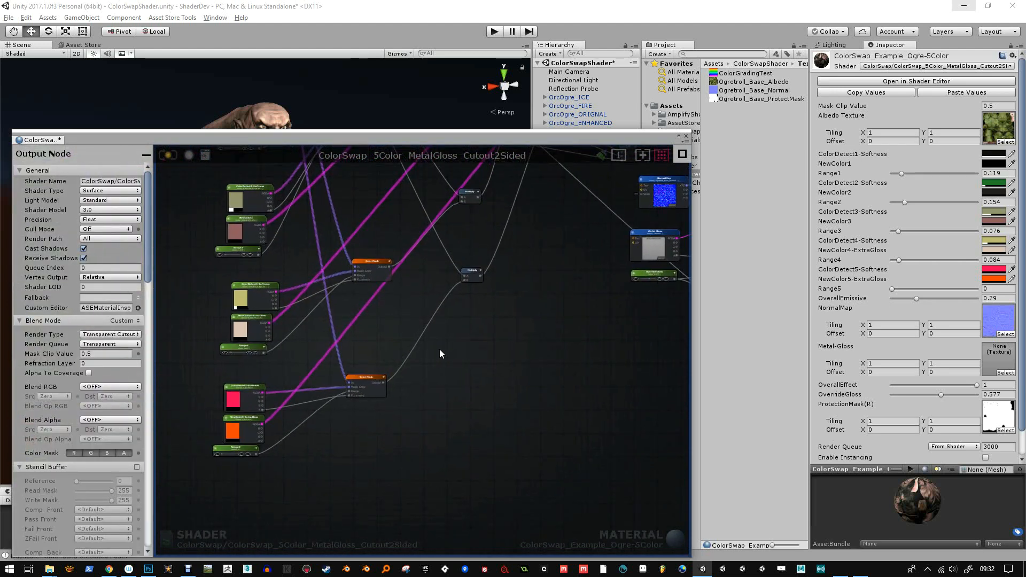
scroll(274, 339, up, 3)
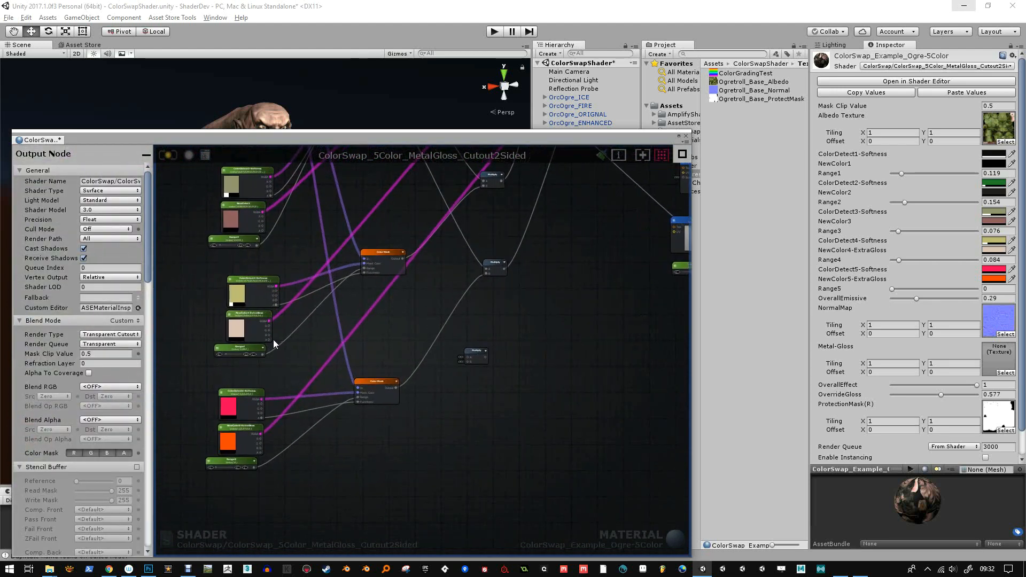
drag(270, 339, 488, 359)
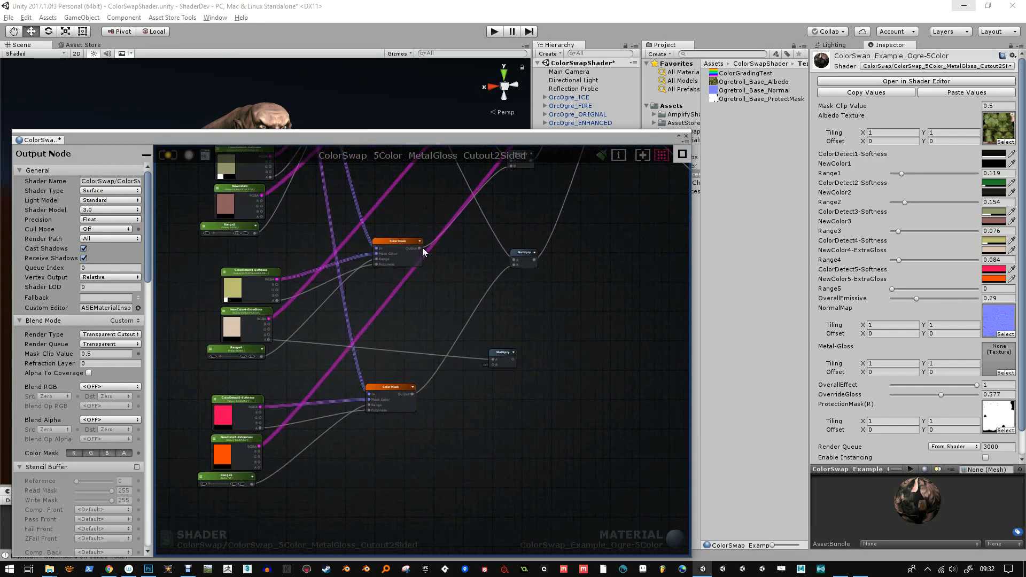
drag(411, 241, 493, 359)
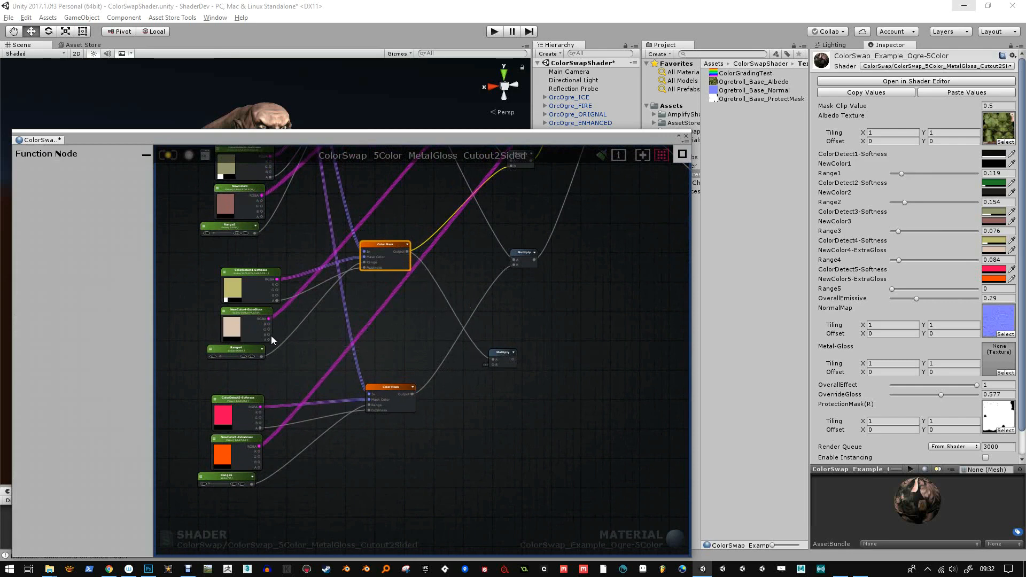
drag(271, 335, 493, 364)
middle_drag(495, 361, 484, 335)
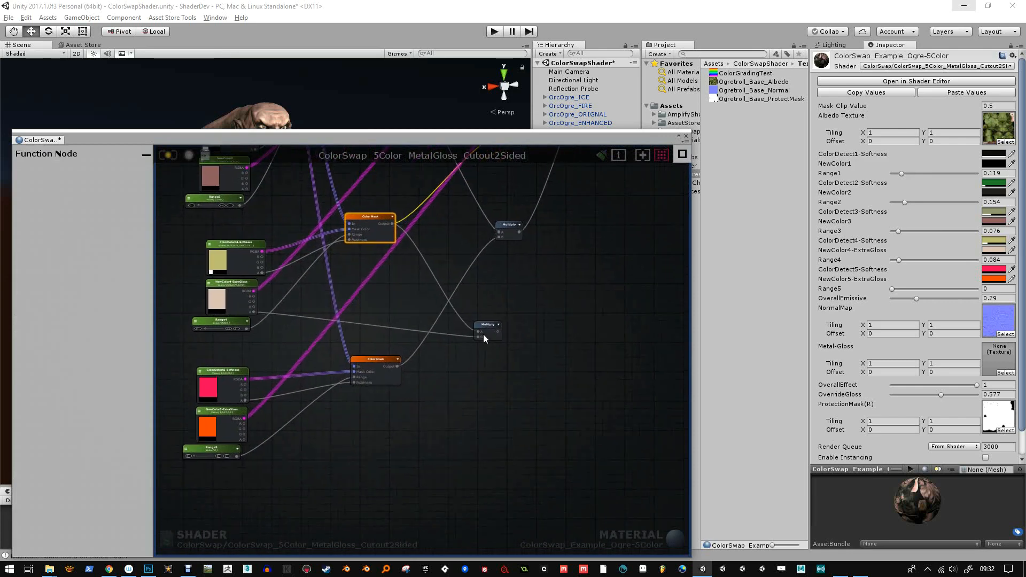
drag(483, 334, 482, 307)
Duplicate the Multiply node below the first, feeding the fifth Color Mask's output into A and NewColor5-ExtraGloss's alpha into B
key(ctrl+c)
key(ctrl+v)
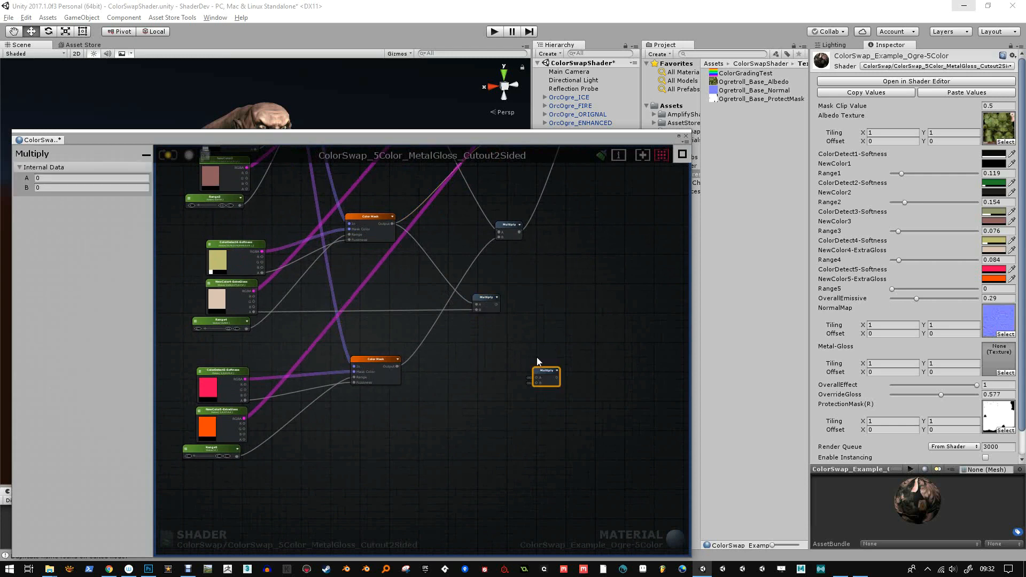
drag(537, 387, 493, 414)
drag(397, 367, 480, 415)
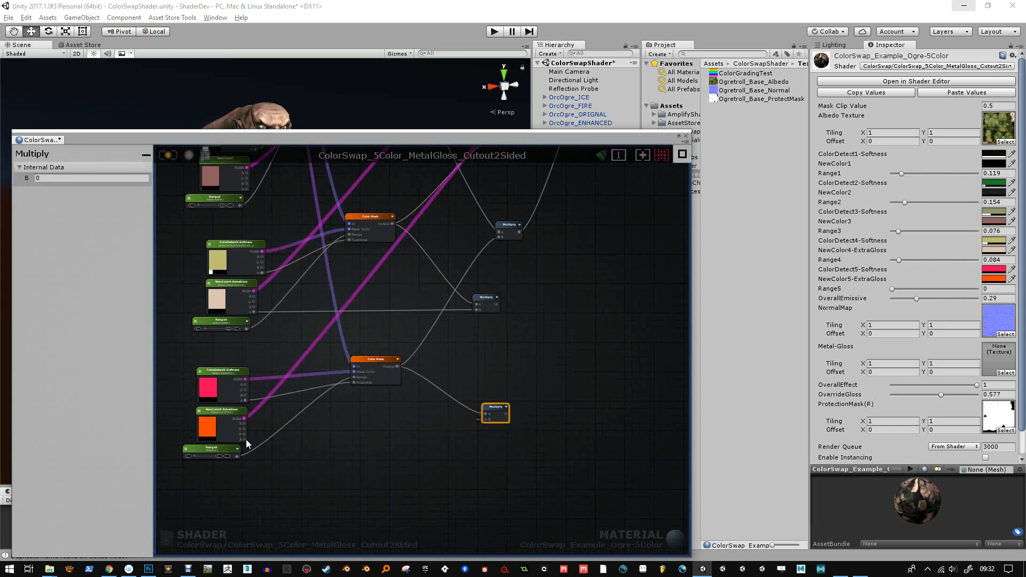
drag(246, 439, 484, 416)
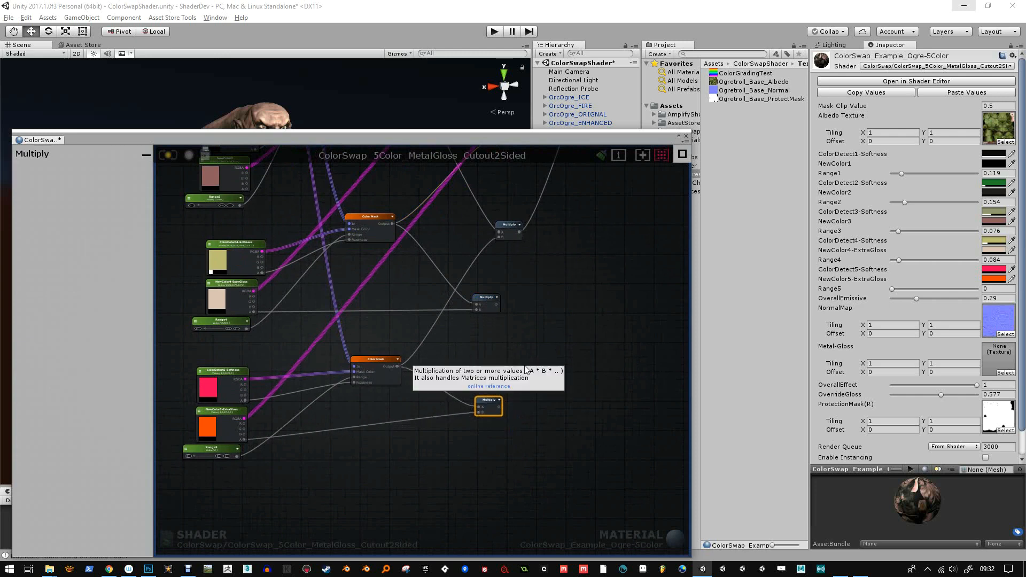
Insert an Add node beside the two new Multiply nodes and connect both of their outputs to it
click(560, 348)
drag(497, 304, 564, 354)
drag(499, 406, 566, 361)
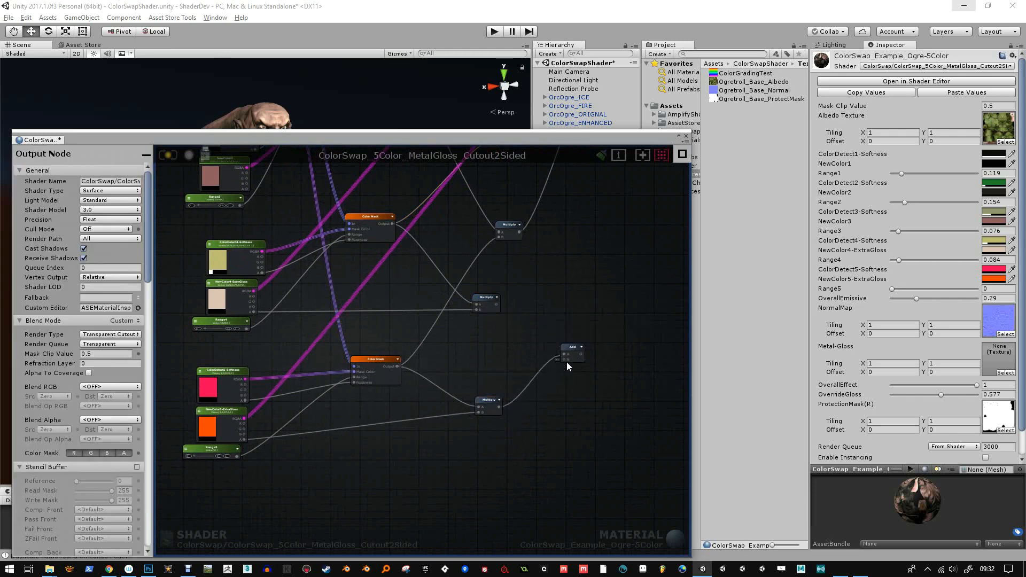
drag(503, 409, 563, 357)
drag(498, 304, 573, 358)
Move the new Add node between the gloss Lerp and the unconnected Clamp node
scroll(573, 366, down, 3)
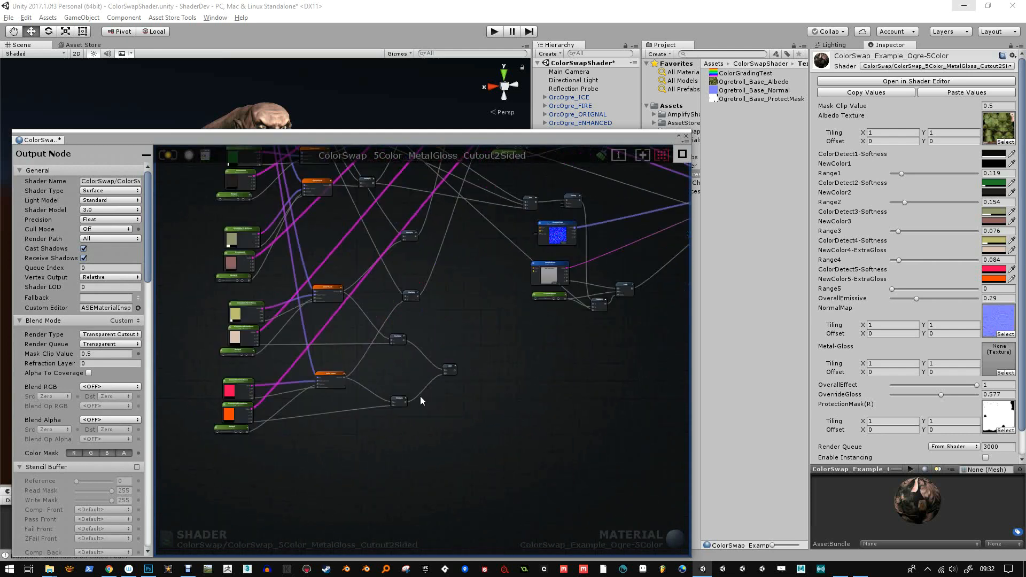
drag(312, 375, 541, 306)
scroll(519, 274, up, 2)
scroll(528, 285, up, 3)
middle_drag(512, 290, 454, 316)
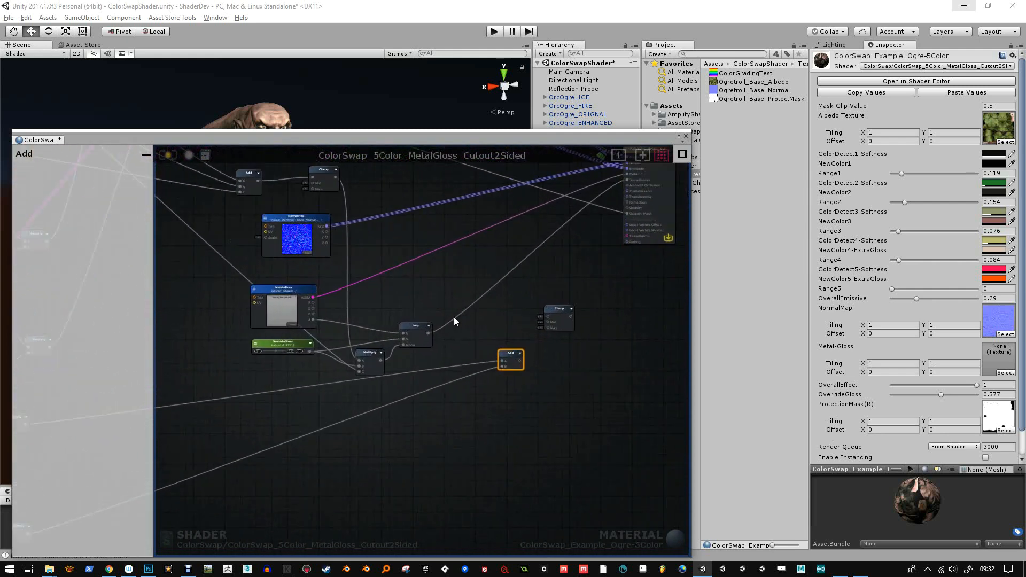
Route the gloss Lerp output through the Add node's third input and the Clamp node into the output node's Smoothness
scroll(446, 323, up, 1)
drag(425, 334, 553, 314)
click(554, 313)
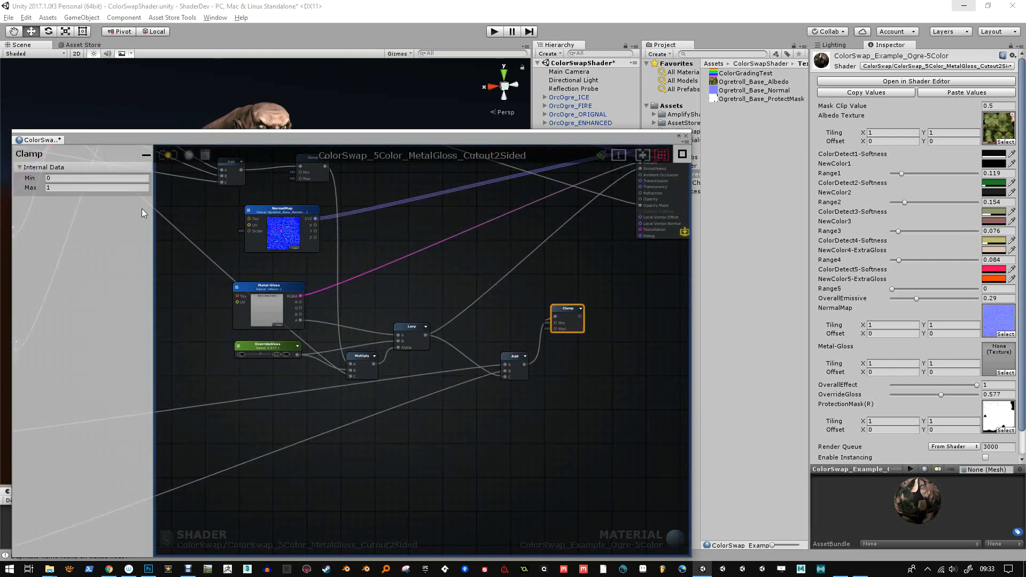
middle_drag(608, 318, 527, 390)
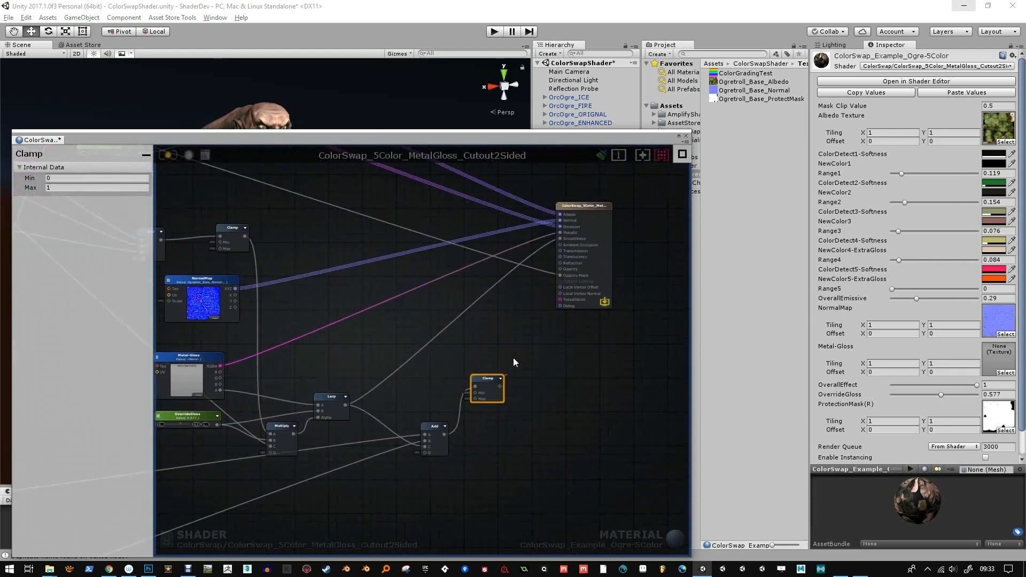
drag(513, 358, 556, 236)
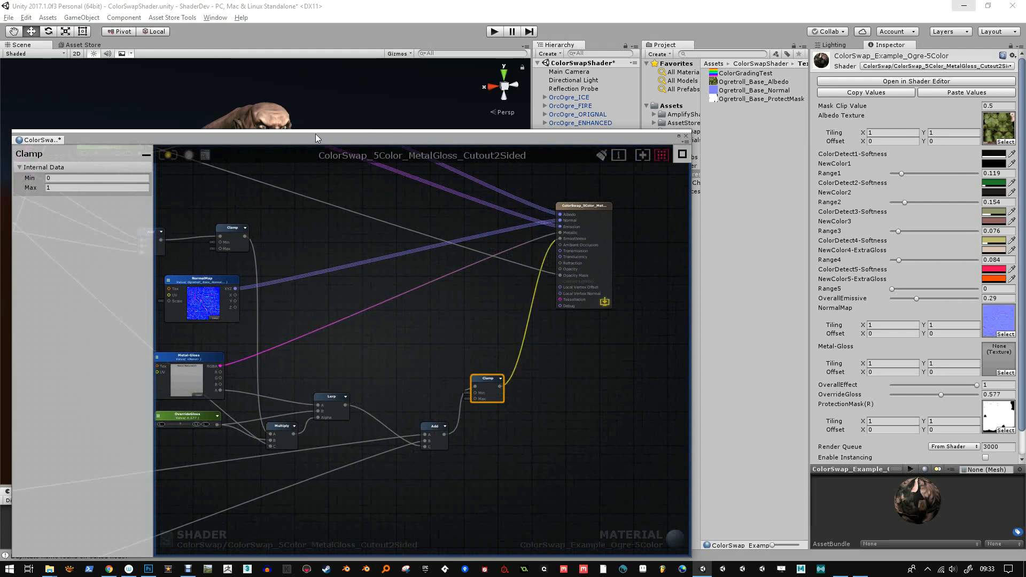
Update the shader and close the shader editor window to reveal the ogre
drag(316, 138, 663, 279)
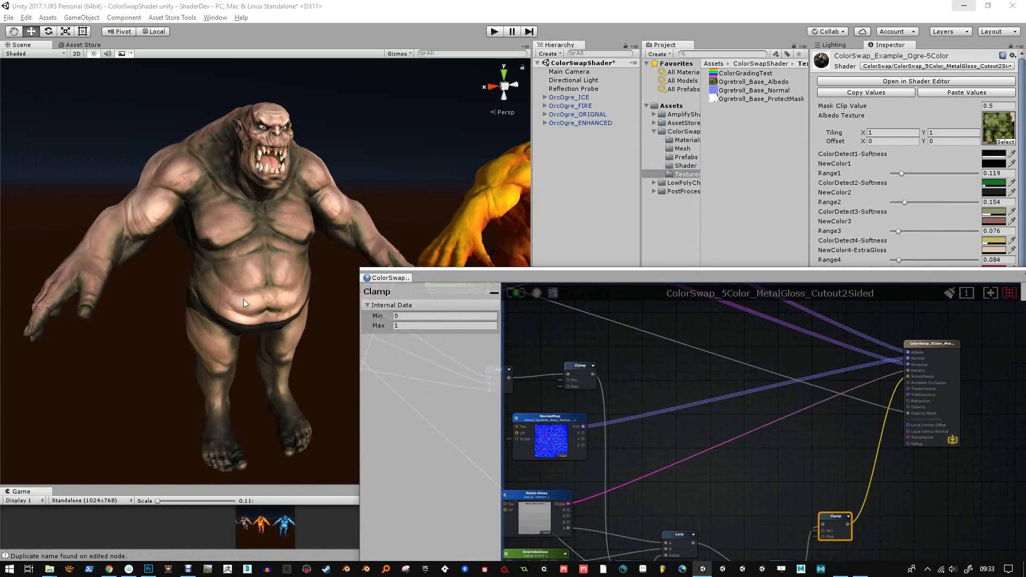
drag(675, 275, 403, 332)
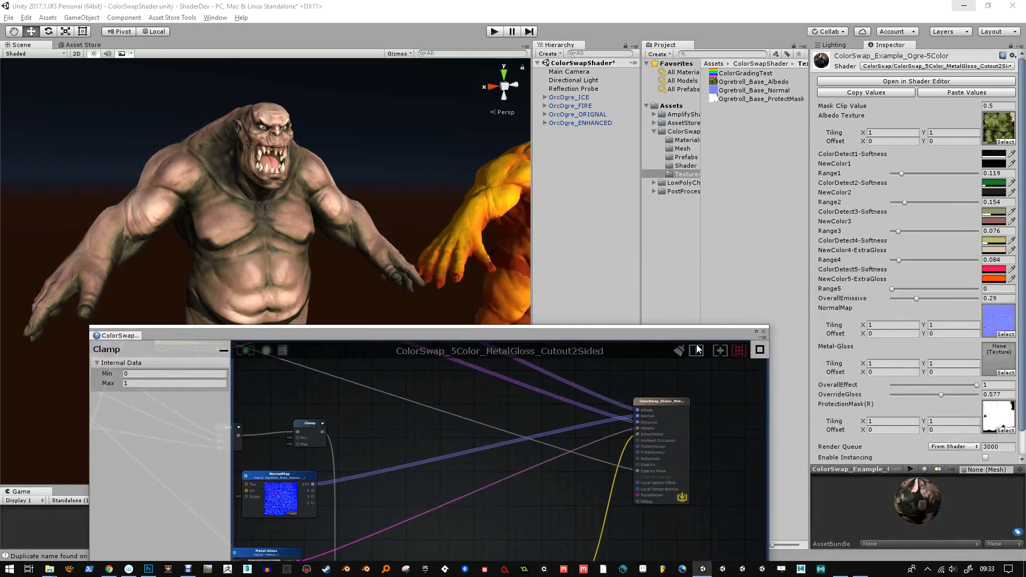
click(764, 331)
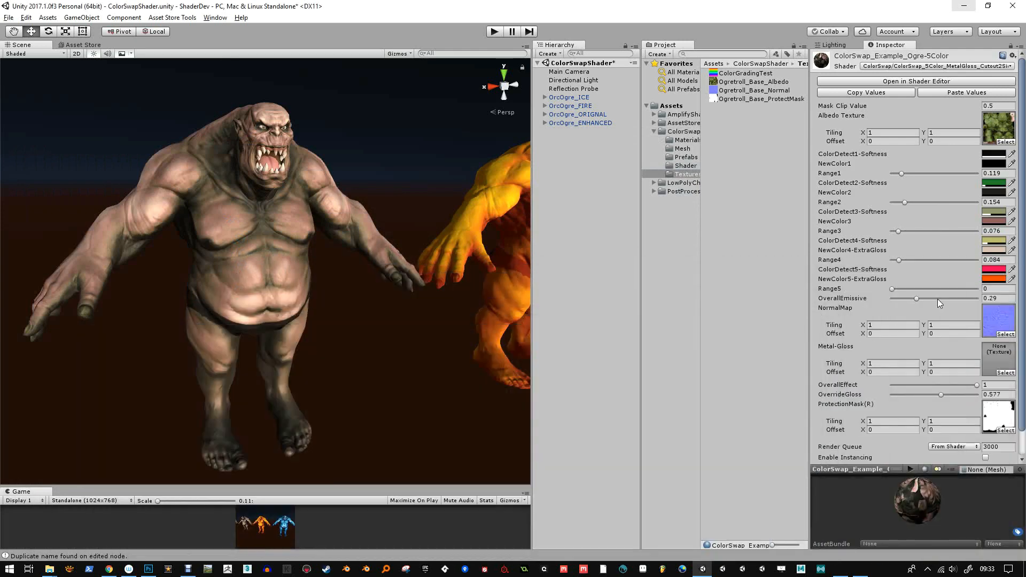
Raise the alpha of the NewColor4-ExtraGloss colour past halfway and inspect the gloss on the ogre's skin
click(984, 250)
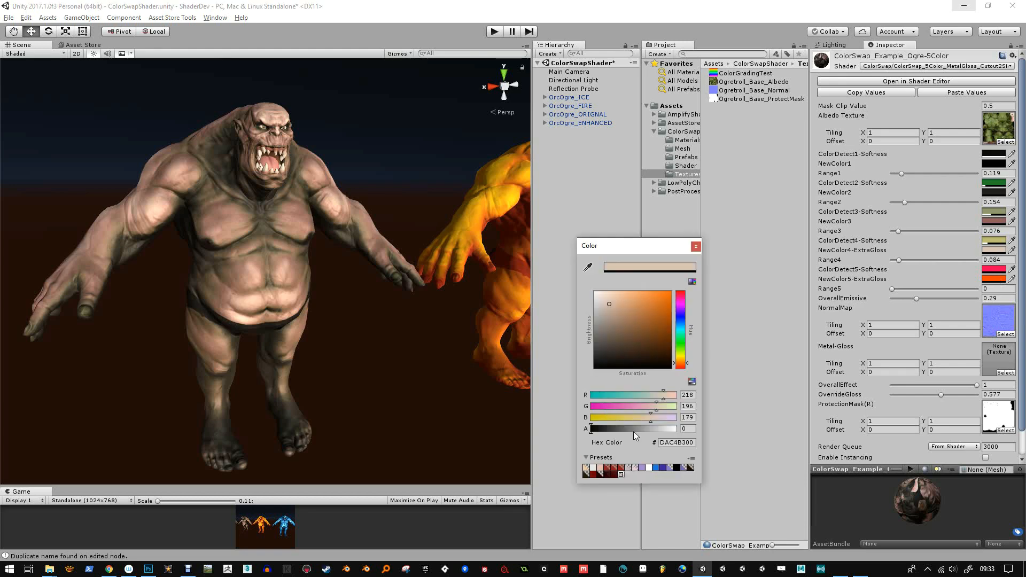
mouse_move(605, 430)
mouse_down()
mouse_move(655, 428)
mouse_move(625, 427)
mouse_move(646, 428)
mouse_up()
scroll(286, 249, up, 5)
alt+drag(293, 258, 350, 304)
scroll(351, 304, down, 10)
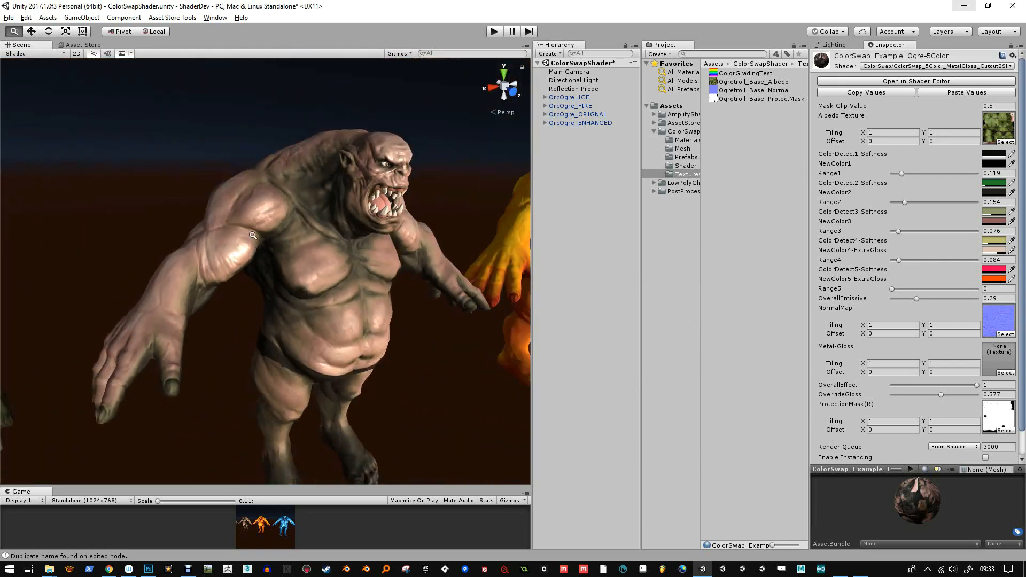
alt+drag(374, 332, 368, 321)
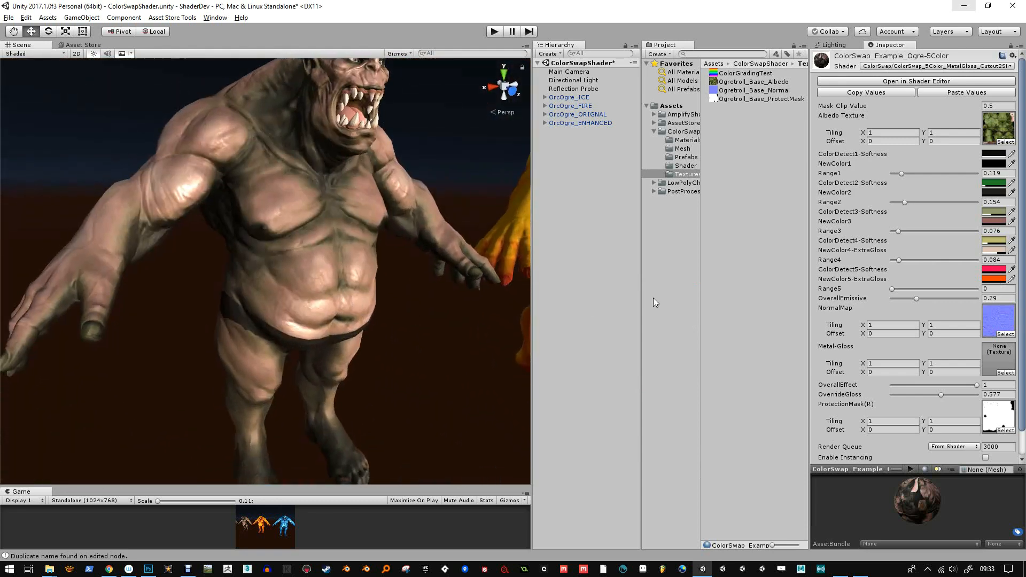
Sample the skin tone on the ogre's chest as the ColorDetect5-Softness colour
click(997, 222)
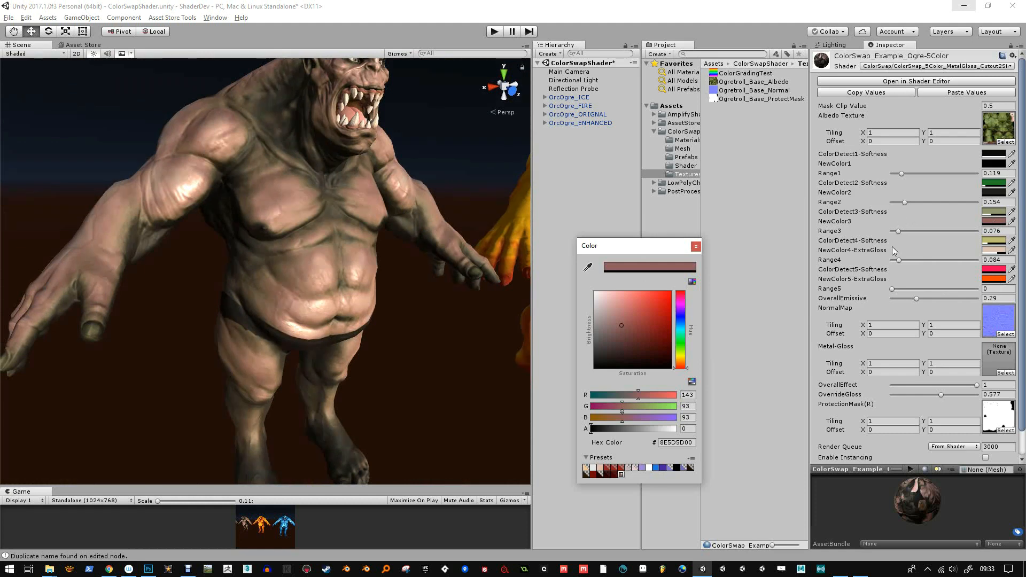
click(697, 246)
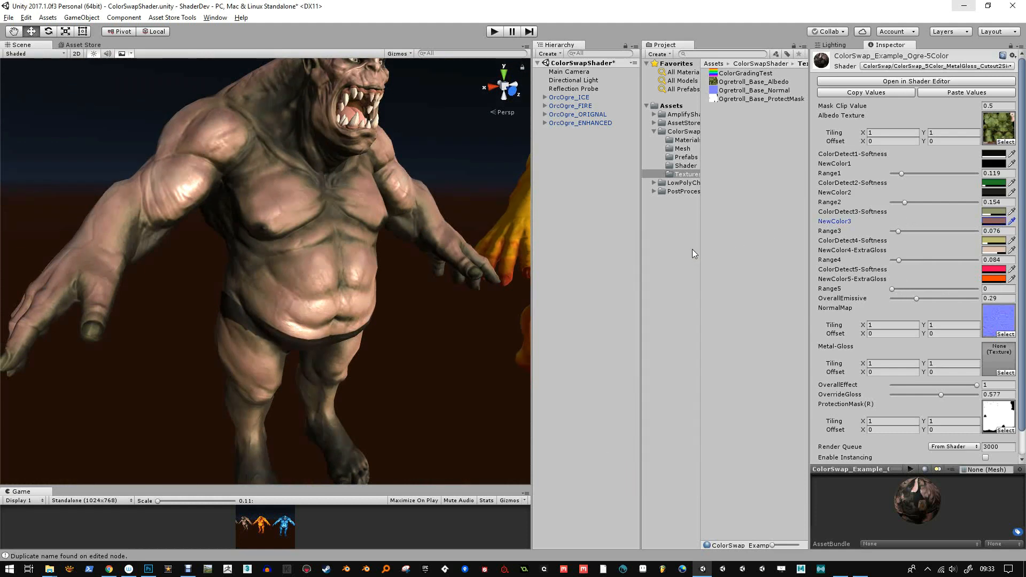
click(1012, 270)
alt+drag(358, 121, 402, 256)
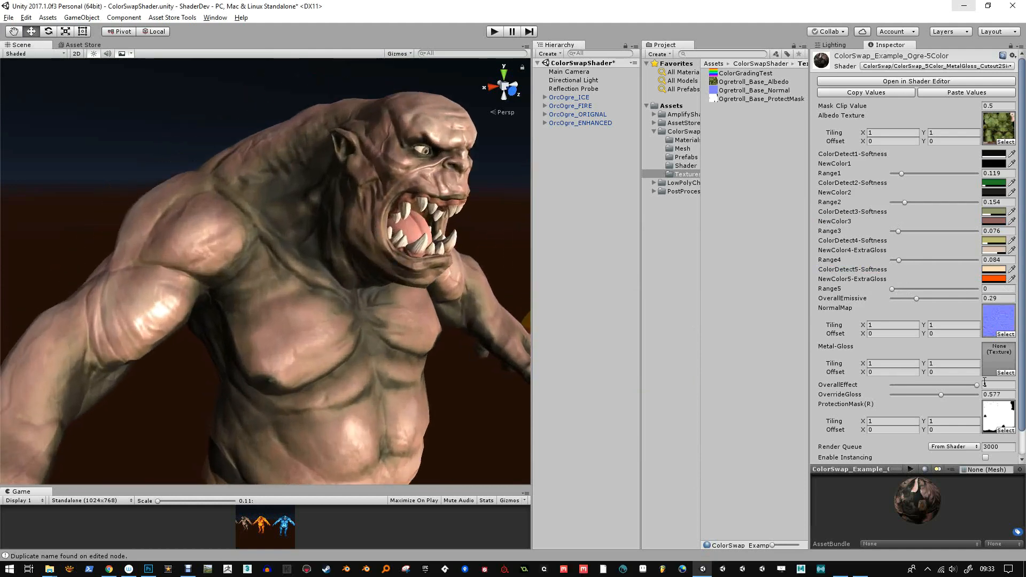
click(1012, 270)
alt+drag(395, 229, 353, 233)
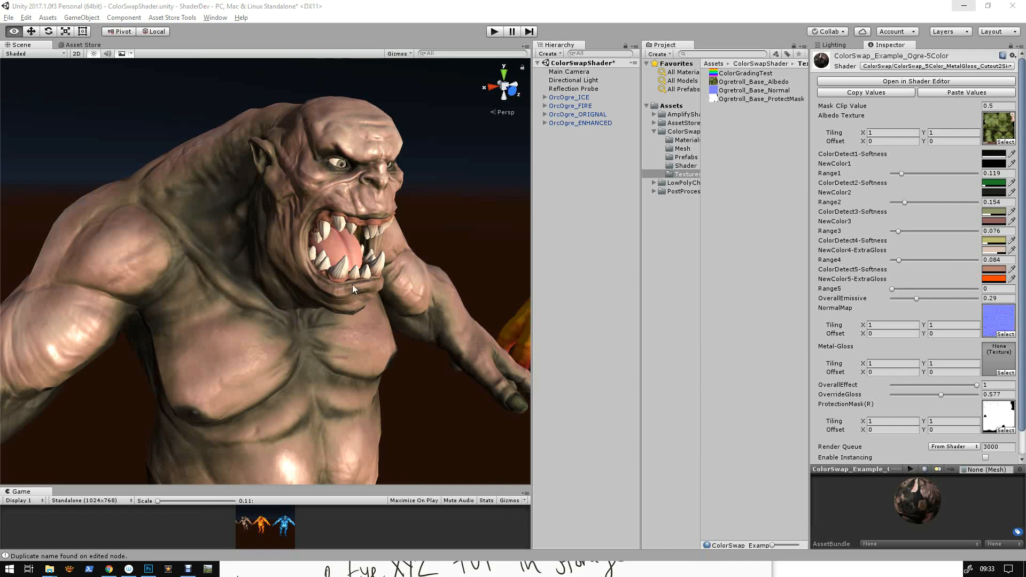
click(226, 371)
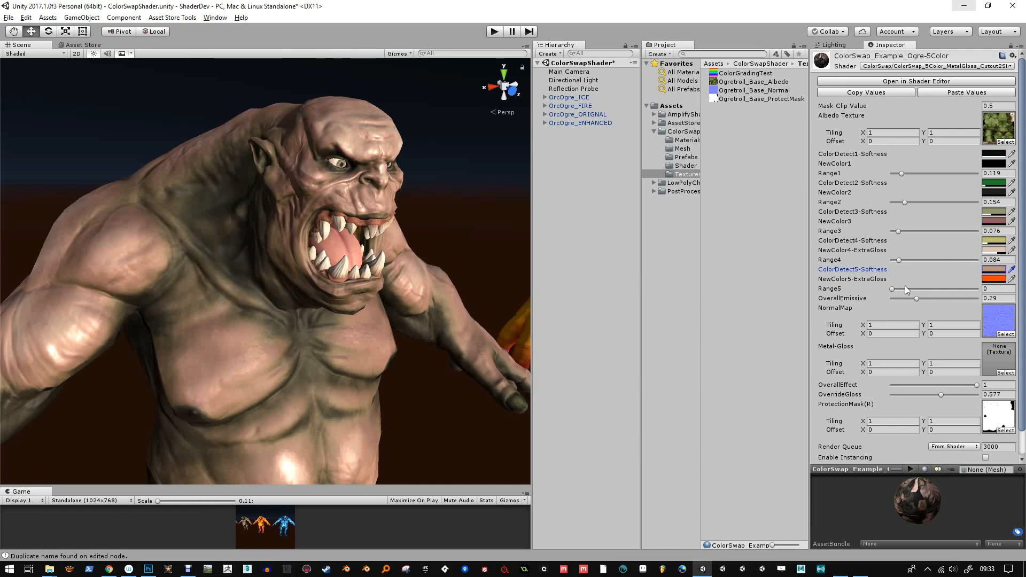
Set the alpha of ColorDetect5-Softness to 34 and Range5 to 0.154, and inspect the recoloured patches on the ogre
drag(897, 288, 915, 286)
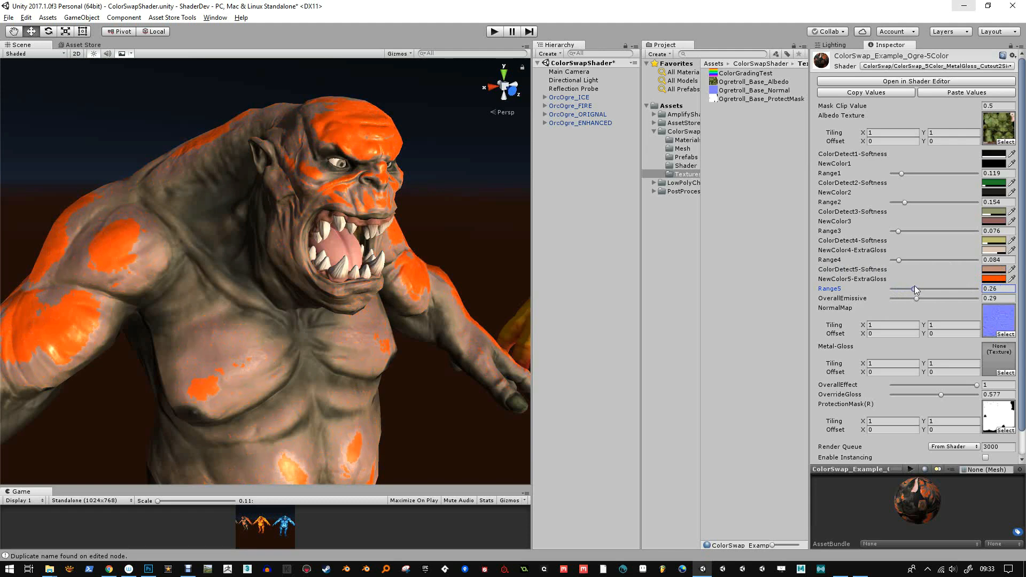
click(993, 269)
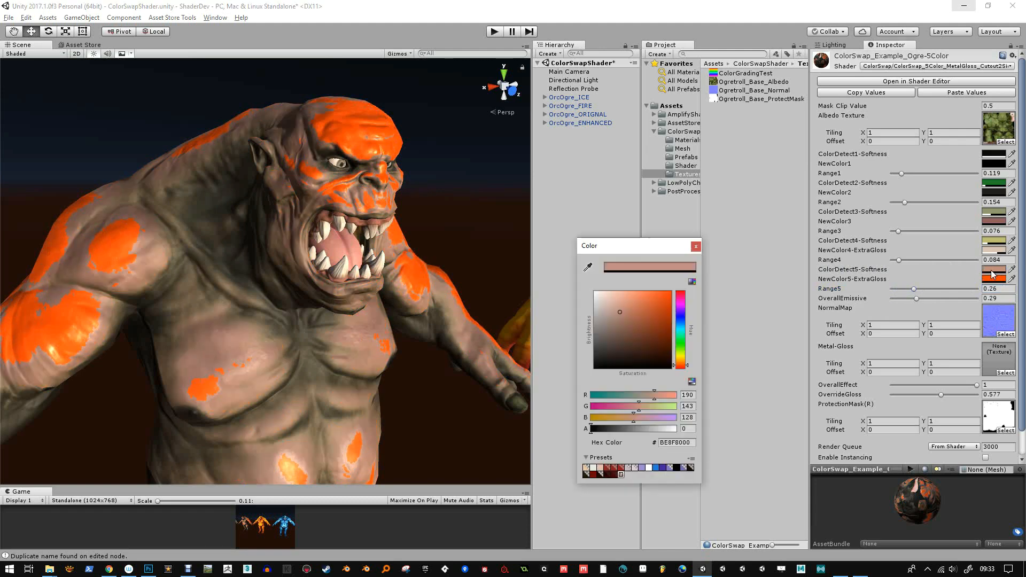
drag(591, 427, 600, 430)
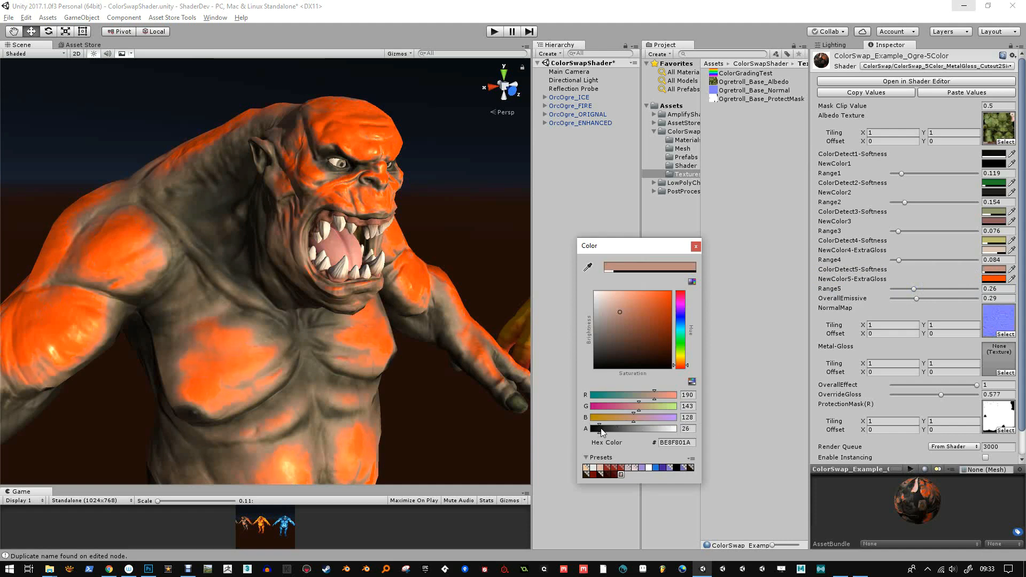
click(696, 247)
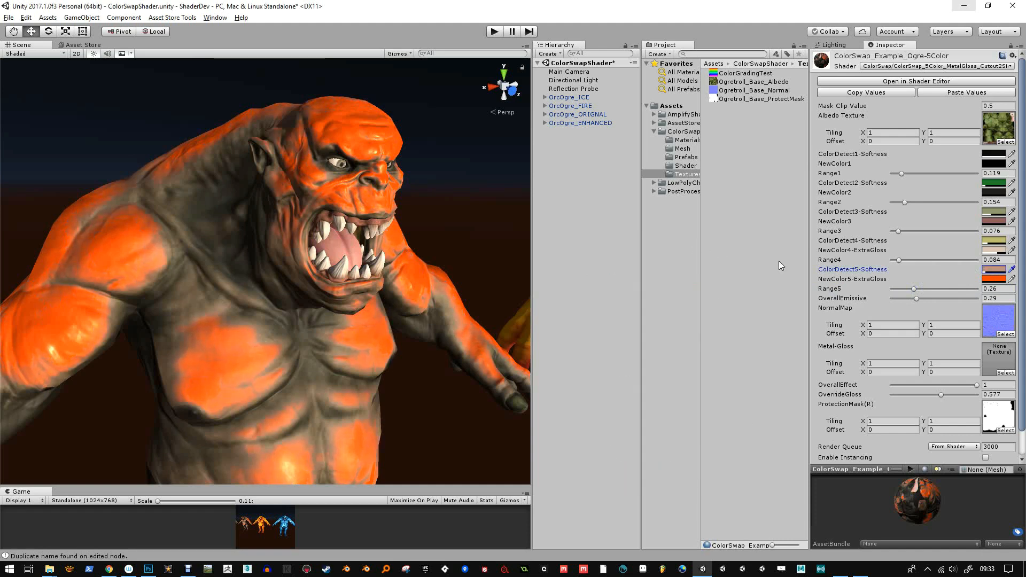
drag(906, 289, 905, 290)
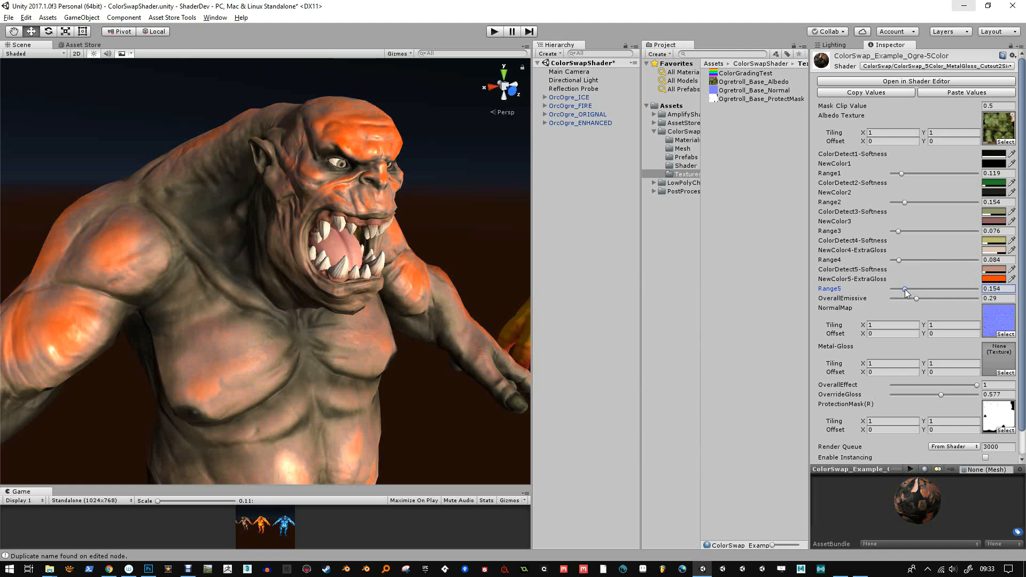
alt+drag(211, 282, 228, 280)
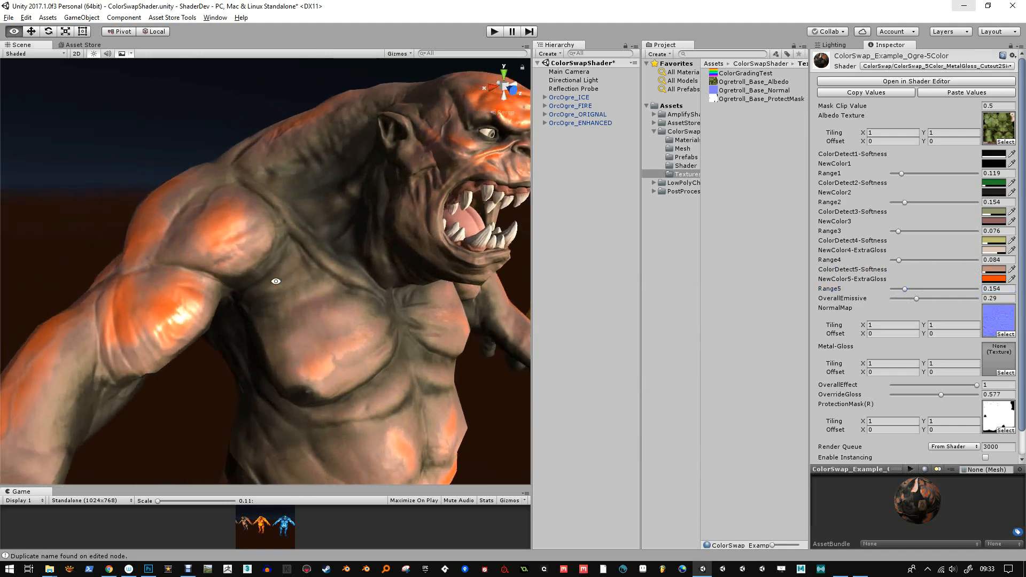
alt+drag(448, 279, 346, 237)
Try green for the NewColor5-ExtraGloss colour, and settle on a dark red with RGB 188, 0, 0
click(994, 278)
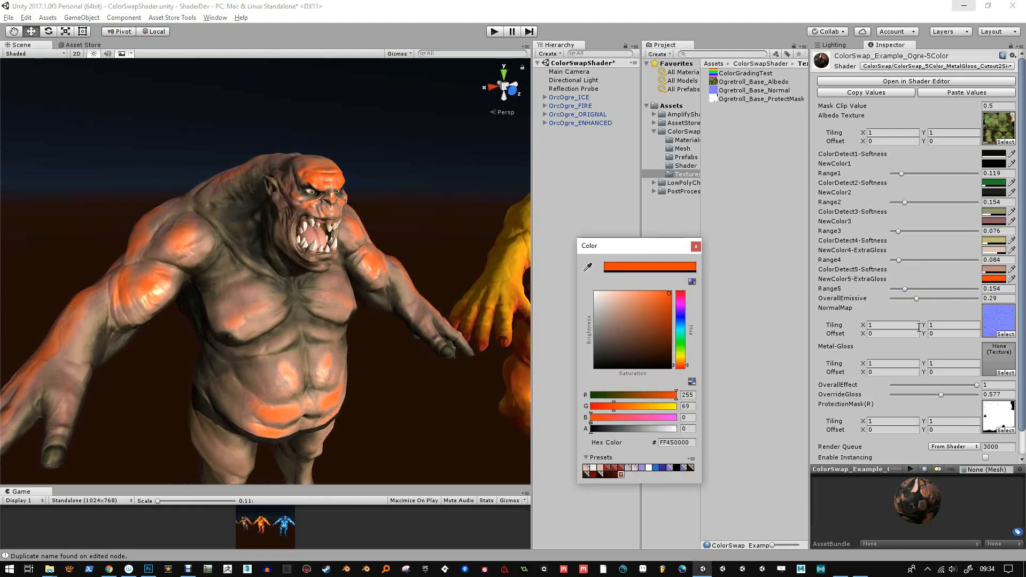
mouse_move(682, 331)
mouse_down()
mouse_move(675, 316)
mouse_move(648, 316)
mouse_move(669, 297)
mouse_move(672, 370)
mouse_move(652, 349)
mouse_move(685, 332)
mouse_move(687, 343)
mouse_move(662, 309)
mouse_up()
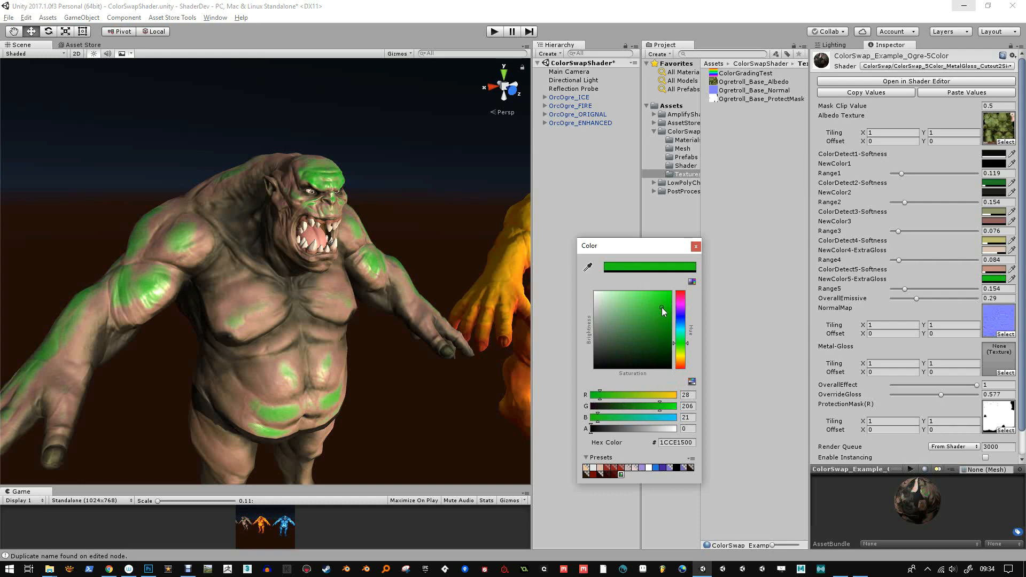
click(652, 322)
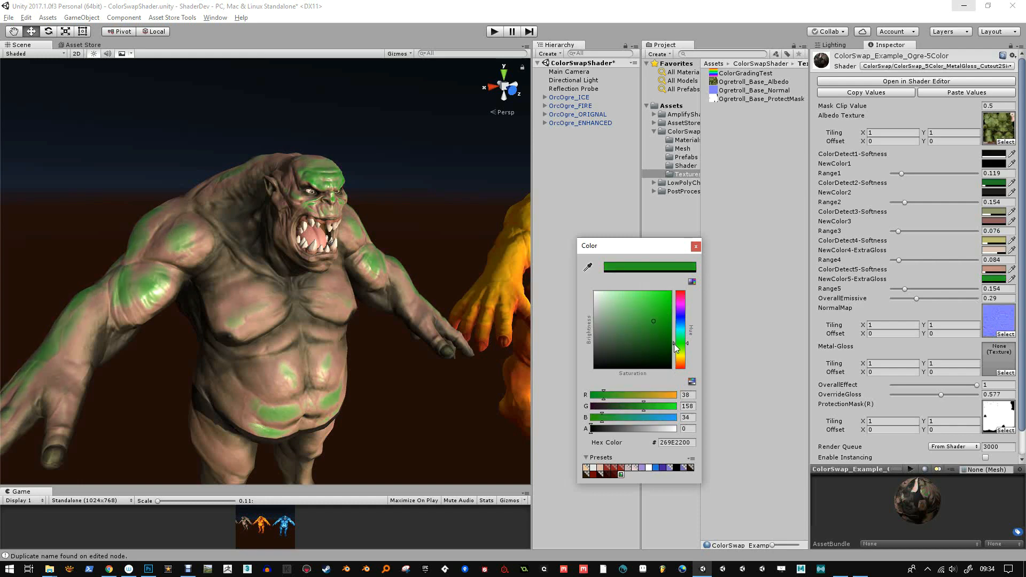
drag(675, 344, 684, 380)
mouse_move(643, 318)
mouse_down()
mouse_move(675, 306)
mouse_move(680, 336)
mouse_move(681, 303)
mouse_move(683, 312)
mouse_up()
click(695, 247)
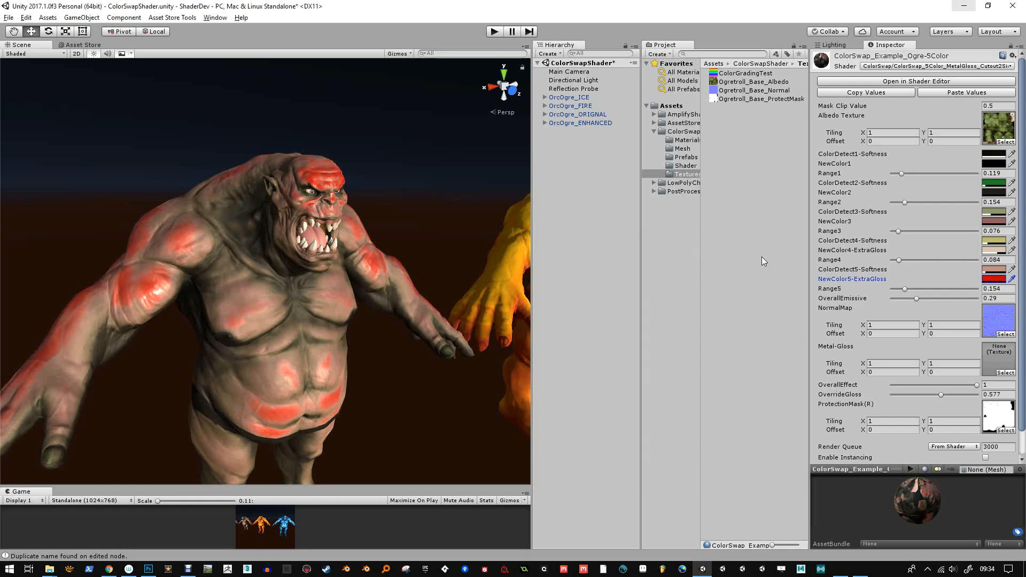
Fine-tune the alpha of ColorDetect5-Softness to 33 and set Range5 to 0.229
click(994, 270)
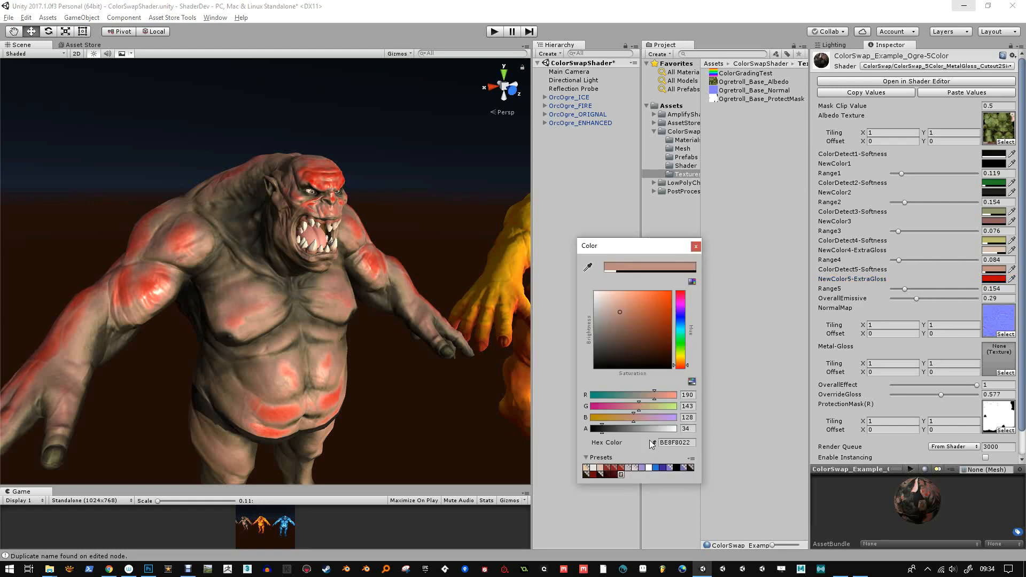
mouse_move(612, 430)
mouse_down()
mouse_move(646, 428)
mouse_move(603, 425)
mouse_up()
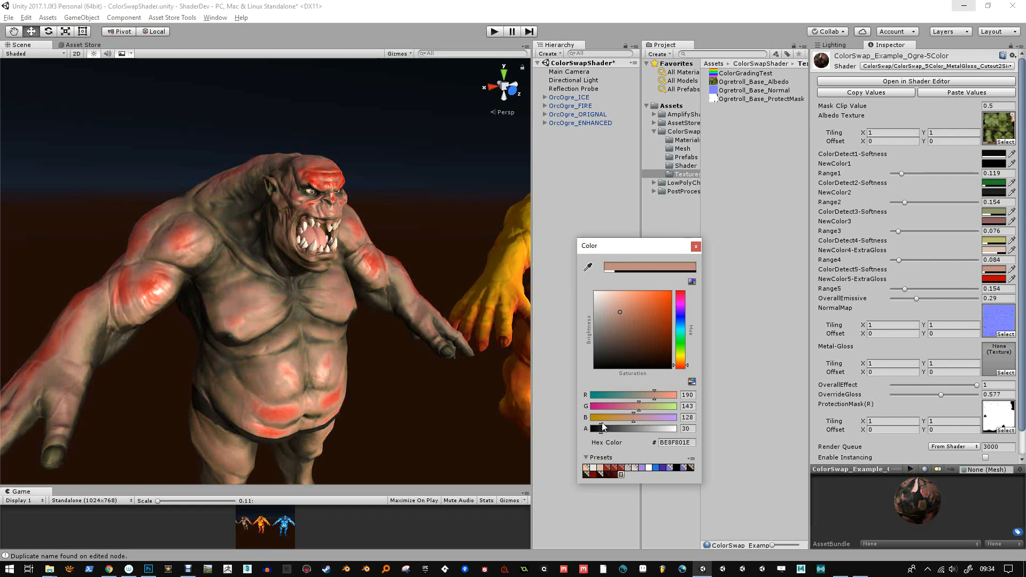
click(696, 246)
drag(906, 290, 911, 290)
Lower the alpha of ColorDetect5-Softness to 15 to sharpen the edges of the red patches
click(993, 269)
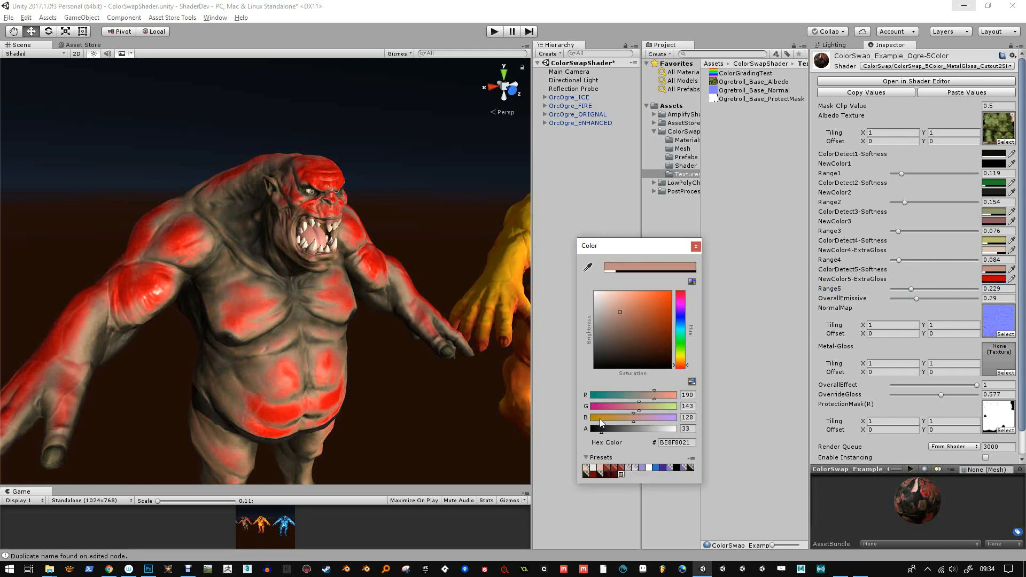
drag(603, 431, 598, 431)
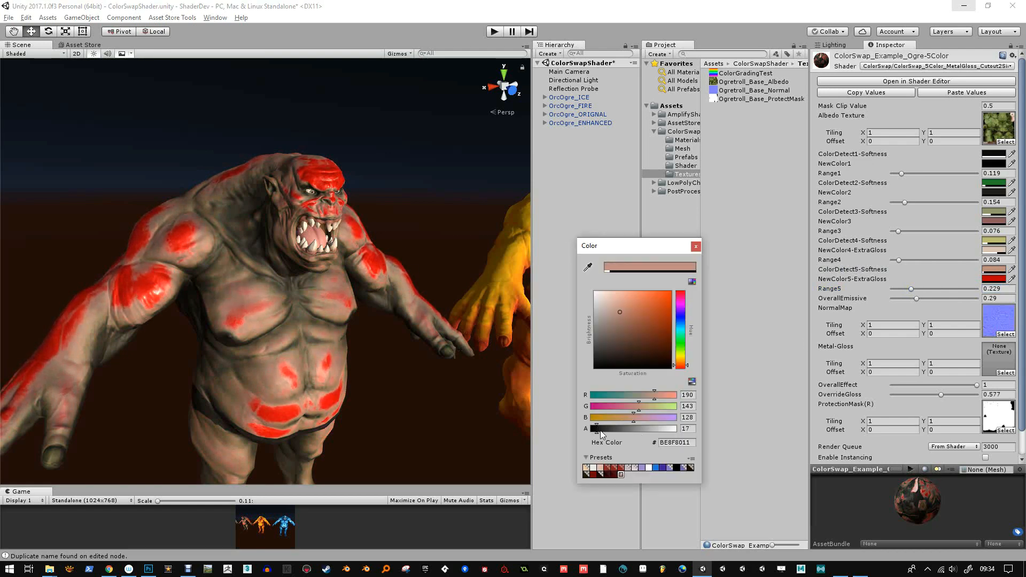
drag(596, 430, 594, 429)
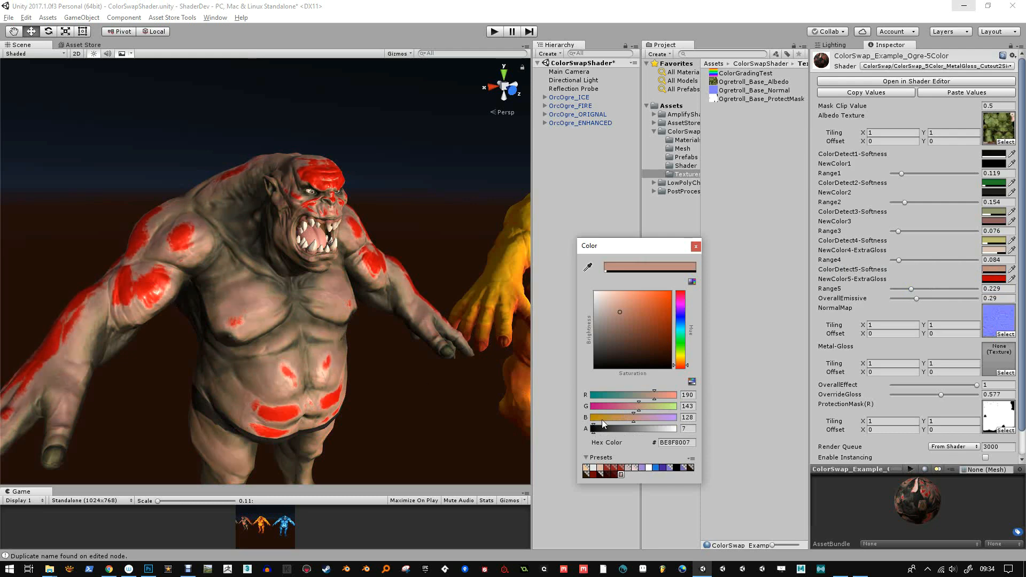
click(595, 430)
click(695, 247)
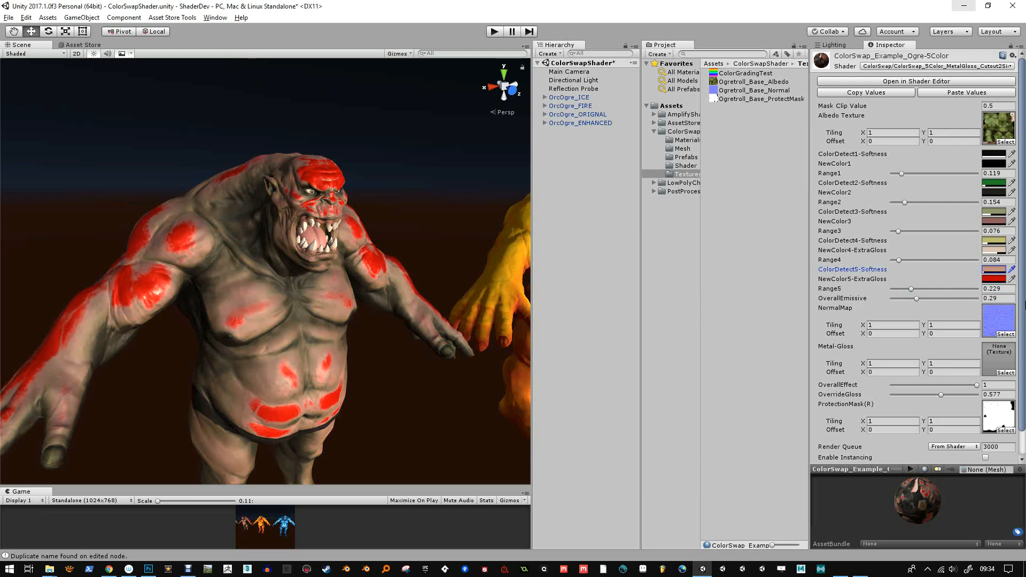
Raise the alpha of the NewColor5-ExtraGloss colour to 41 to add gloss to the red patches
click(993, 278)
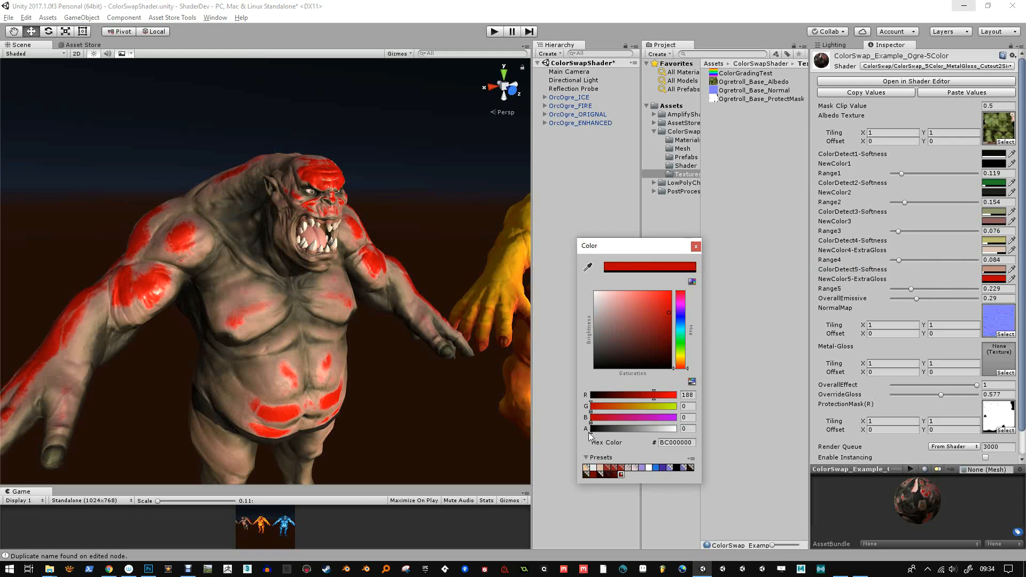
mouse_move(590, 429)
mouse_down()
mouse_move(650, 428)
mouse_move(610, 428)
mouse_up()
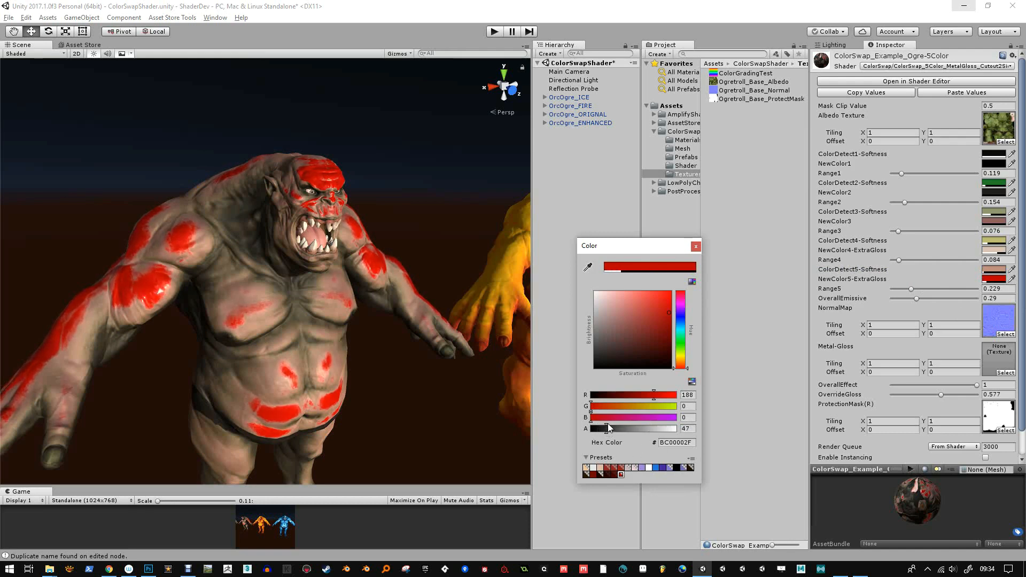
click(695, 246)
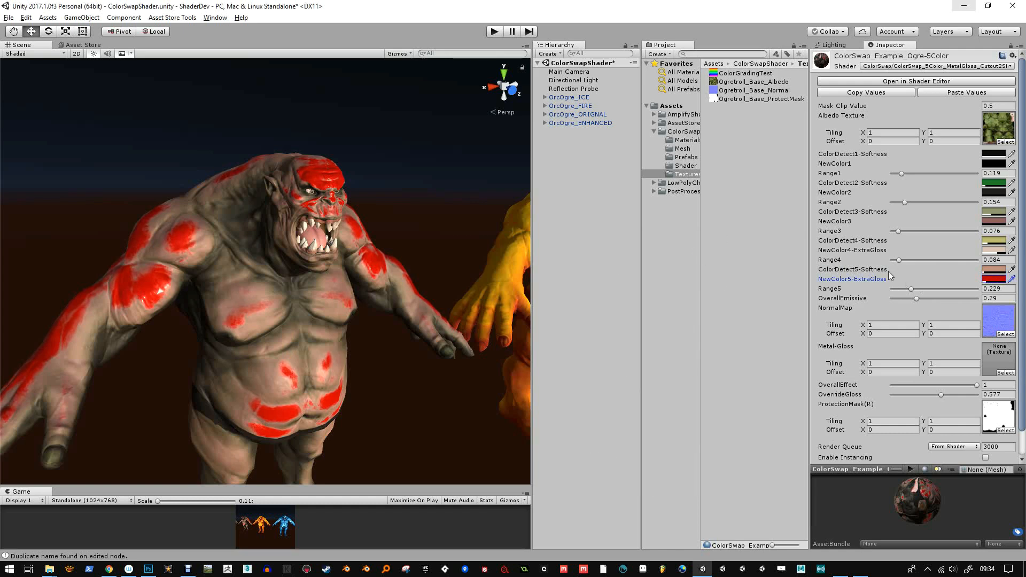
Set OverrideGloss to 0.643 and check the gloss on the ogre from near and far
mouse_move(944, 396)
mouse_down()
mouse_move(913, 393)
mouse_move(961, 392)
mouse_move(914, 394)
mouse_move(948, 395)
mouse_up()
scroll(347, 251, down, 10)
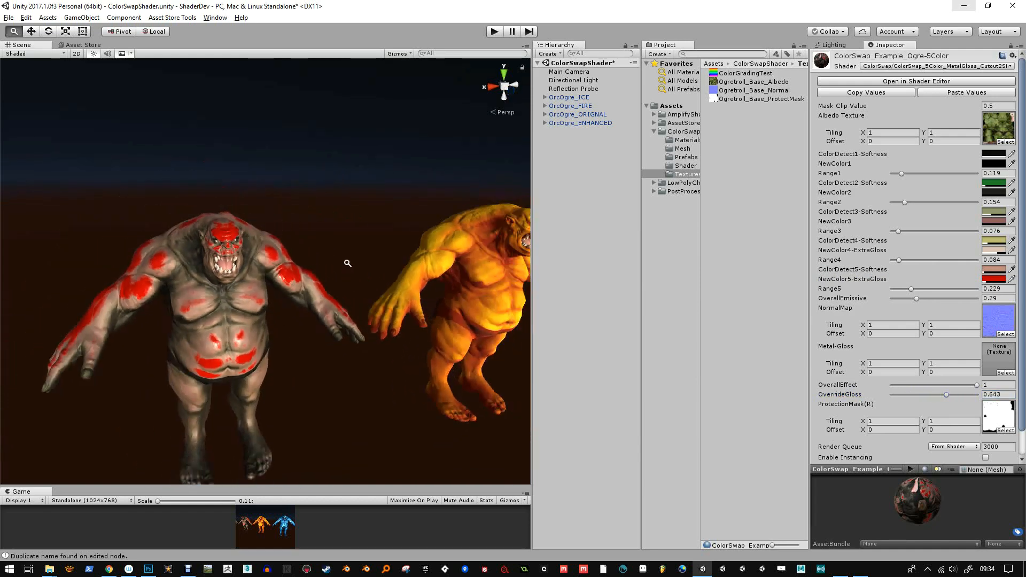
scroll(382, 233, up, 10)
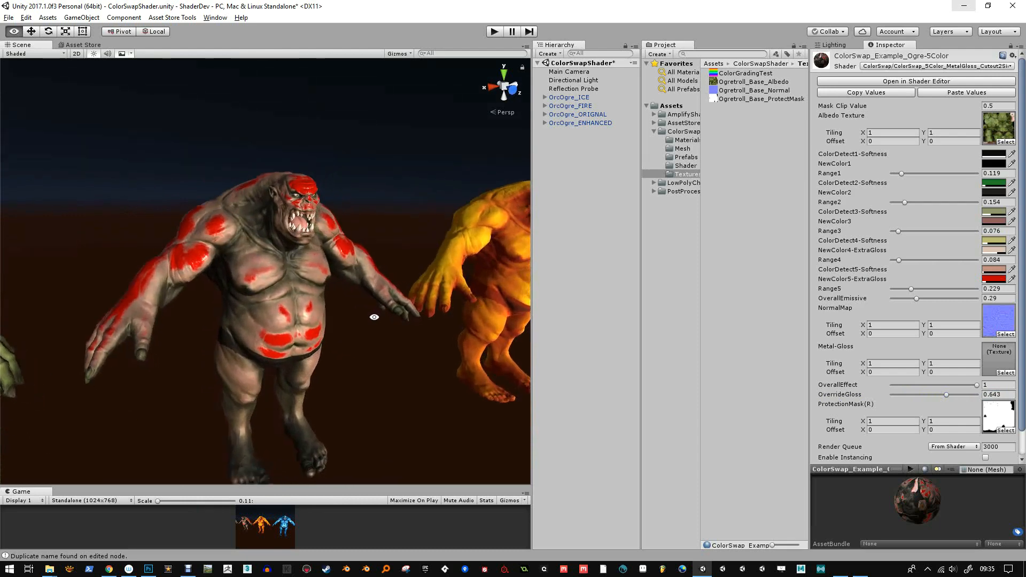
Slightly adjust the red shade of NewColor5-ExtraGloss and lower its alpha a little
click(994, 279)
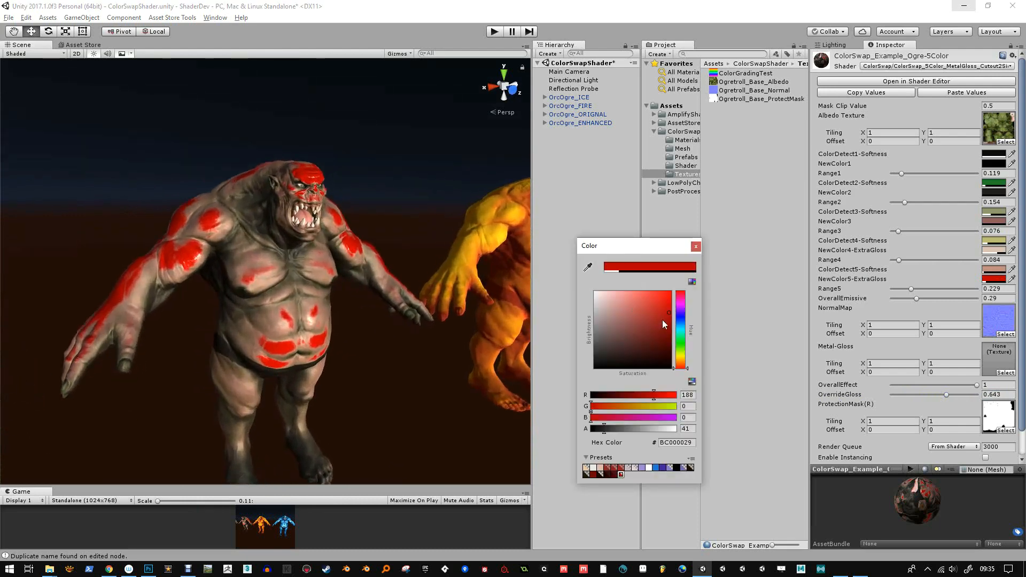
mouse_move(663, 324)
mouse_down()
mouse_move(664, 340)
mouse_move(667, 315)
mouse_up()
drag(603, 430, 602, 429)
click(696, 246)
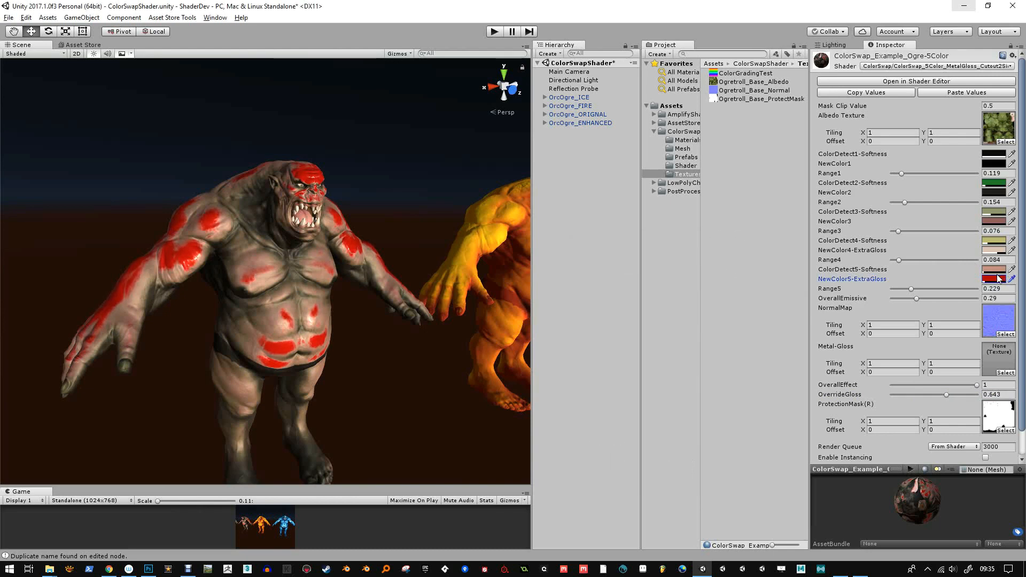
Lighten the ColorDetect5-Softness colour to RGB 208, 151, 133 and raise its alpha for softer patch edges
click(995, 270)
drag(619, 313, 624, 306)
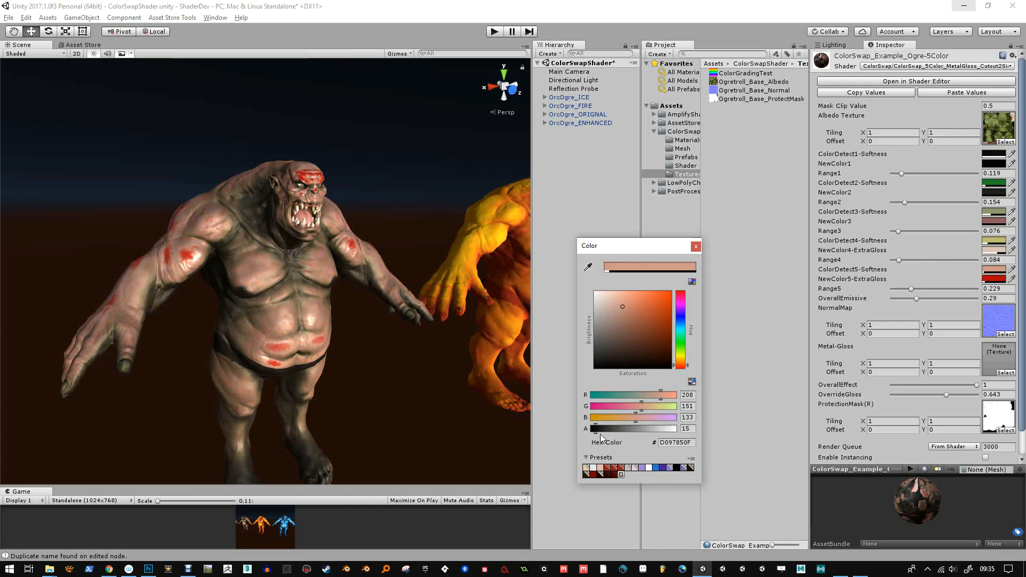
mouse_move(601, 438)
mouse_down()
mouse_move(594, 432)
mouse_move(605, 431)
mouse_up()
click(696, 247)
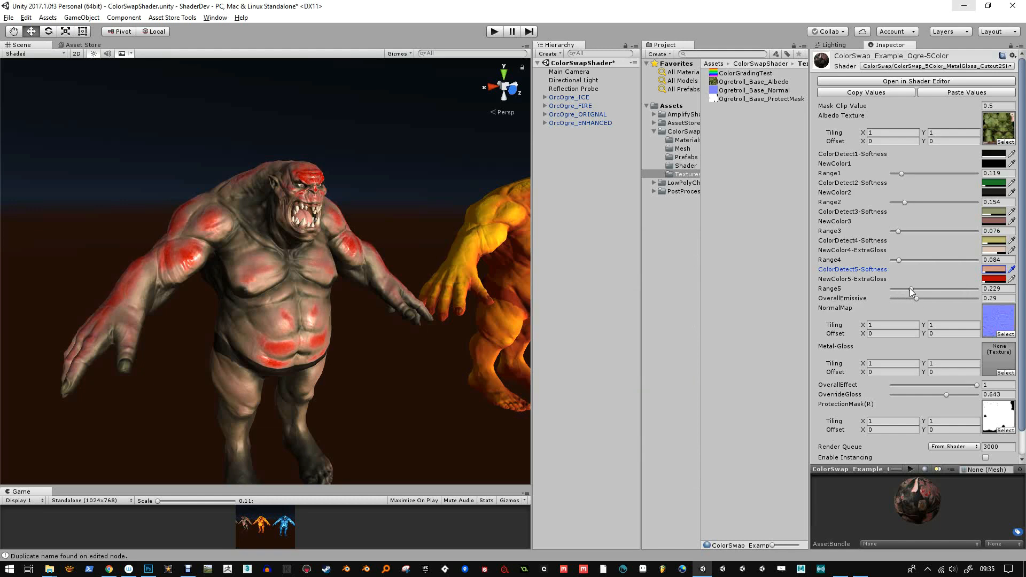
Set Range5 to 0.147 and inspect the subtler red tint on the ogre's skin up close
drag(910, 288, 905, 289)
alt+drag(308, 299, 320, 296)
alt+right_drag(320, 296, 353, 307)
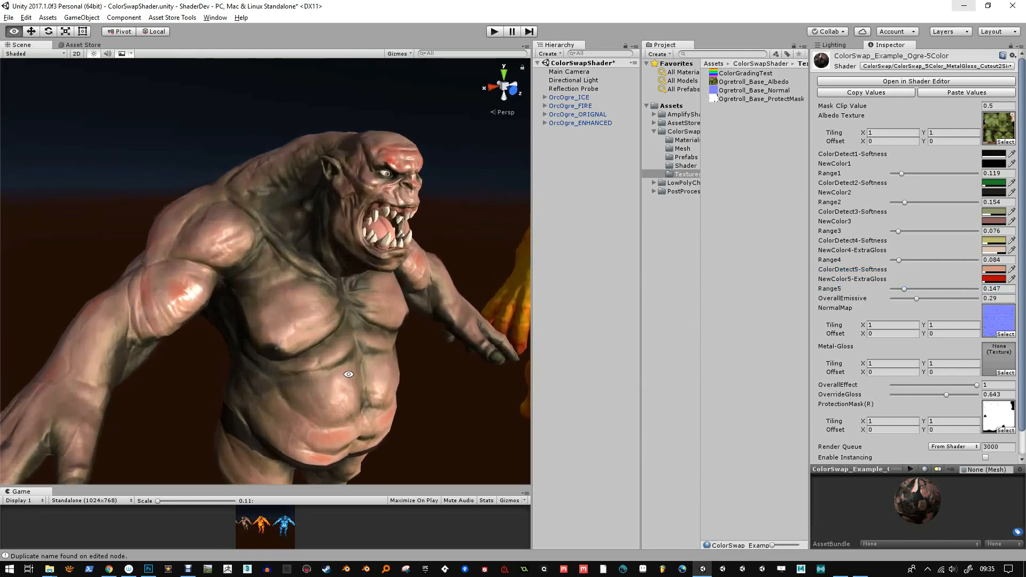
Set NewColor5-ExtraGloss to dark brown (RGB 53, 39, 28) and lower its alpha
click(994, 278)
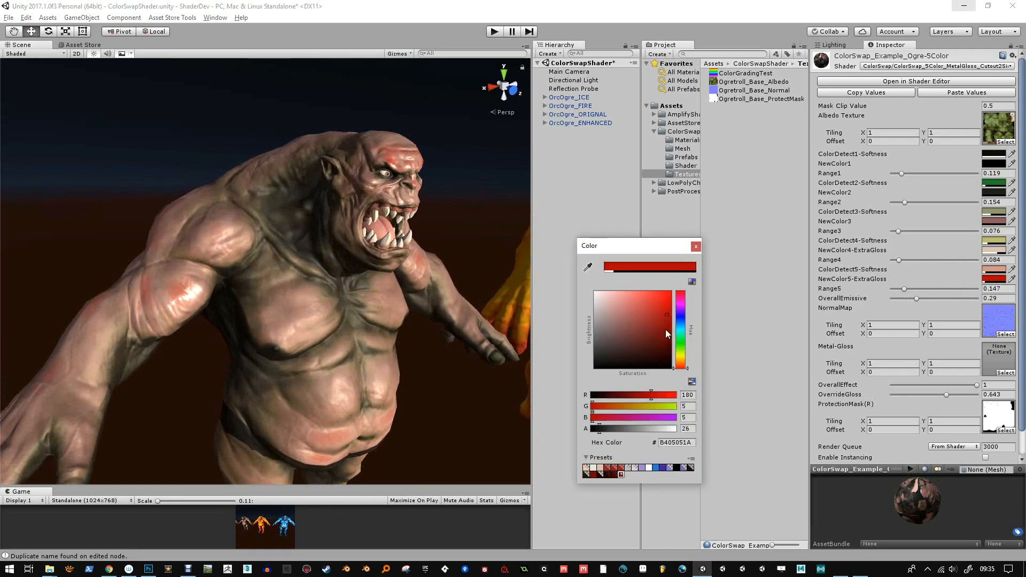
mouse_move(681, 357)
mouse_down()
mouse_move(670, 344)
mouse_move(630, 351)
mouse_move(683, 364)
mouse_up()
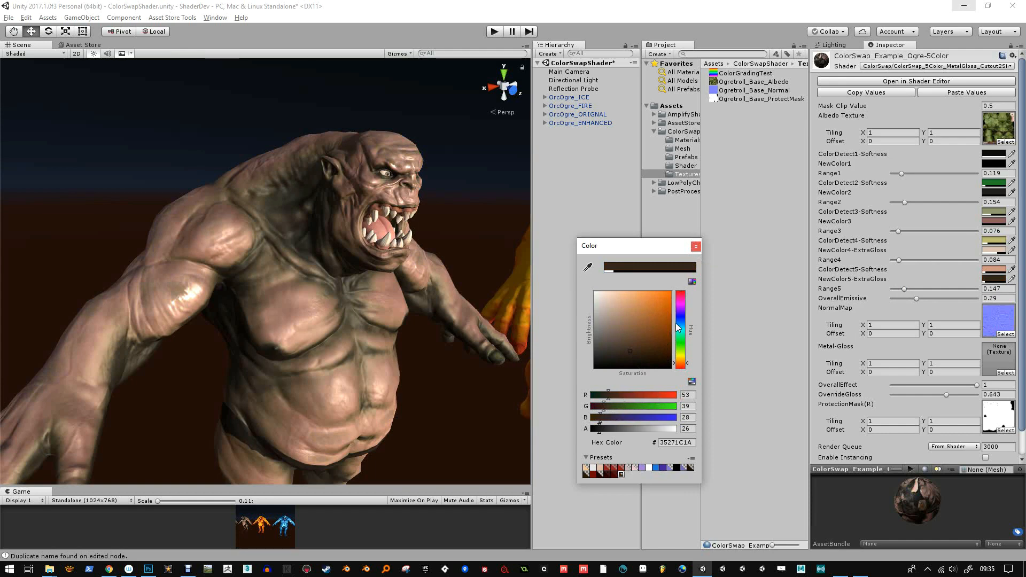
mouse_move(596, 431)
mouse_down()
mouse_move(634, 431)
mouse_move(588, 427)
mouse_up()
click(696, 246)
mouse_move(365, 240)
alt+mouse_down()
mouse_move(355, 238)
mouse_move(370, 244)
alt+mouse_up()
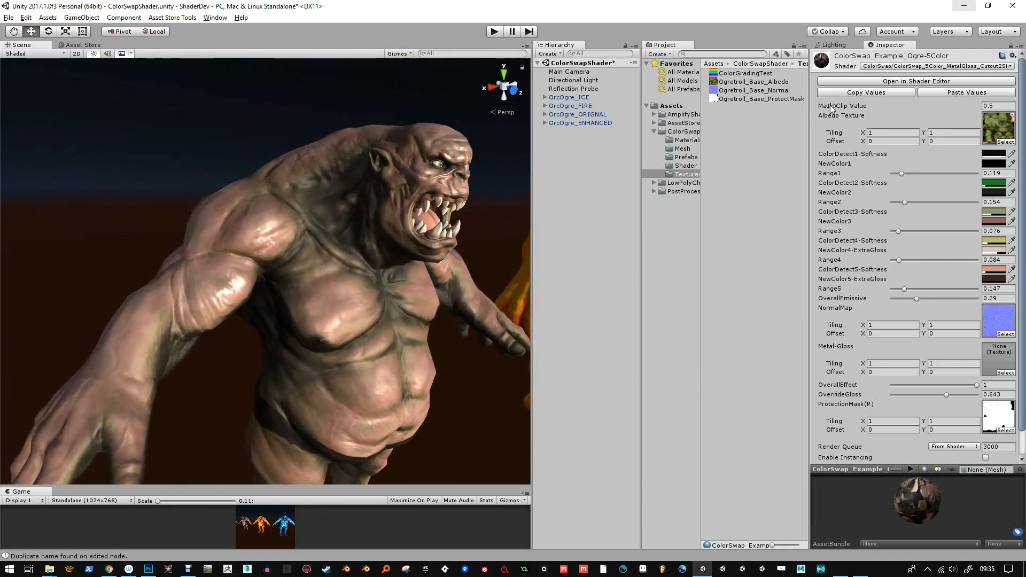
Open the material's shader graph and space out the output node and the last two nodes feeding its Smoothness
click(912, 81)
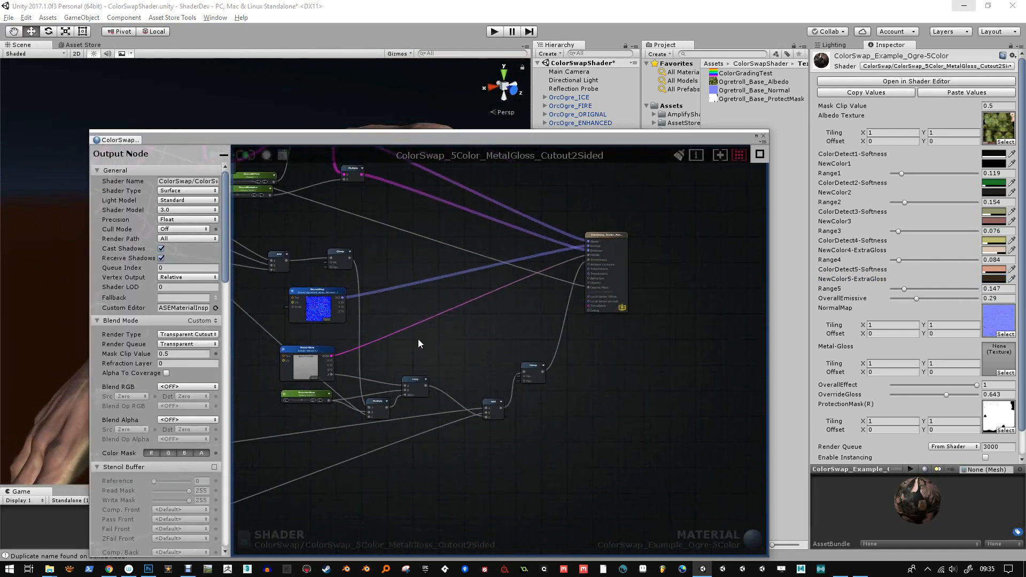
scroll(628, 295, down, 5)
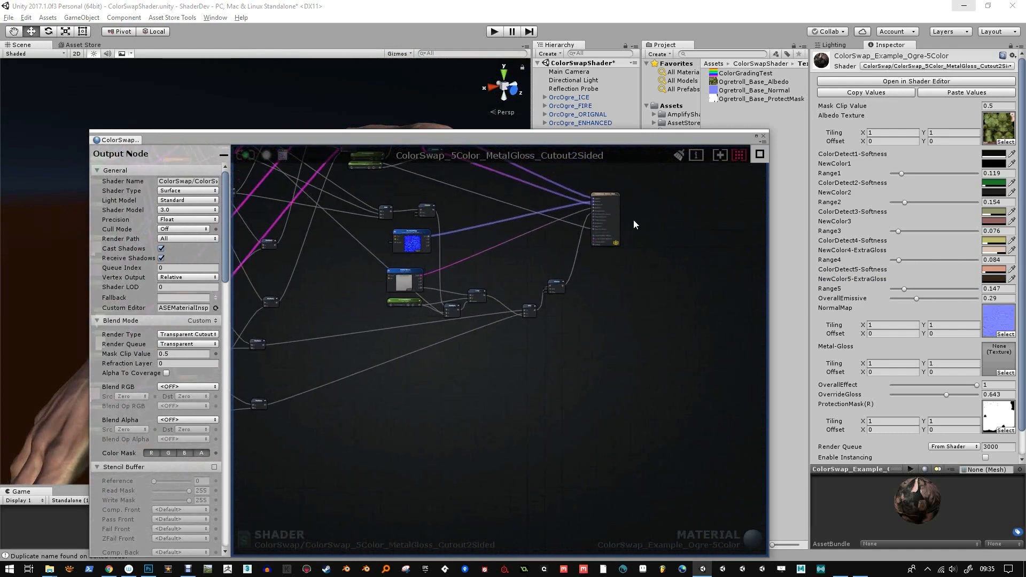
drag(615, 228, 671, 242)
scroll(537, 299, up, 2)
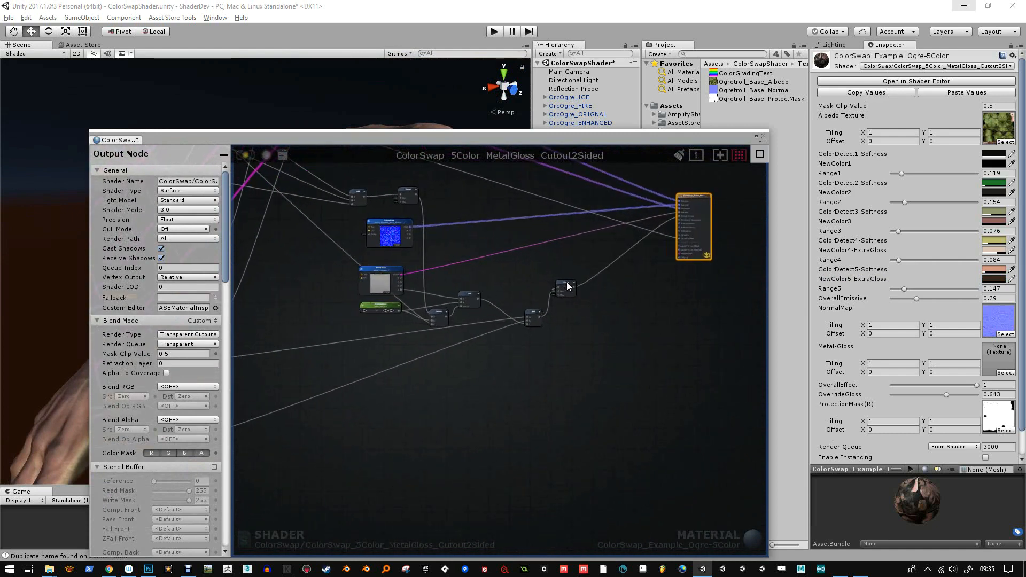
drag(566, 286, 584, 272)
mouse_move(538, 311)
mouse_down()
mouse_move(529, 300)
mouse_move(528, 309)
mouse_up()
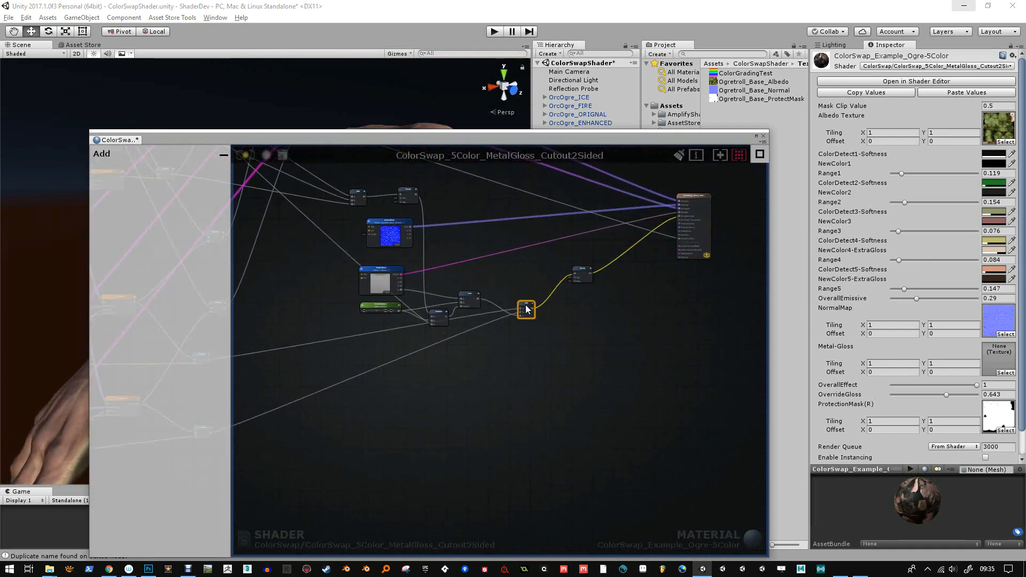
Delete the final node feeding Smoothness and the Add node before it
right_drag(481, 419, 714, 349)
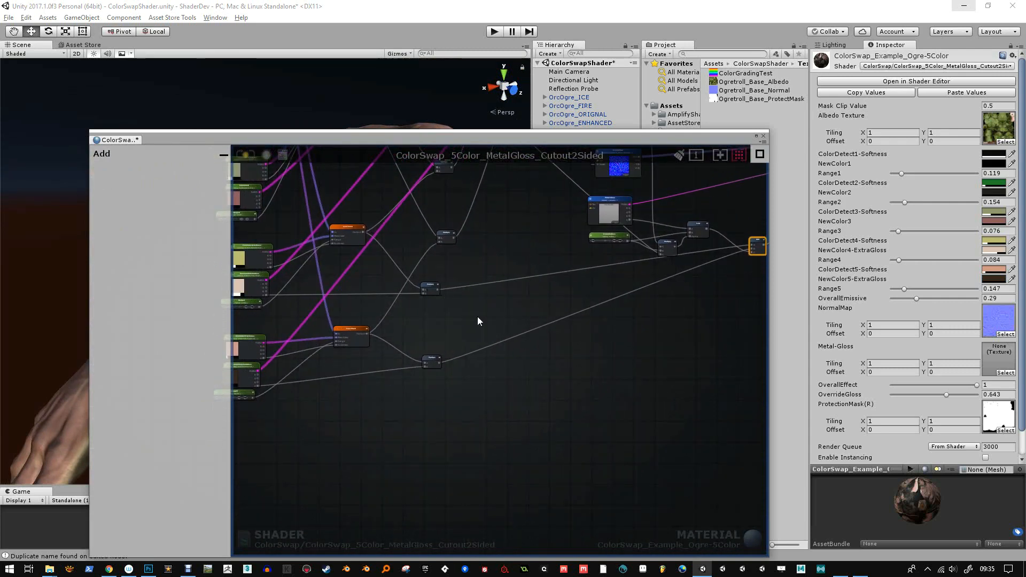
middle_drag(635, 333, 515, 373)
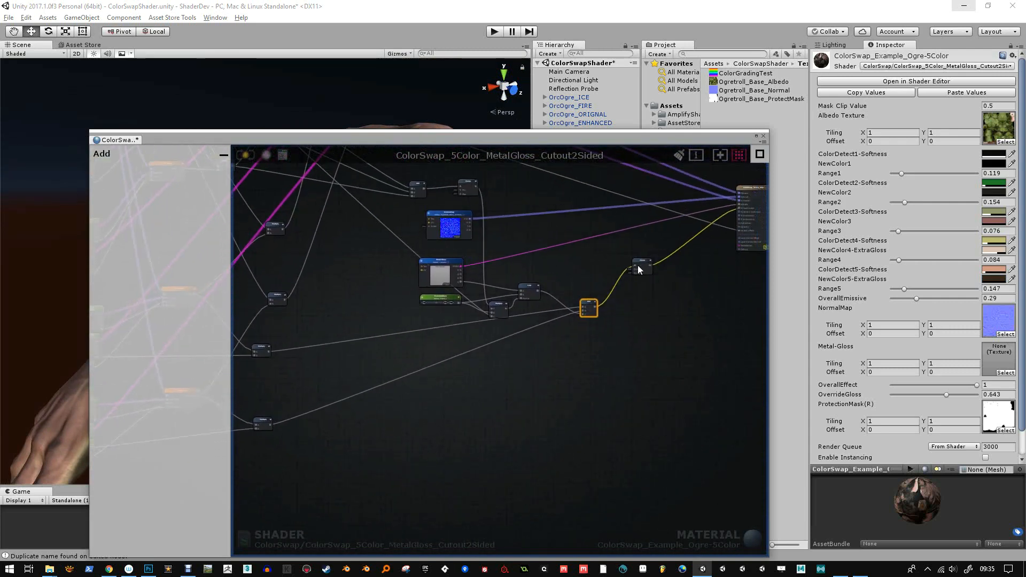
click(641, 265)
key(Delete)
click(589, 306)
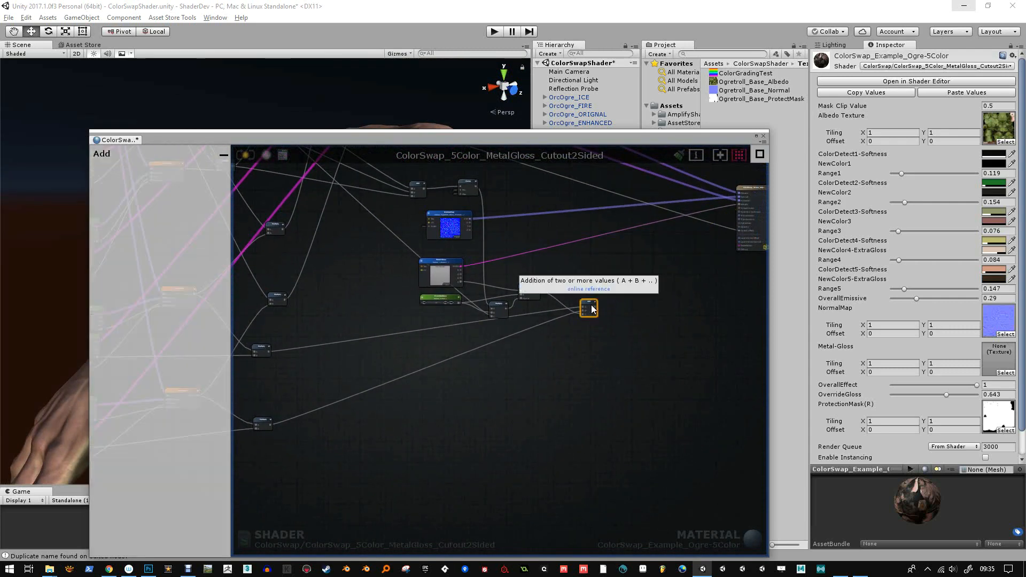
key(Delete)
Add a Lerp node after the gloss Lerp and connect the gloss Lerp's output to the new node's A input
drag(531, 291, 543, 283)
scroll(492, 328, up, 2)
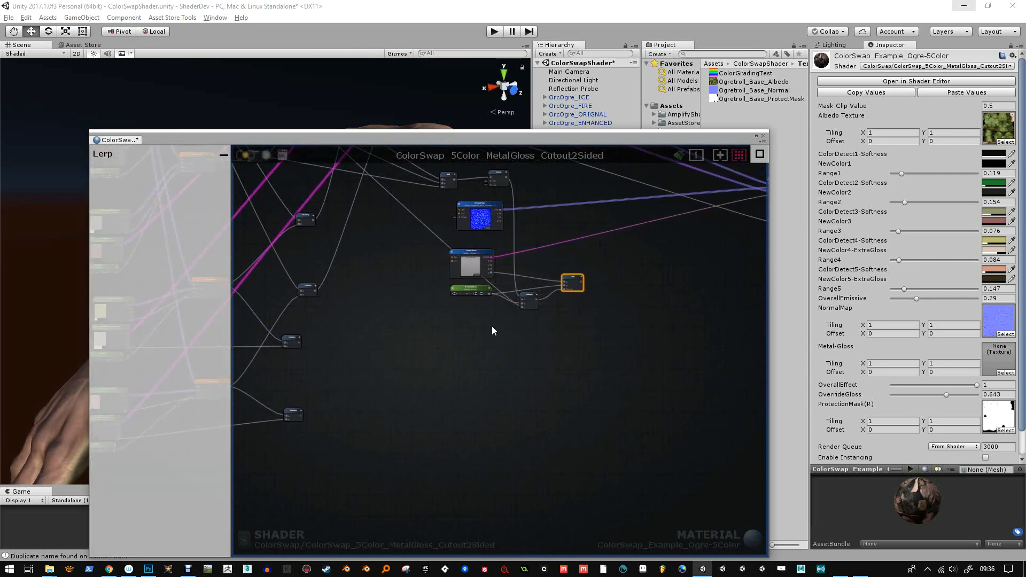
key(l)
click(591, 304)
drag(607, 303, 646, 274)
scroll(596, 278, up, 3)
drag(572, 280, 662, 282)
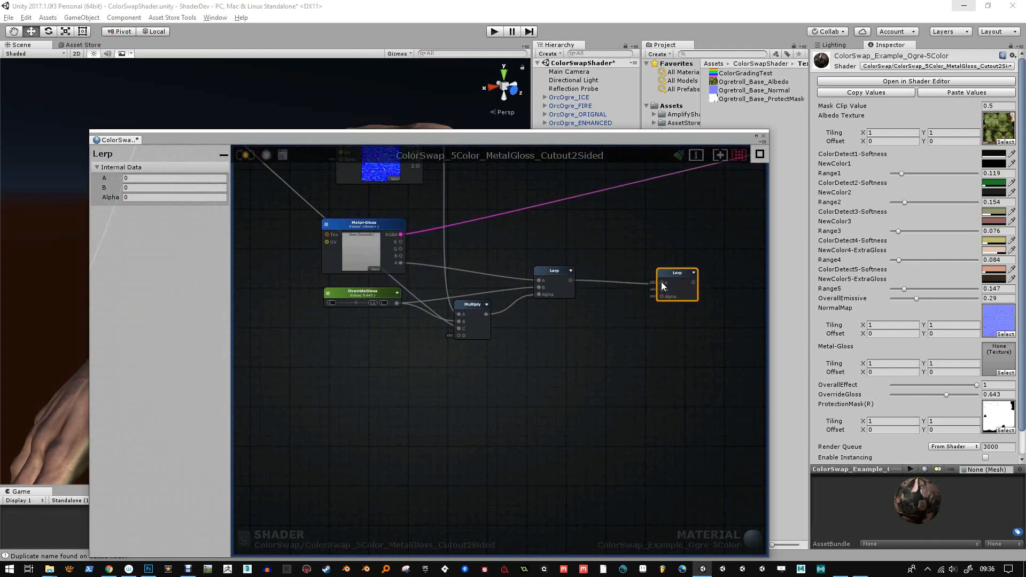
Connect the fourth colour's gloss Multiply output to both the B and Alpha inputs of the new Lerp
scroll(580, 329, down, 3)
middle_drag(395, 377, 494, 336)
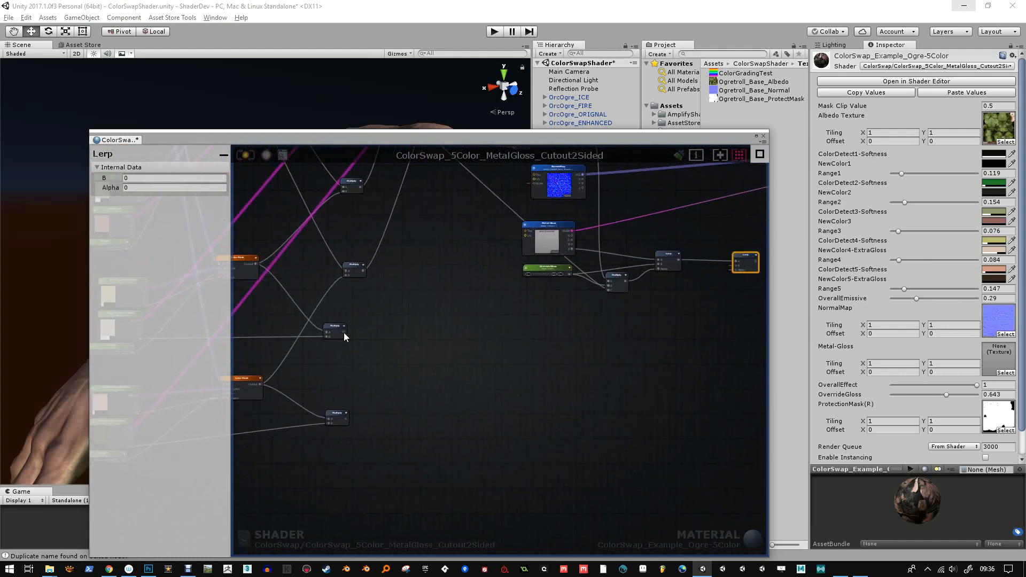
drag(344, 333, 736, 270)
middle_drag(545, 320, 523, 320)
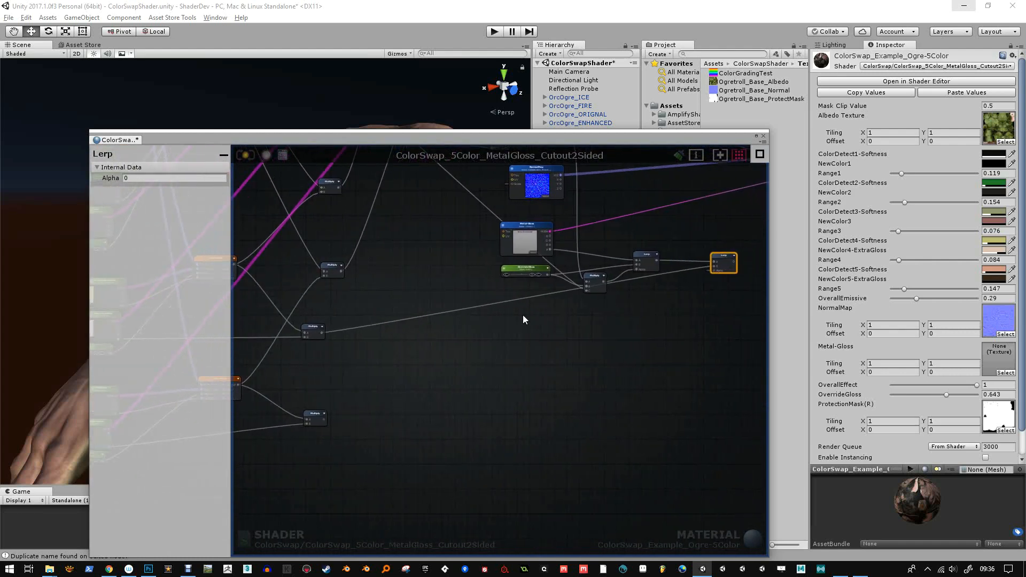
scroll(363, 343, down, 1)
drag(327, 334, 681, 278)
middle_drag(678, 323, 629, 323)
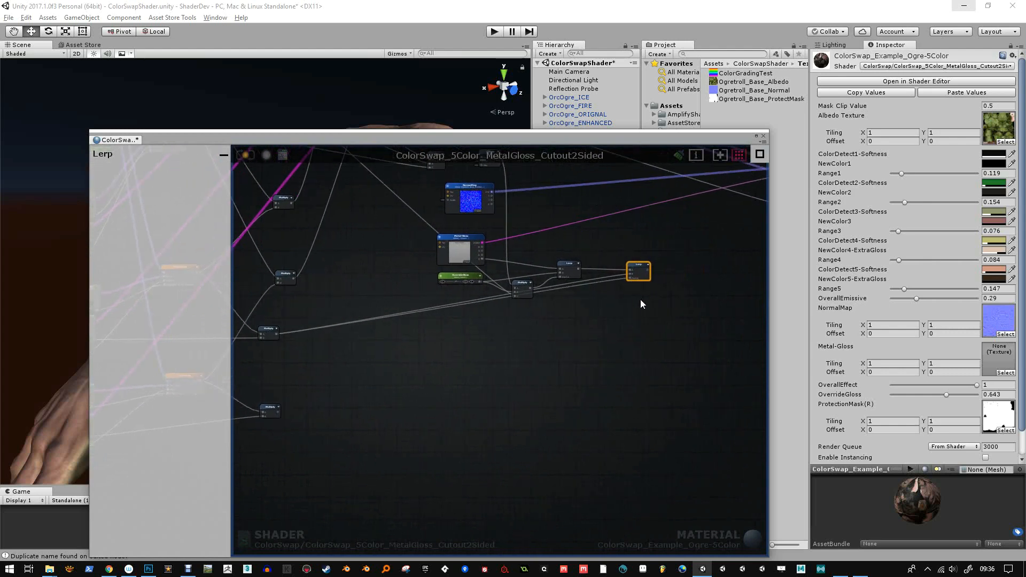
Add another Lerp, feeding its A input from the previous Lerp and its B and Alpha inputs from the fifth colour's gloss Multiply
click(674, 318)
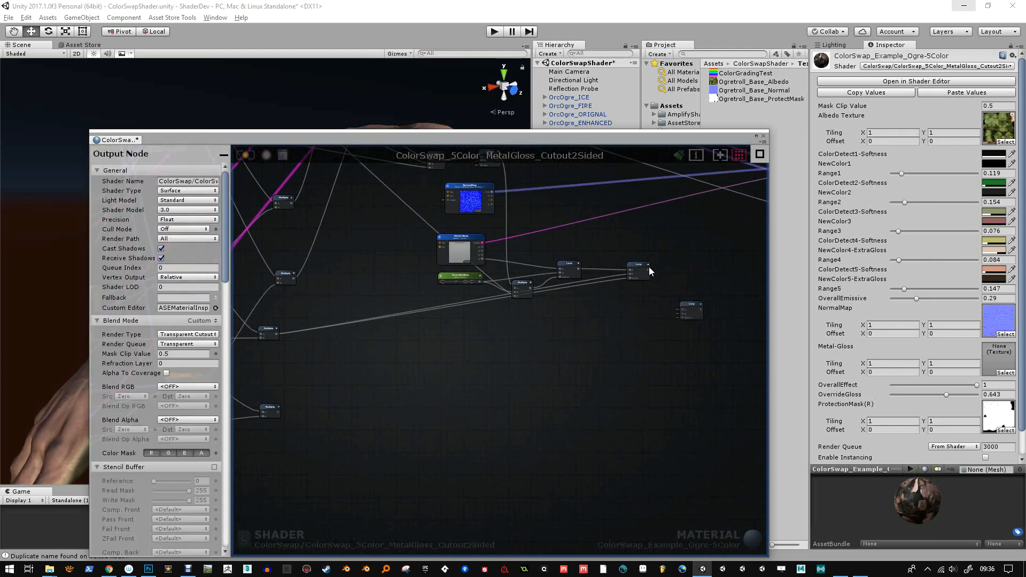
drag(649, 270, 682, 309)
drag(279, 413, 680, 314)
drag(279, 413, 684, 317)
Connect the last Lerp's output to the output node's Smoothness input and close the shader editor
middle_drag(662, 364, 512, 449)
scroll(558, 393, up, 3)
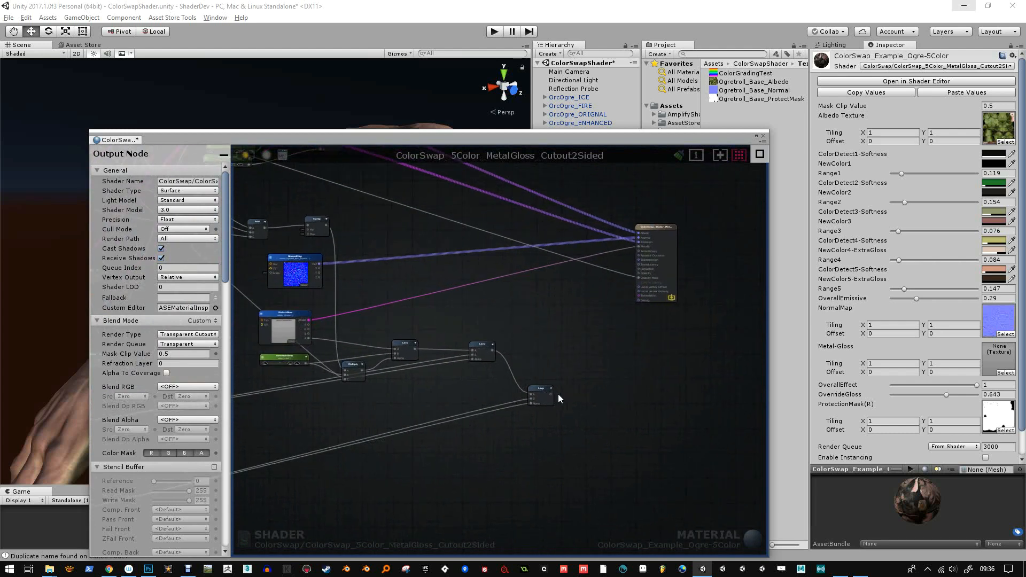
drag(549, 395, 671, 193)
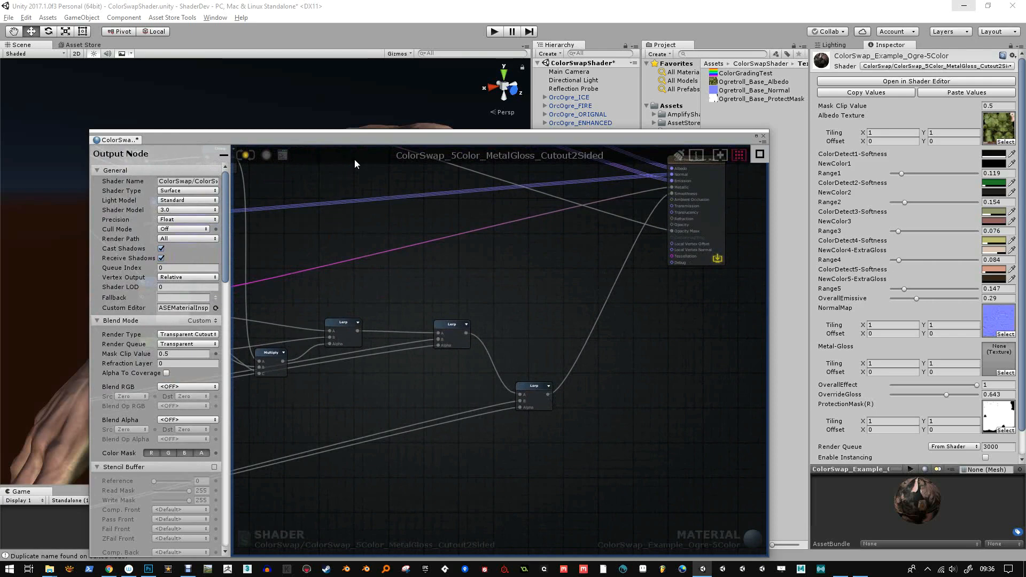
drag(372, 140, 210, 383)
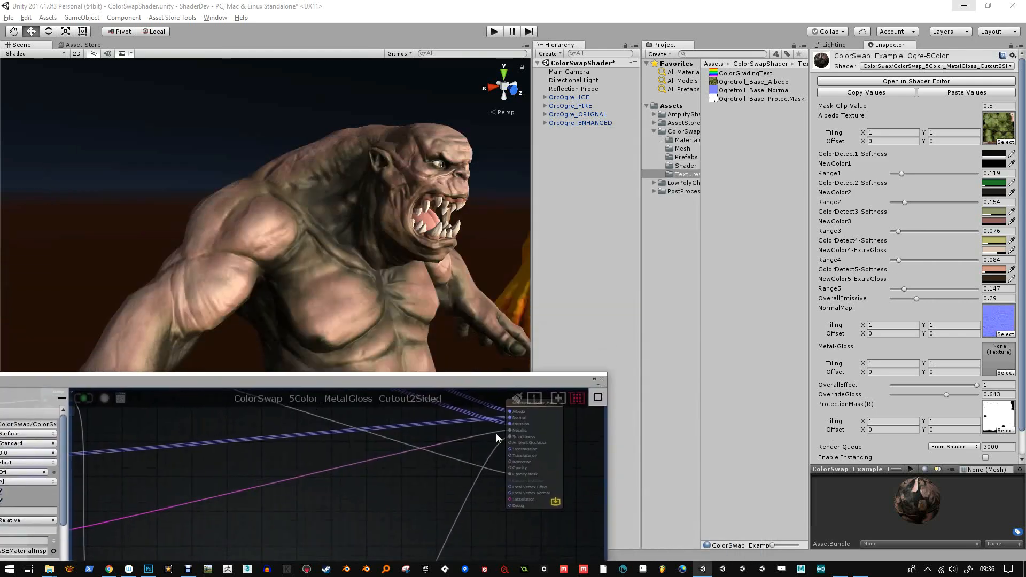
click(601, 380)
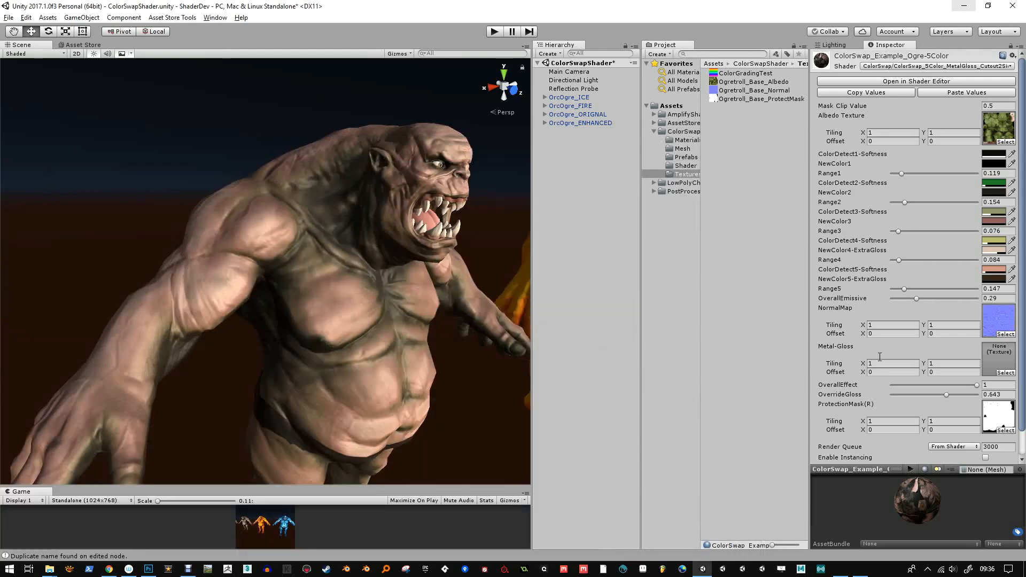
Set NewColor4-ExtraGloss to dark brown (RGB 53, 30, 12) with a low alpha
click(993, 251)
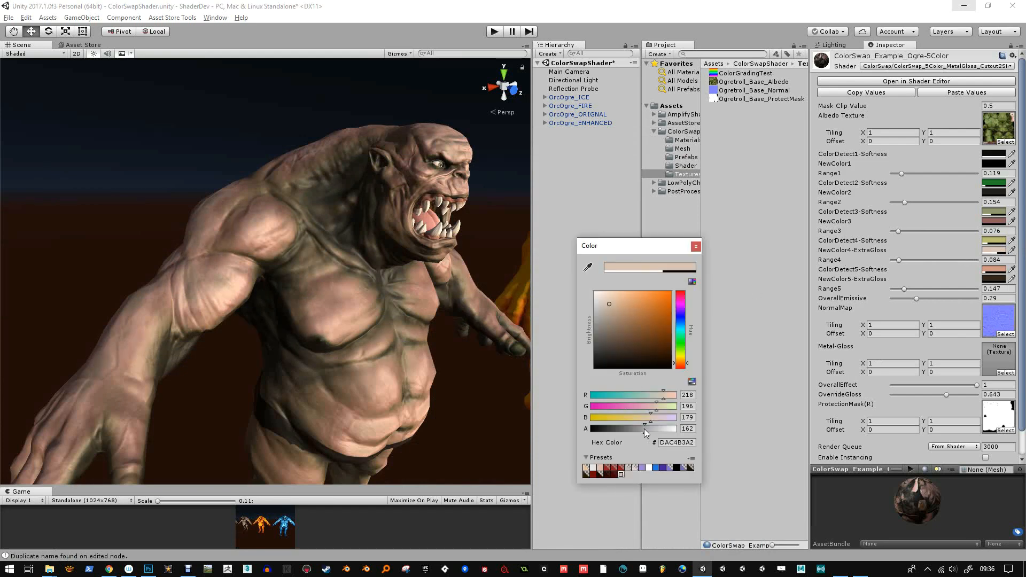
drag(645, 431, 615, 419)
drag(627, 305, 653, 351)
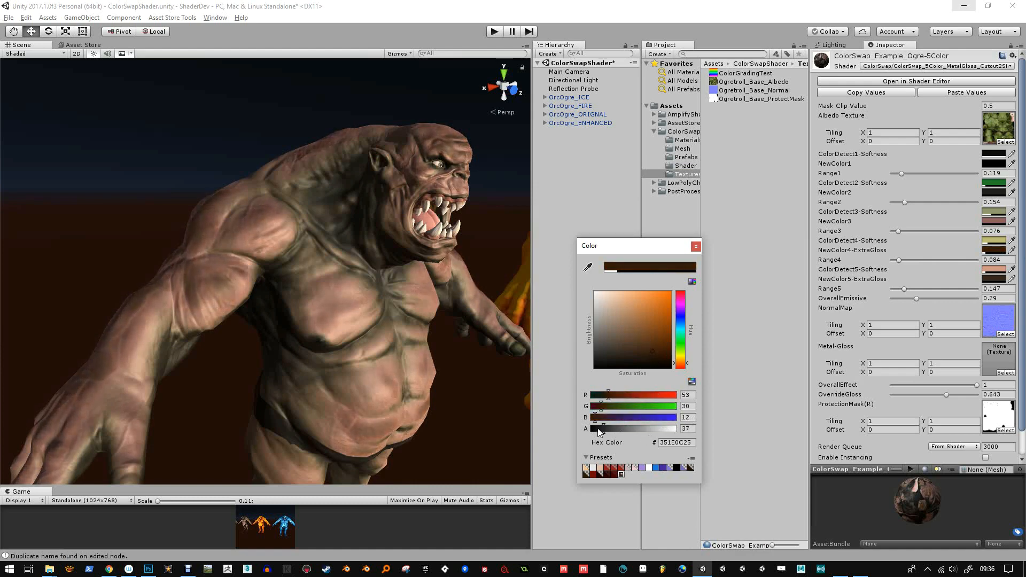
drag(599, 432, 612, 432)
click(695, 247)
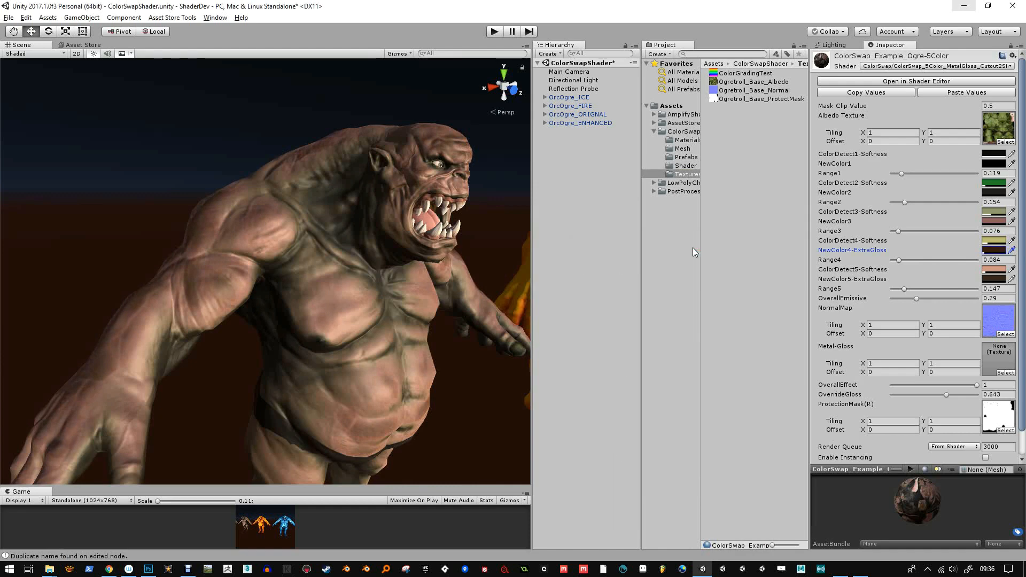
Inspect the recoloured ogre's colour and gloss from different angles, both full-body and close up
alt+drag(304, 267, 284, 262)
alt+middle_drag(284, 262, 283, 255)
alt+right_drag(283, 255, 304, 218)
alt+drag(304, 218, 328, 226)
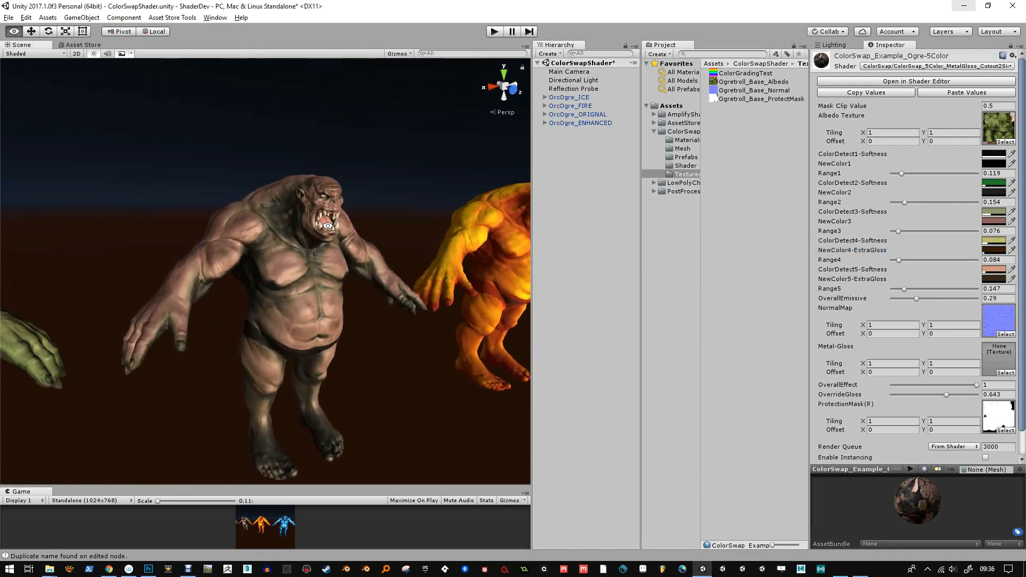
alt+scroll(328, 229, up, 3)
alt+scroll(312, 375, up, 3)
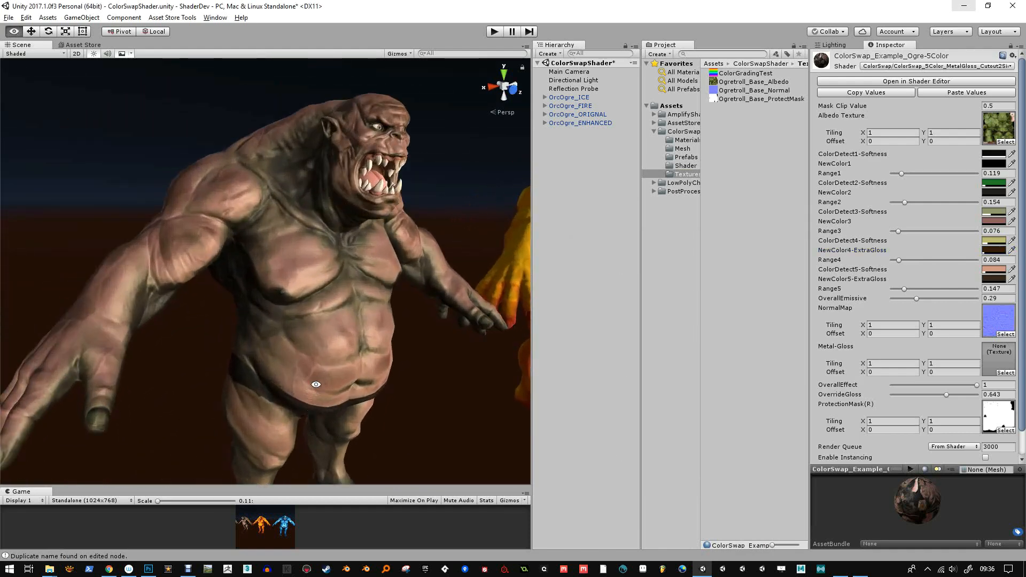
alt+drag(306, 373, 300, 345)
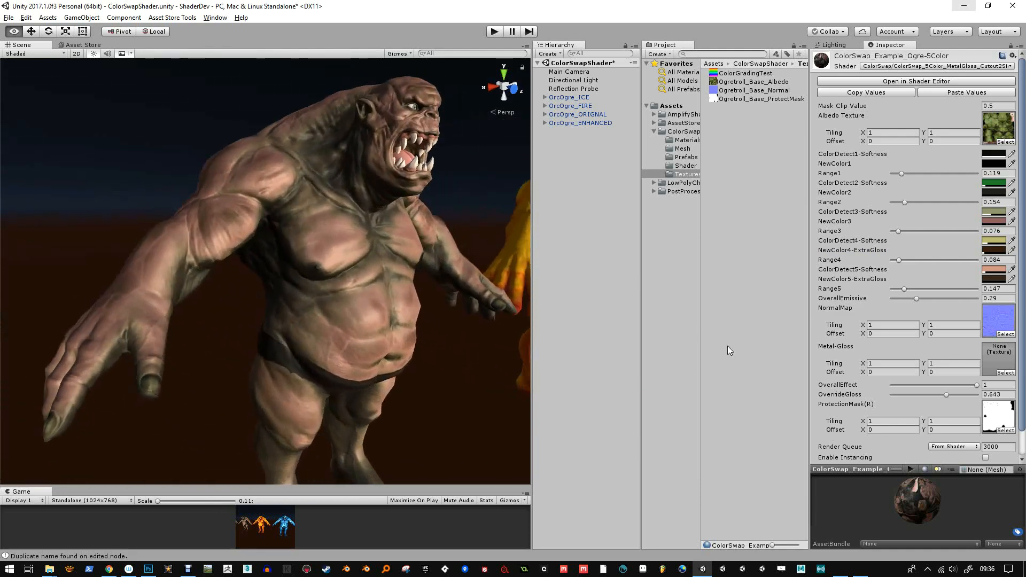
Set NewColor5-ExtraGloss to near black (RGB 2, 2, 1) with a very low alpha
click(995, 279)
drag(626, 344, 622, 370)
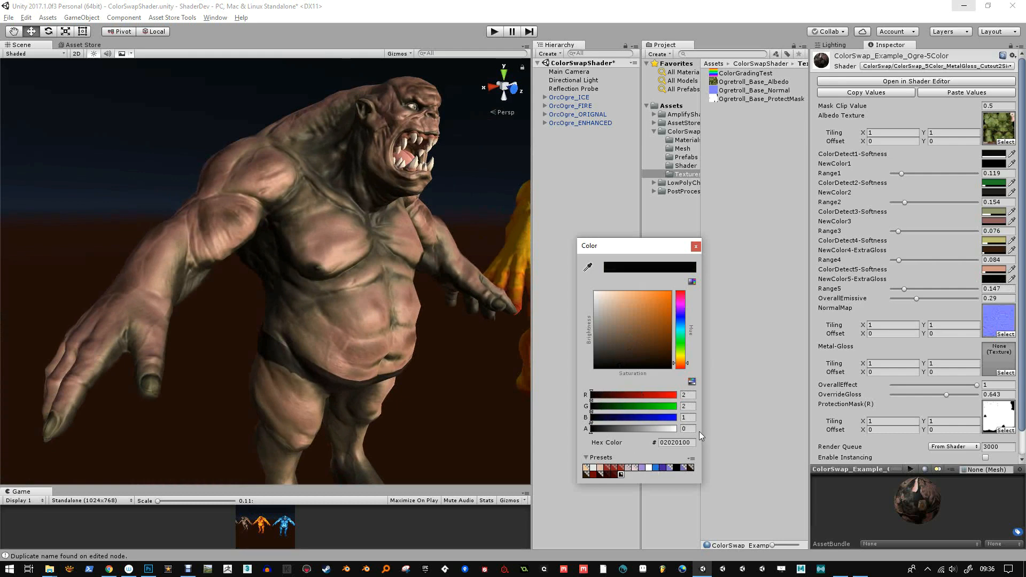
mouse_move(611, 428)
mouse_down()
mouse_move(645, 428)
mouse_move(601, 430)
mouse_up()
click(696, 246)
Change NewColor5-ExtraGloss to orange (RGB 221, 141, 80) with an alpha of 202
click(993, 279)
drag(620, 349, 643, 303)
drag(624, 429, 658, 429)
click(695, 249)
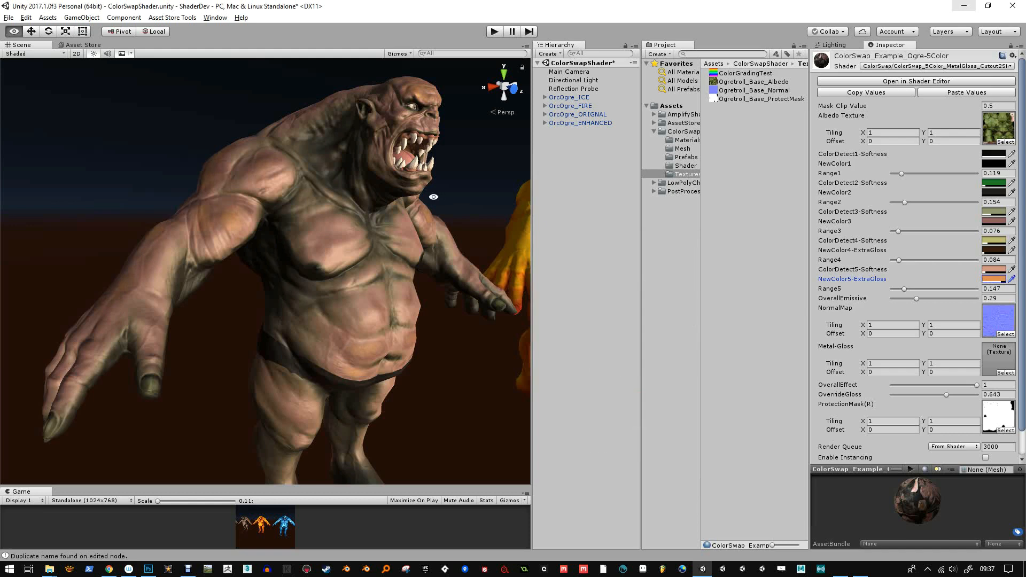
Check the ogre's head and mouth up close and raise the NewColor5-ExtraGloss alpha to 241
alt+drag(433, 197, 410, 197)
scroll(410, 198, up, 5)
alt+drag(426, 279, 424, 271)
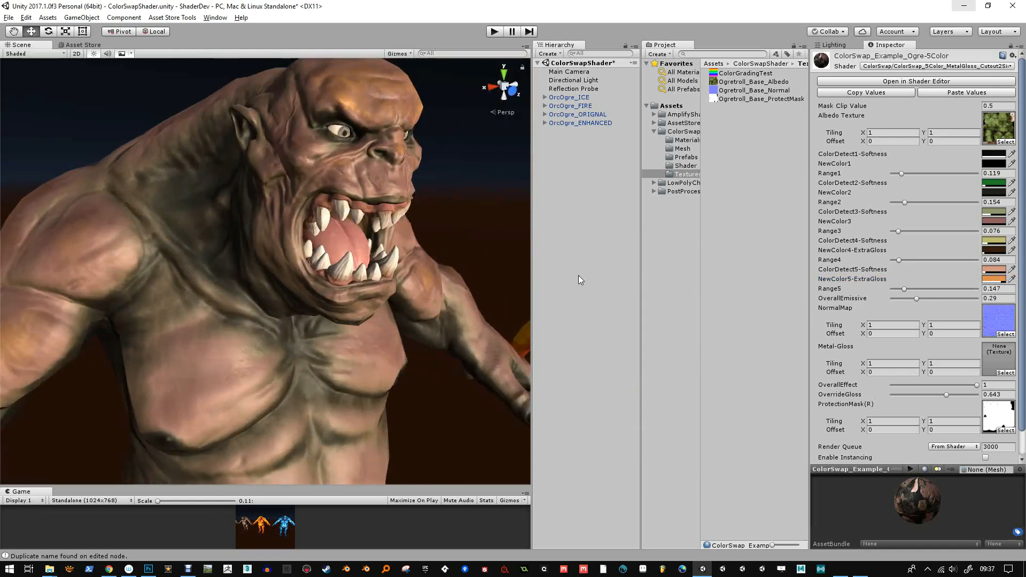
alt+scroll(352, 310, up, 6)
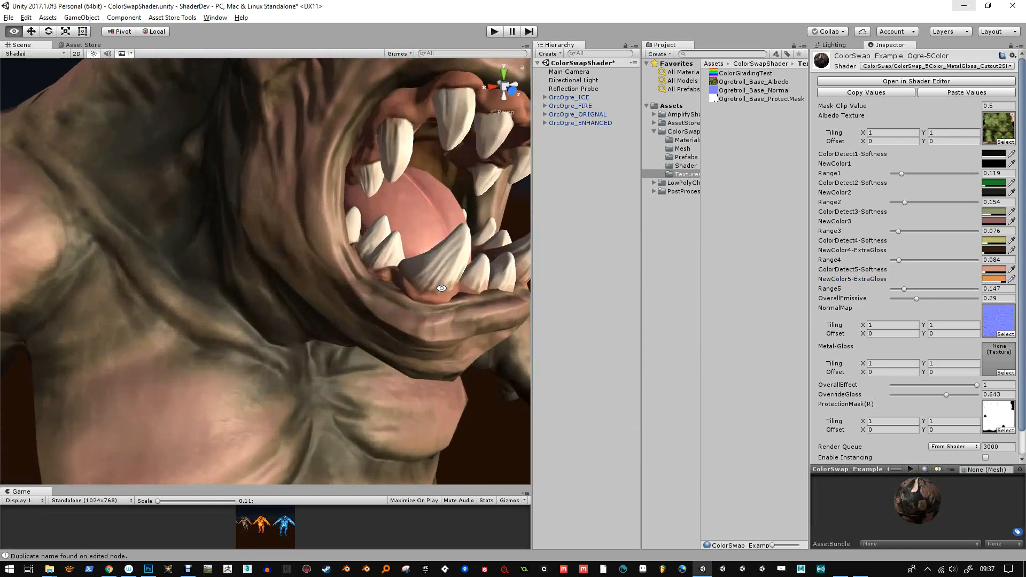
click(995, 279)
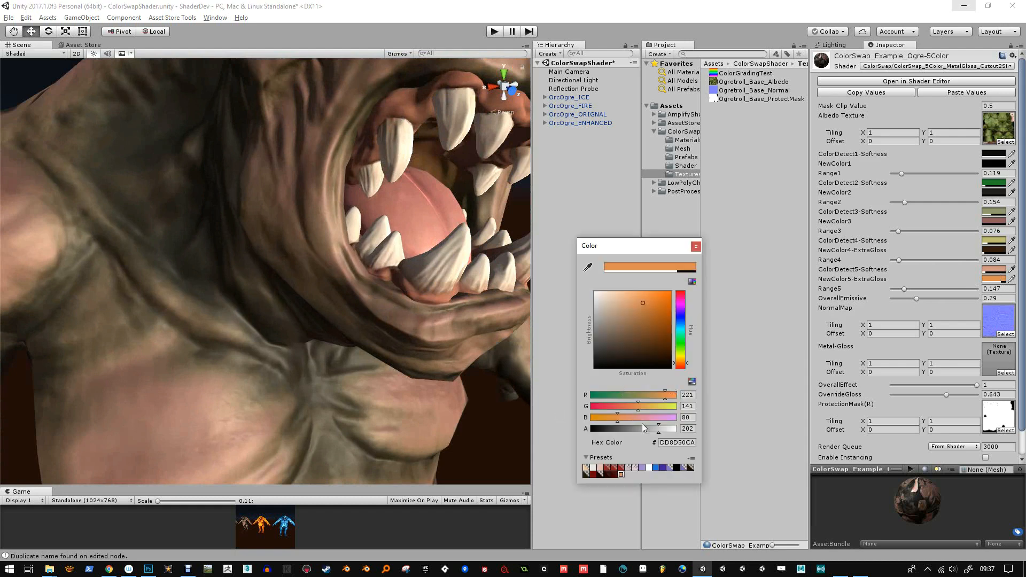
drag(643, 425, 672, 426)
click(696, 246)
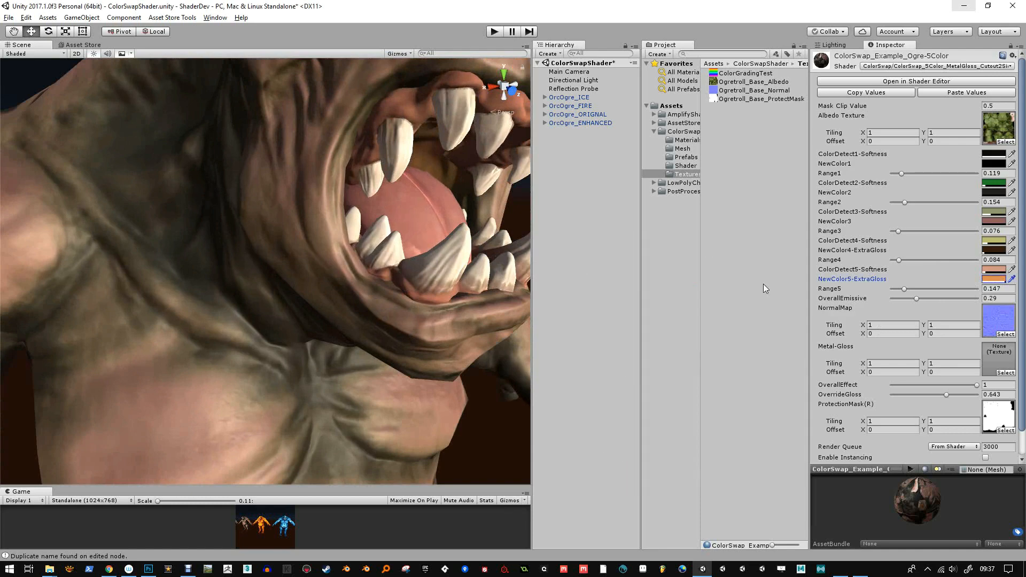
Set ColorDetect5-Softness to a darker brown (RGB 146, 95, 79) and view the effect on the whole ogre
click(993, 270)
mouse_move(630, 315)
mouse_down()
mouse_move(634, 329)
mouse_move(624, 319)
mouse_move(636, 306)
mouse_move(618, 319)
mouse_move(634, 316)
mouse_move(614, 303)
mouse_move(626, 300)
mouse_move(633, 325)
mouse_move(620, 326)
mouse_move(631, 325)
mouse_up()
scroll(69, 317, down, 5)
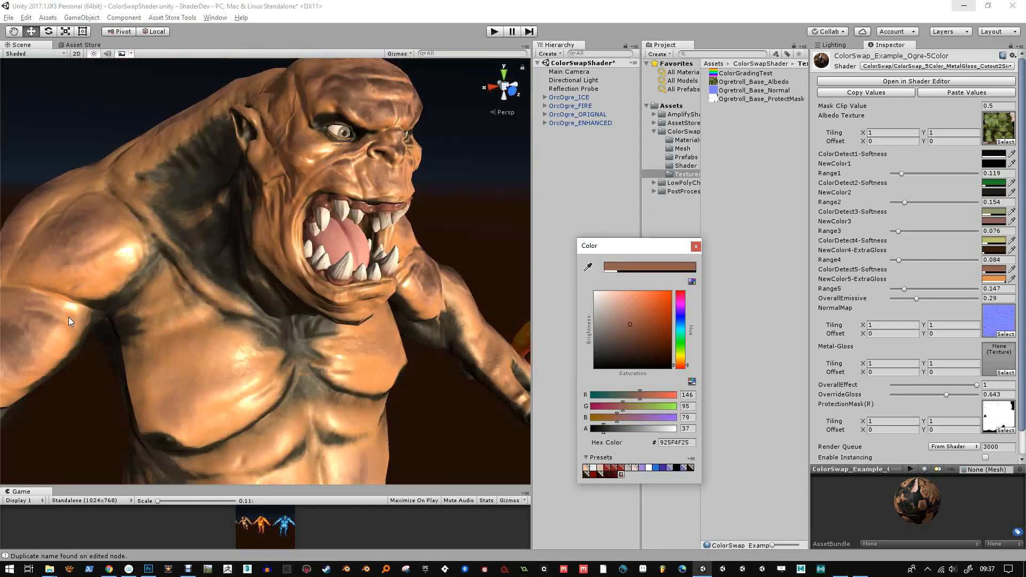
alt+drag(230, 312, 254, 301)
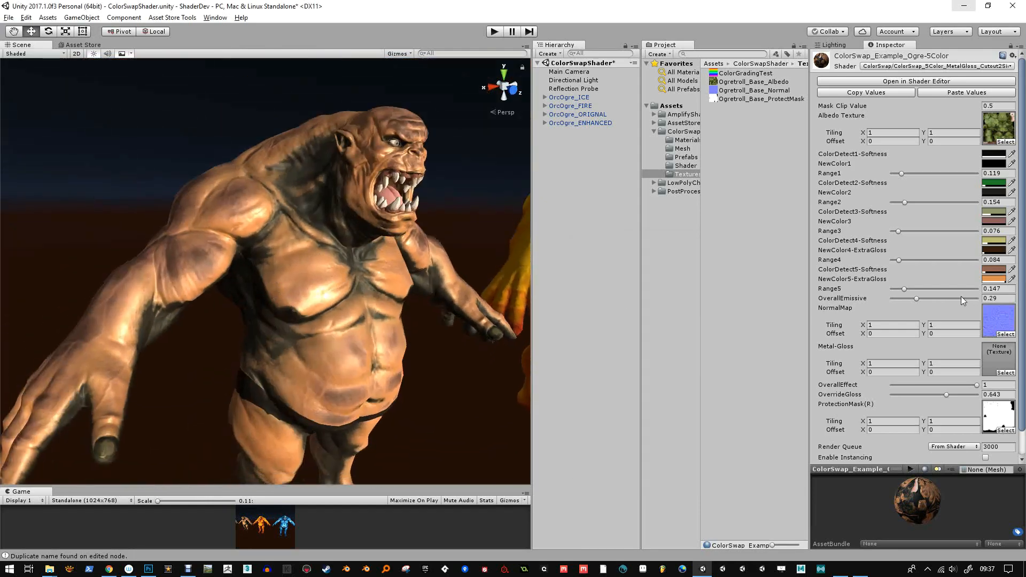
Change NewColor5-ExtraGloss to a dark grey-brown of about RGB 96, 88, 83
click(993, 278)
mouse_move(639, 310)
mouse_down()
mouse_move(618, 333)
mouse_move(601, 316)
mouse_move(634, 319)
mouse_up()
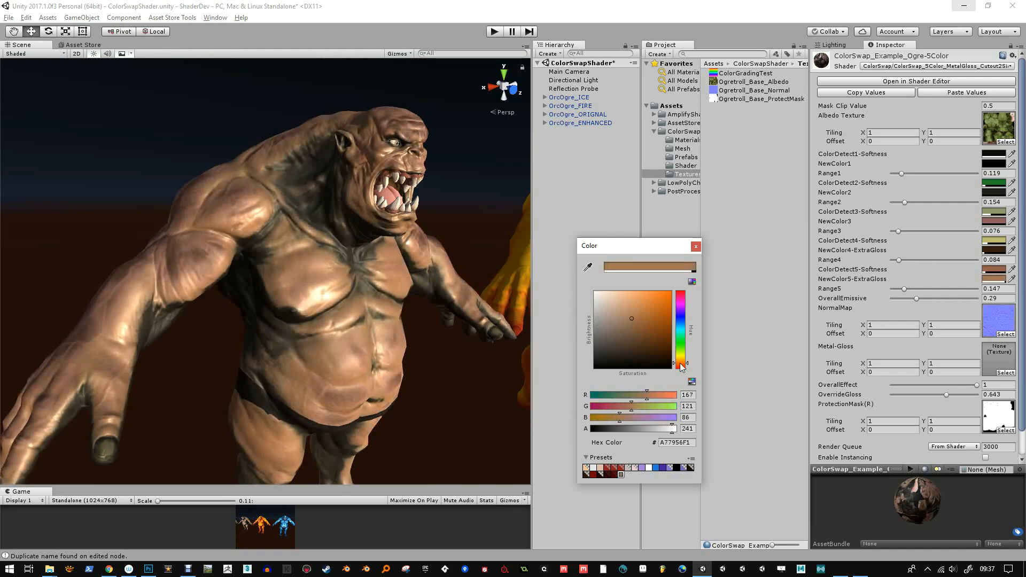
mouse_move(682, 367)
mouse_down()
mouse_move(680, 299)
mouse_move(681, 344)
mouse_move(604, 319)
mouse_move(601, 335)
mouse_up()
drag(681, 345, 681, 365)
drag(625, 341, 607, 339)
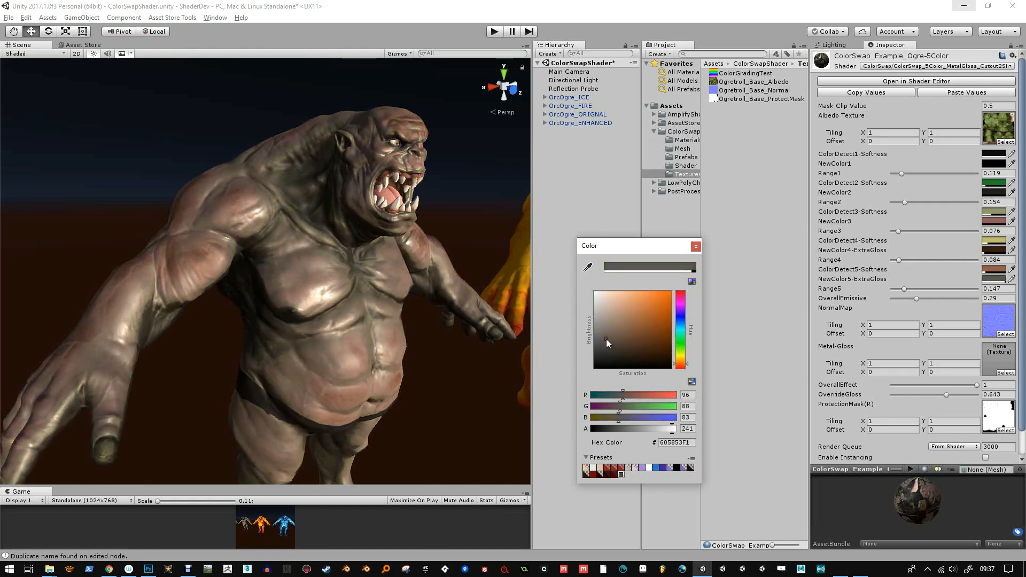
click(696, 247)
Reduce OverallEffect to 0 and view the ogre both beside the other variants and up close
scroll(285, 287, down, 6)
alt+drag(337, 310, 342, 315)
alt+right_drag(347, 320, 369, 236)
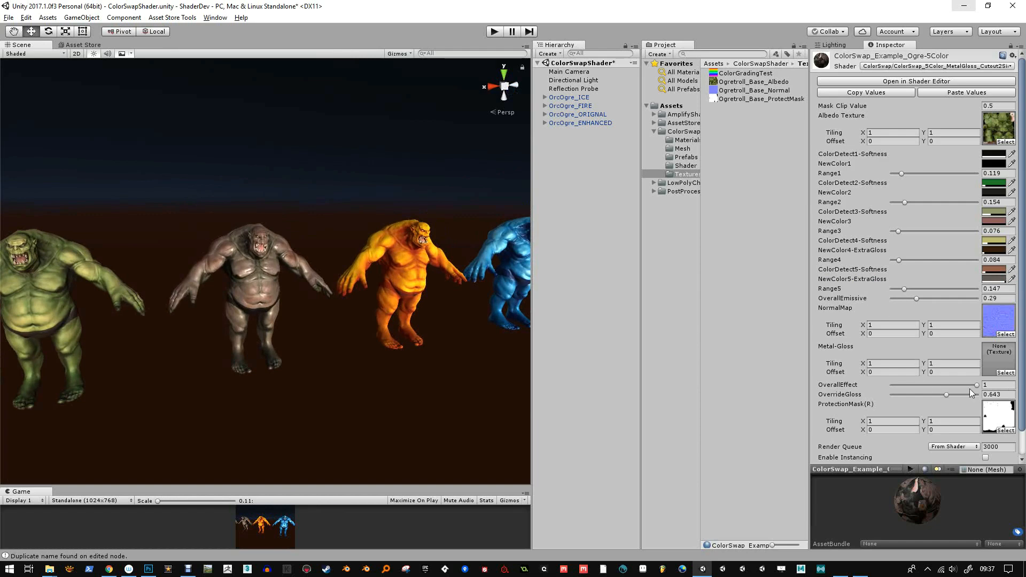
drag(979, 386, 832, 381)
scroll(347, 269, up, 4)
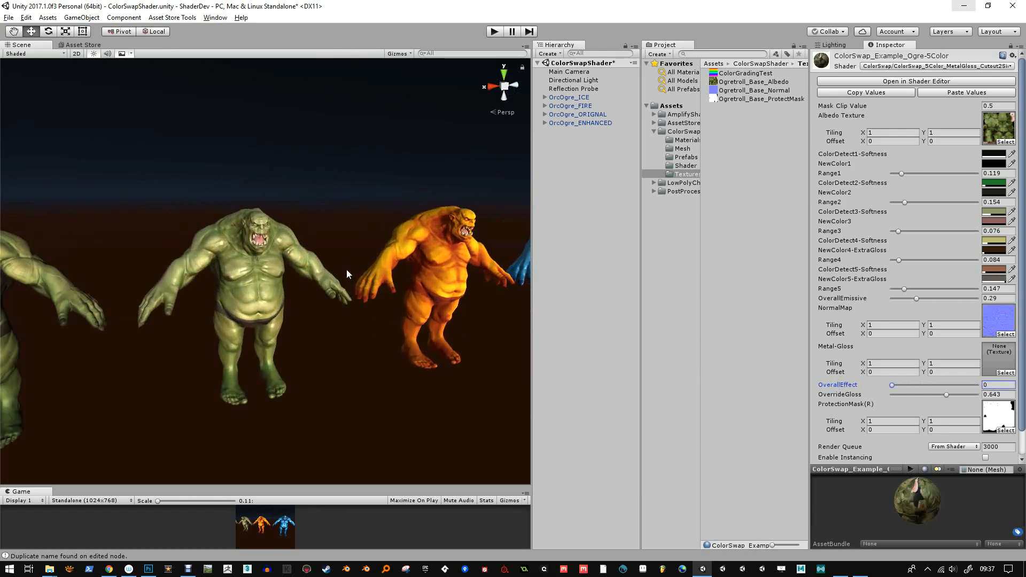
scroll(347, 268, up, 3)
alt+drag(348, 268, 327, 254)
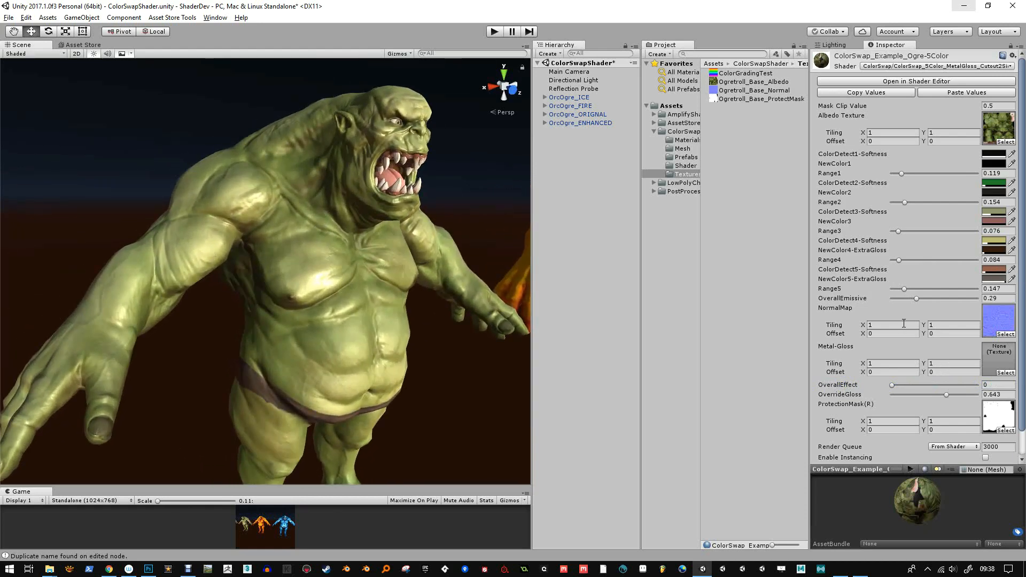
Lower OverrideGloss to 0.348 and the NewColor5-ExtraGloss alpha to 218
mouse_move(947, 394)
mouse_down()
mouse_move(890, 392)
mouse_move(983, 377)
mouse_move(880, 369)
mouse_up()
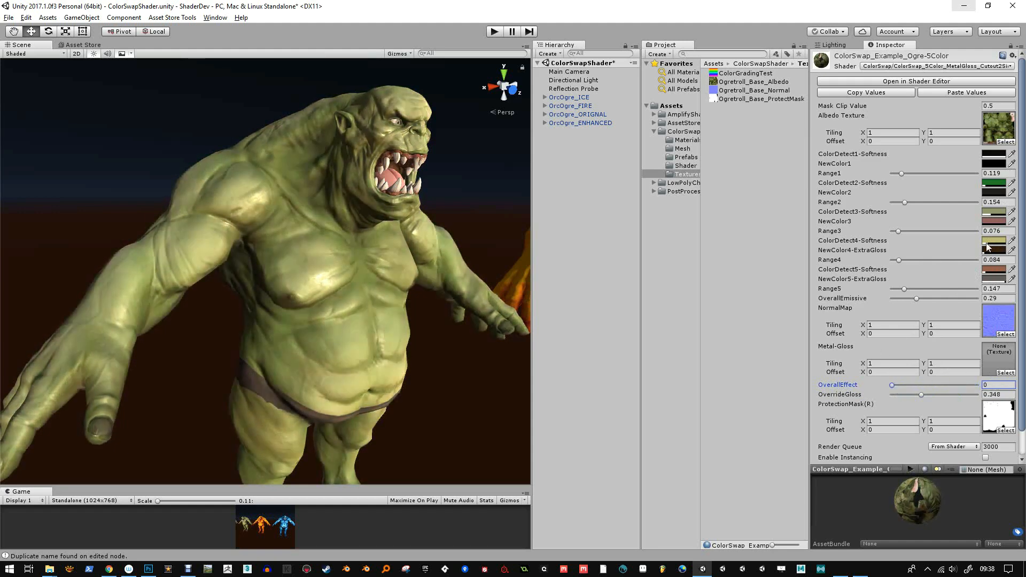
click(989, 279)
mouse_move(666, 431)
mouse_down()
mouse_move(653, 431)
mouse_move(665, 428)
mouse_up()
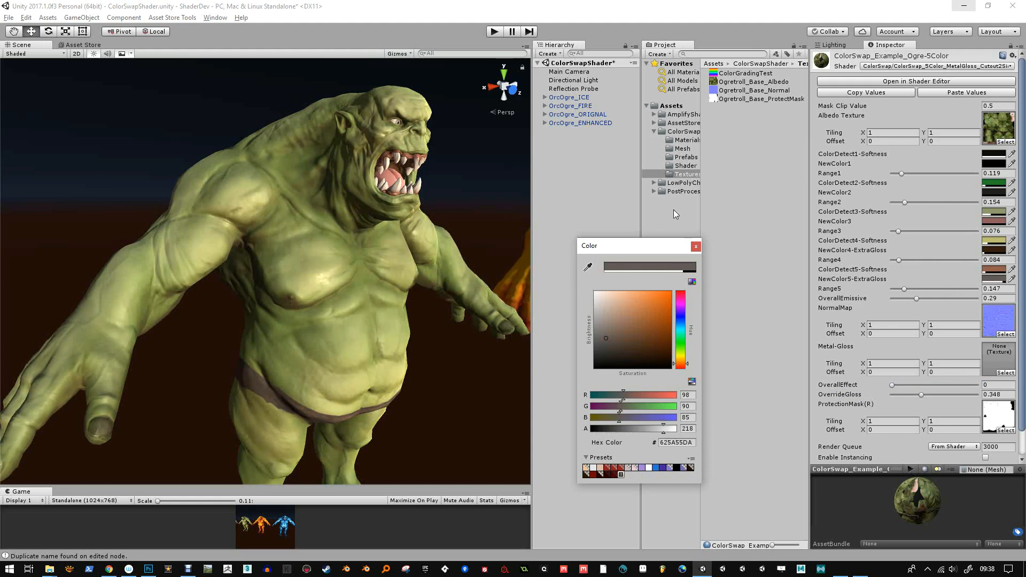
click(696, 247)
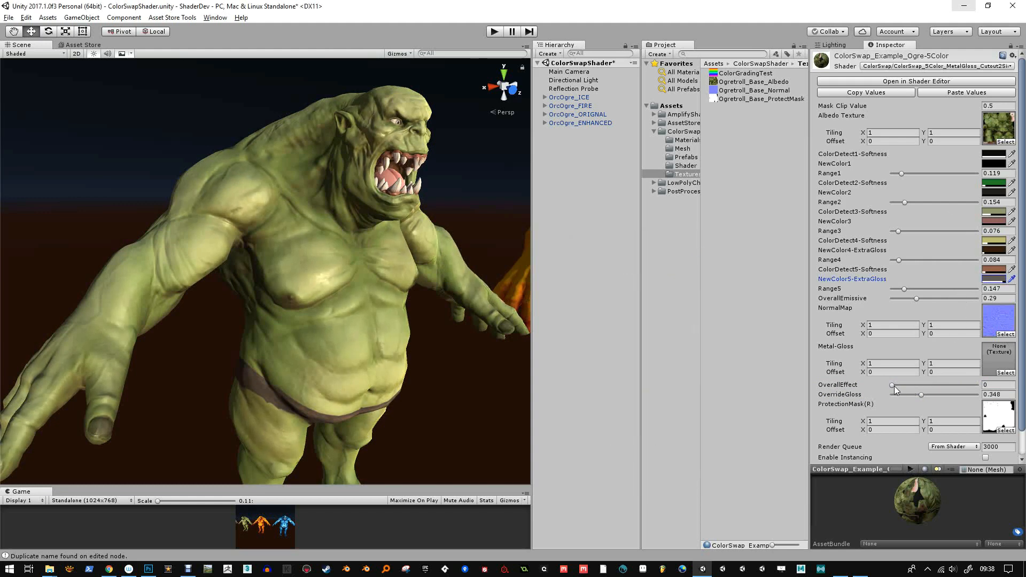
Set OverallEffect to 0.48 and inspect the ogre's blended skin from a distance and up close
mouse_move(894, 386)
mouse_down()
mouse_move(941, 386)
mouse_move(932, 377)
mouse_up()
alt+drag(476, 268, 451, 268)
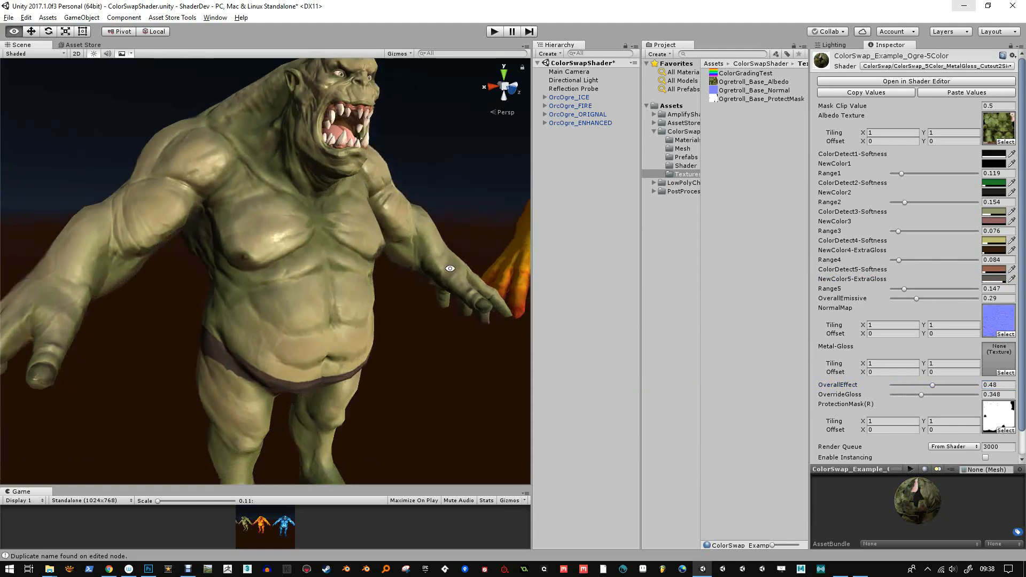
alt+right_drag(450, 269, 453, 201)
alt+drag(453, 202, 420, 267)
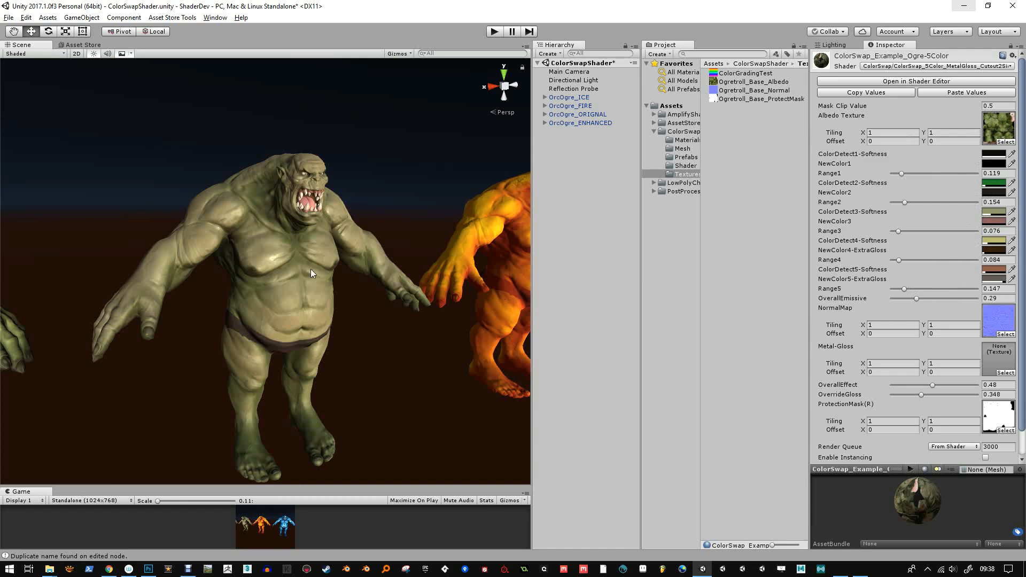
alt+drag(298, 252, 301, 245)
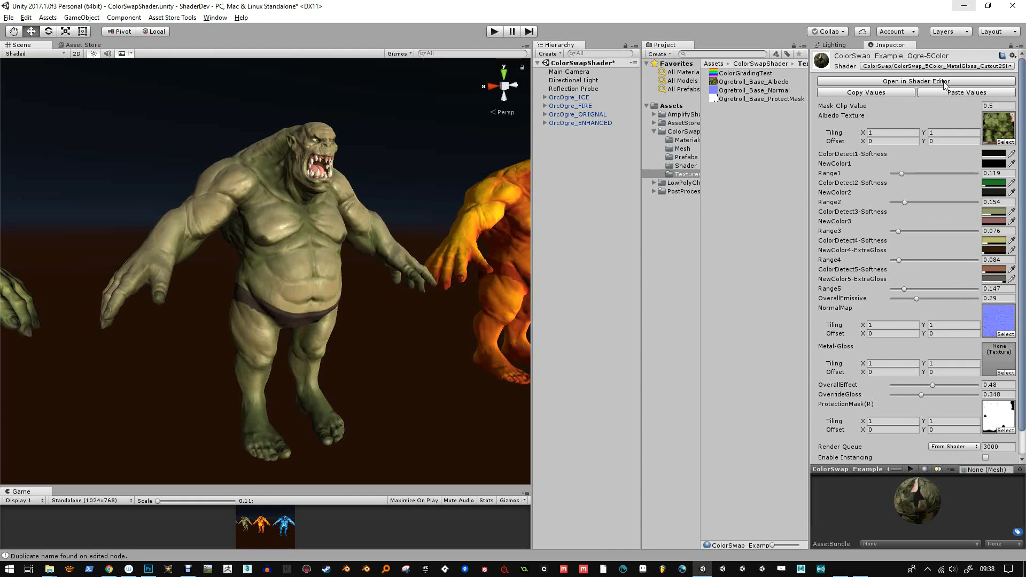
mouse_move(380, 236)
alt+mouse_down()
mouse_move(370, 245)
mouse_move(379, 247)
alt+mouse_up()
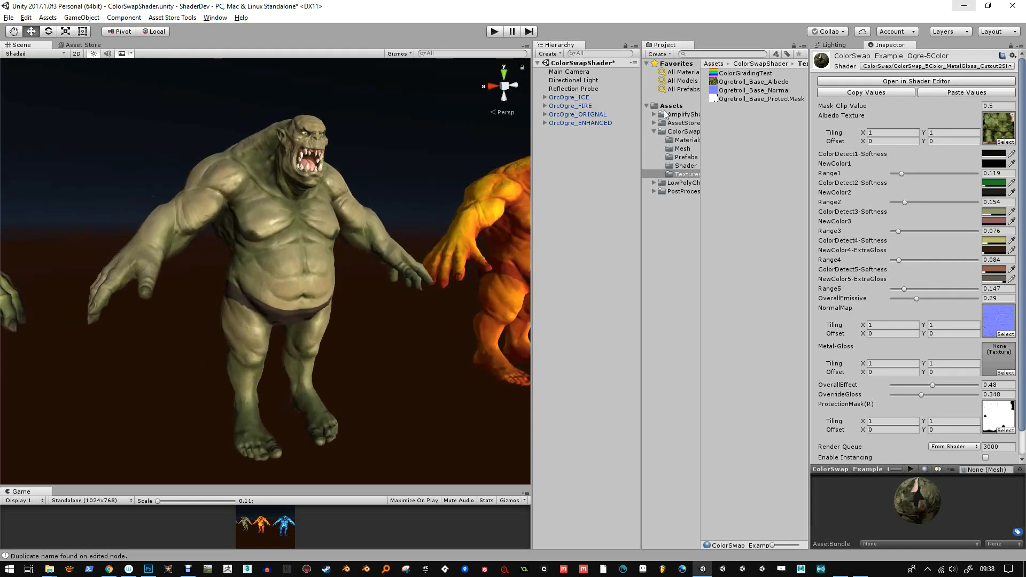
scroll(301, 229, up, 3)
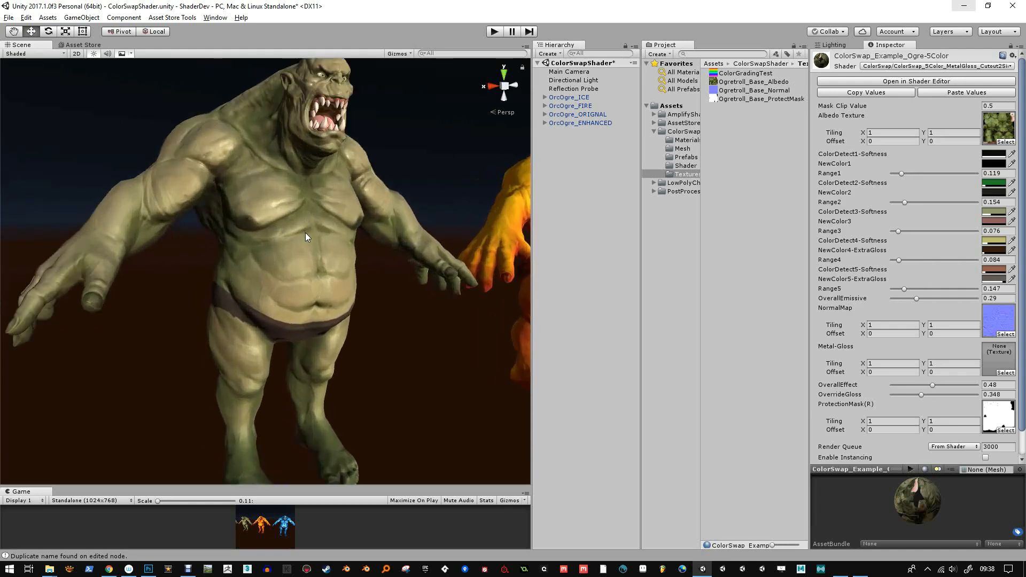
alt+drag(301, 231, 335, 190)
Open the material's shader in the shader editor and select the fifth colour's Color Mask node
click(926, 84)
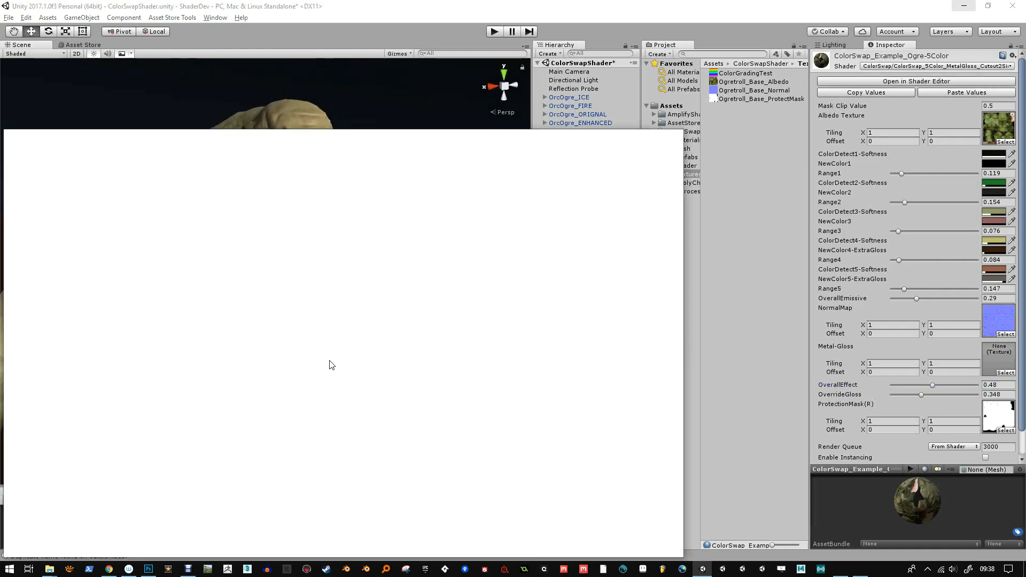
scroll(349, 365, down, 3)
middle_drag(321, 377, 639, 325)
middle_drag(326, 353, 419, 317)
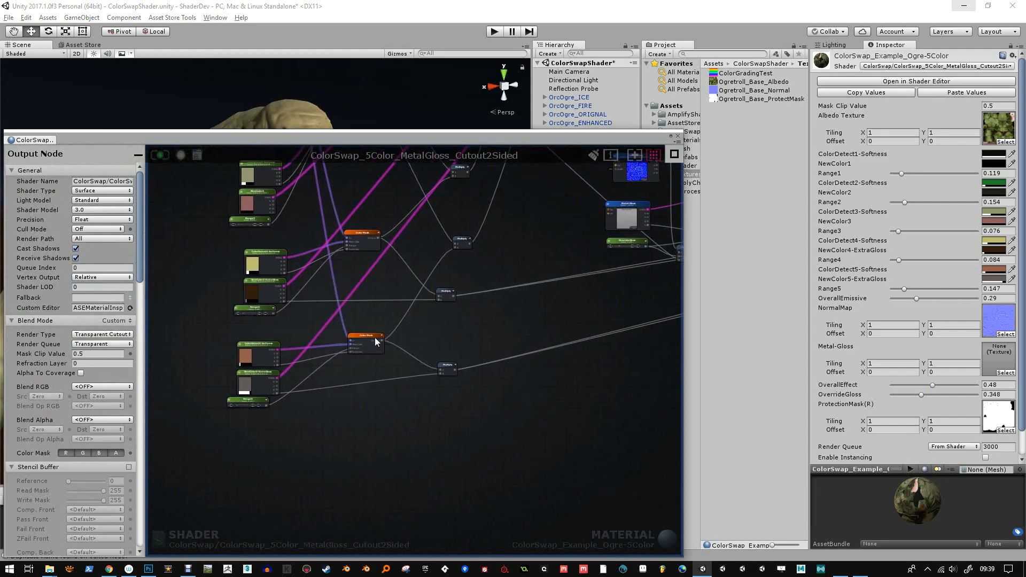
scroll(374, 337, up, 2)
click(366, 338)
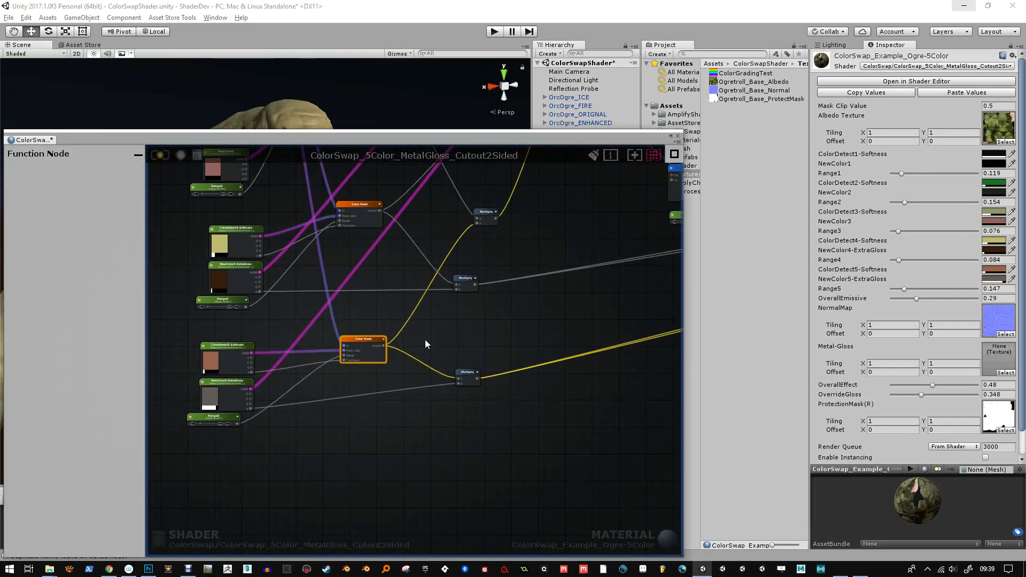
scroll(470, 343, down, 4)
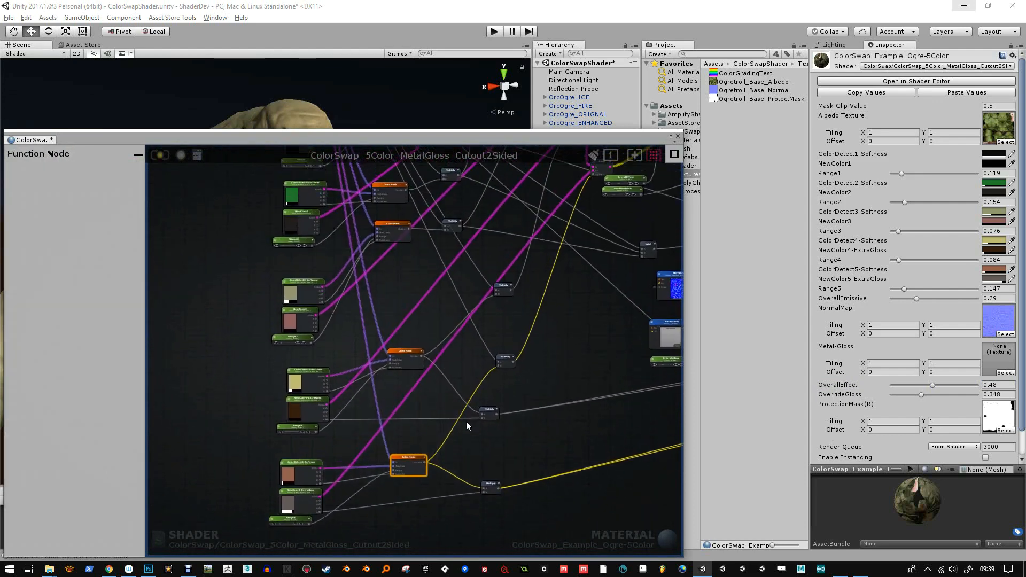
scroll(404, 315, down, 1)
Connect the ProtectionMask R output to the free third input of the fourth colour's gloss Multiply node
middle_drag(353, 247, 340, 348)
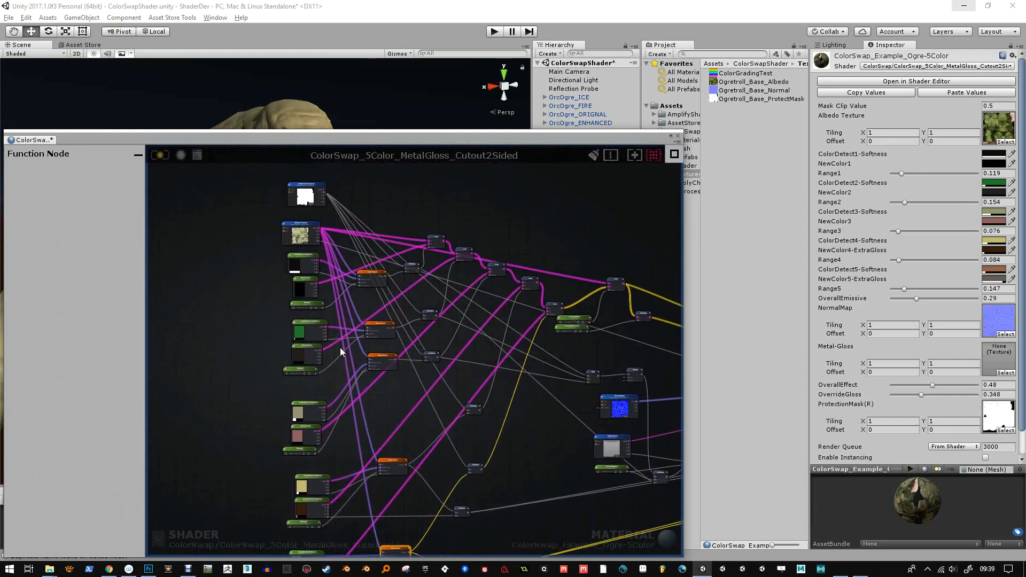
drag(325, 193, 470, 435)
middle_drag(478, 502, 470, 435)
drag(470, 435, 453, 346)
middle_drag(470, 435, 454, 346)
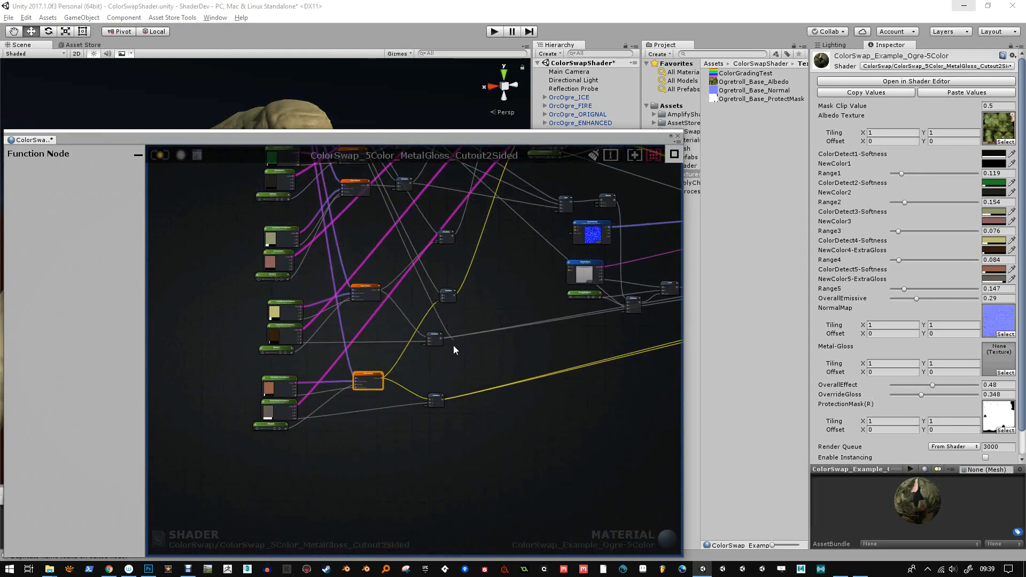
scroll(446, 369, up, 2)
drag(453, 345, 421, 319)
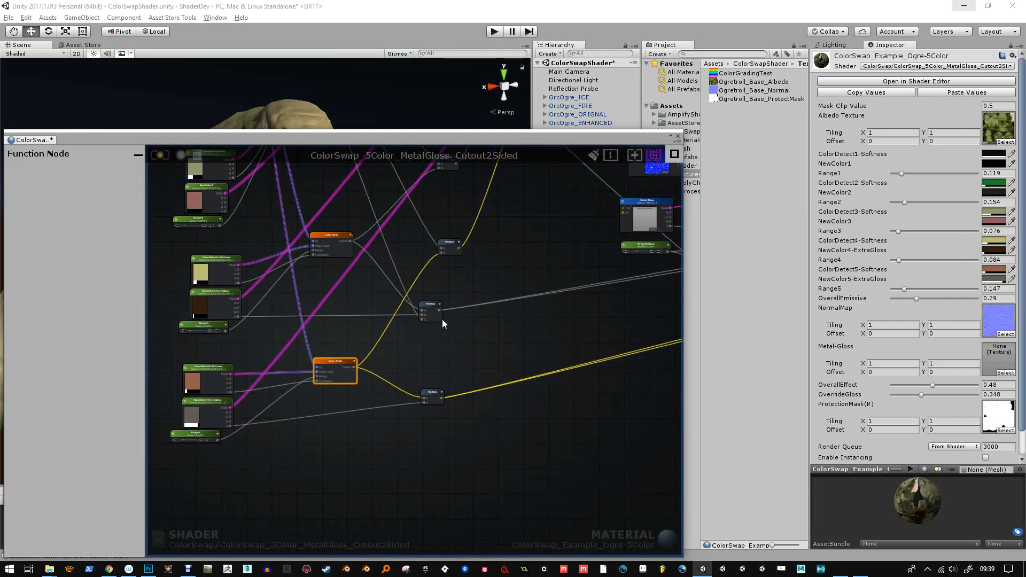
Connect the ProtectionMask R output to the free third input of the fifth colour's gloss Multiply node
scroll(441, 319, down, 3)
middle_drag(441, 270, 470, 381)
scroll(369, 251, down, 3)
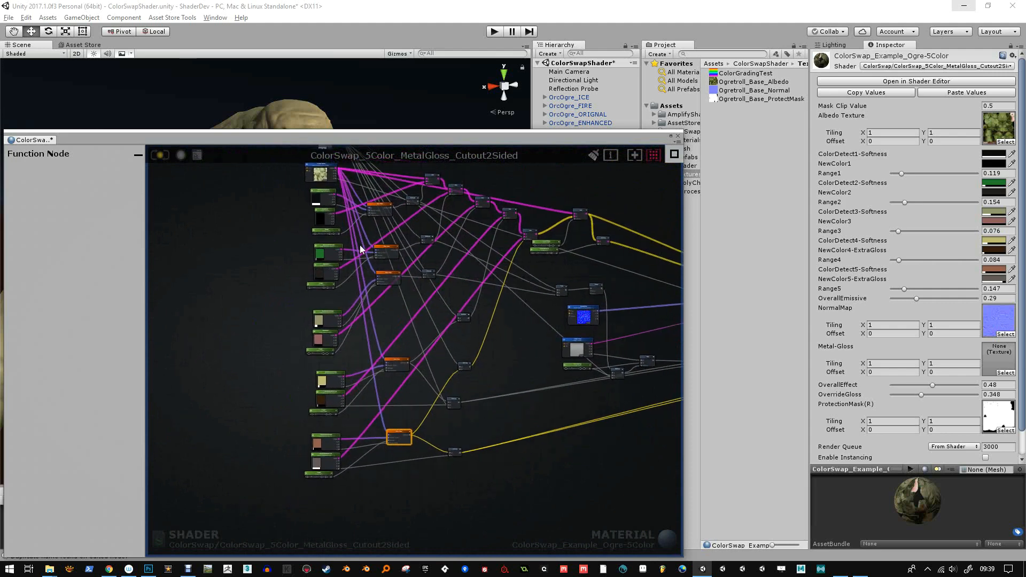
middle_drag(356, 192, 354, 251)
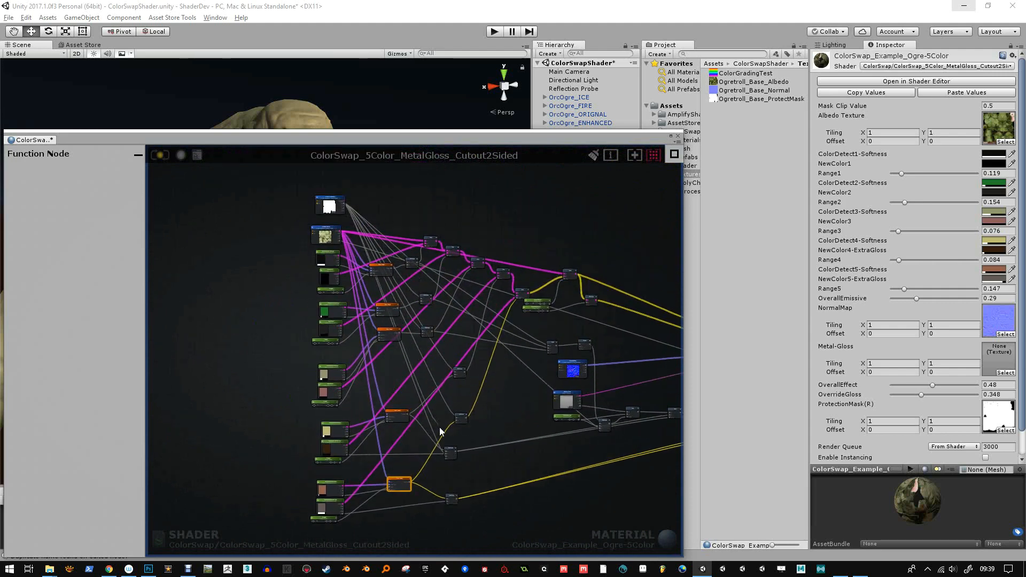
middle_drag(460, 490, 457, 304)
scroll(455, 318, up, 3)
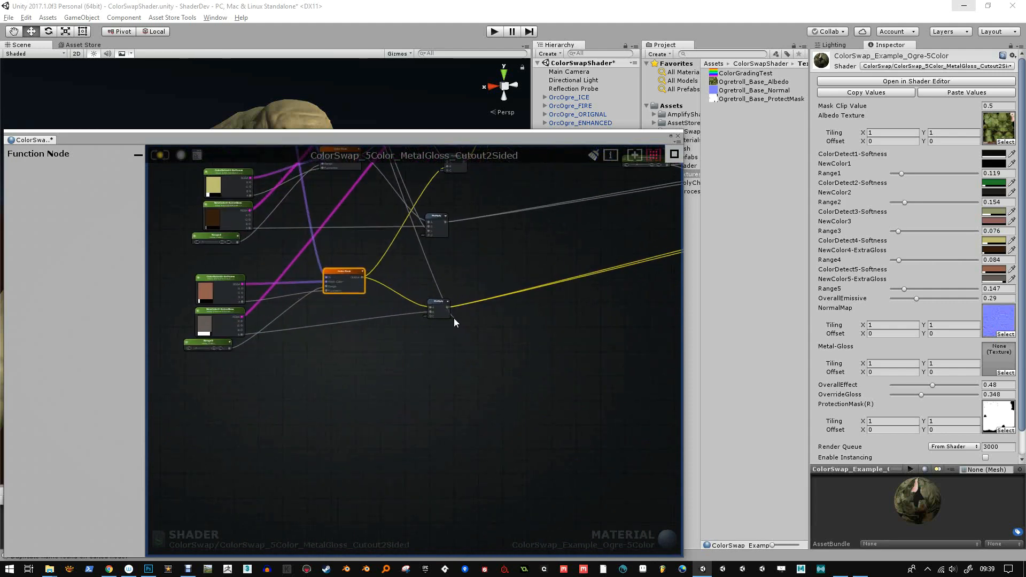
Move the shader editor out of the way and examine the ogre's face, mouth and chest up close
drag(354, 143, 639, 214)
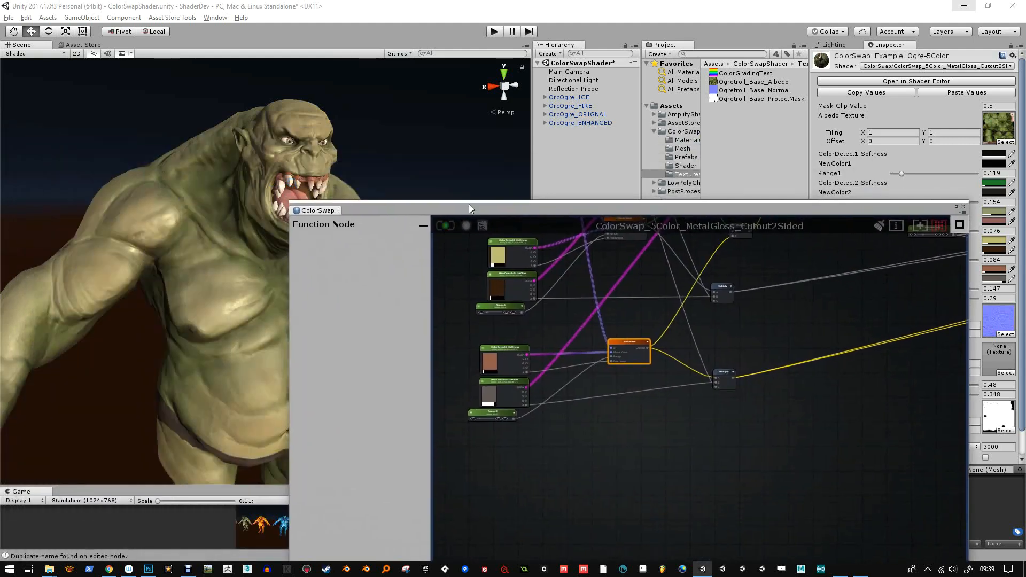
drag(469, 207, 245, 275)
click(739, 273)
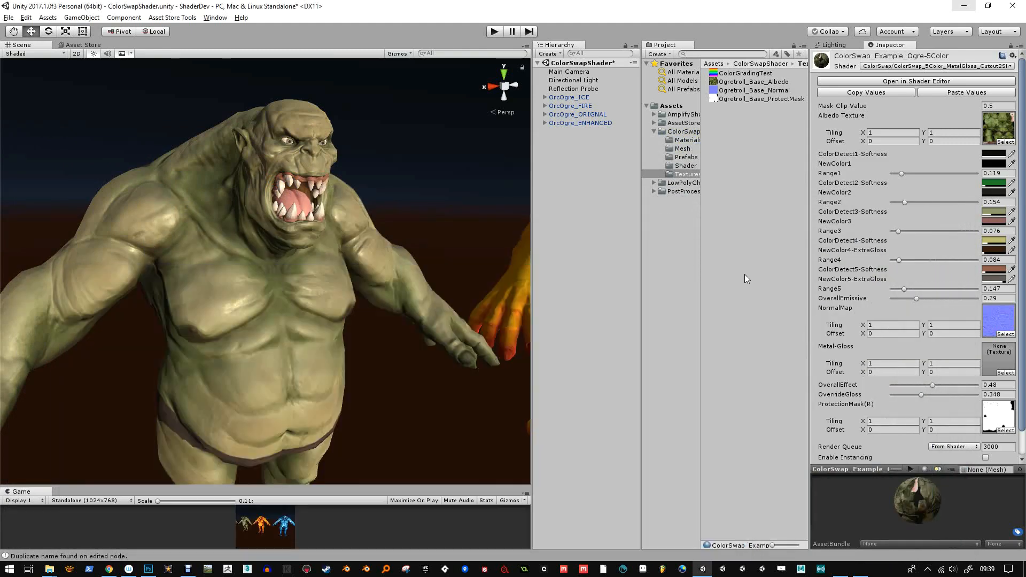
scroll(254, 251, up, 5)
middle_drag(284, 248, 281, 264)
scroll(280, 263, down, 4)
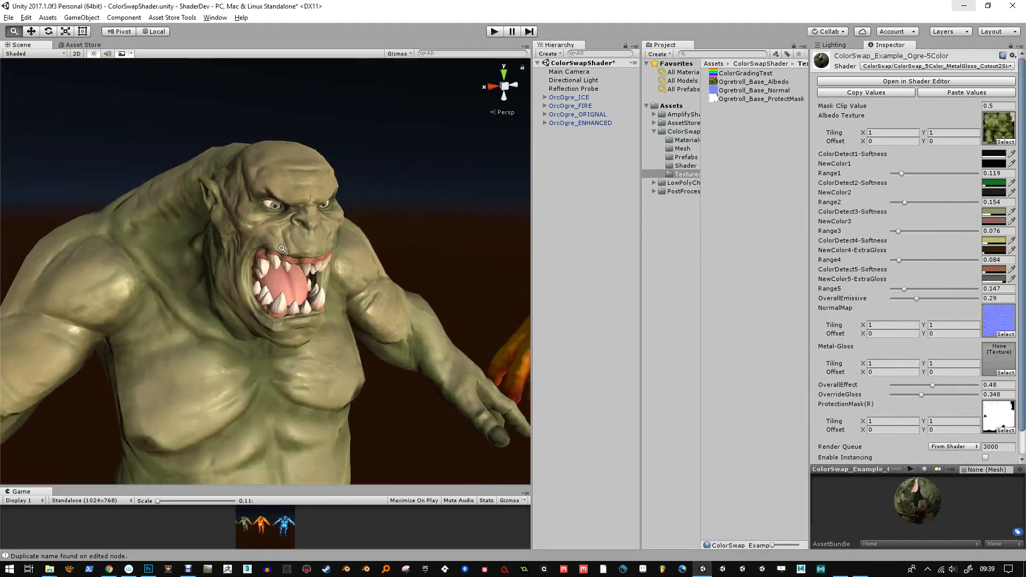
alt+drag(281, 264, 291, 241)
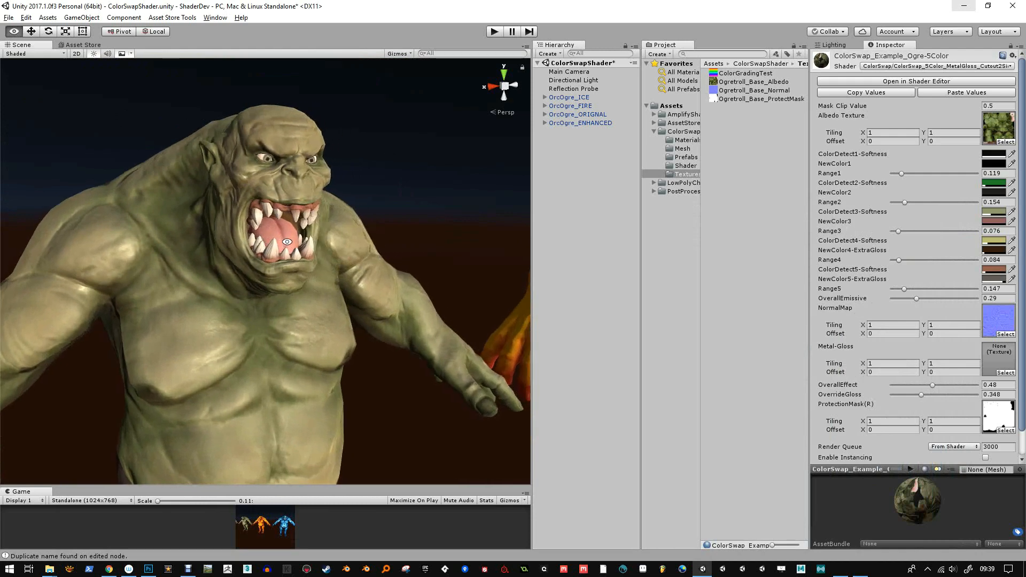
alt+drag(459, 340, 441, 333)
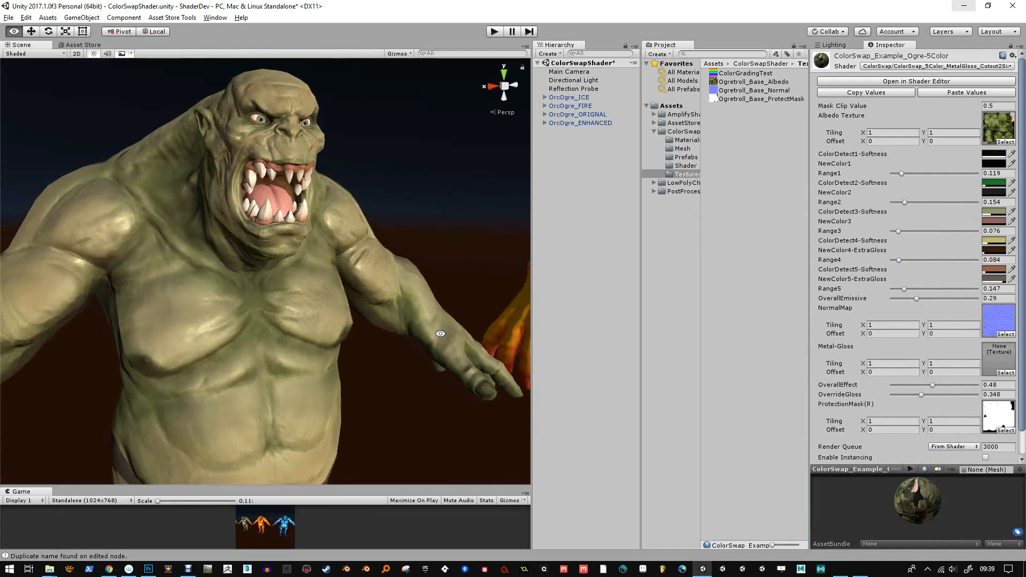
Reopen the shader in the shader editor and move the ProtectionMask node clear of the Albedo Texture node
click(933, 83)
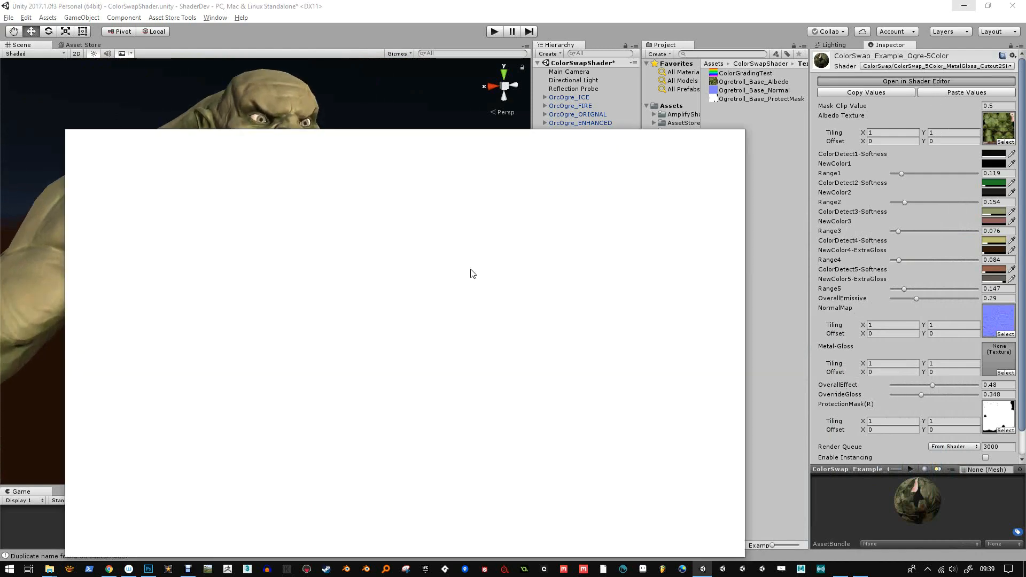
scroll(508, 379, up, 3)
middle_drag(497, 331, 323, 396)
middle_drag(552, 340, 604, 342)
middle_drag(315, 295, 599, 386)
middle_drag(489, 300, 578, 453)
drag(445, 200, 338, 181)
middle_drag(316, 228, 364, 347)
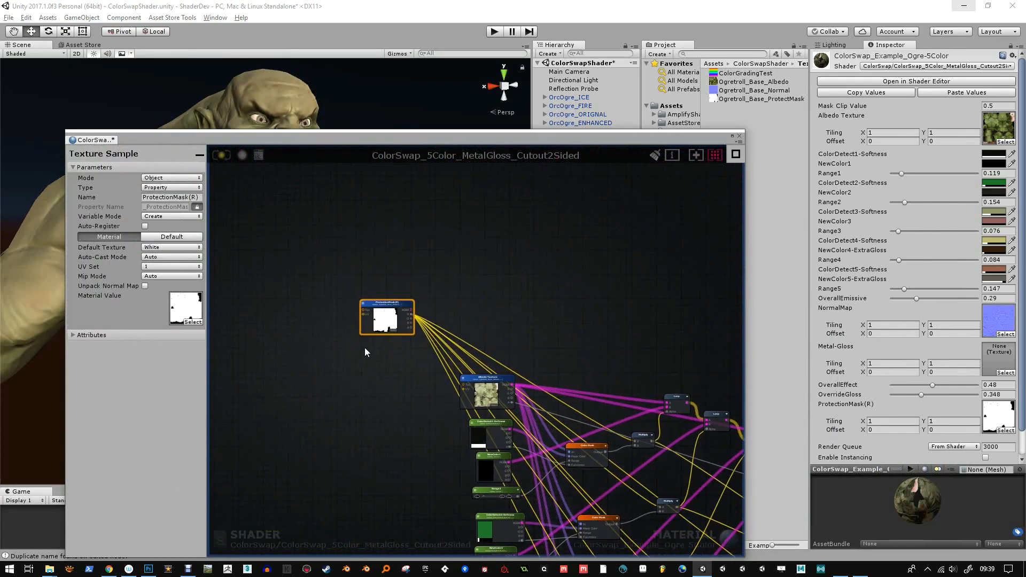
Reposition the ProtectionMask node above the Albedo Texture node so its outgoing wires are easy to follow
scroll(463, 285, up, 3)
right_click(463, 307)
click(466, 302)
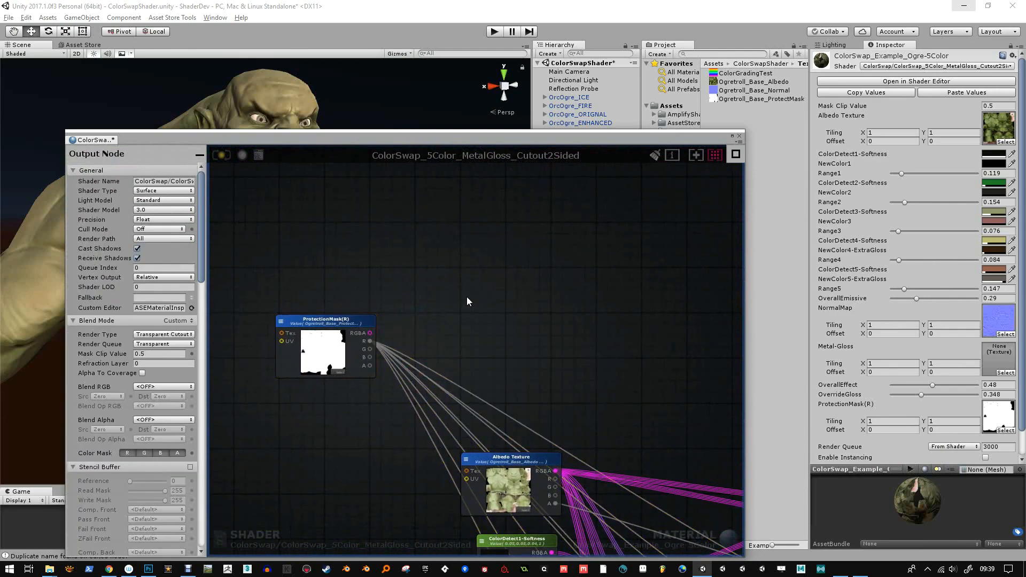
drag(338, 319, 390, 236)
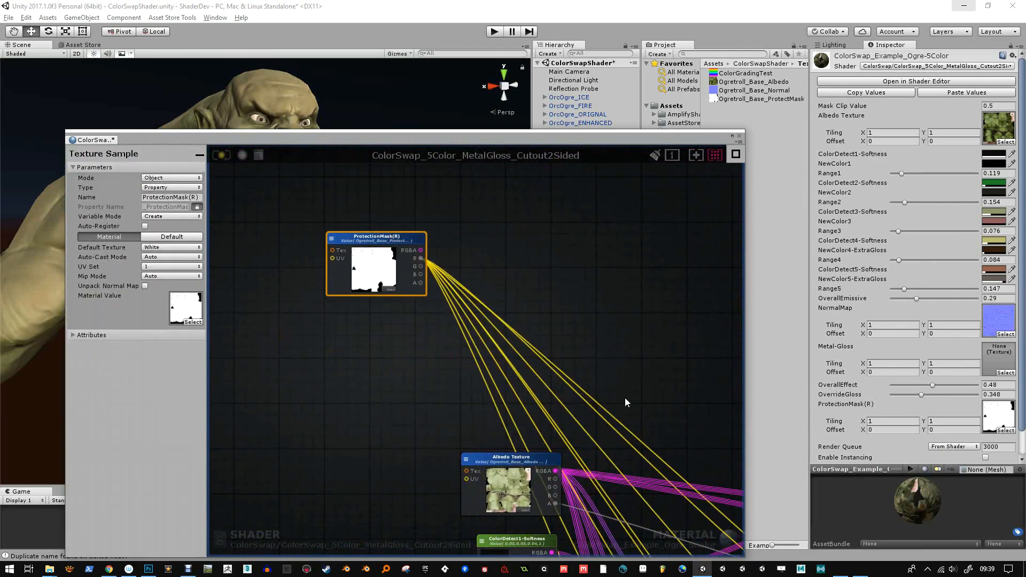
middle_drag(575, 380, 571, 273)
scroll(619, 367, down, 5)
middle_drag(620, 369, 490, 360)
drag(391, 249, 459, 276)
Disconnect the ProtectionMask wire from the fourth colour's gloss Multiply node
mouse_move(567, 423)
middle_down()
mouse_move(489, 266)
mouse_move(531, 336)
mouse_move(527, 298)
middle_up()
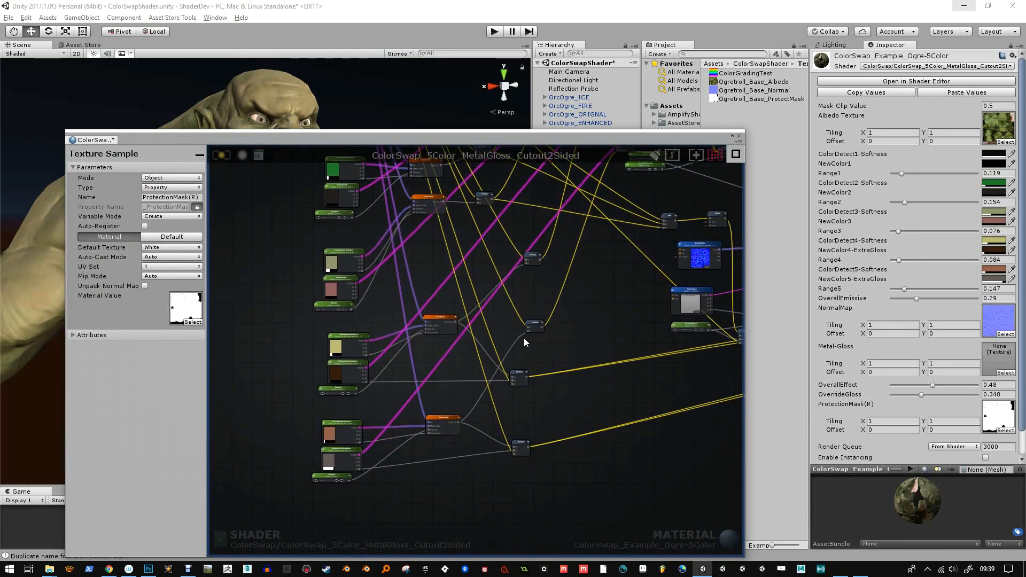
scroll(508, 418, up, 1)
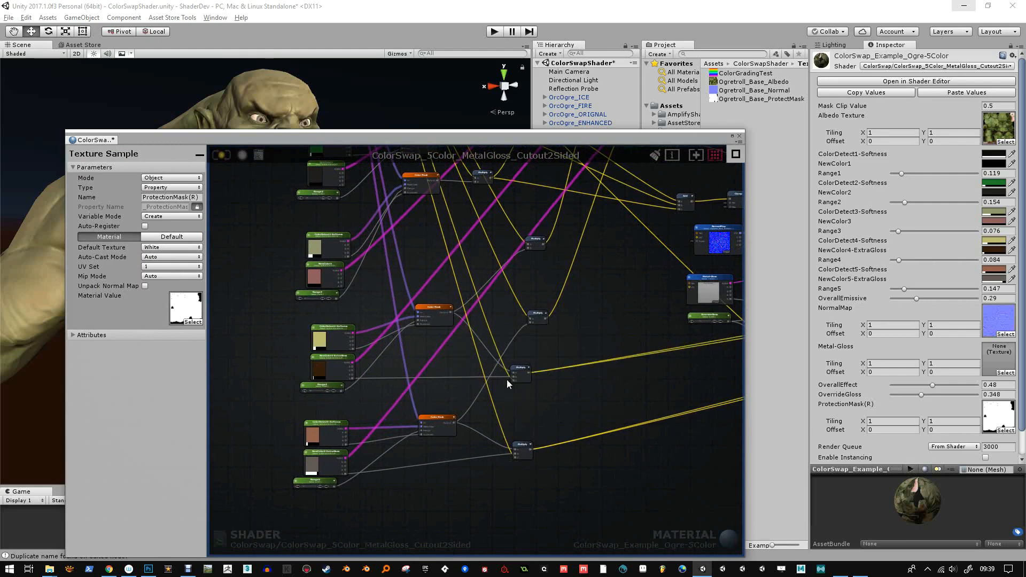
drag(514, 375, 505, 419)
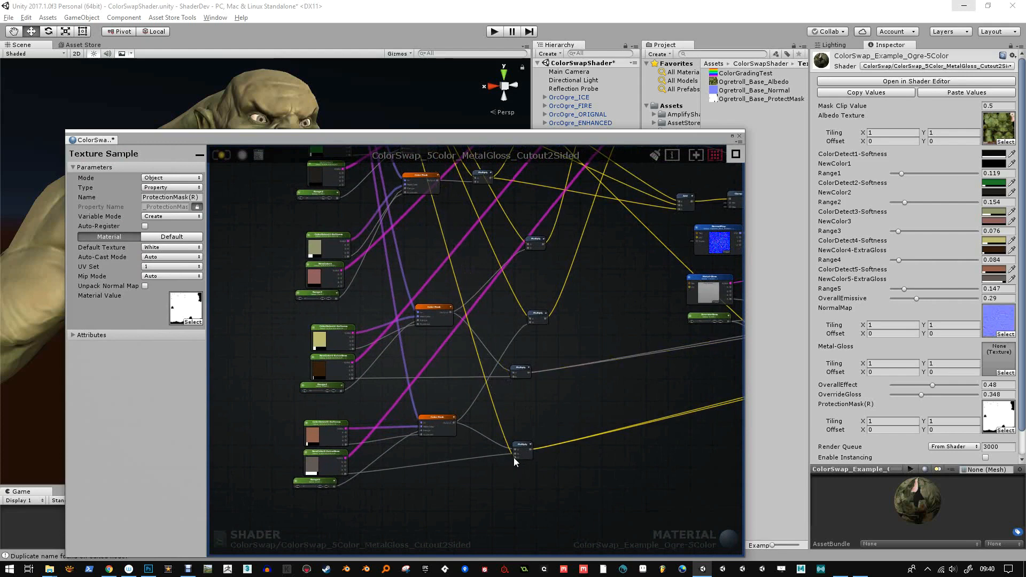
Disconnect the ProtectionMask wire from the fifth colour's gloss Multiply node
drag(514, 456, 508, 455)
scroll(522, 366, up, 3)
click(519, 368)
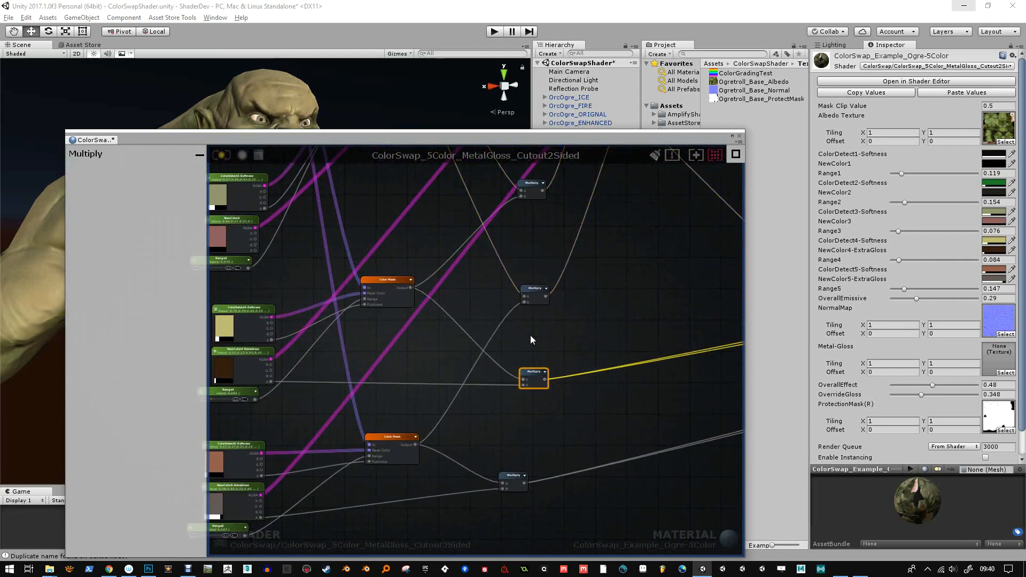
Add a Float node near the gloss Multiply nodes, make it a Property and name it ProtectionLevel
right_click(532, 335)
click(635, 322)
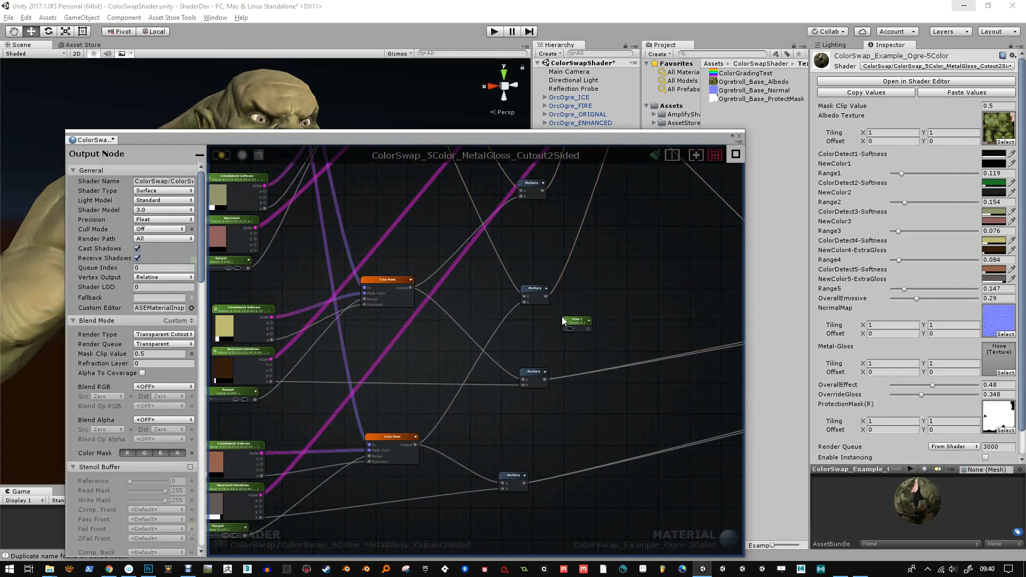
click(563, 319)
click(160, 178)
click(155, 201)
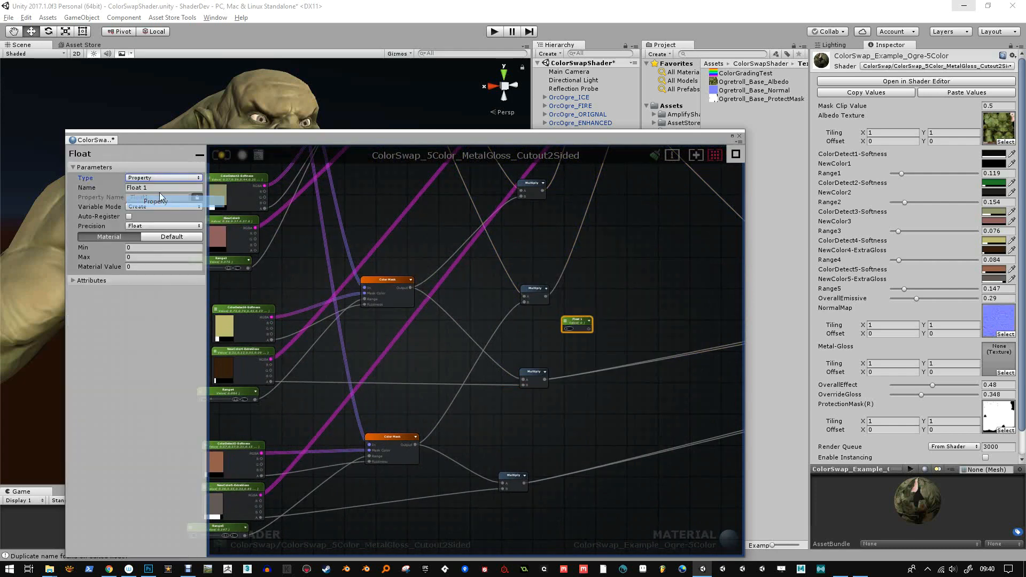
click(98, 187)
text(Pro)
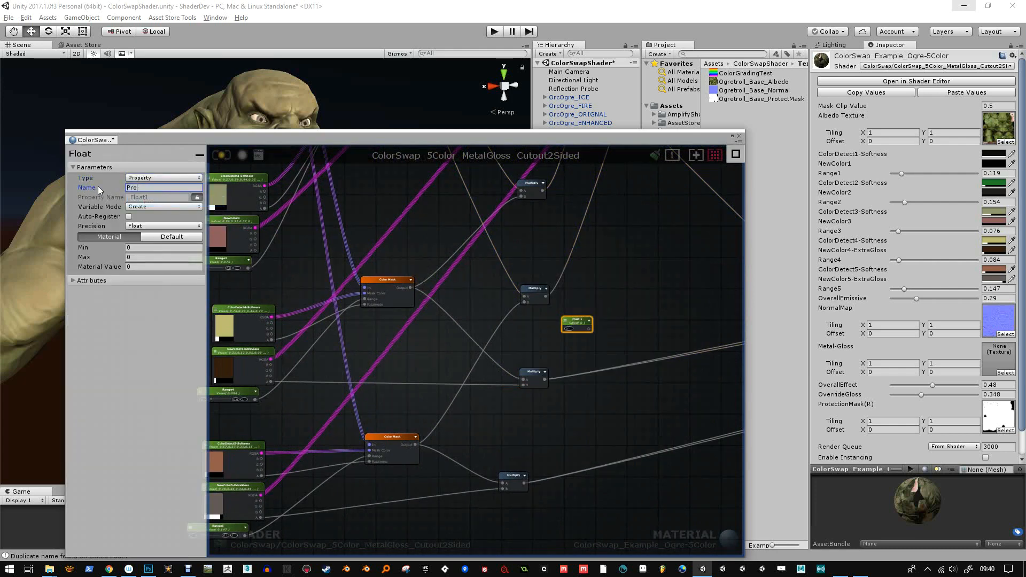
text(tectionLevel)
key(Return)
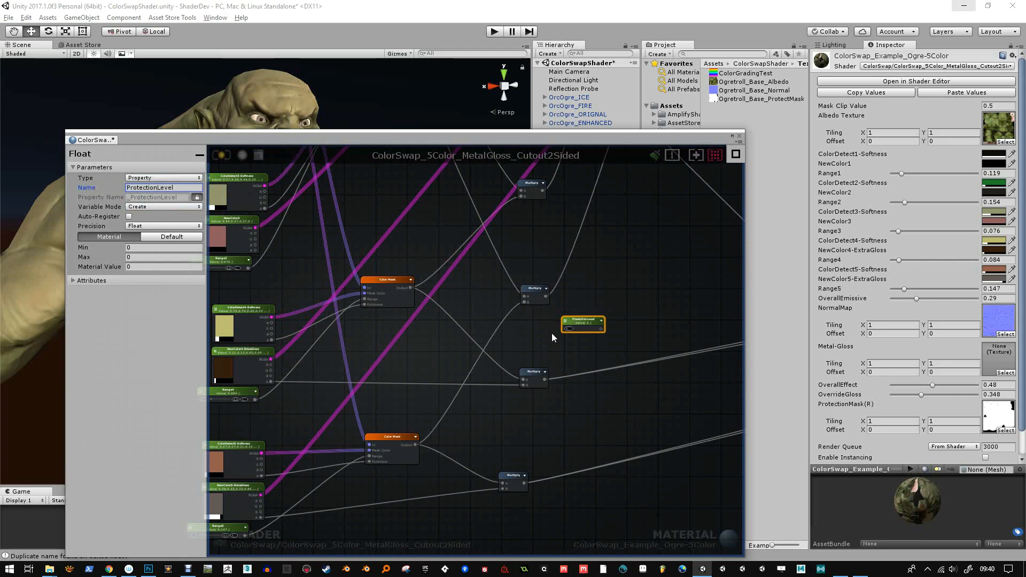
Set ProtectionLevel's maximum and default value to 1 and place the node between the fourth and fifth Color Mask nodes
click(146, 257)
text(1)
click(172, 237)
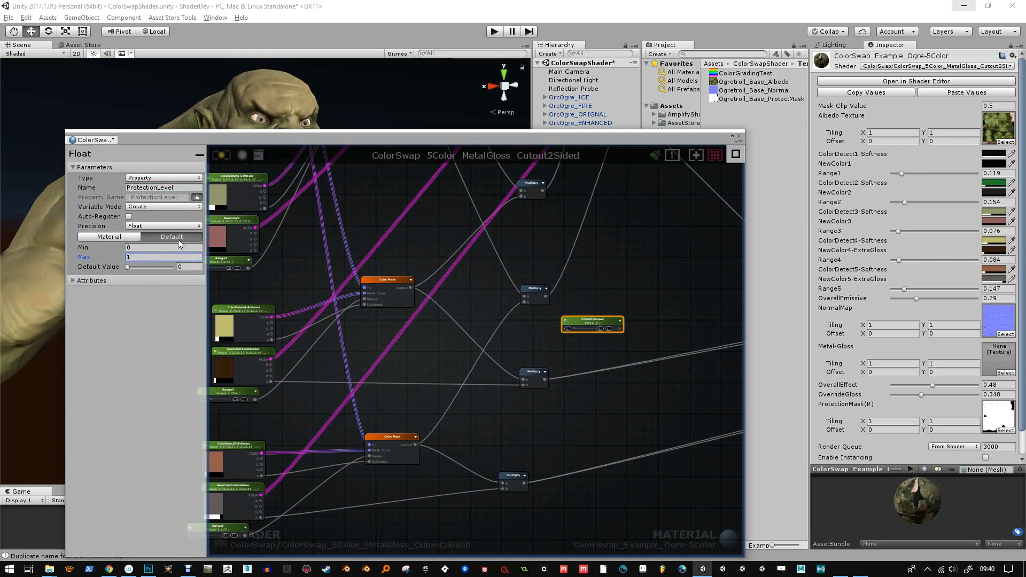
click(190, 266)
text(1)
drag(606, 319, 447, 343)
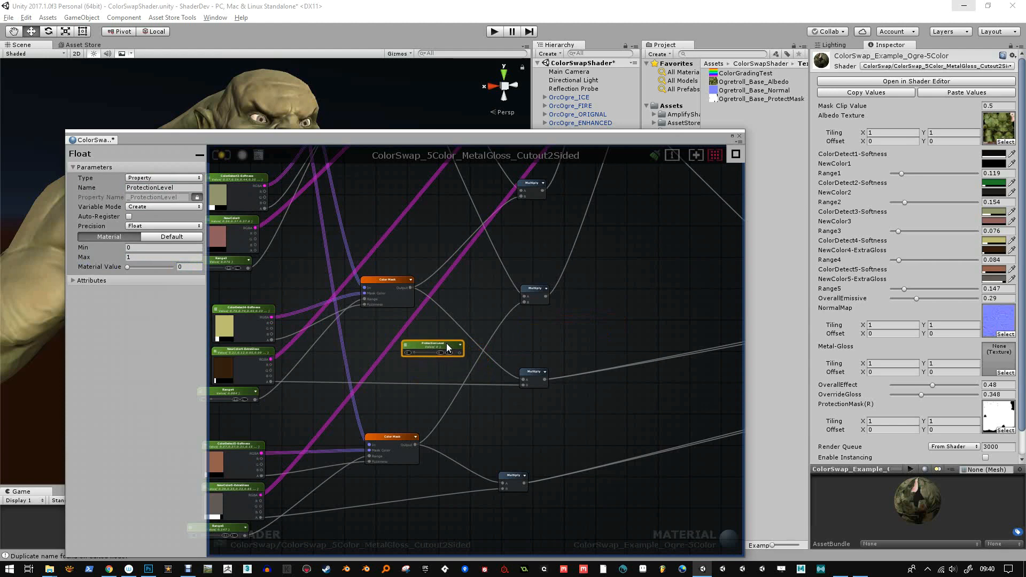
key(m)
click(505, 333)
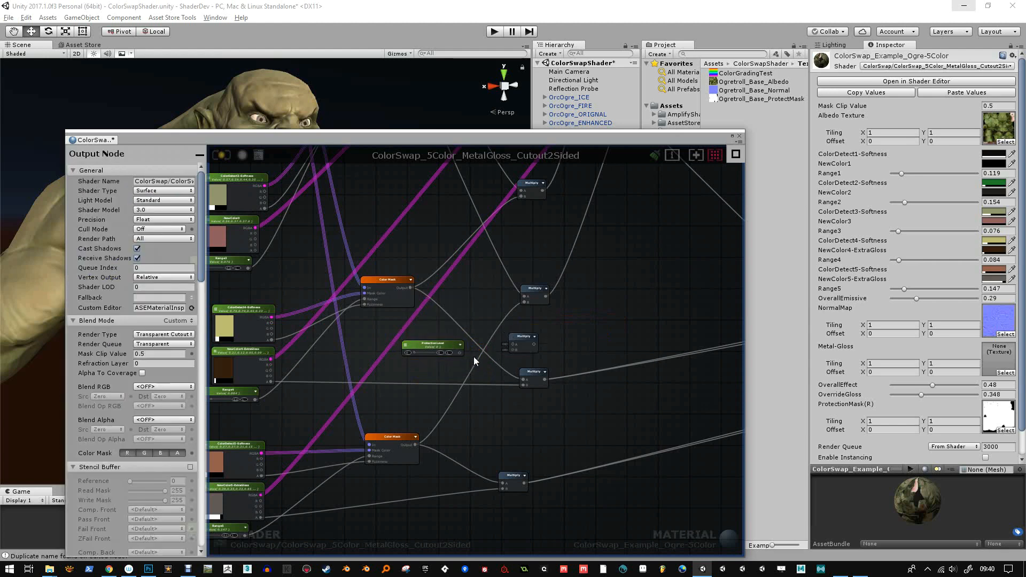
mouse_move(460, 352)
mouse_down()
mouse_move(514, 349)
mouse_move(441, 359)
mouse_up()
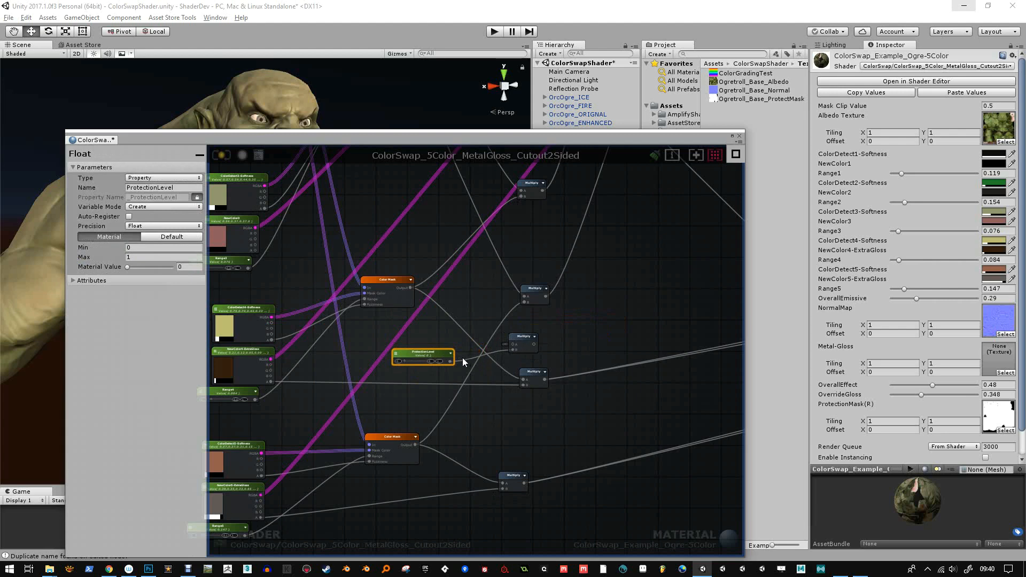
click(524, 336)
key(Delete)
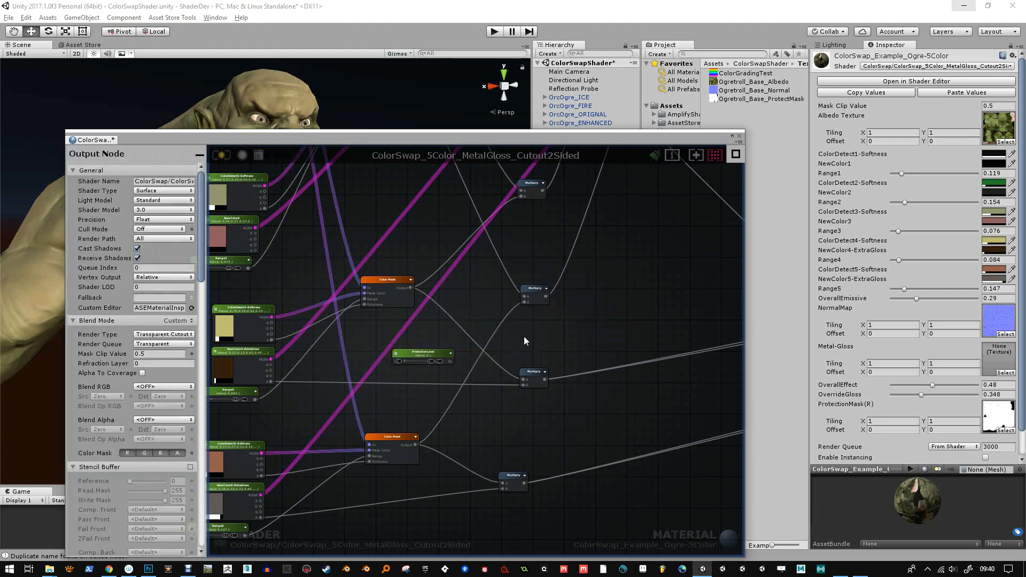
Add a Lerp White To node above the fourth colour's gloss Multiply node and feed ProtectionLevel into its T input
right_click(543, 329)
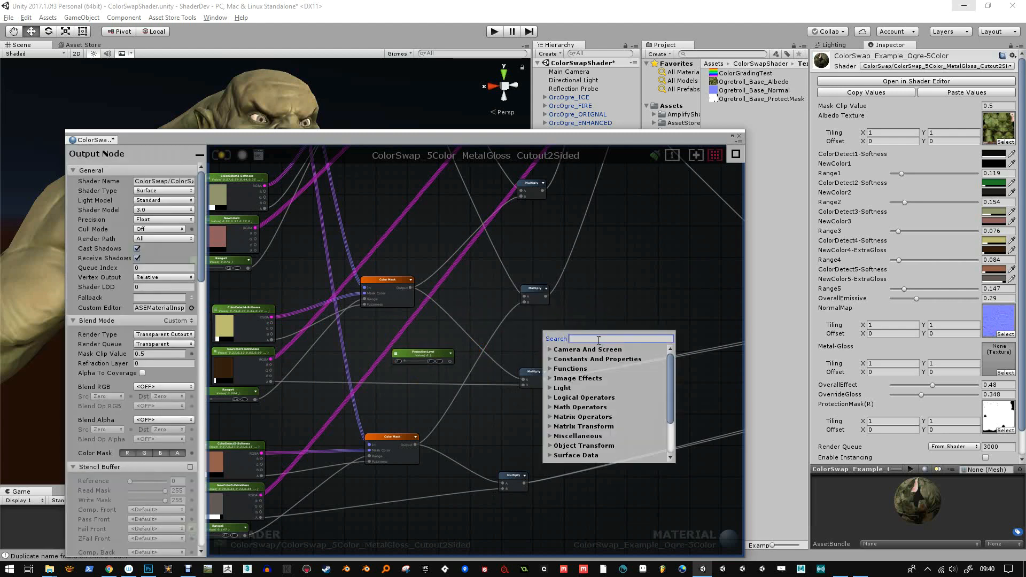
text(lerp)
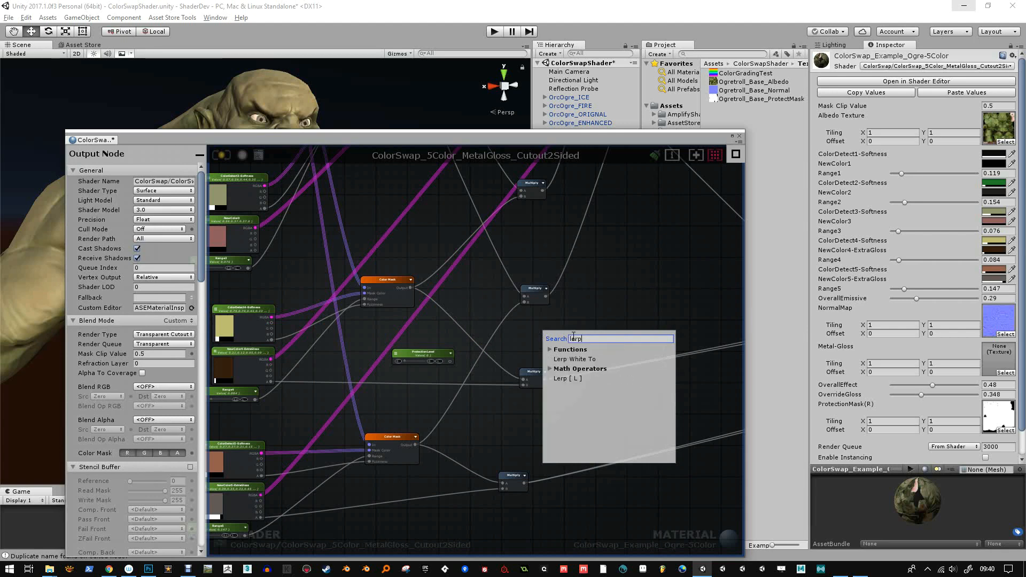
click(586, 359)
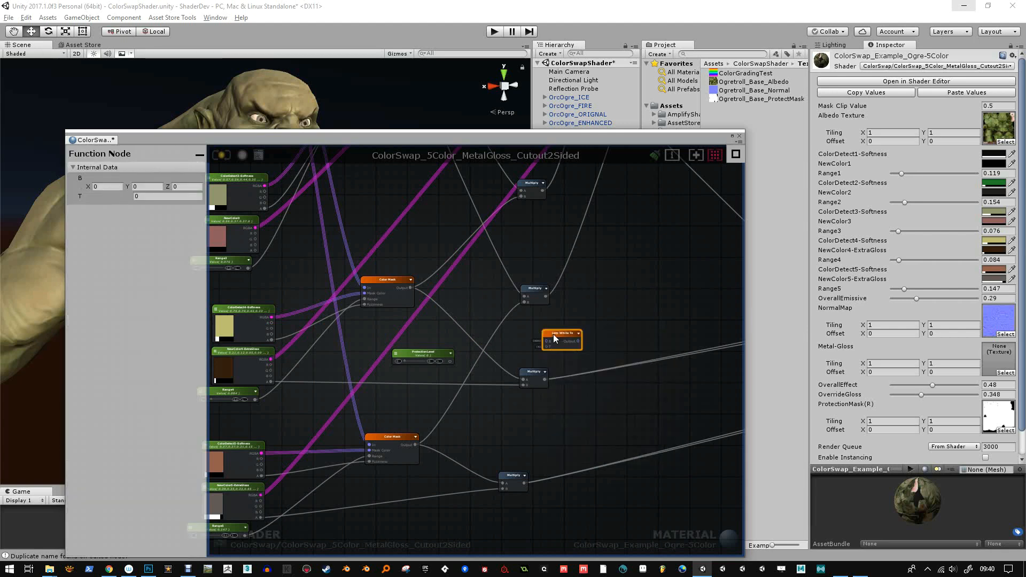
drag(553, 335, 505, 339)
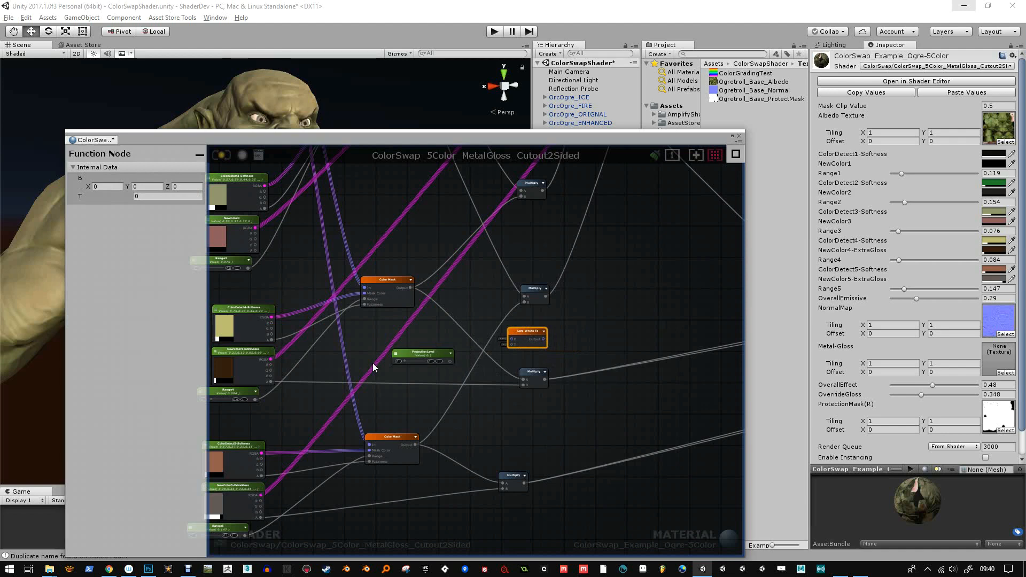
scroll(451, 354, up, 2)
scroll(451, 354, up, 1)
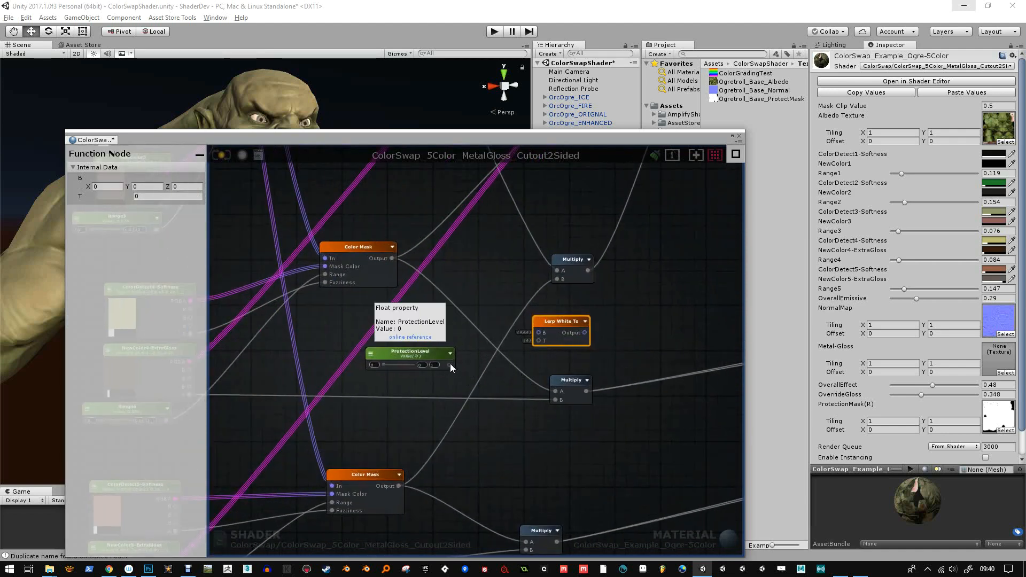
drag(450, 365, 539, 341)
Connect the ProtectionMask texture's red channel to the B input of the Lerp White To node
scroll(551, 353, down, 3)
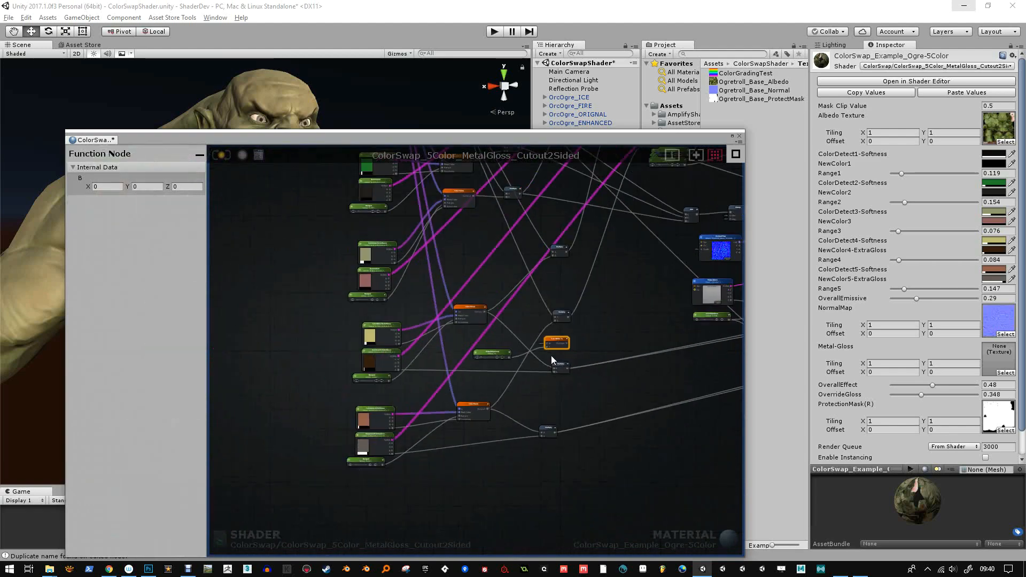
scroll(550, 356, down, 3)
middle_drag(406, 268, 401, 318)
scroll(464, 234, up, 1)
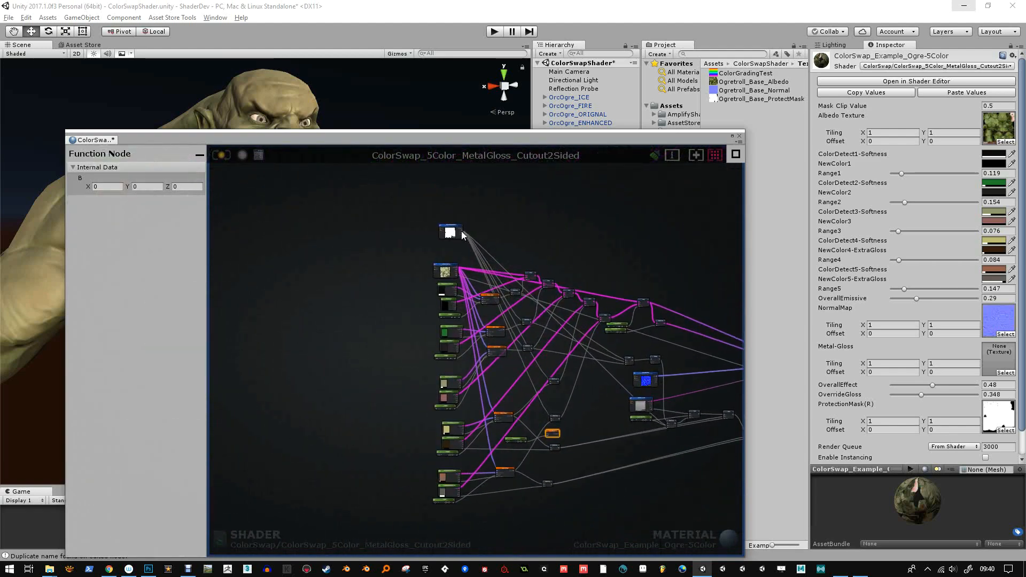
drag(462, 229, 492, 228)
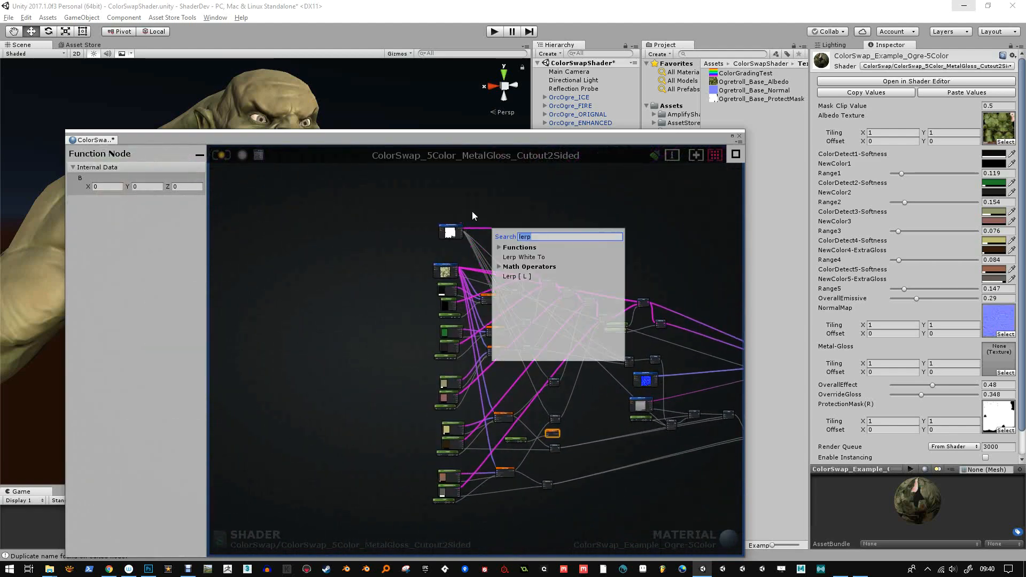
click(473, 212)
scroll(469, 224, up, 3)
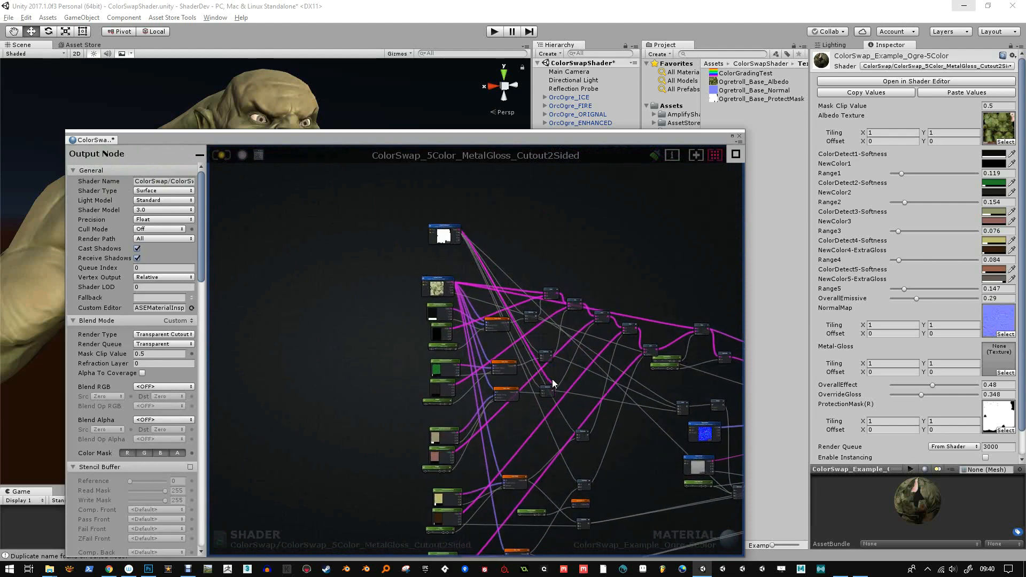
scroll(470, 226, up, 4)
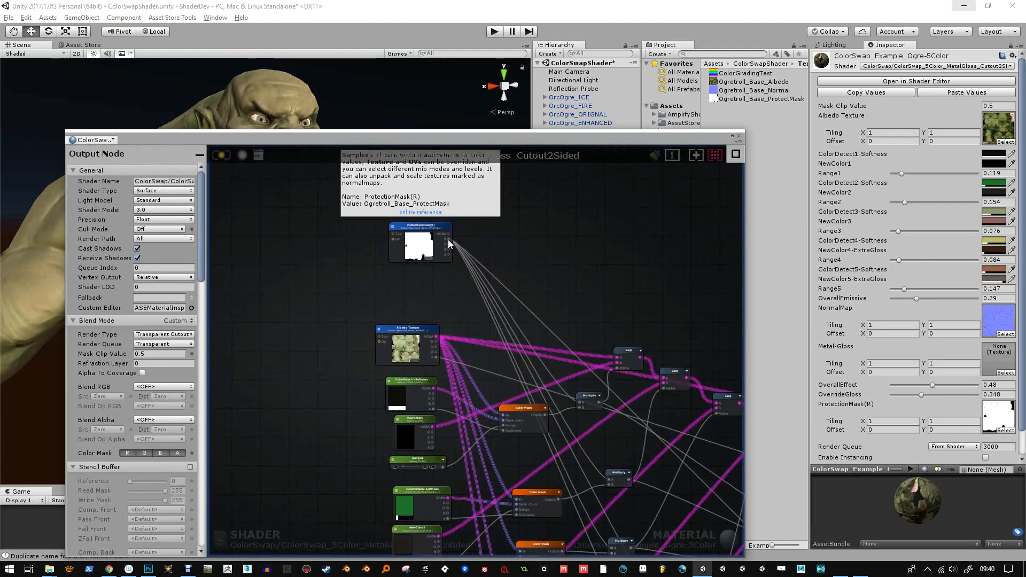
drag(448, 239, 477, 148)
middle_drag(554, 322, 477, 149)
drag(477, 148, 583, 407)
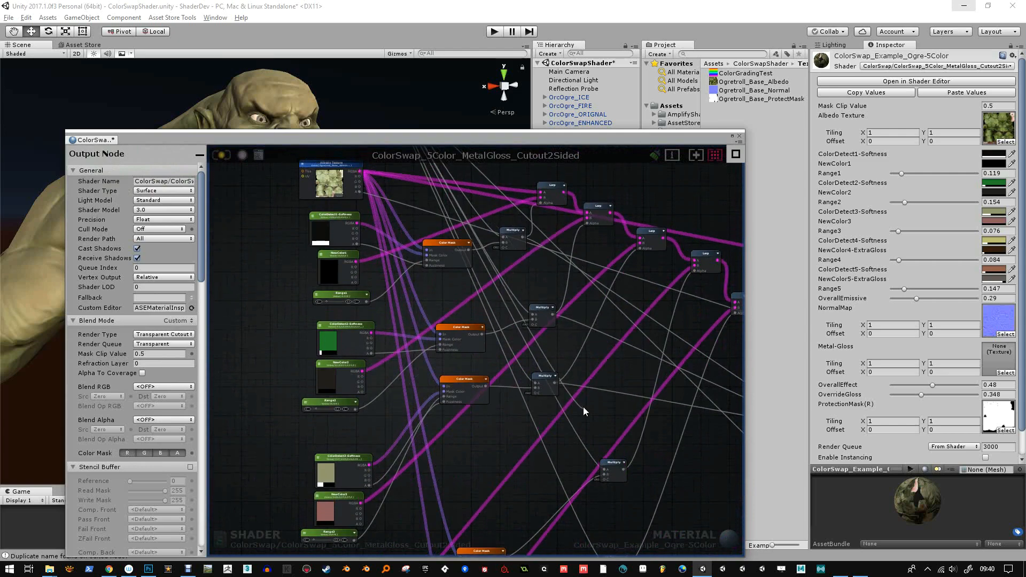
middle_drag(583, 408, 535, 251)
drag(584, 407, 553, 386)
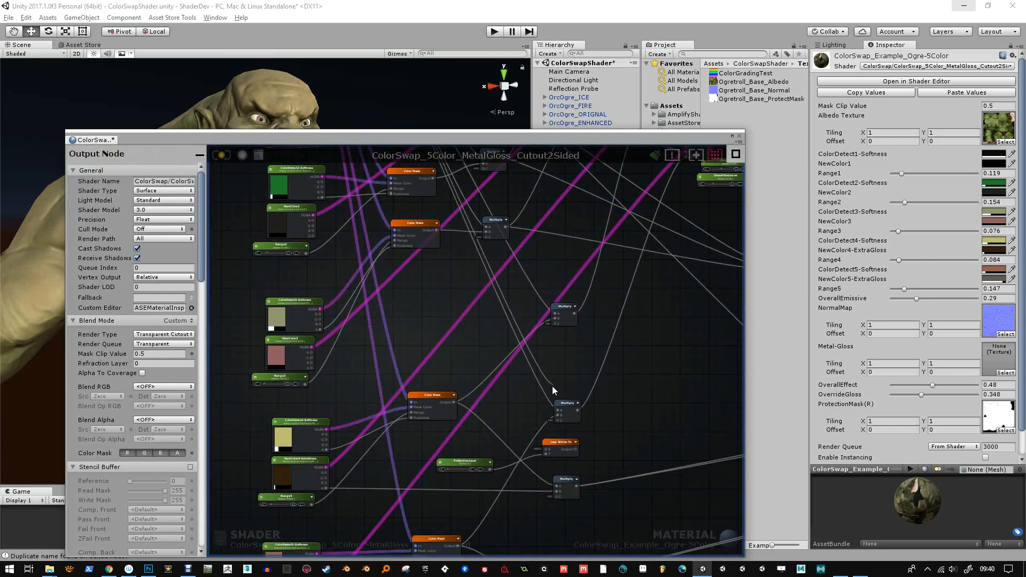
middle_drag(553, 386, 541, 277)
drag(553, 386, 533, 328)
scroll(537, 343, up, 3)
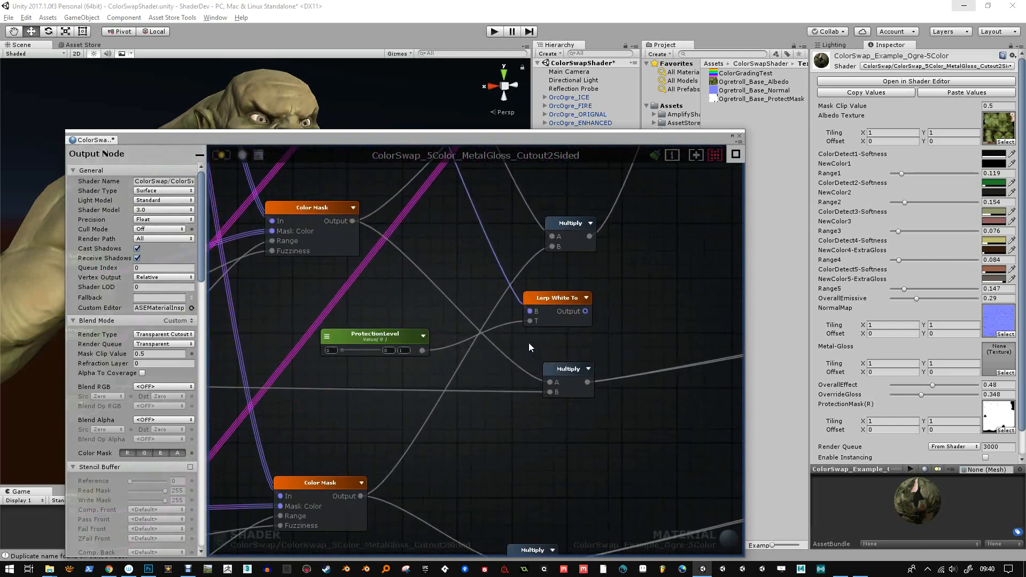
Make room between the ProtectionLevel, Lerp White To and fourth gloss Multiply nodes, and wire the Lerp output into that Multiply's C input
scroll(530, 347, down, 1)
scroll(585, 332, down, 4)
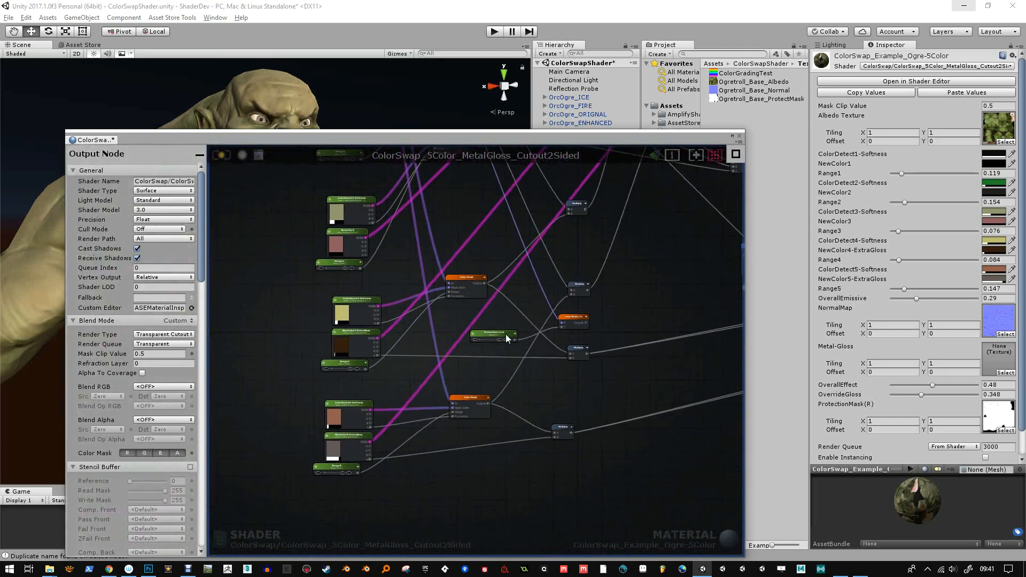
drag(581, 352, 608, 353)
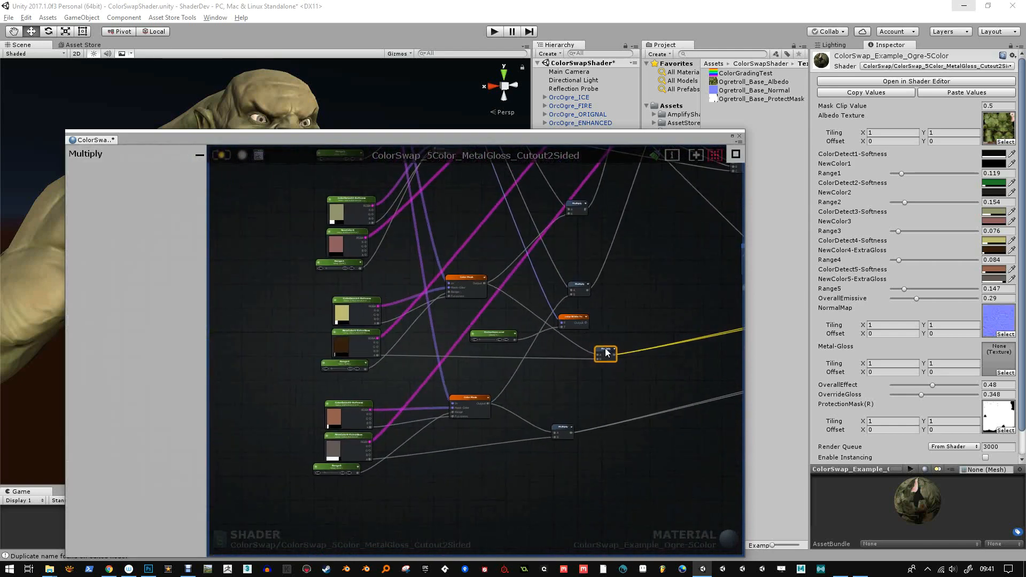
drag(493, 335, 469, 351)
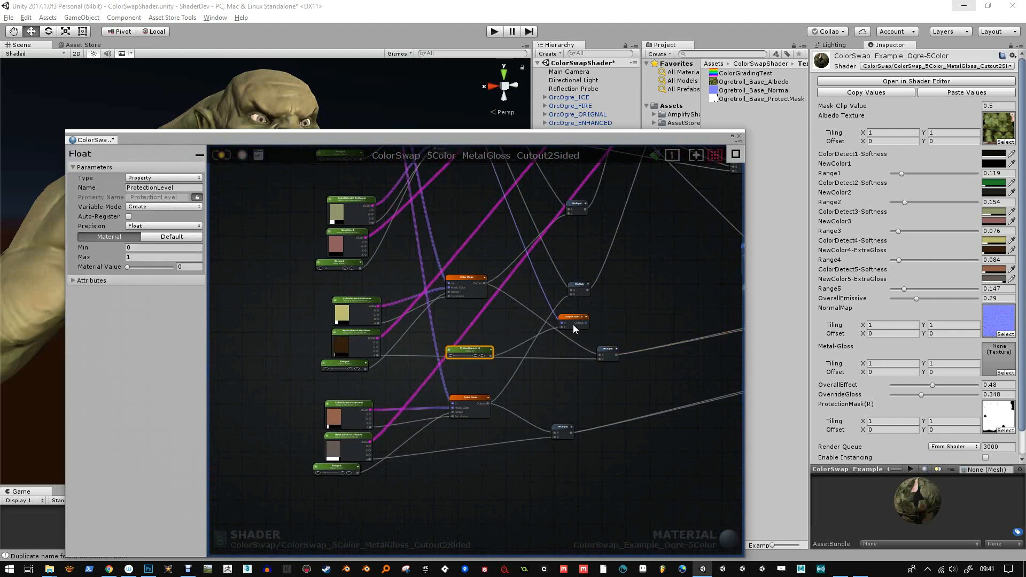
drag(575, 329, 550, 379)
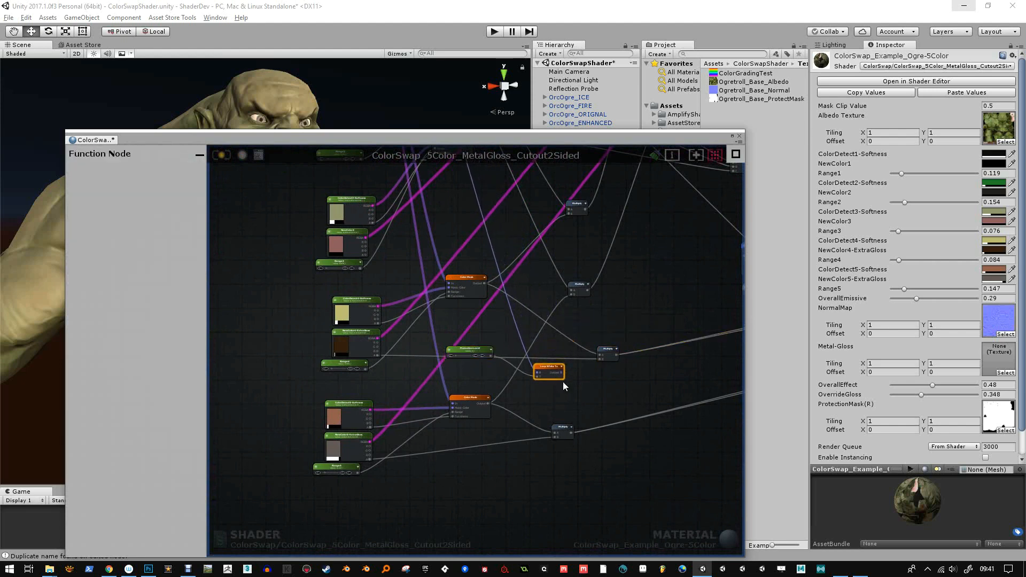
scroll(563, 382, up, 2)
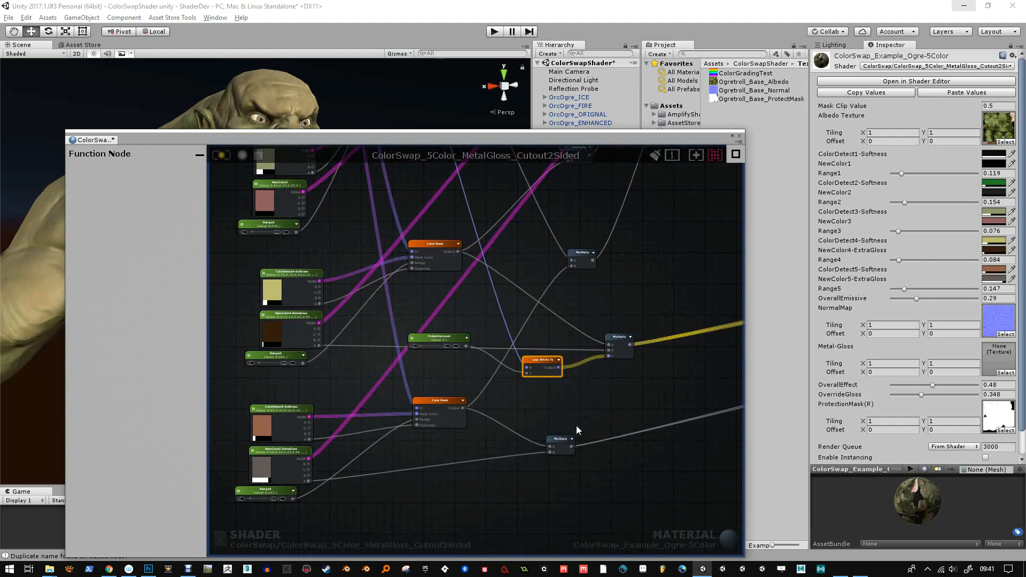
Move the fifth colour's gloss Multiply node below the fourth's and wire the Lerp White To output into its C input
drag(559, 440, 639, 396)
drag(559, 368, 627, 413)
scroll(511, 354, down, 6)
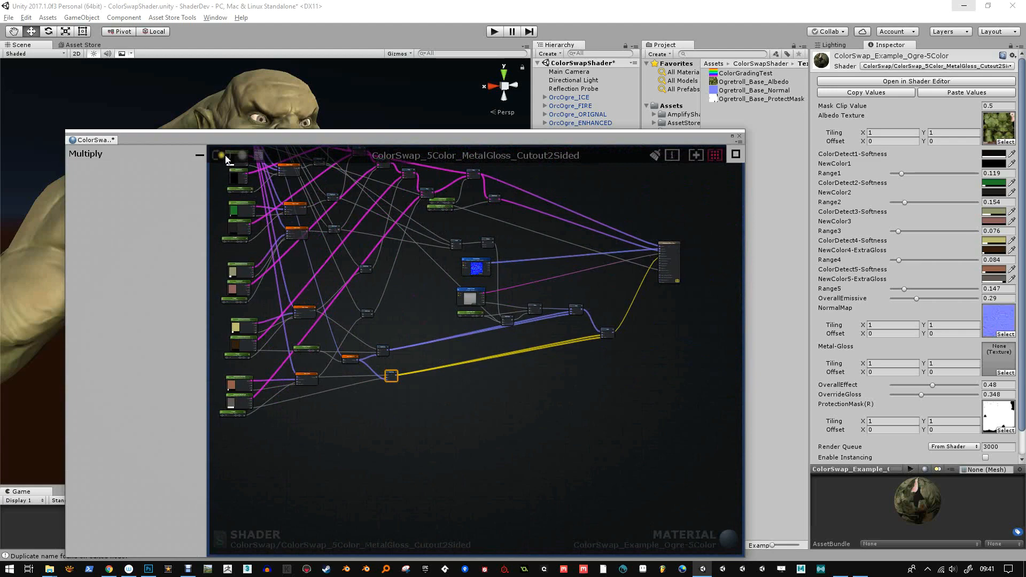
Append "(last2Color" to the ProtectionLevel property's name and update the shader
scroll(339, 374, up, 6)
middle_drag(342, 356, 477, 395)
click(329, 293)
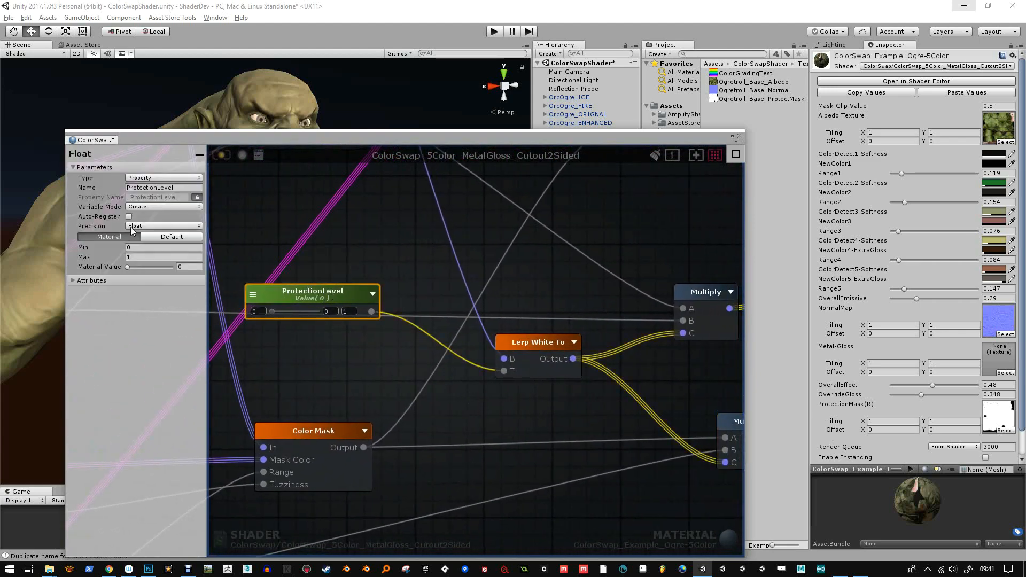
click(184, 188)
text((last2)
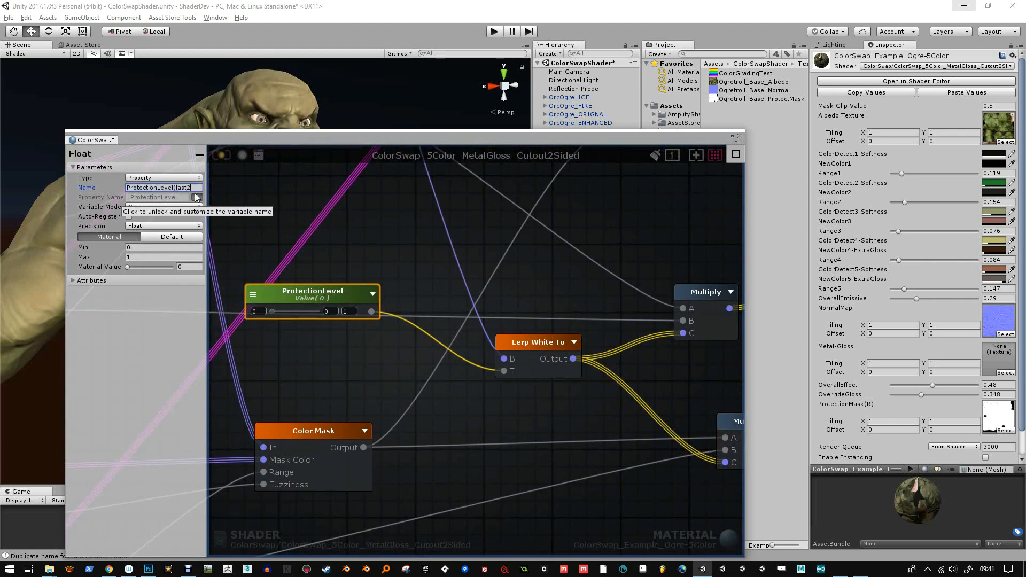
text(Color)
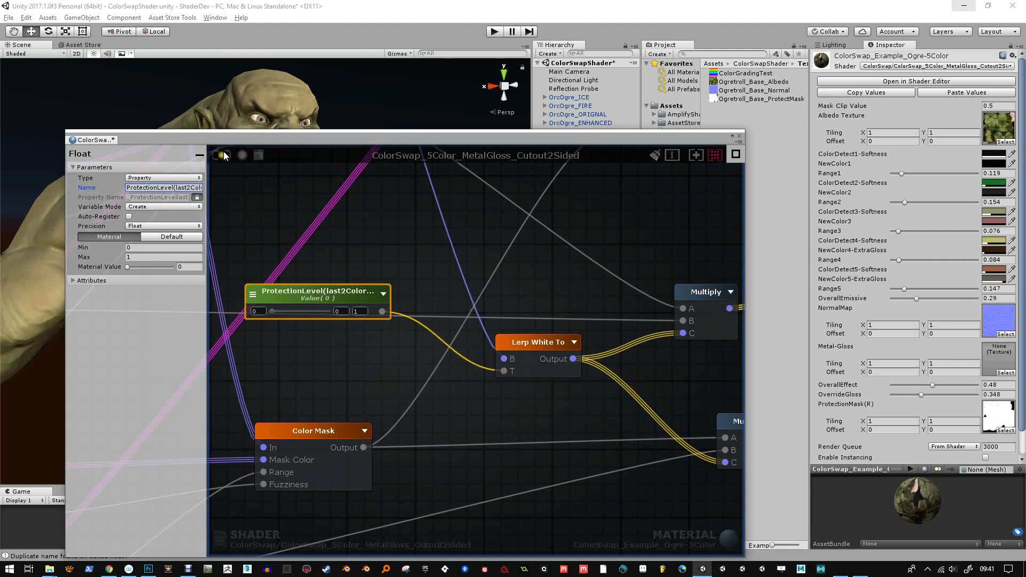
click(223, 154)
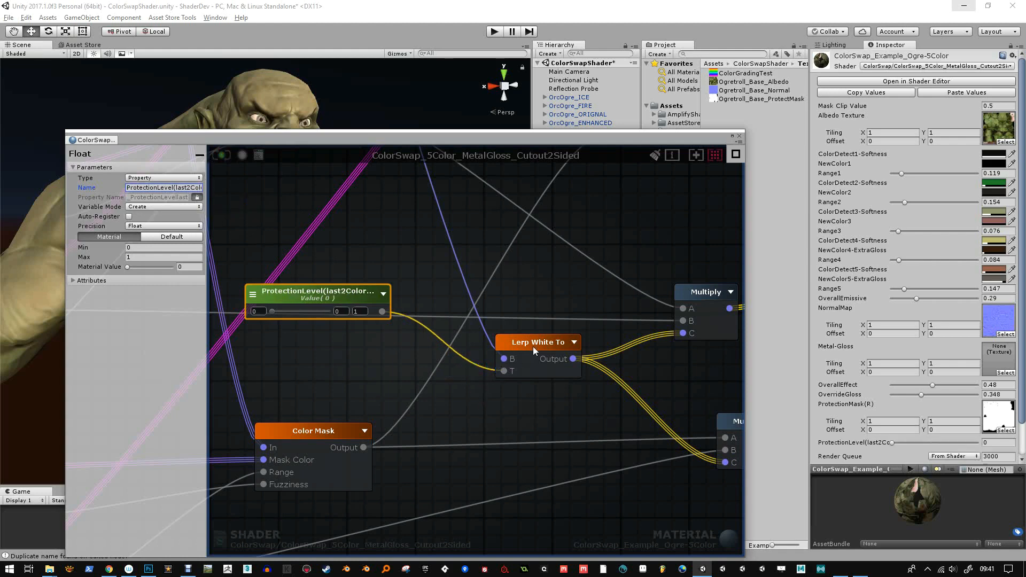
Move the shader editor down out of the way so the ogre in the scene is uncovered
scroll(533, 346, down, 5)
scroll(588, 364, up, 3)
scroll(535, 369, down, 3)
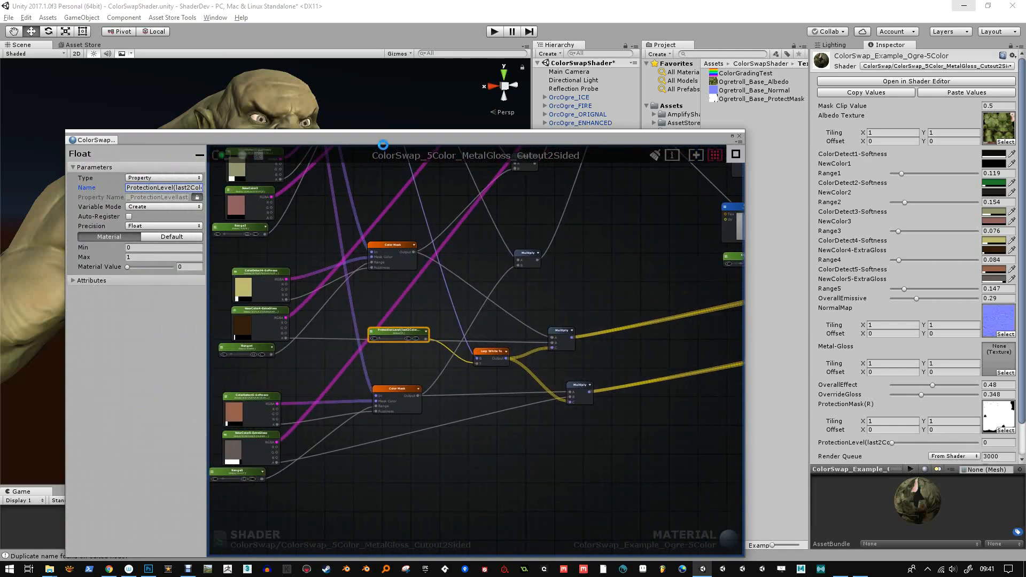
drag(452, 140, 331, 454)
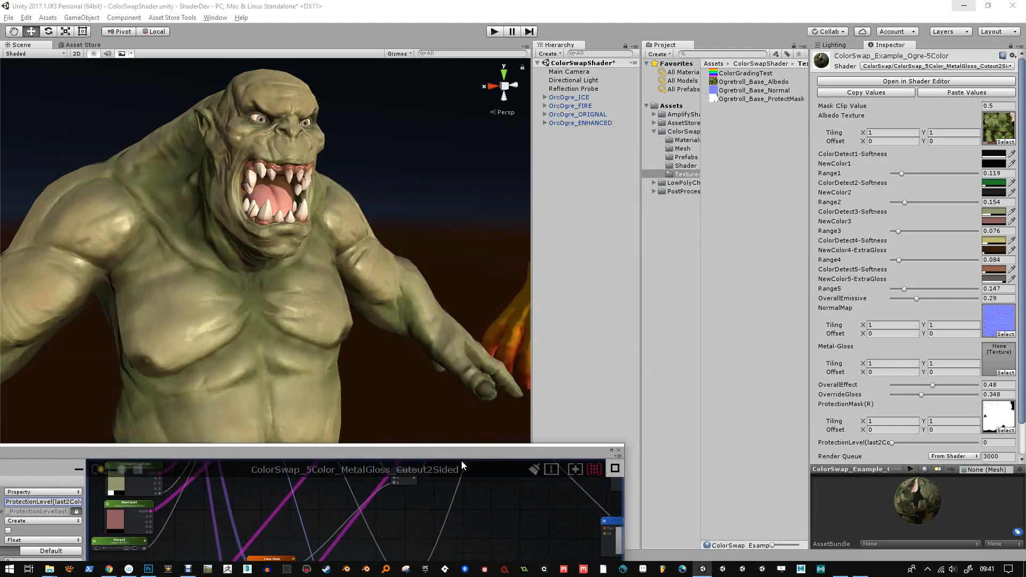
Try raising the ProtectionLevel, return it to 0, and check the ogre's mouth up close
drag(893, 444, 859, 441)
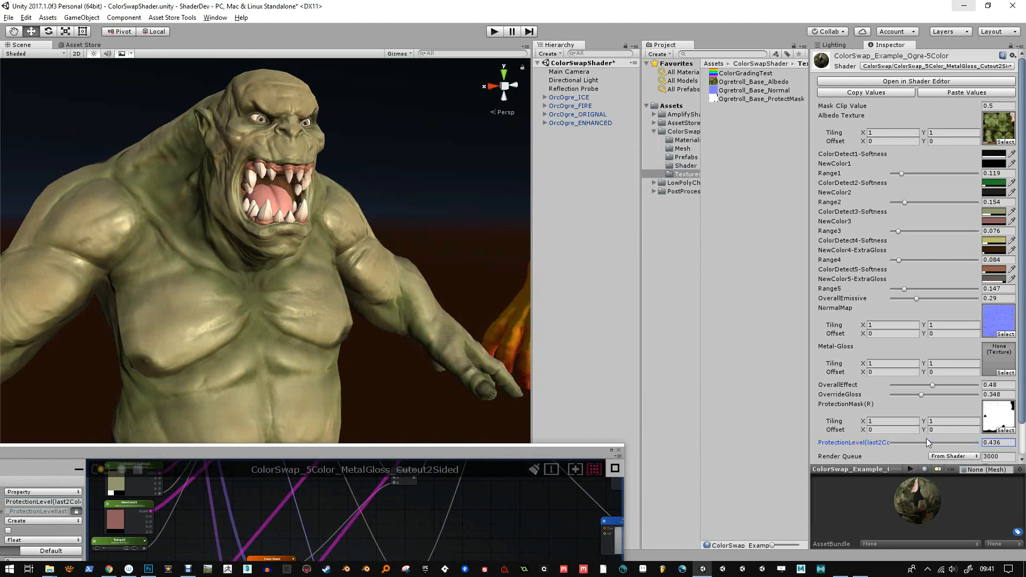
mouse_move(283, 195)
alt+mouse_down()
mouse_move(284, 216)
mouse_move(288, 207)
alt+mouse_up()
alt+right_drag(287, 207, 315, 328)
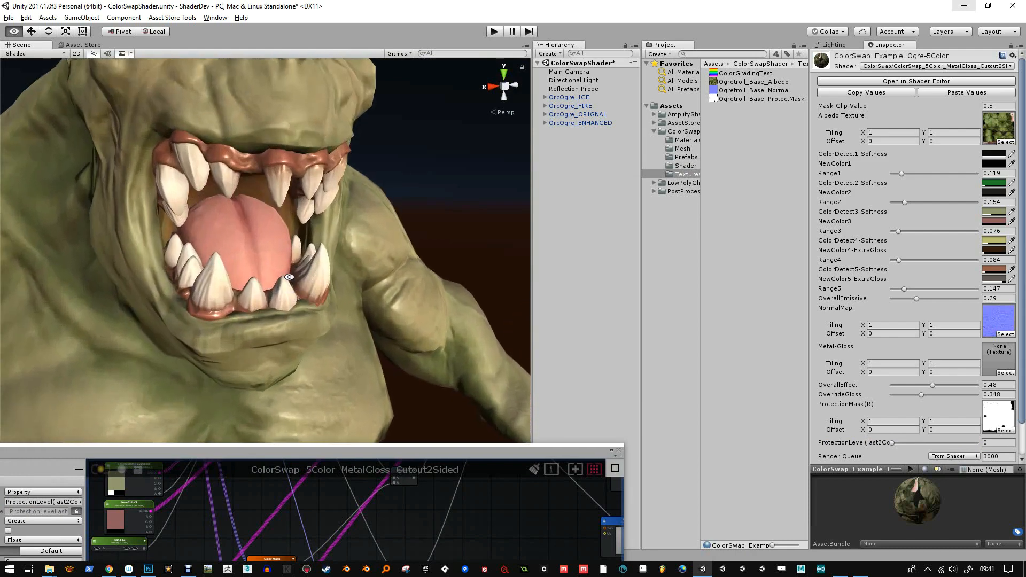
Set ColorDetect5-Softness to the orange CC7154 with alpha 42, and raise OverrideGloss to 0.618
click(995, 270)
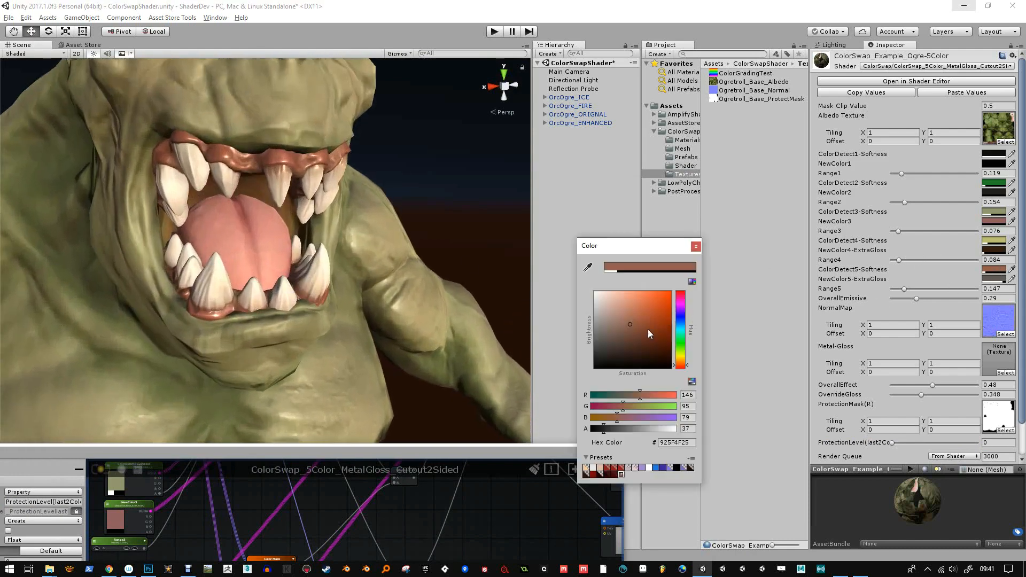
drag(625, 429, 606, 428)
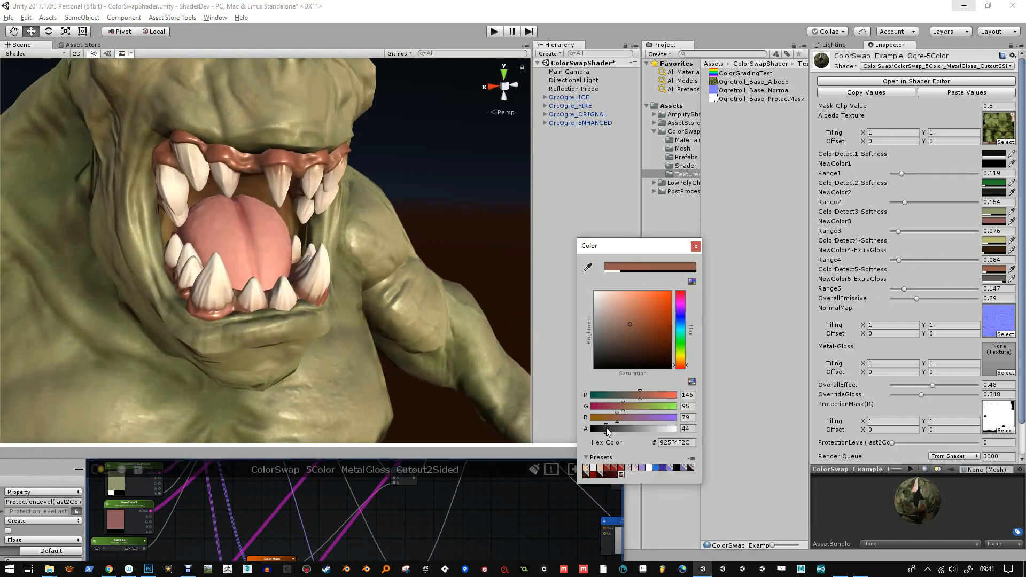
mouse_move(644, 316)
mouse_down()
mouse_move(642, 327)
mouse_move(638, 305)
mouse_up()
drag(639, 308, 639, 308)
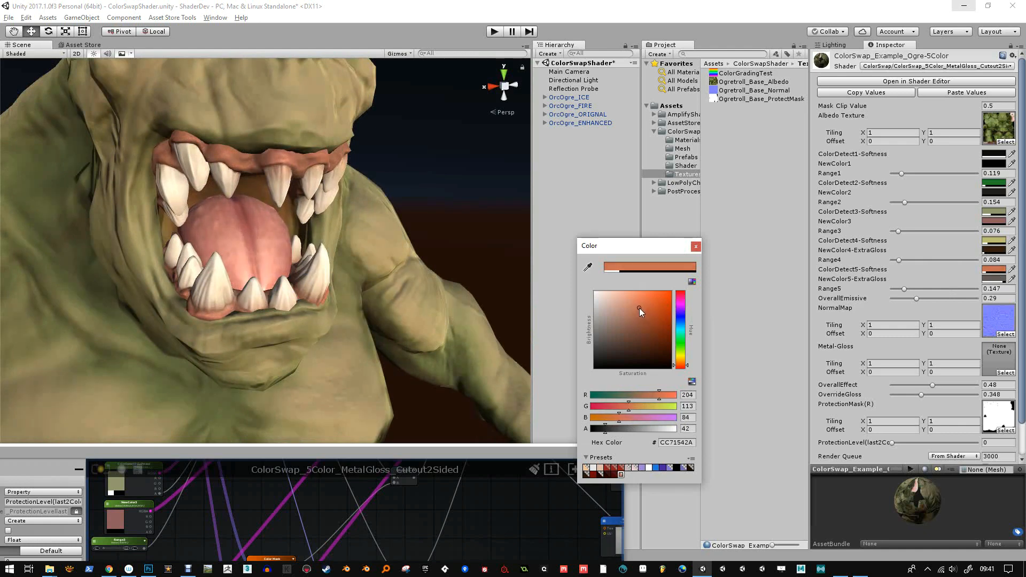
middle_drag(289, 214, 317, 221)
mouse_move(919, 395)
mouse_down()
mouse_move(957, 393)
mouse_move(911, 392)
mouse_move(965, 391)
mouse_move(935, 389)
mouse_move(945, 386)
mouse_up()
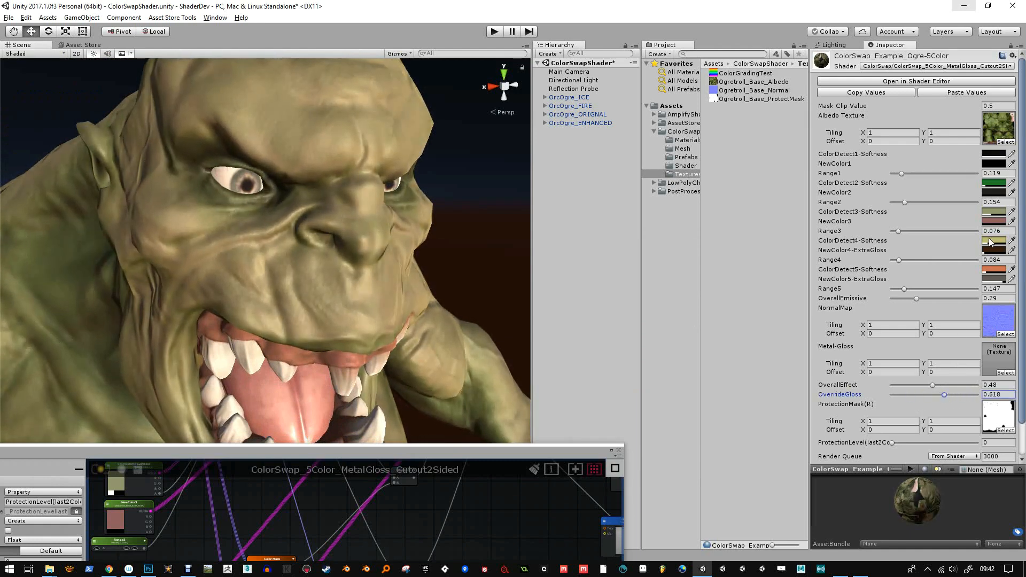
Sample a pale cream from the ogre for ColorDetect4-Softness, and raise NewColor4-ExtraGloss's alpha to its maximum, checking the eye up close
click(1012, 241)
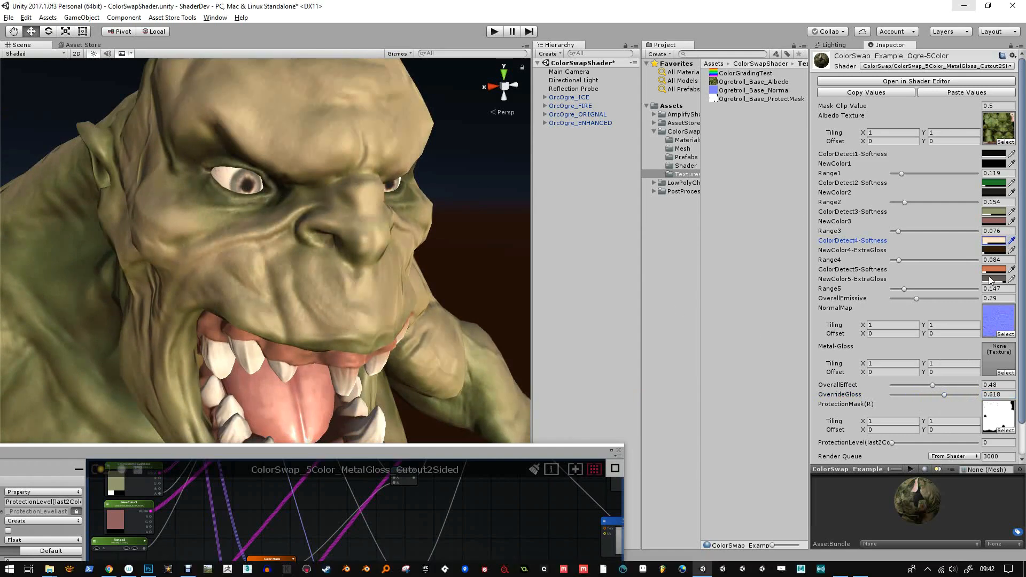
click(995, 251)
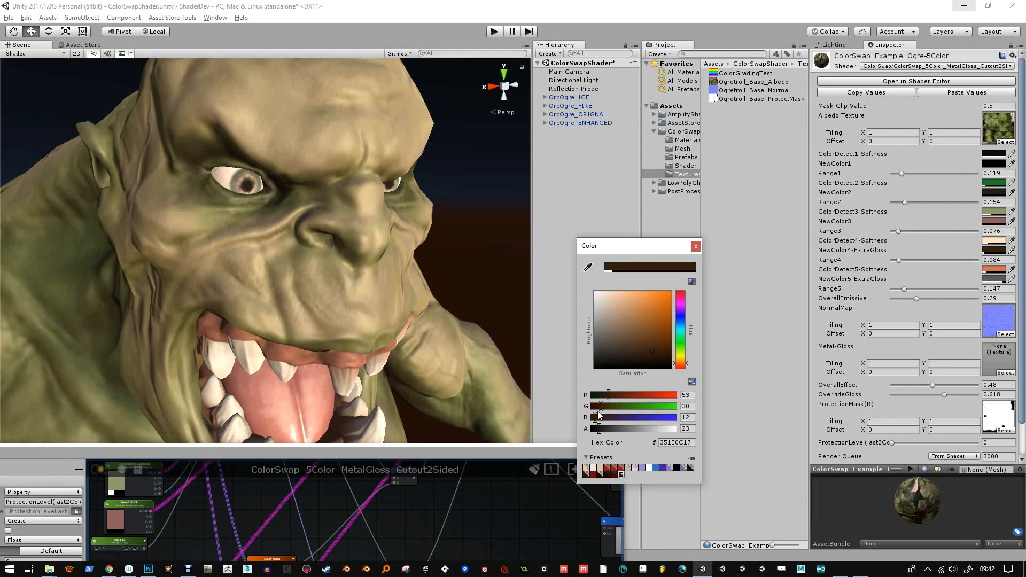
drag(604, 428, 677, 428)
middle_drag(205, 215, 275, 213)
scroll(275, 213, up, 8)
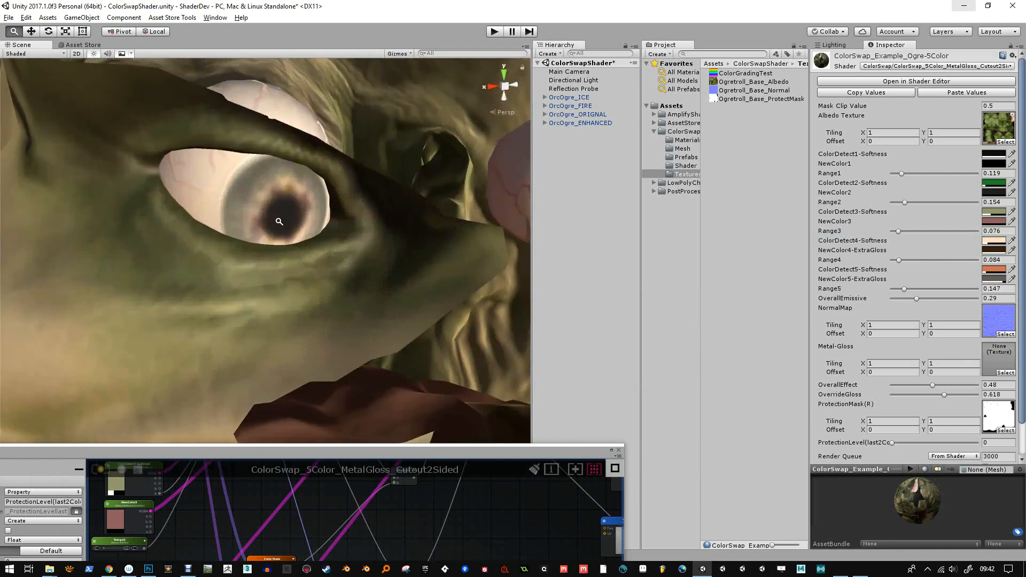
Brighten the green of ColorDetect2-Softness to 359C3D with alpha 36, viewing the whole ogre
scroll(280, 222, down, 12)
scroll(293, 225, down, 10)
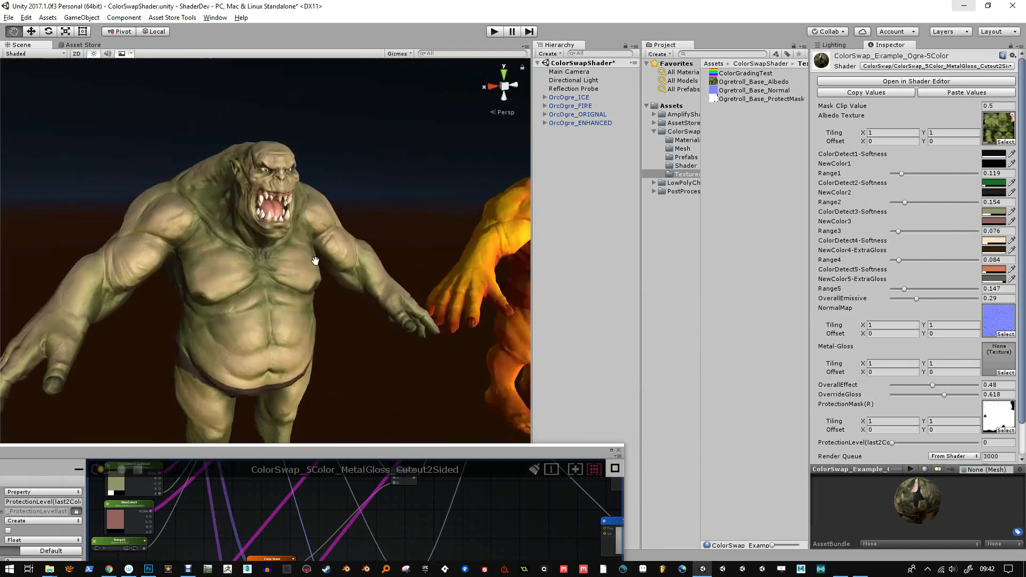
scroll(318, 242, down, 5)
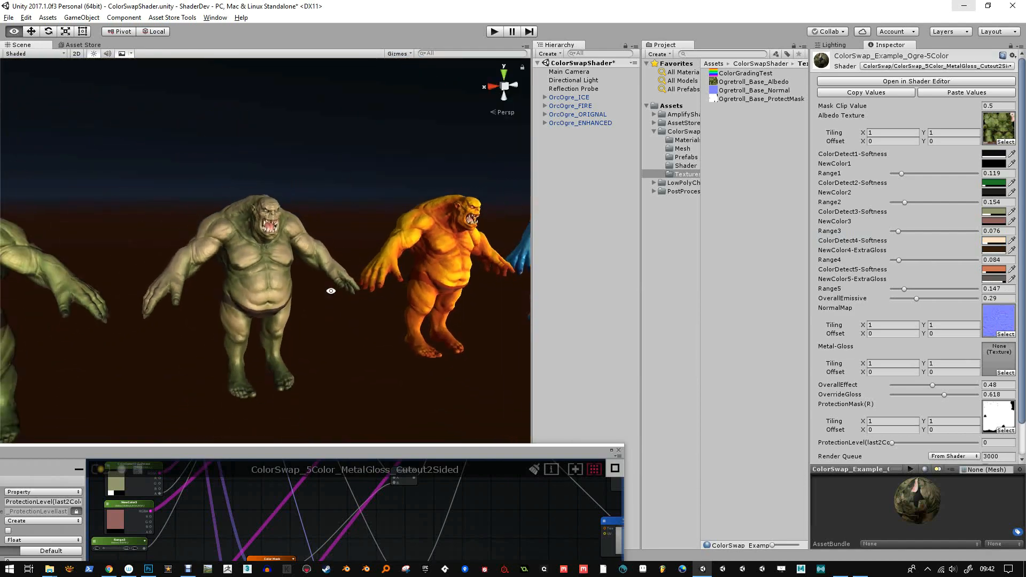
click(996, 184)
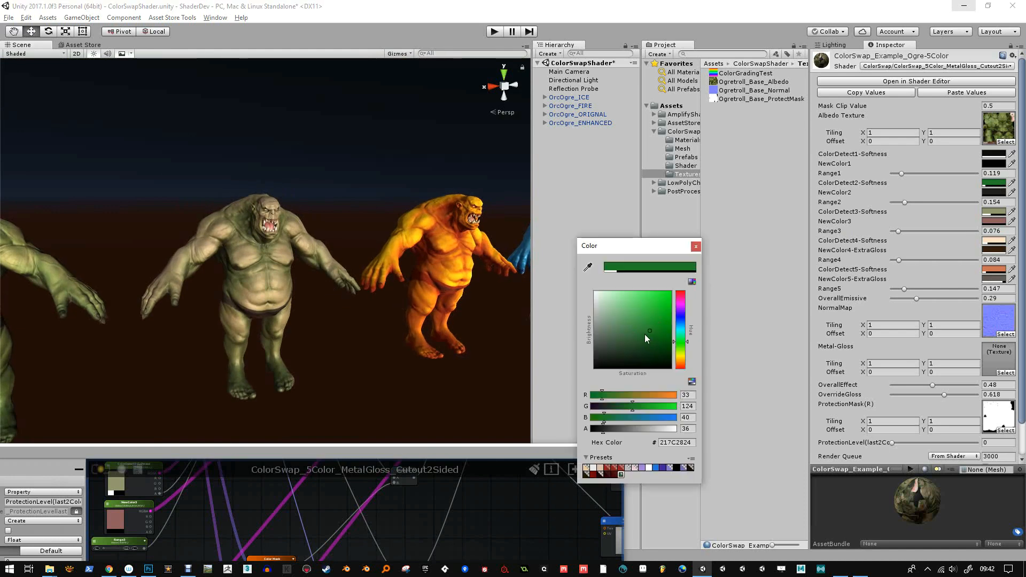
mouse_move(645, 336)
mouse_down()
mouse_move(646, 351)
mouse_move(640, 328)
mouse_move(653, 308)
mouse_move(667, 326)
mouse_move(634, 336)
mouse_move(646, 322)
mouse_up()
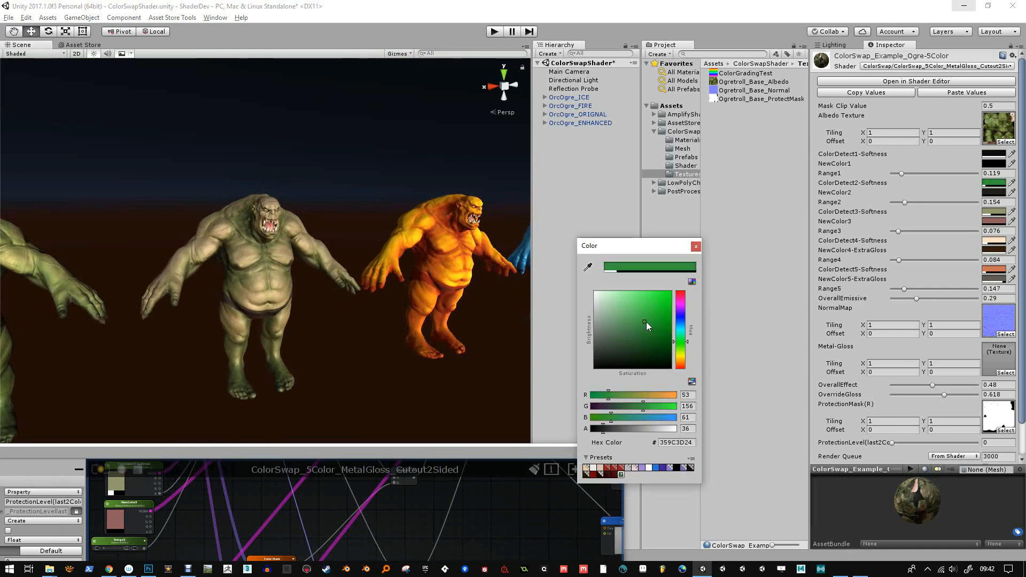
click(696, 250)
Bring the five-colour shader's editor window back into view and close it
click(344, 443)
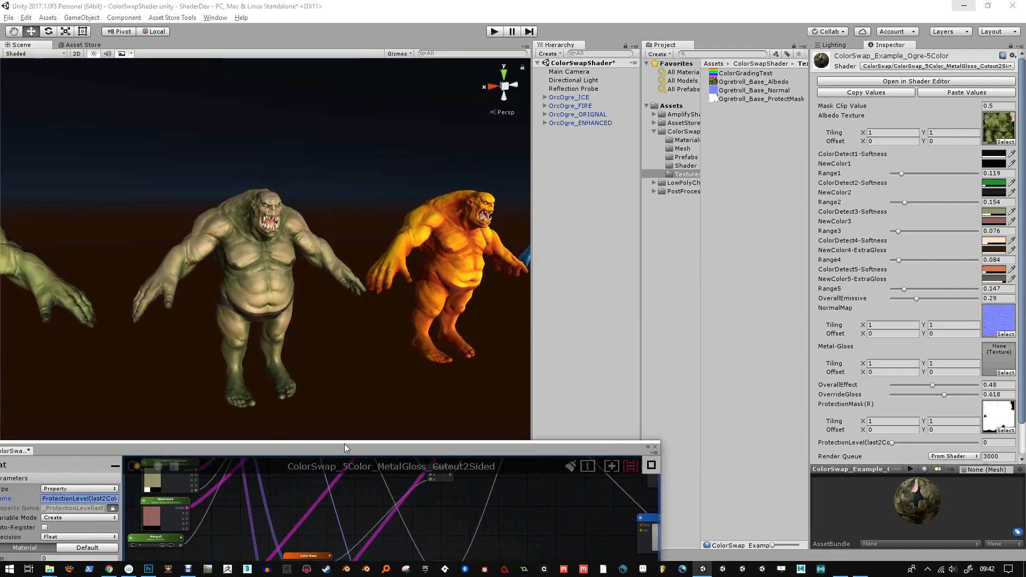
drag(344, 444, 639, 321)
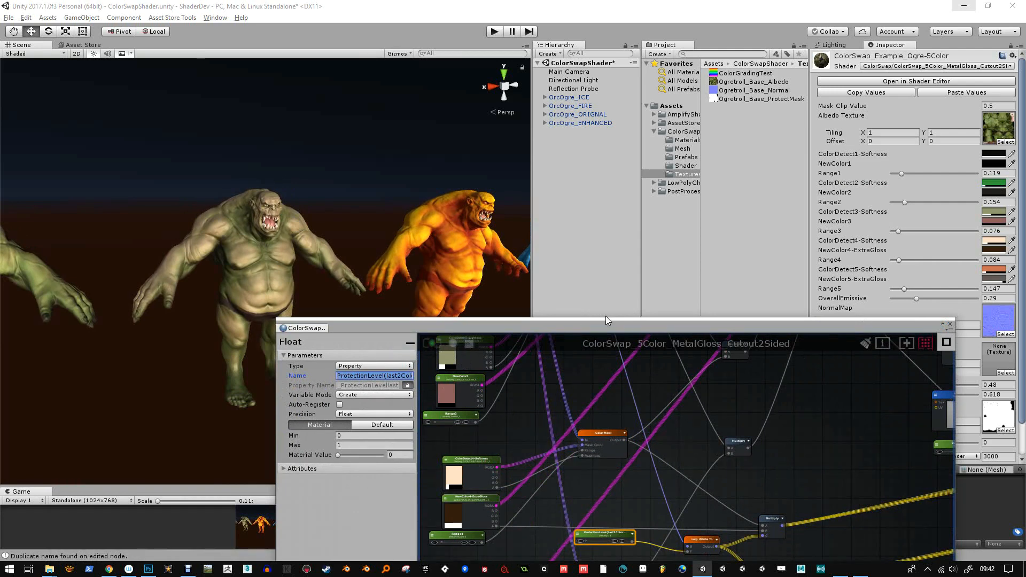
drag(688, 324, 453, 312)
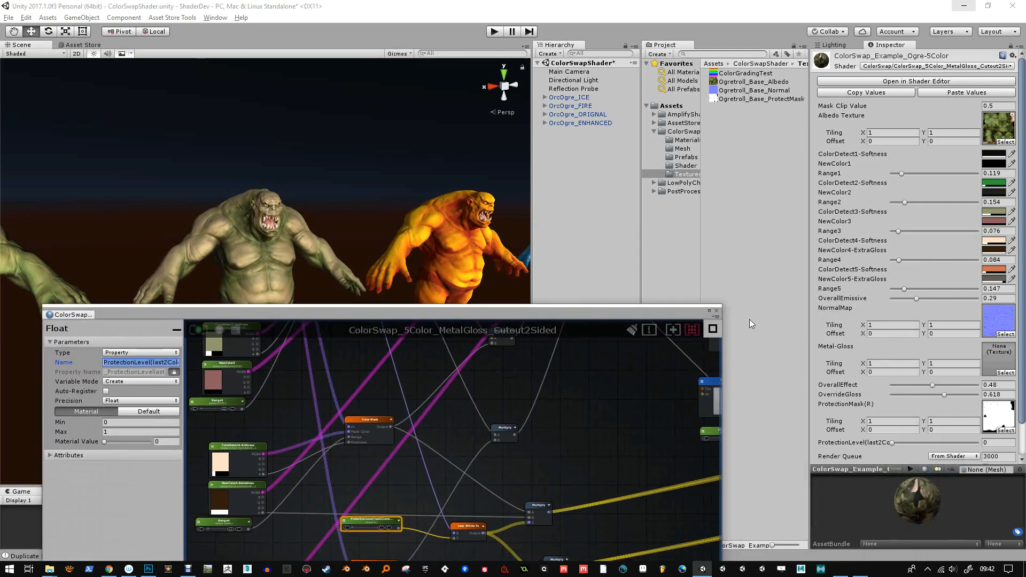
click(717, 312)
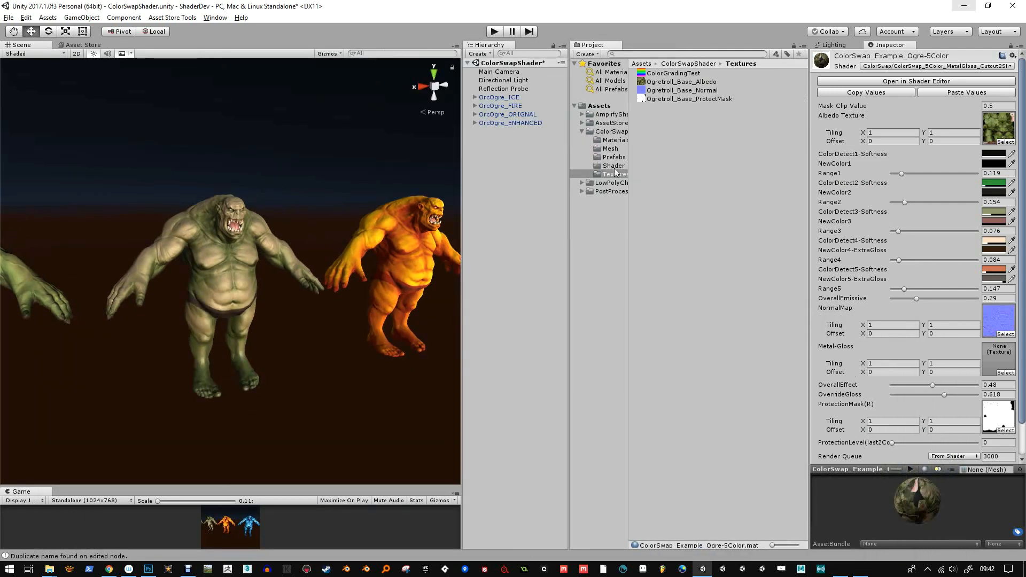
Open ColorSwap_Standard_MetalGloss from the Shader folder in the shader editor and focus on its texture nodes
click(613, 167)
click(720, 91)
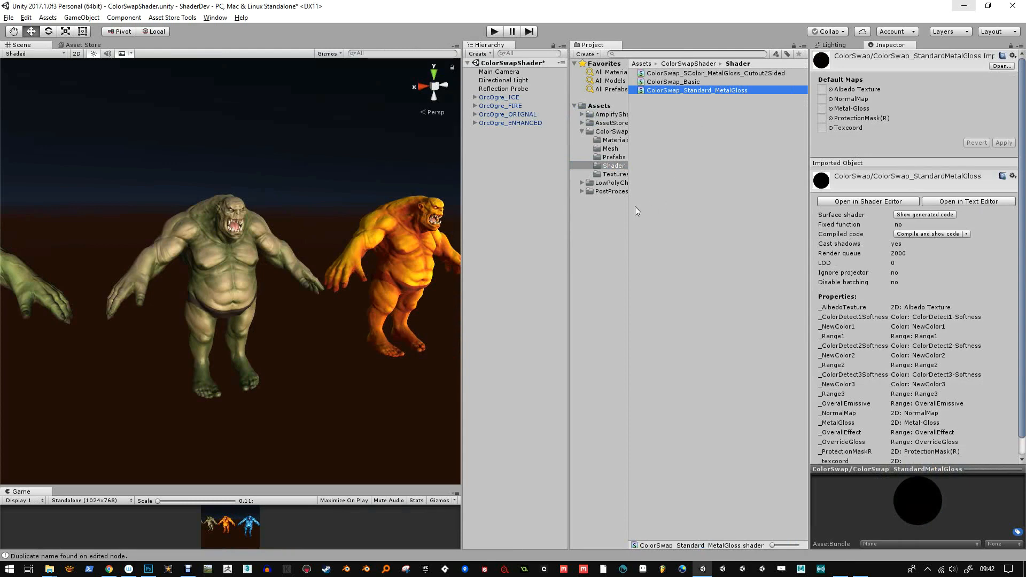
drag(629, 207, 650, 208)
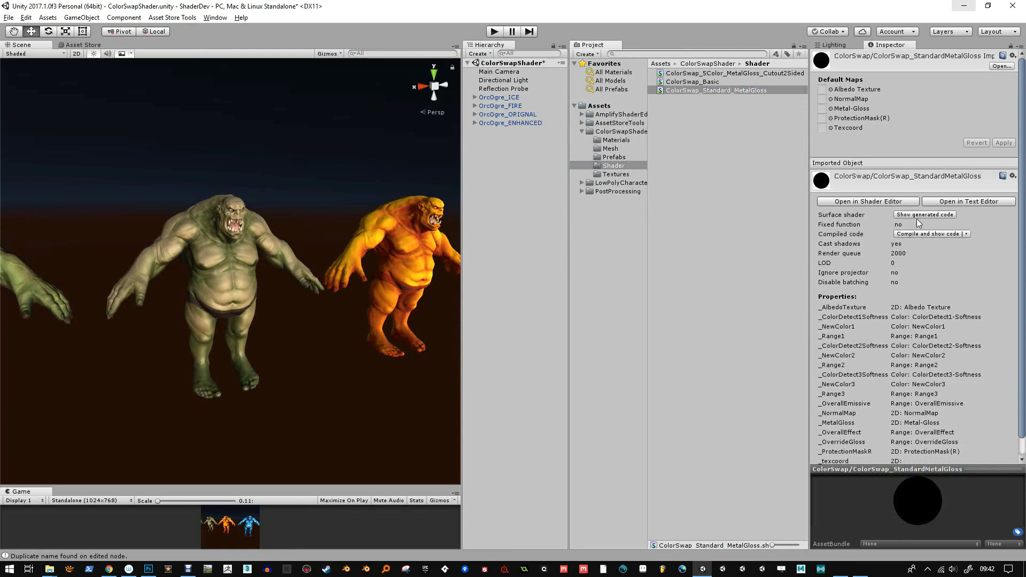
click(890, 203)
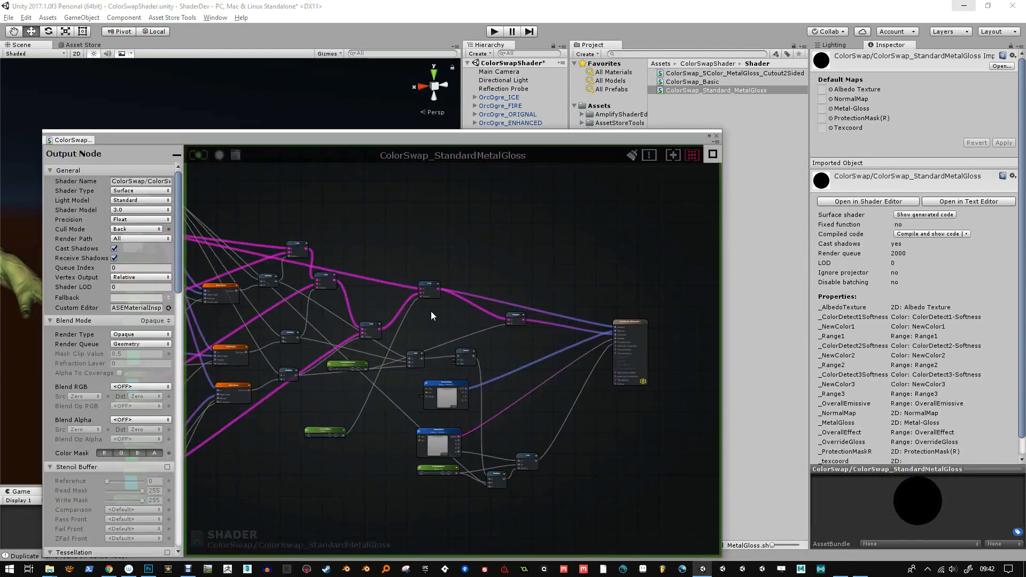
middle_drag(332, 276, 400, 268)
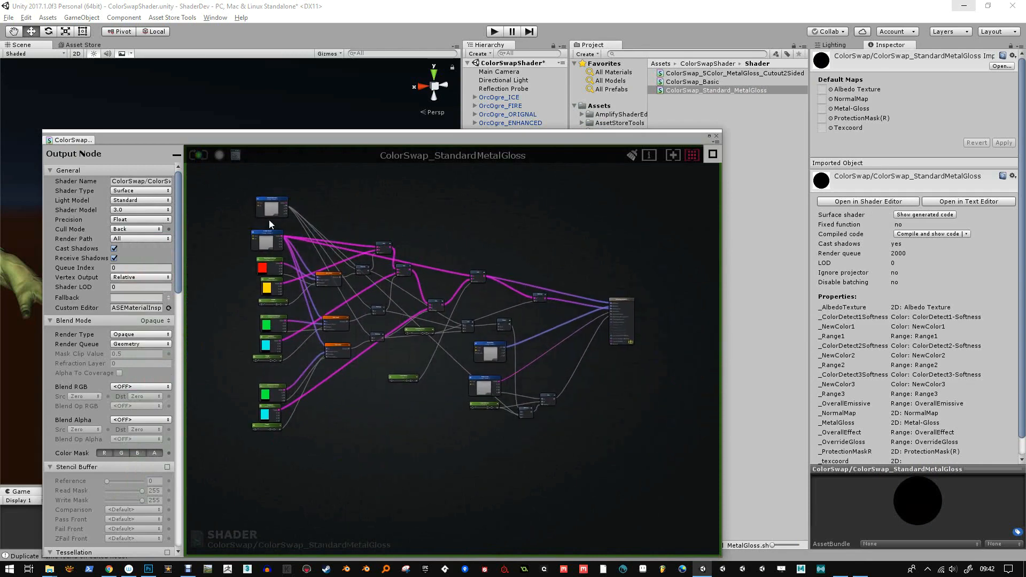
scroll(272, 215, up, 2)
scroll(272, 214, up, 1)
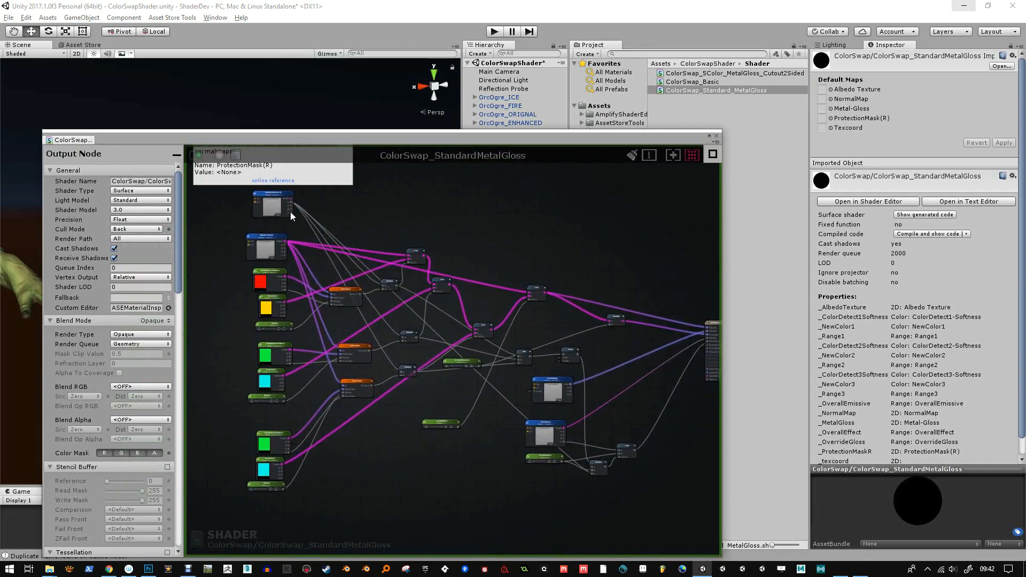
scroll(286, 212, up, 3)
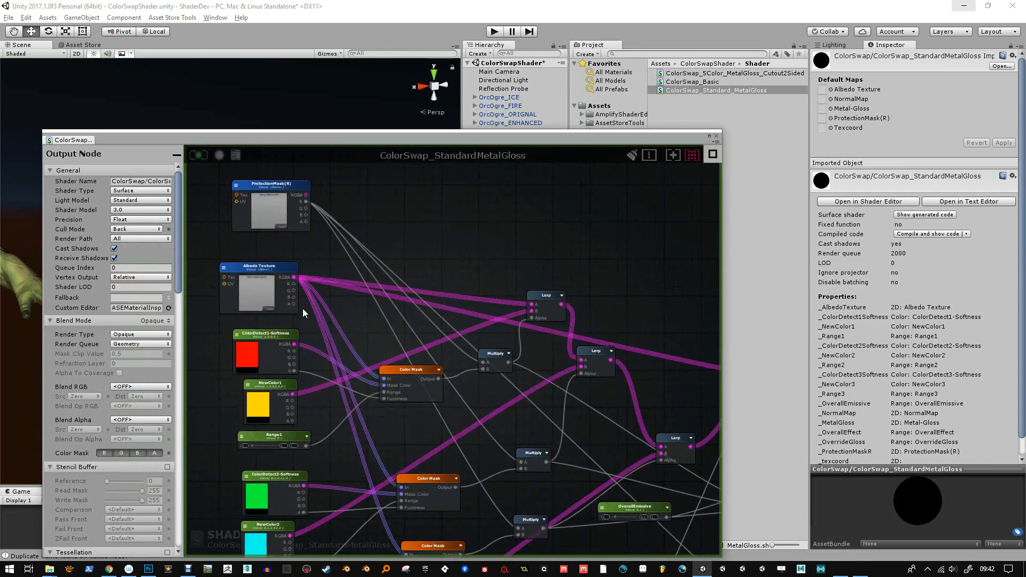
Try to wire the Albedo Texture's alpha output across the graph to the output node
drag(294, 303, 615, 405)
middle_drag(615, 405, 392, 323)
drag(392, 322, 561, 382)
middle_drag(561, 382, 292, 322)
drag(291, 322, 602, 330)
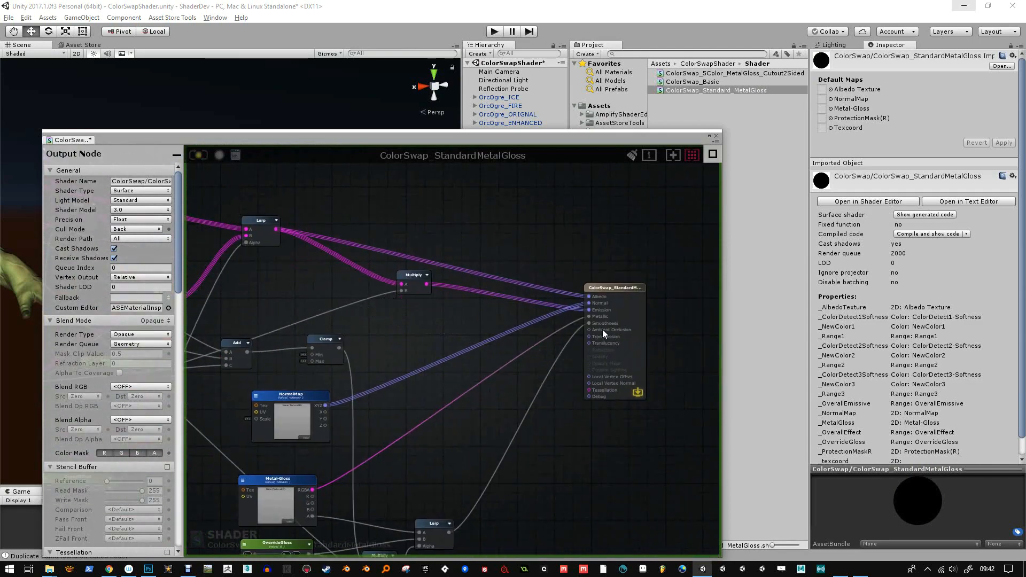
Set the output node's Render Type to Transparent Cutout and Render Queue to Transparent, and update the shader
click(608, 289)
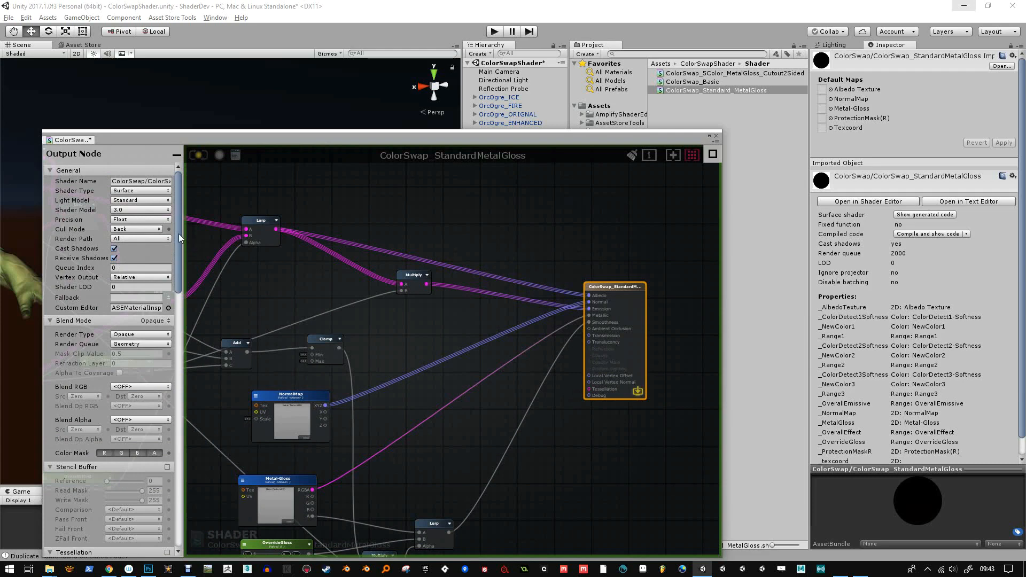
click(144, 335)
click(155, 360)
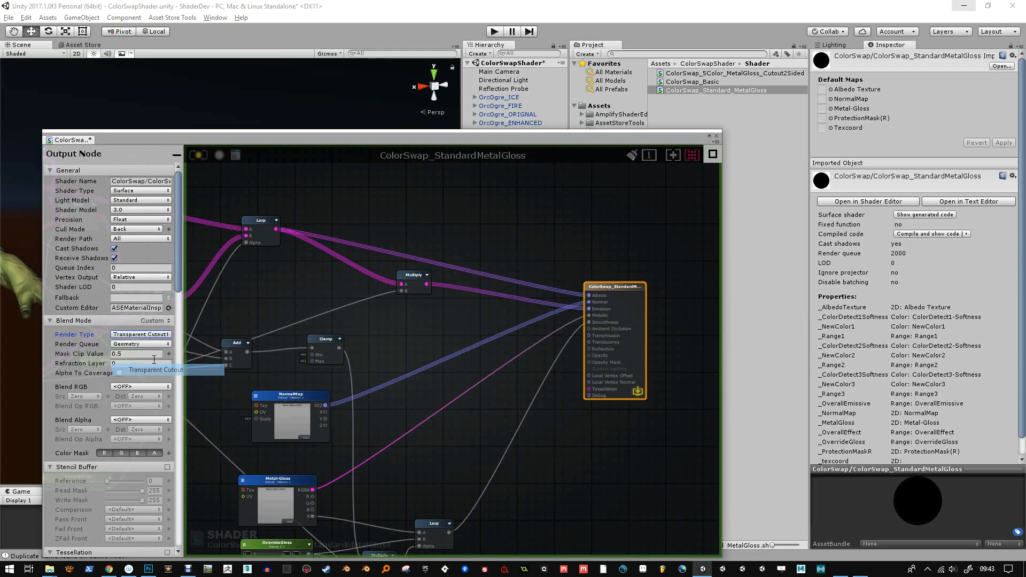
click(140, 344)
click(144, 390)
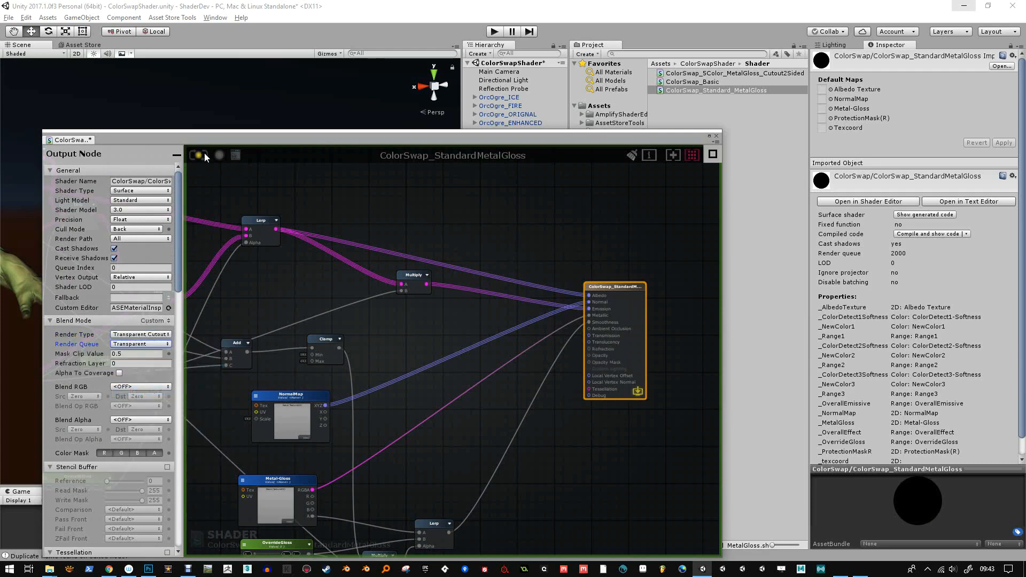
Wire the Albedo Texture's alpha output into the output node's Opacity Mask input
scroll(505, 381, down, 3)
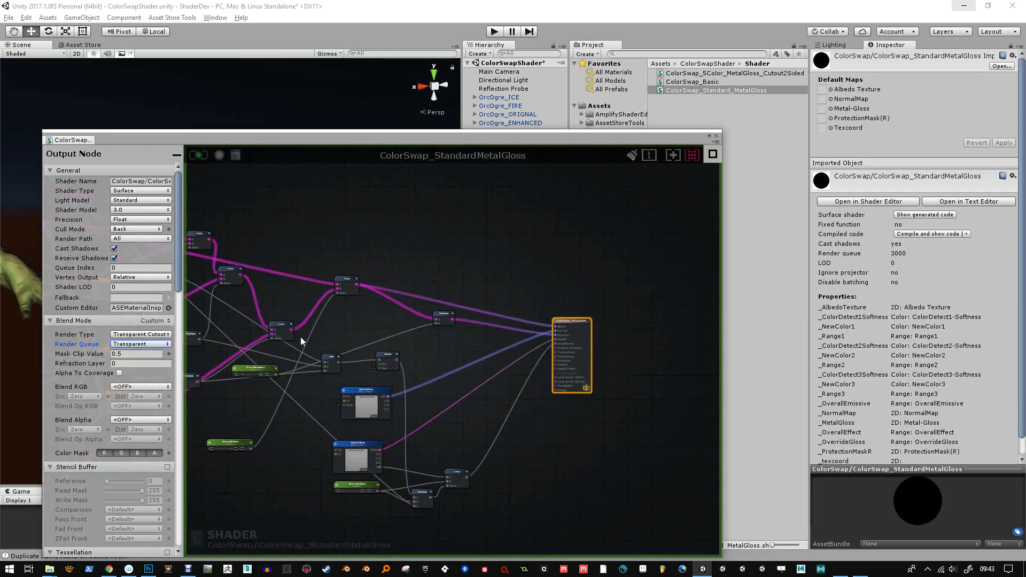
middle_drag(300, 336, 481, 342)
scroll(201, 251, down, 1)
scroll(200, 250, down, 2)
middle_drag(208, 215, 236, 220)
scroll(236, 242, up, 1)
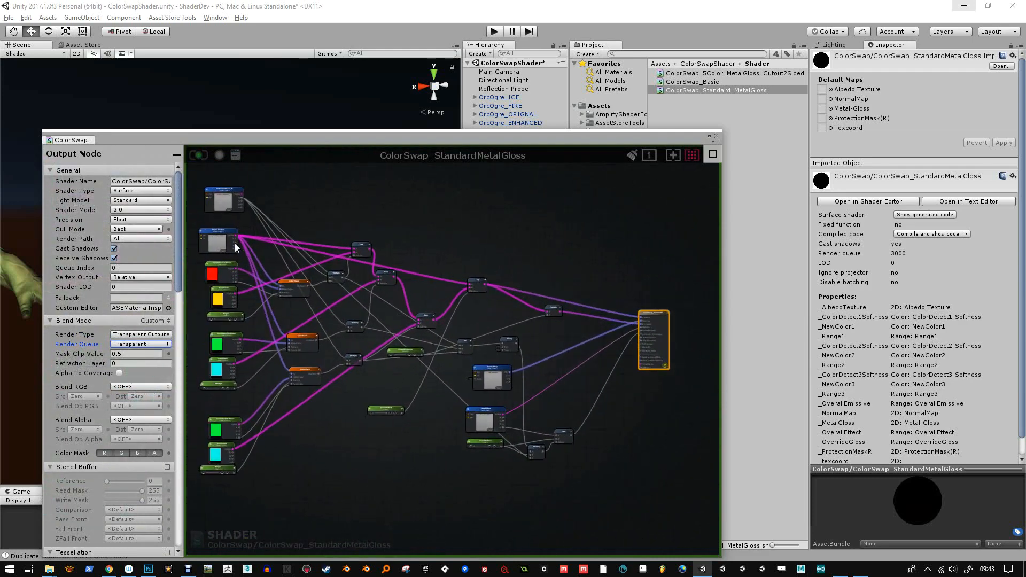
drag(236, 248, 642, 351)
click(232, 255)
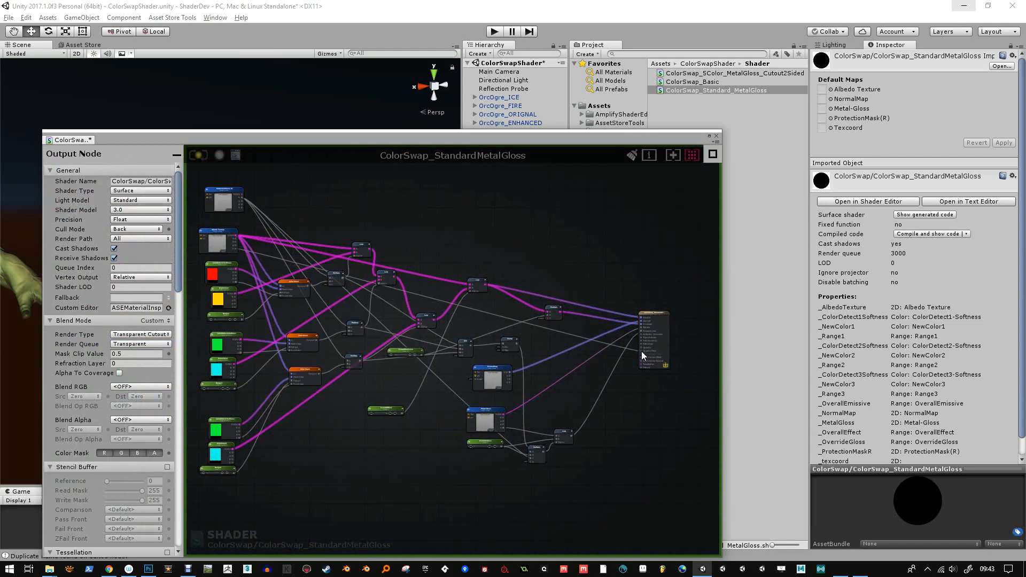
Append "- Cutout(A)" to the Albedo Texture property's name
scroll(641, 351, up, 3)
scroll(410, 316, down, 3)
middle_drag(310, 290, 513, 317)
scroll(265, 236, up, 2)
middle_drag(264, 236, 412, 296)
click(411, 298)
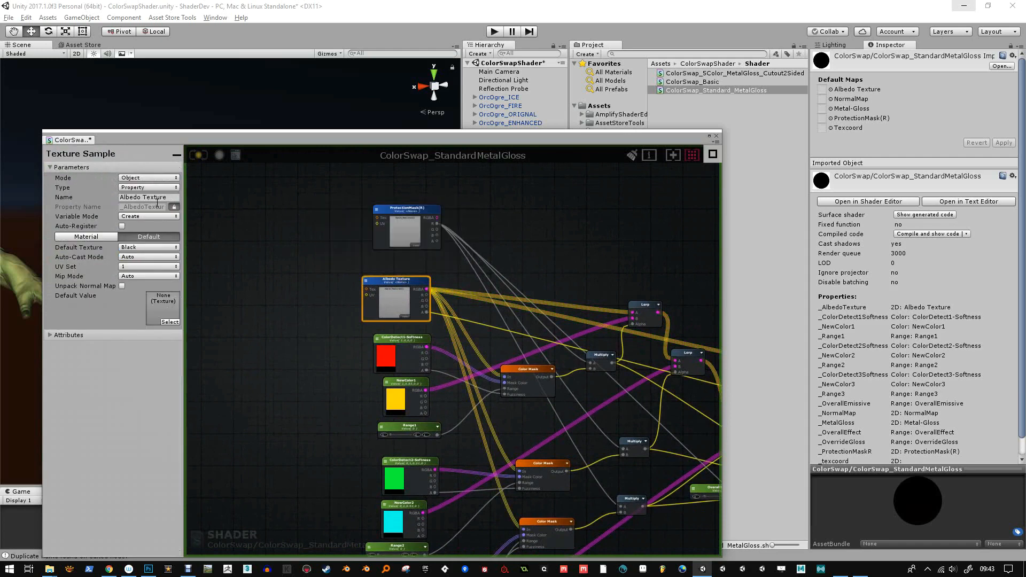
click(172, 197)
text(- Cutout(A))
key(Return)
Close the standard shader's graph, open ColorSwap_5Color_MetalGloss_Cutout2Sided in the shader editor and check its full Shader Name
click(717, 136)
click(734, 72)
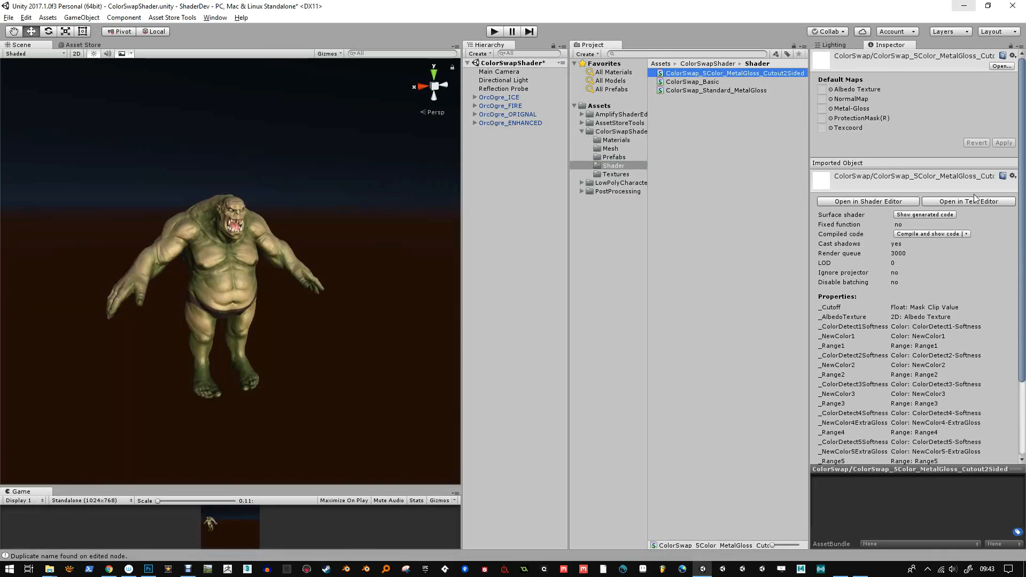
click(891, 201)
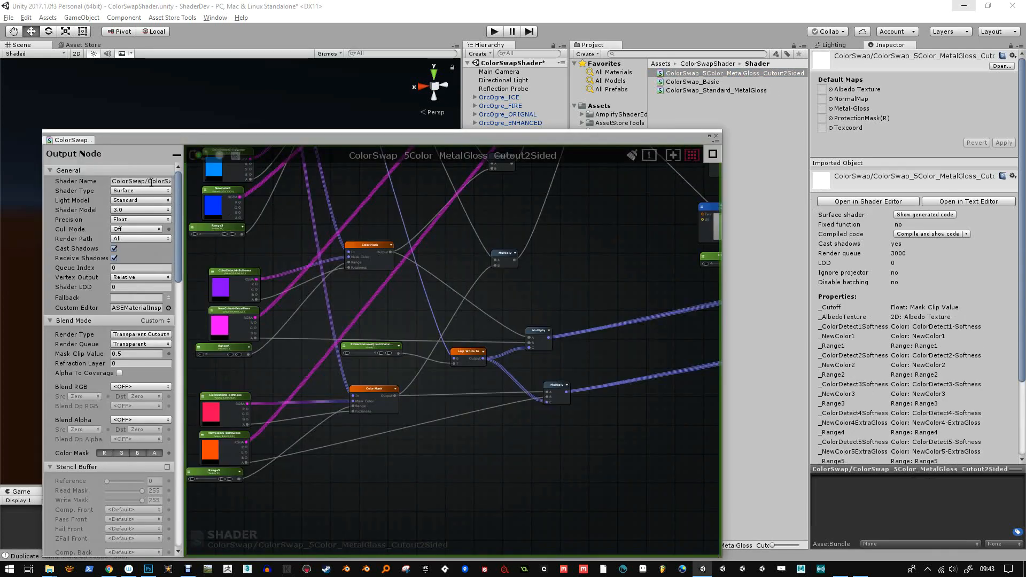
click(150, 182)
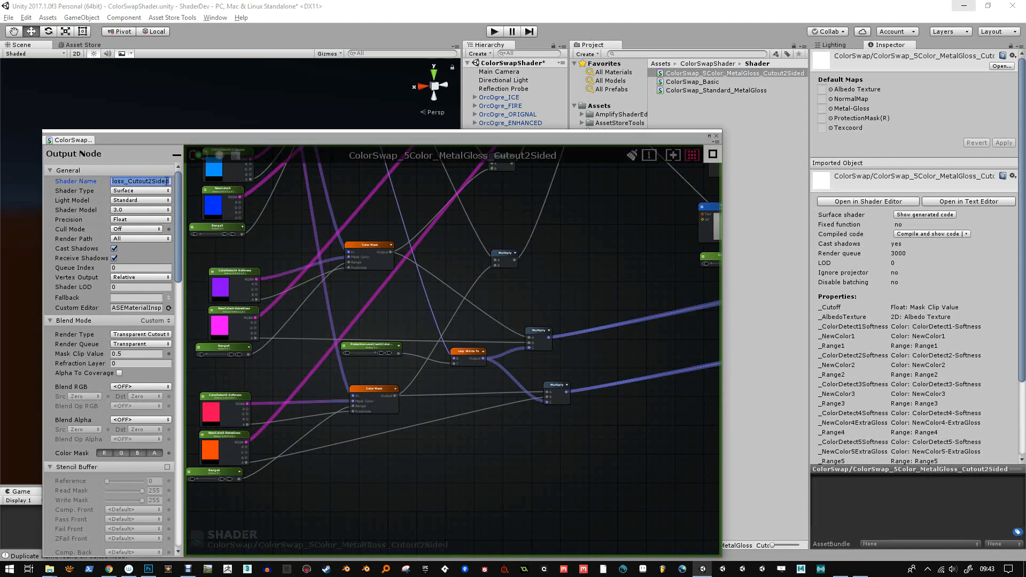
click(169, 182)
click(306, 232)
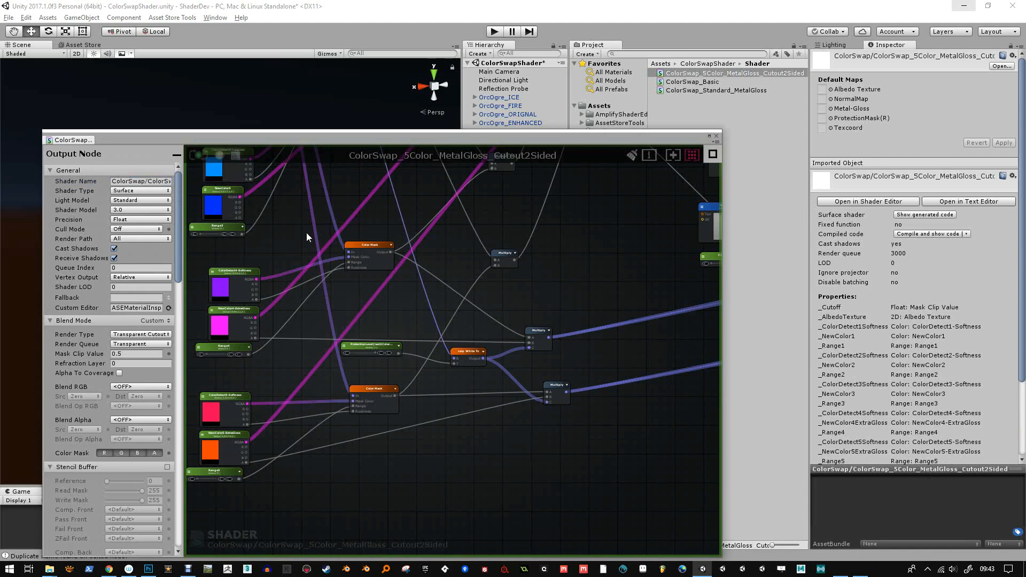
Append "-Cutout(A)" to the Albedo Texture property's name in the five-colour shader, and close its graph
scroll(265, 313, up, 5)
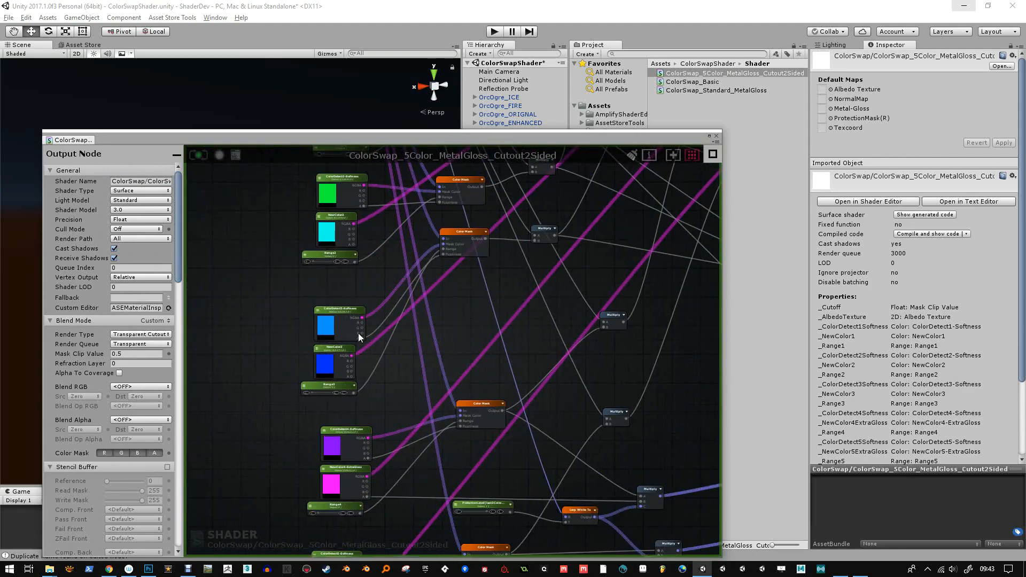
scroll(328, 271, down, 6)
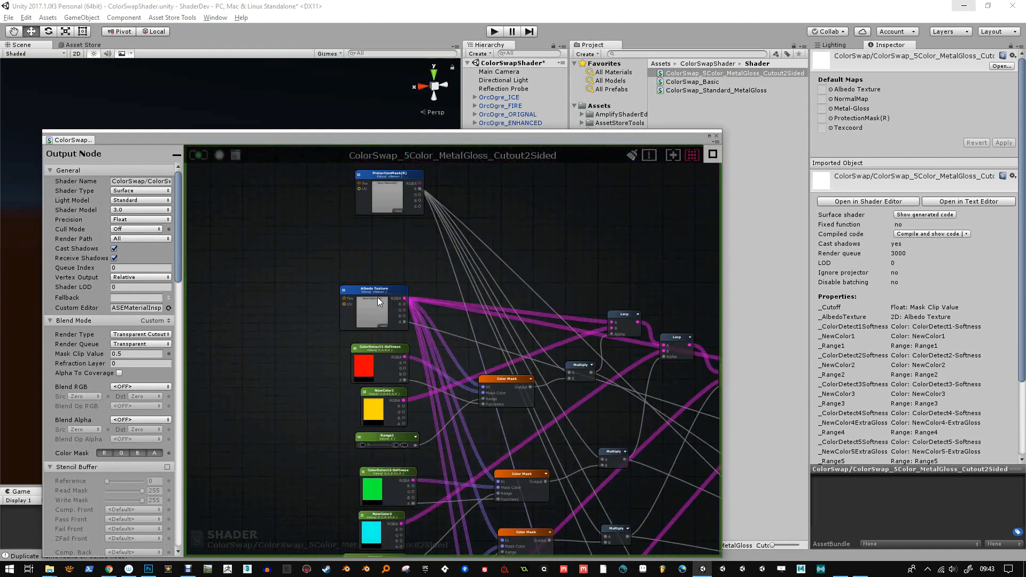
click(378, 297)
click(155, 198)
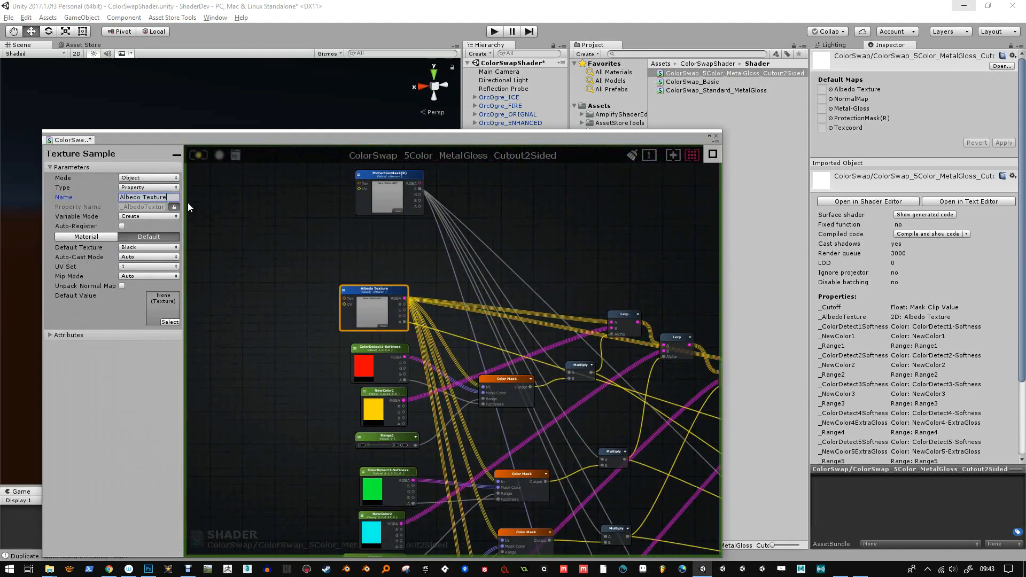
text(-Cutout(A))
key(Return)
click(717, 136)
Inspect the enhanced, ice and original ogres in the scene to check how they render
click(531, 124)
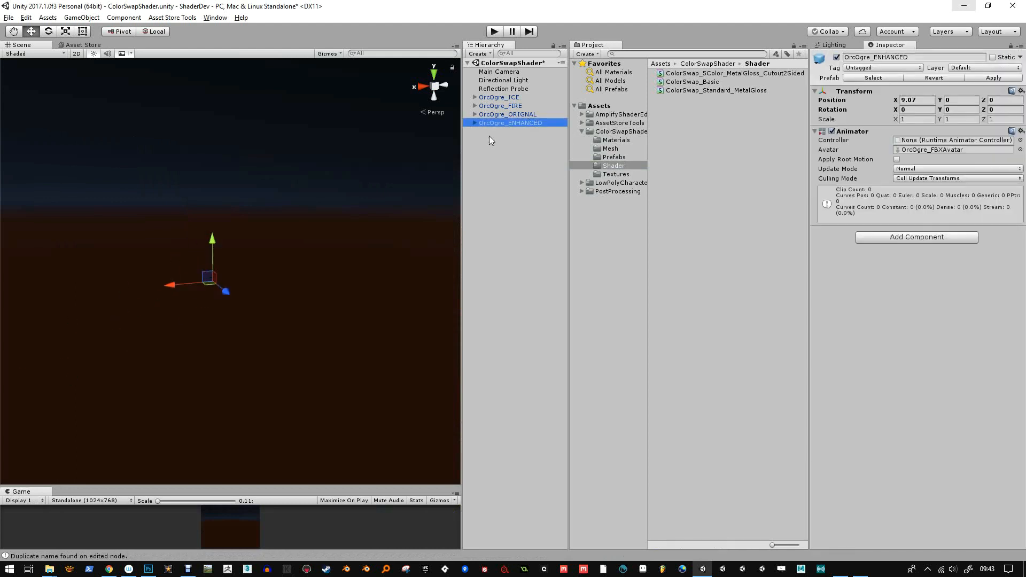
scroll(269, 255, up, 2)
scroll(269, 255, up, 2)
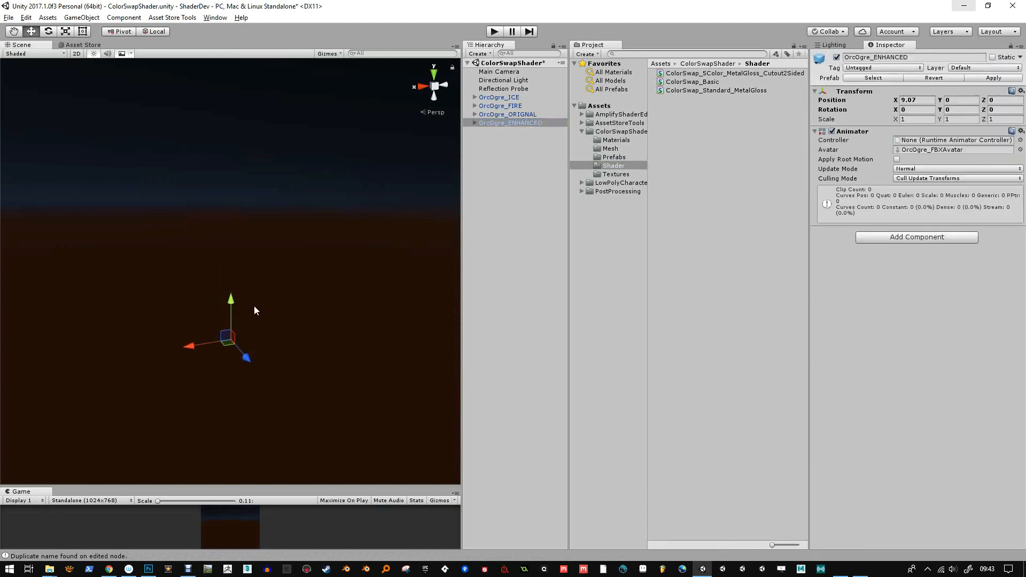
click(504, 98)
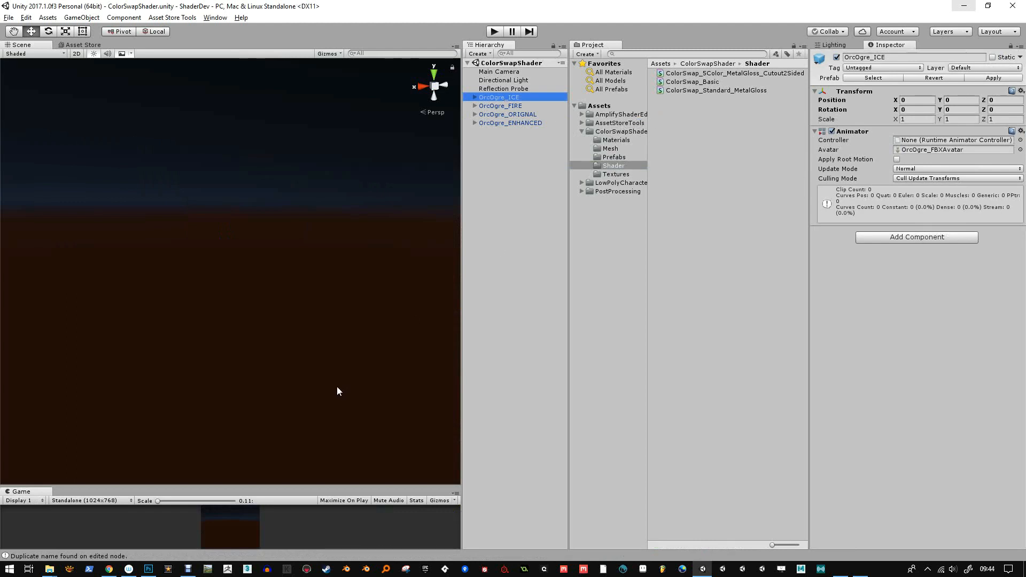
click(482, 122)
click(487, 114)
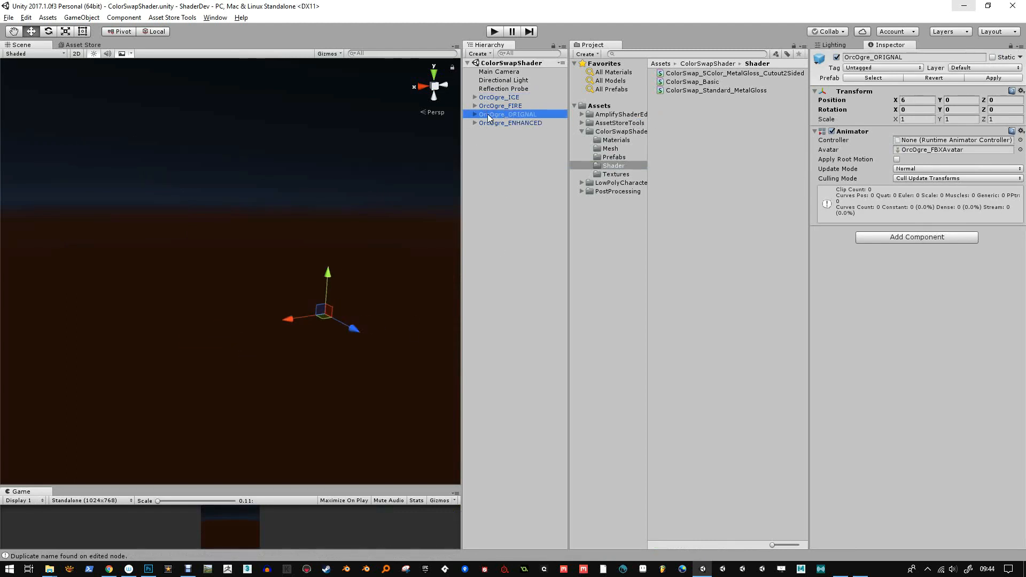
scroll(237, 399, up, 5)
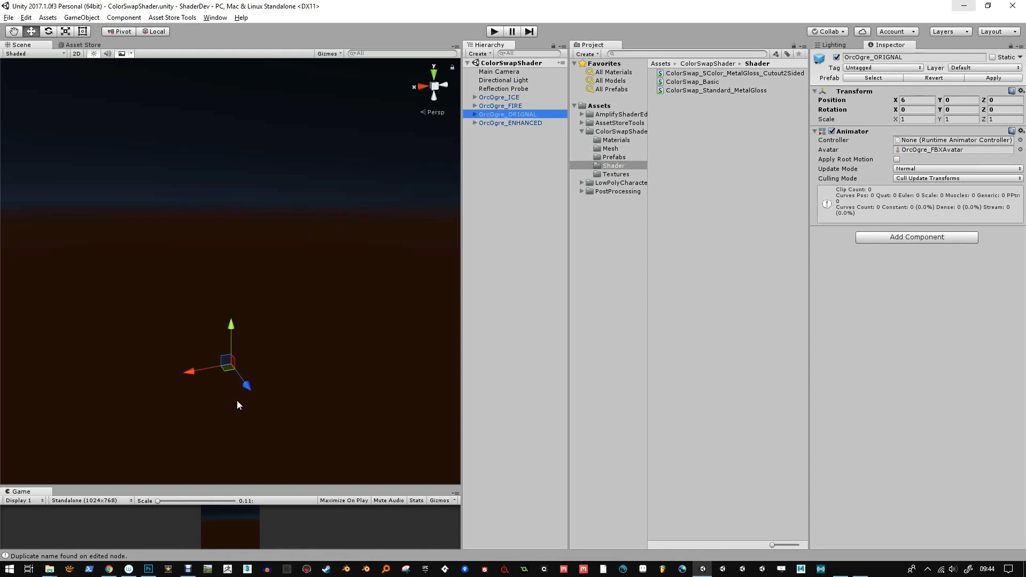
key(f)
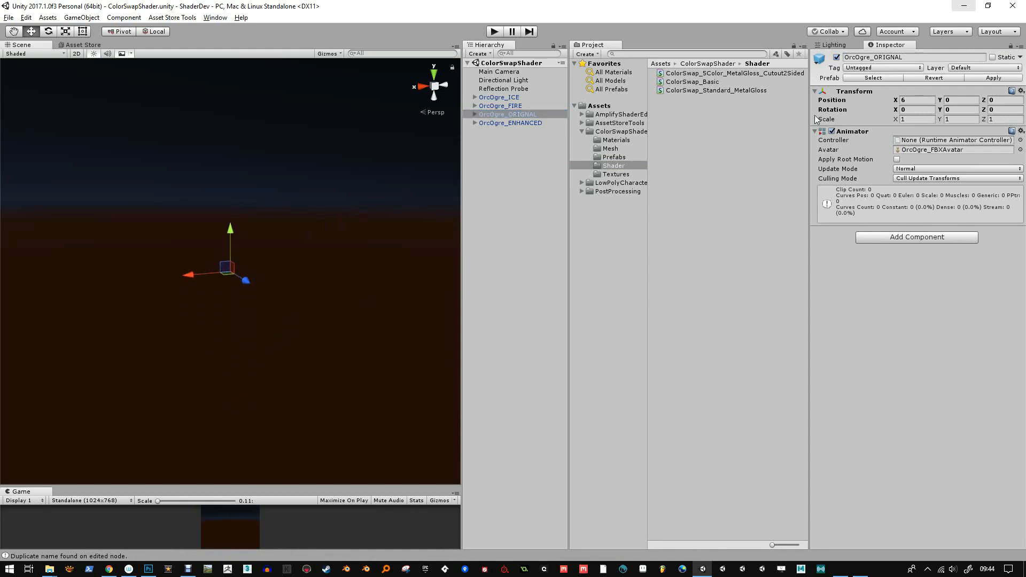
Check the properties of the five-colour, basic and standard ColorSwap shaders
click(766, 74)
click(714, 83)
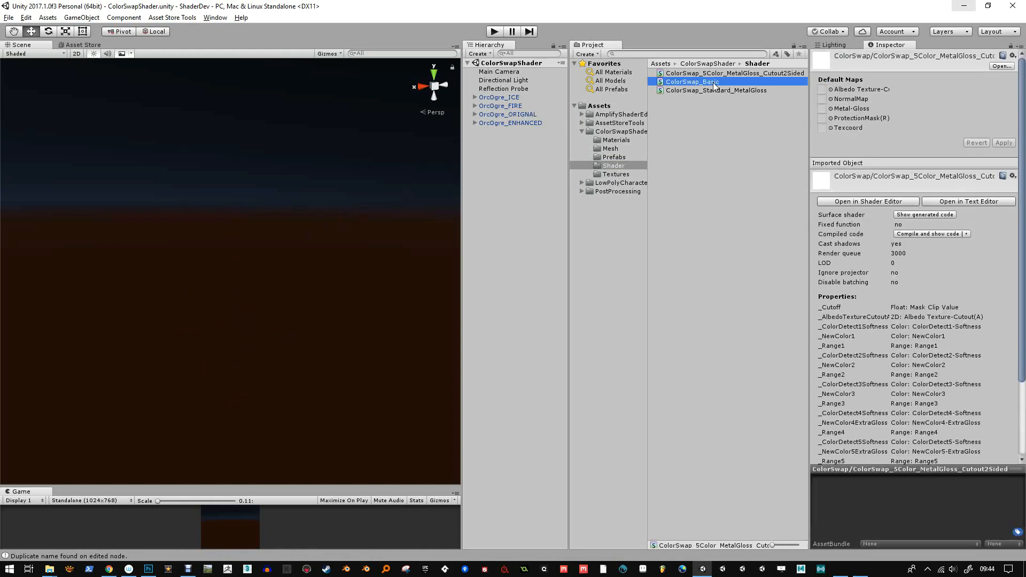
click(714, 90)
Assign the Ogretroll_Base_Albedo texture to the ColorSwap_Example_Ogre-Ice material's Albedo Texture - Cutout(A) slot
click(618, 141)
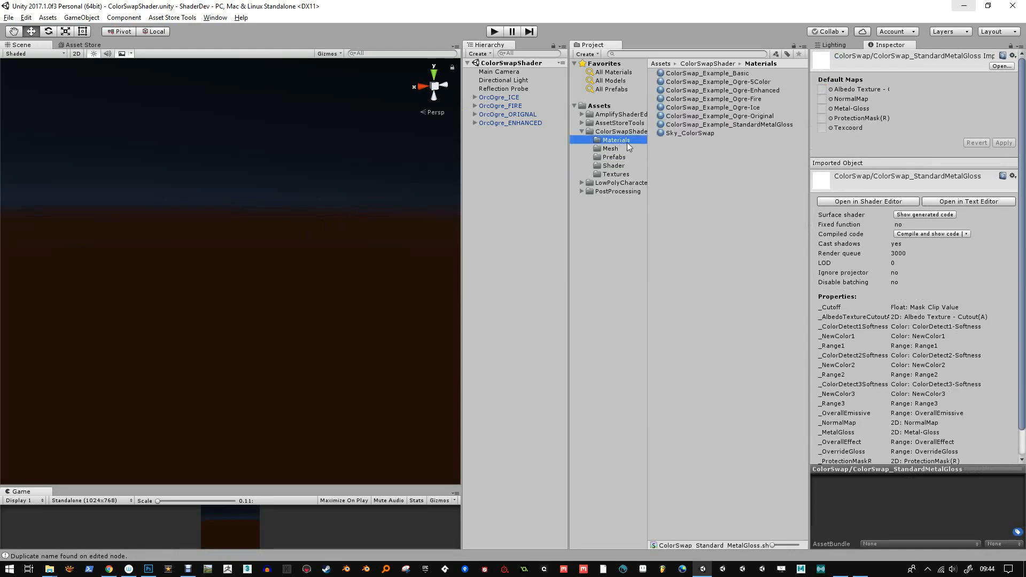
click(692, 107)
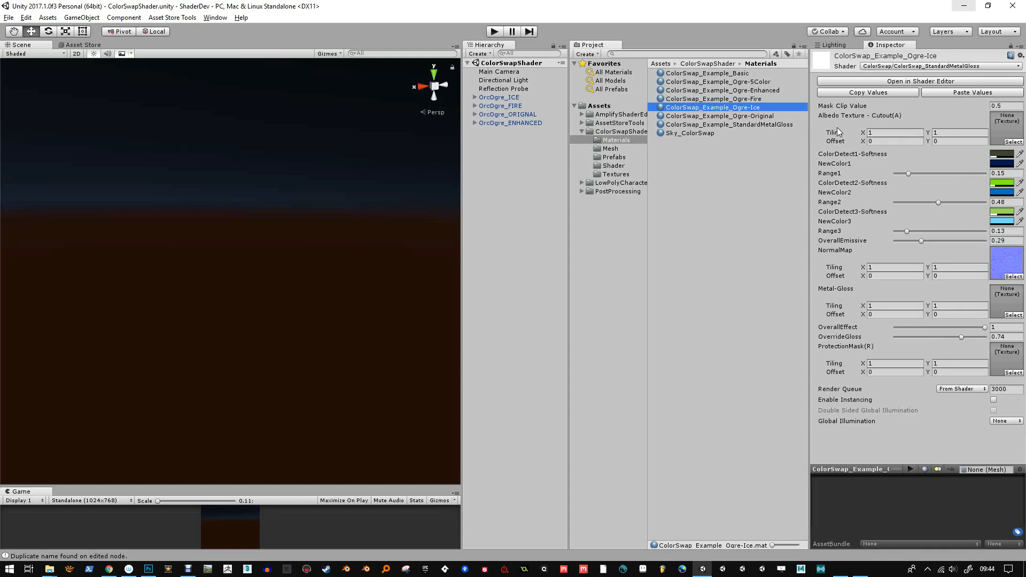
click(618, 175)
drag(676, 83, 1006, 133)
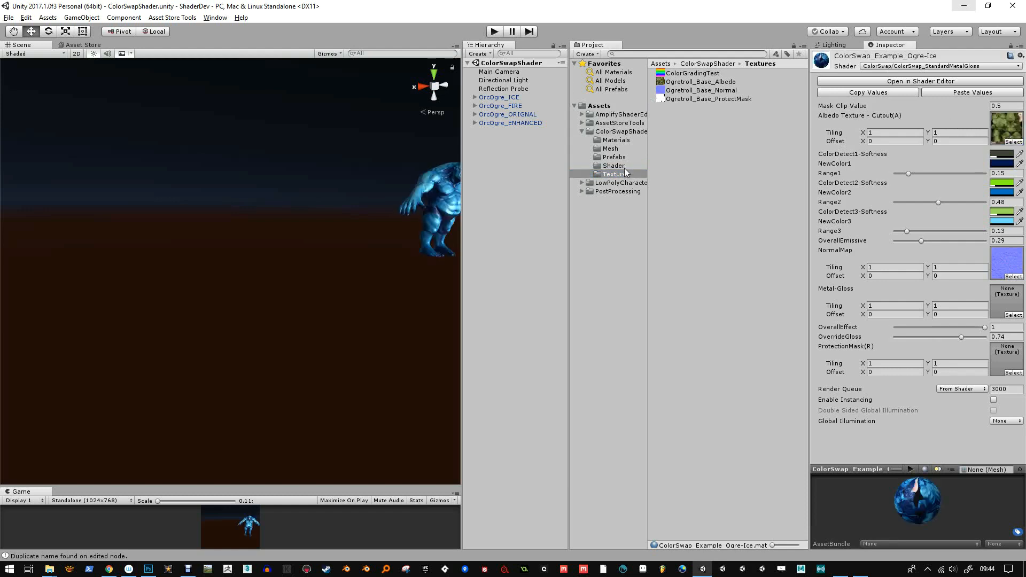
Assign Ogretroll_Base_Albedo to the Albedo Texture-Cutout(A) slot of the ColorSwap_Example_Ogre-5Color material
click(615, 140)
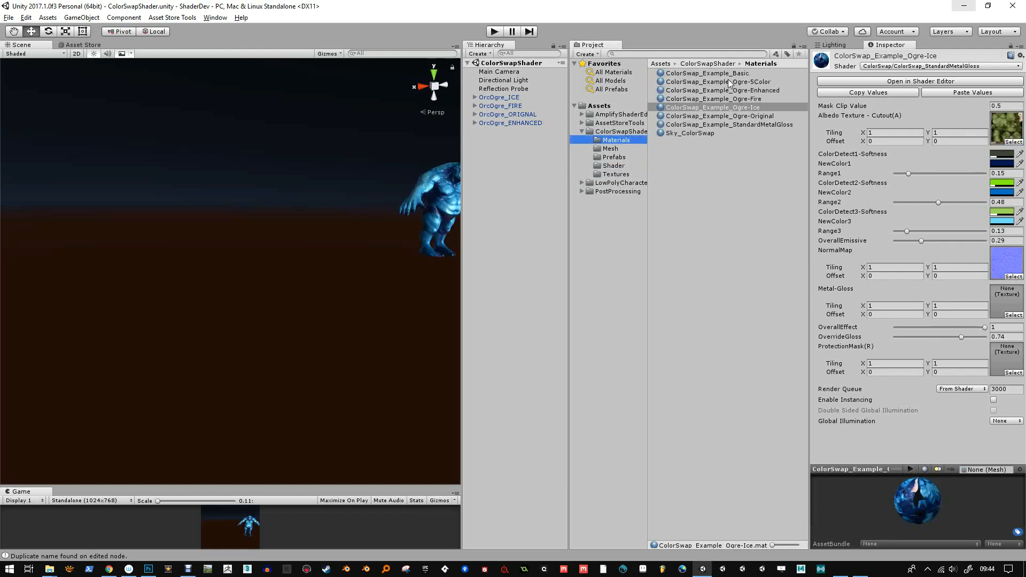
drag(730, 83, 740, 102)
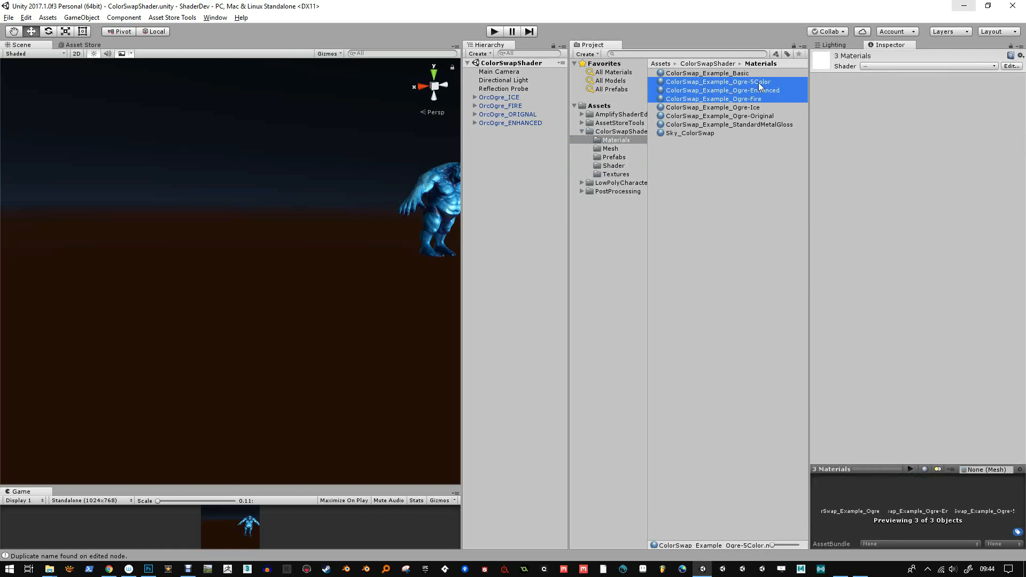
click(759, 82)
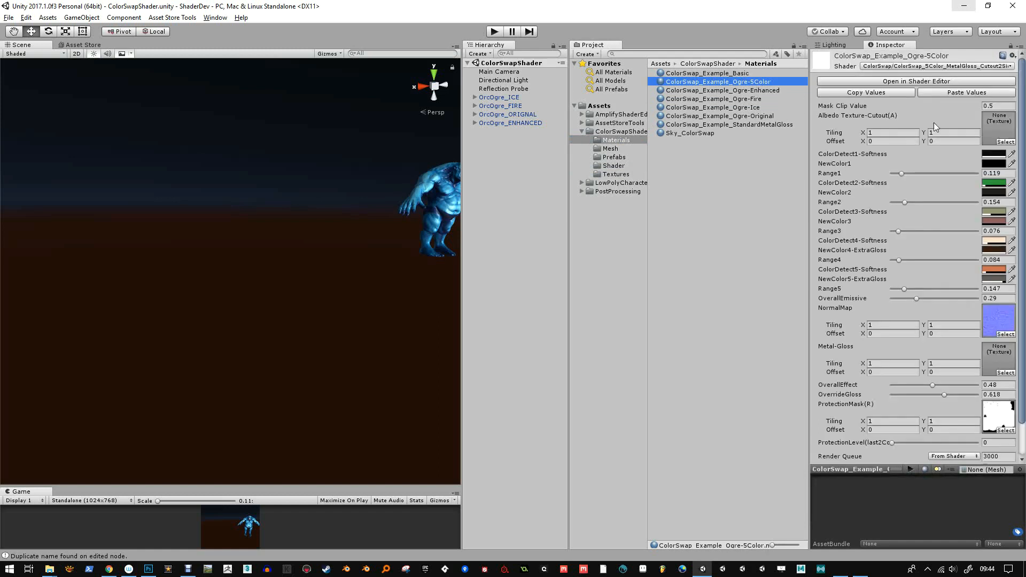
click(616, 174)
drag(701, 82, 995, 130)
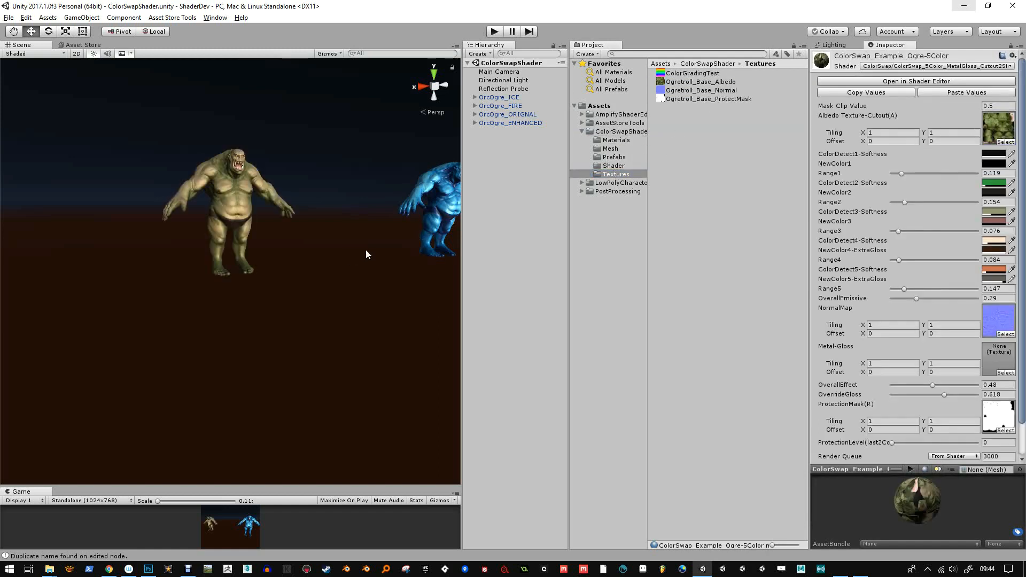
Set the ColorSwap_Example_Ogre-Enhanced material's albedo cutout texture to Ogretroll_Base_Albedo
click(615, 165)
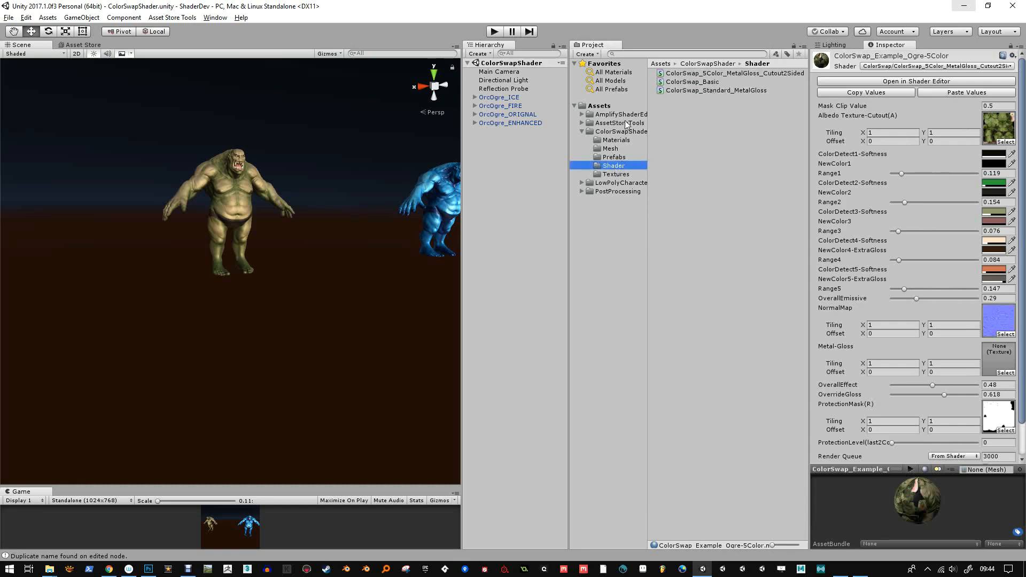
click(616, 140)
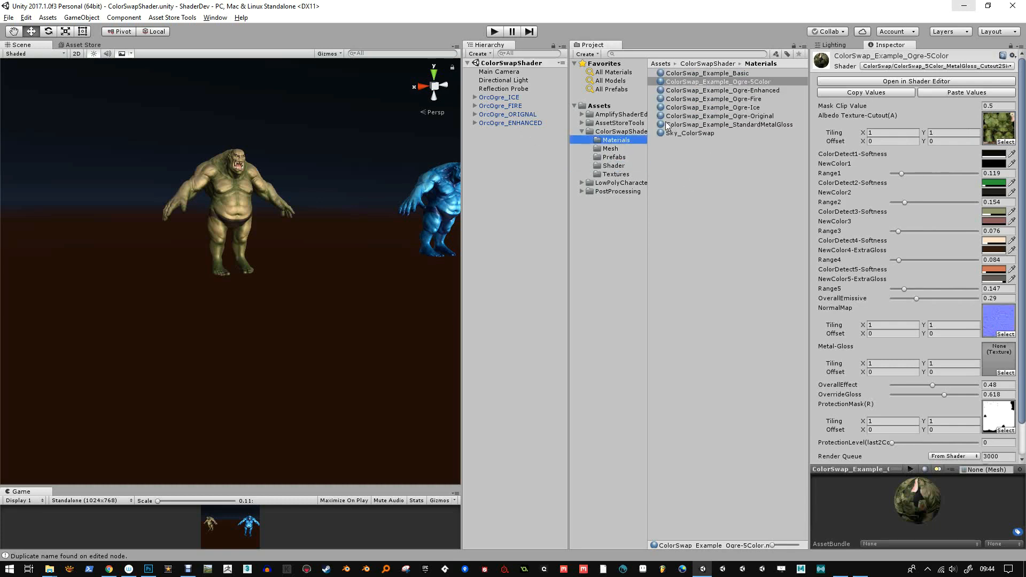
click(711, 91)
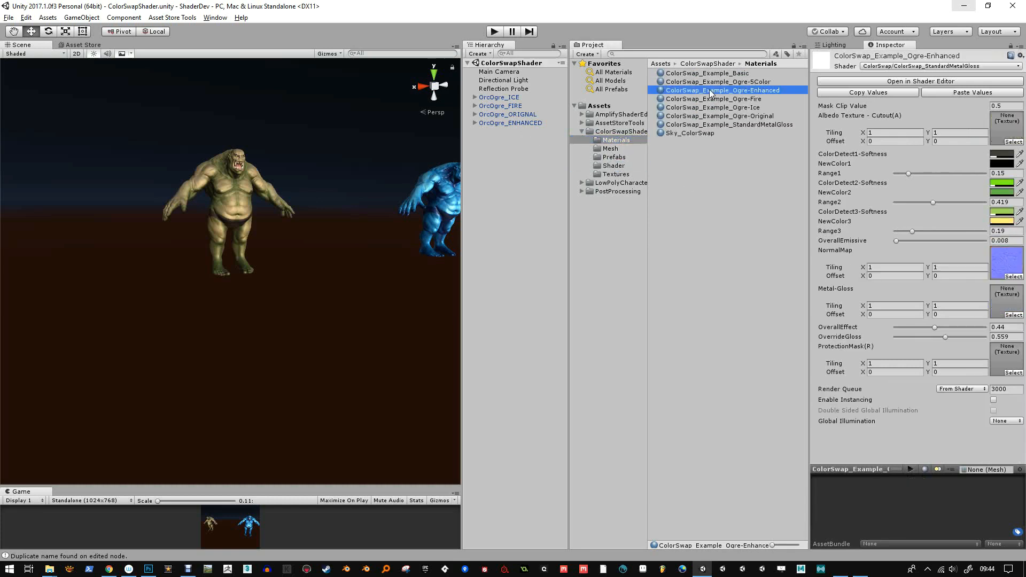
click(1012, 142)
text(og)
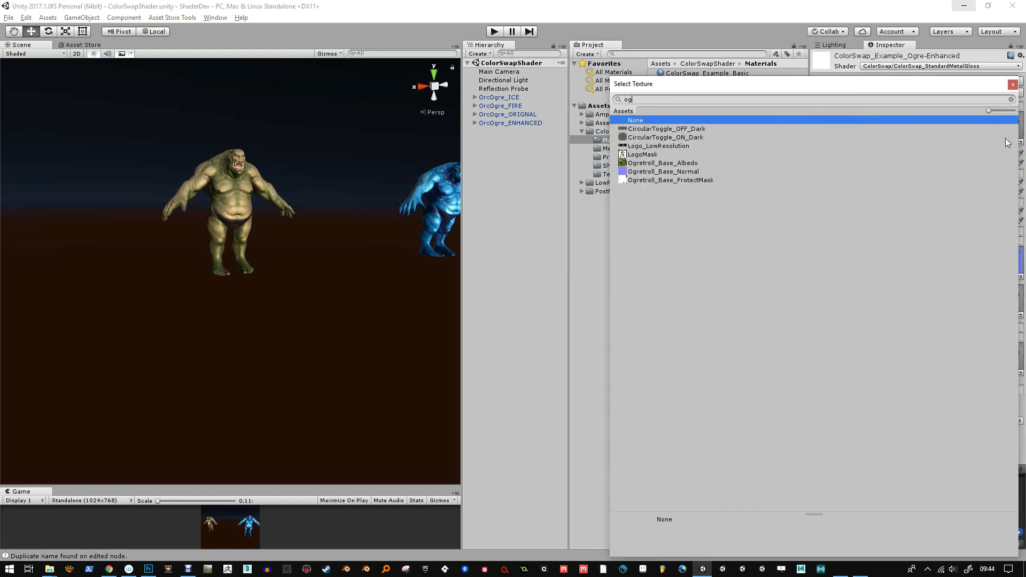
double_click(642, 163)
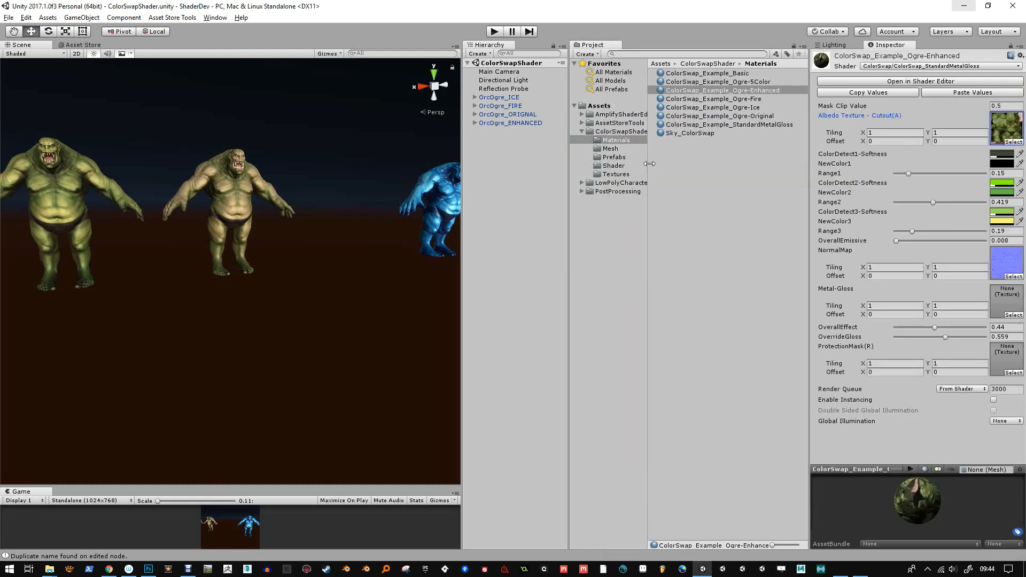
Set the ColorSwap_Example_Ogre-Fire material's albedo cutout texture to Ogretroll_Base_Albedo
click(759, 98)
click(1014, 142)
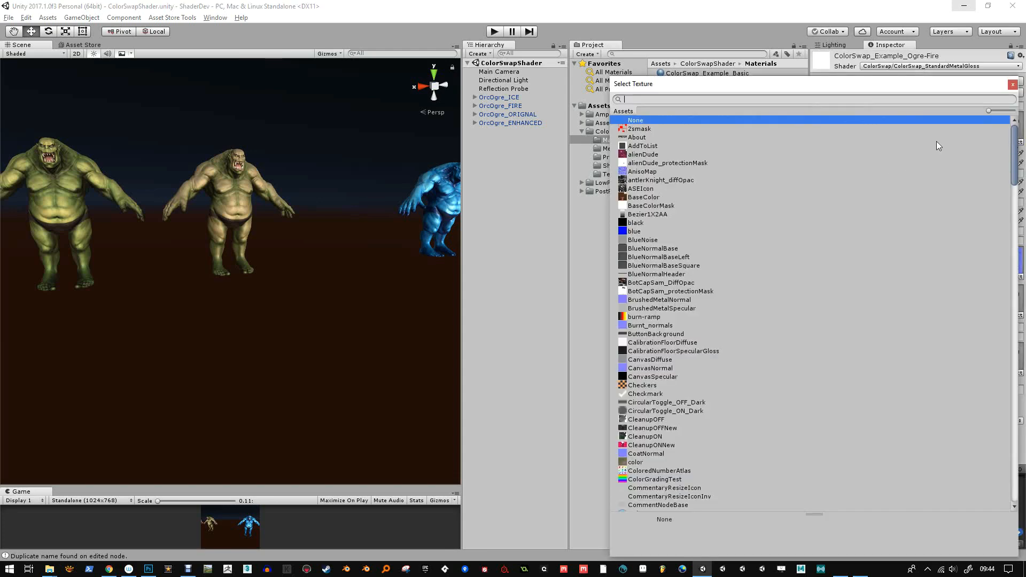
text(ogre)
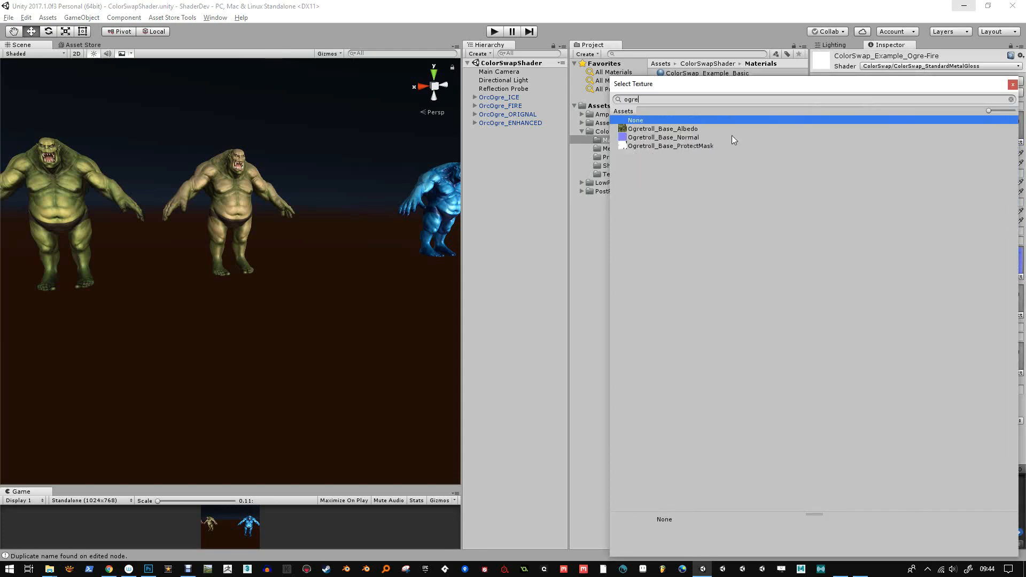
click(663, 129)
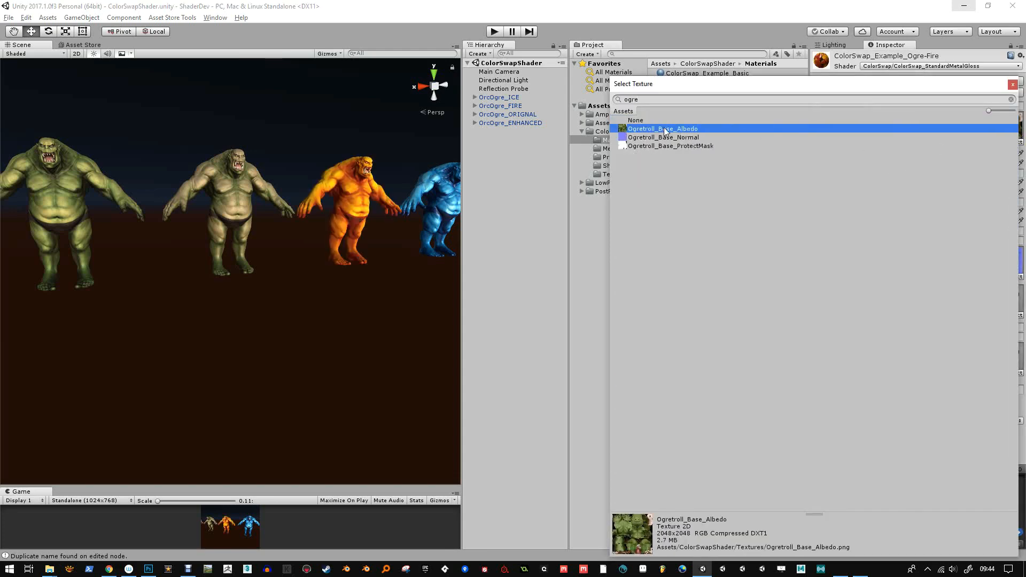
double_click(698, 130)
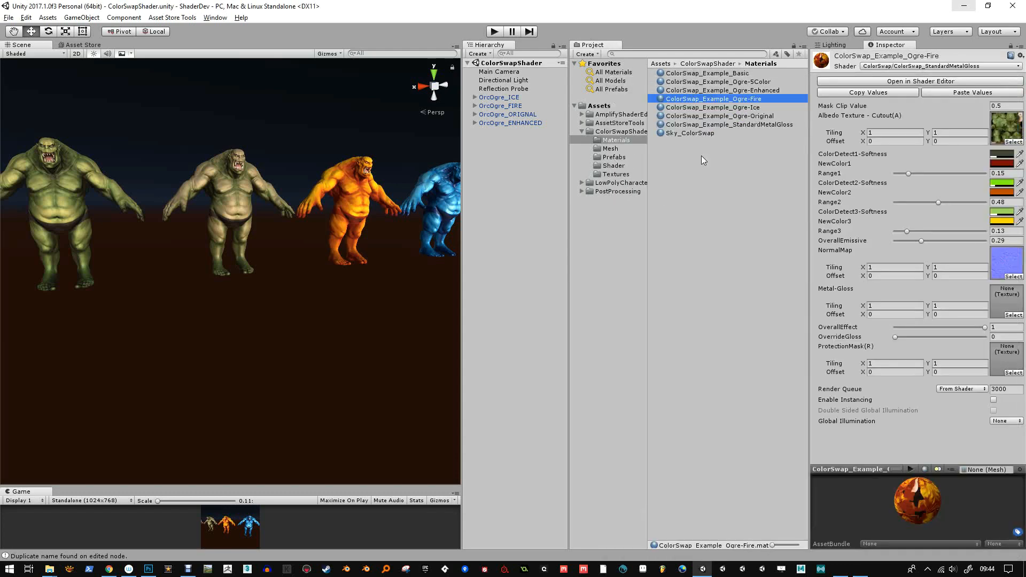
Set the ColorSwap_Example_Ogre-Original material's albedo cutout texture to Ogretroll_Base_Albedo
click(748, 115)
click(1008, 141)
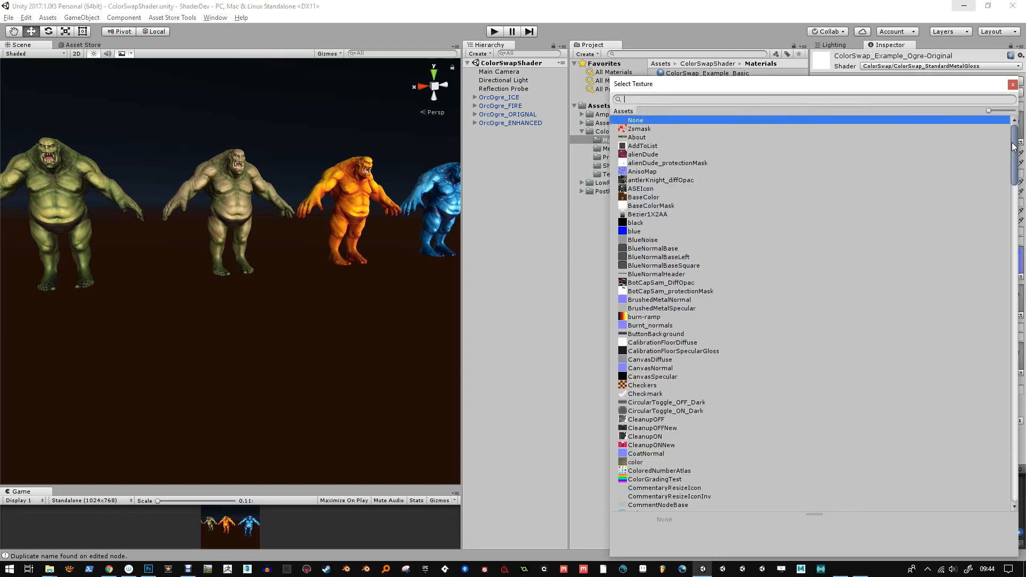
text(ogre)
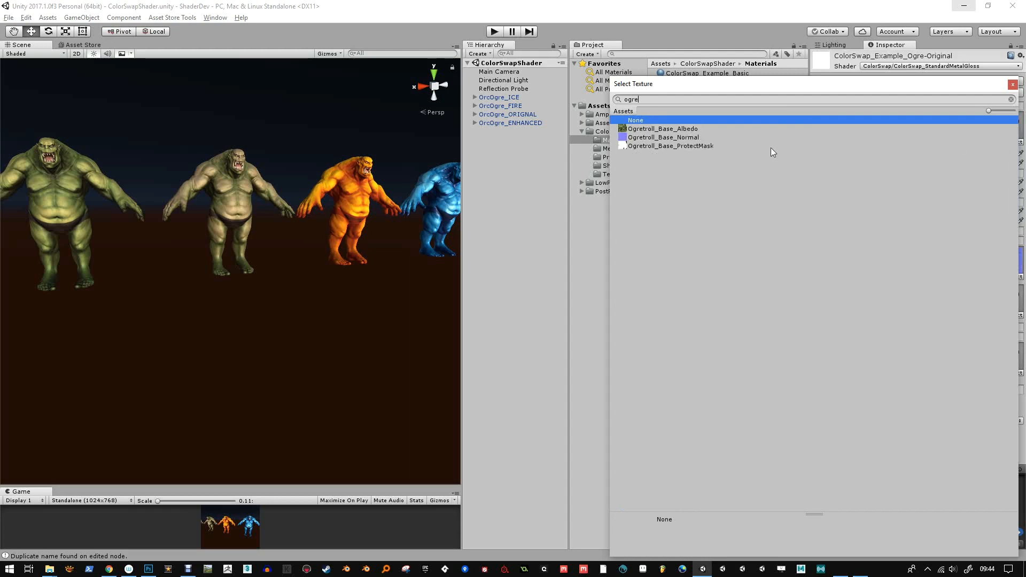
double_click(675, 129)
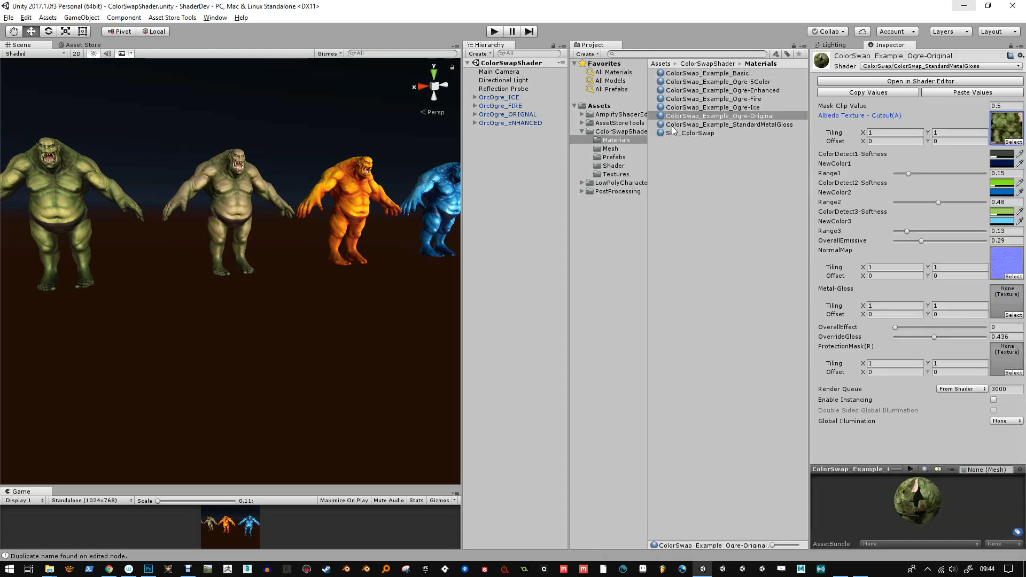
Review the StandardMetalGloss, 5Color, Enhanced and Fire example materials, and examine the original ogre up close in the scene
click(714, 124)
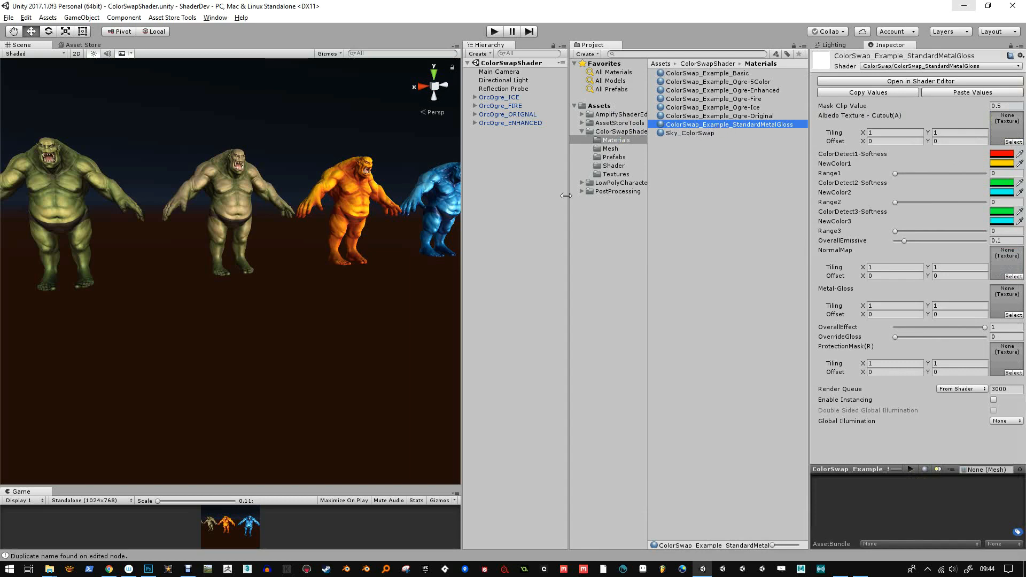
scroll(409, 263, down, 2)
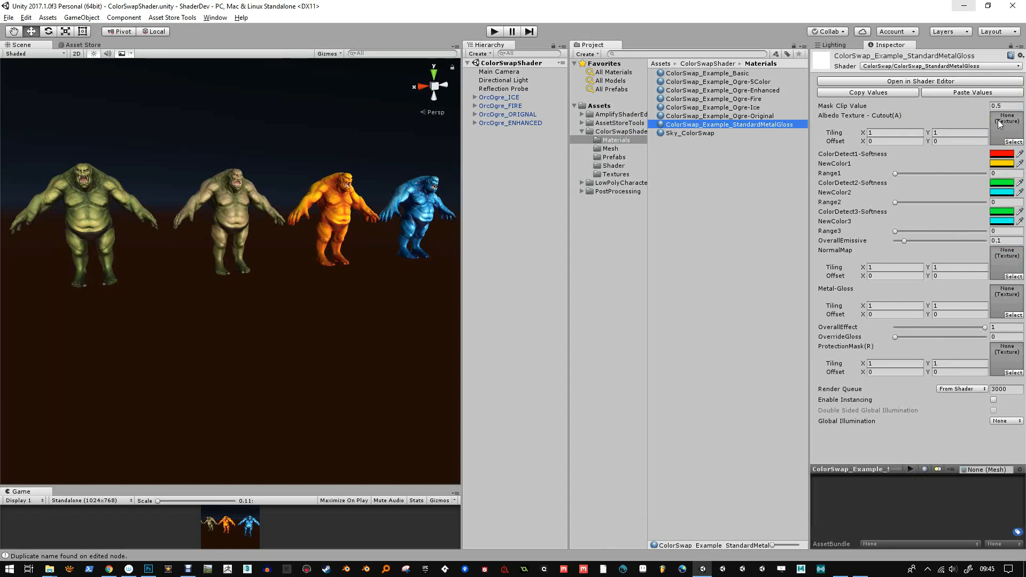
click(732, 83)
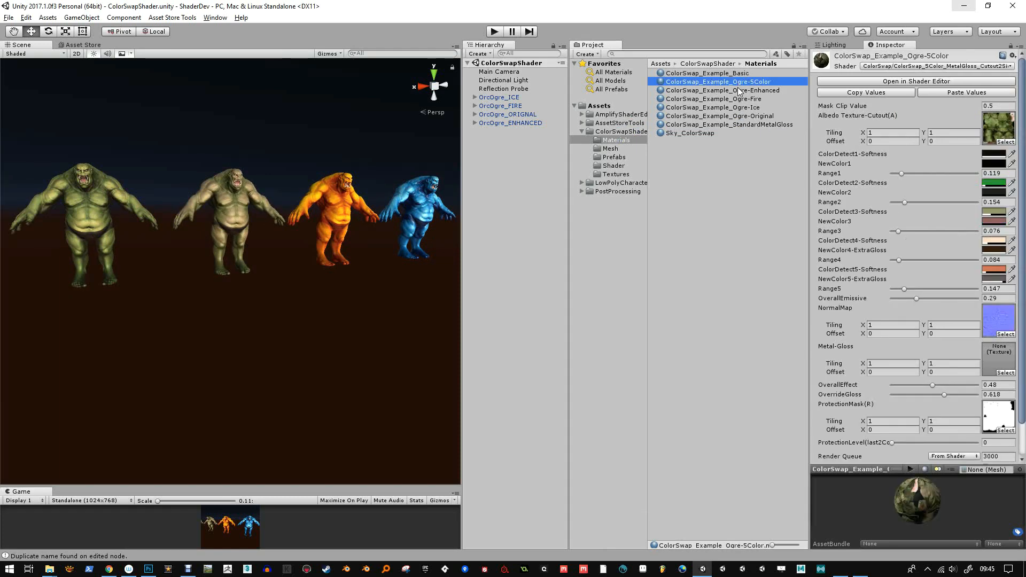
click(739, 90)
click(736, 100)
scroll(285, 218, down, 3)
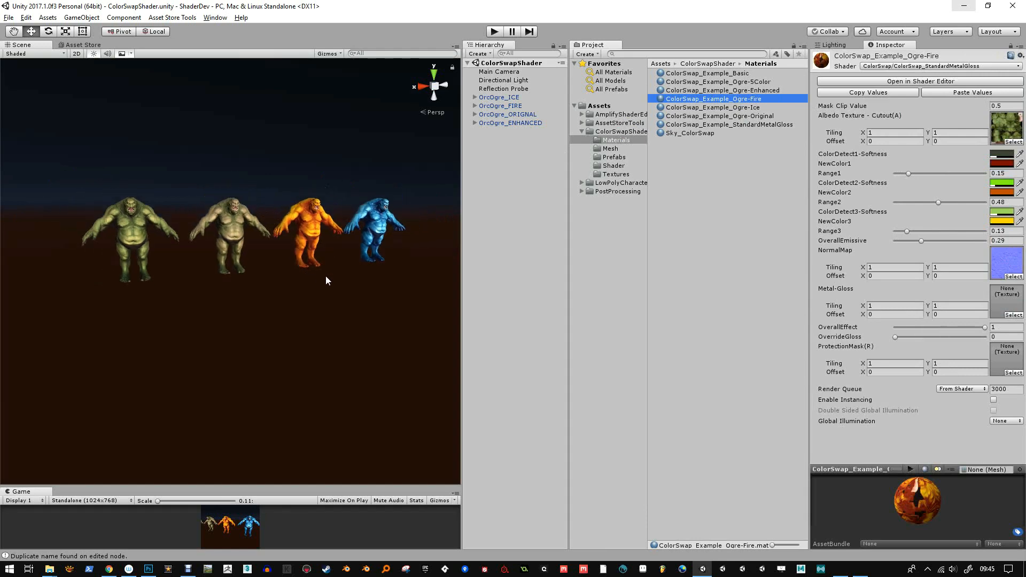
scroll(297, 223, up, 4)
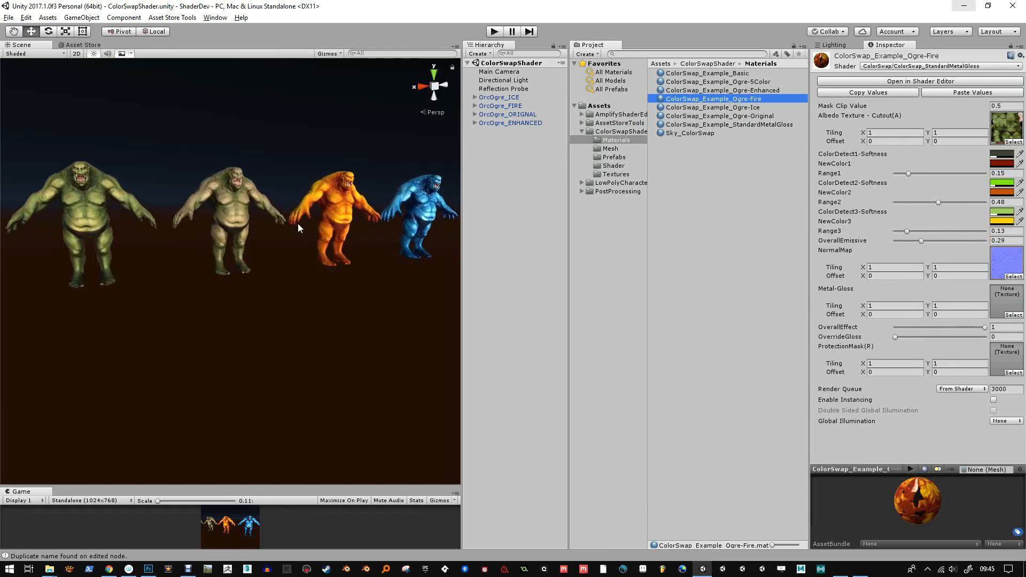
click(243, 210)
alt+drag(239, 209, 475, 199)
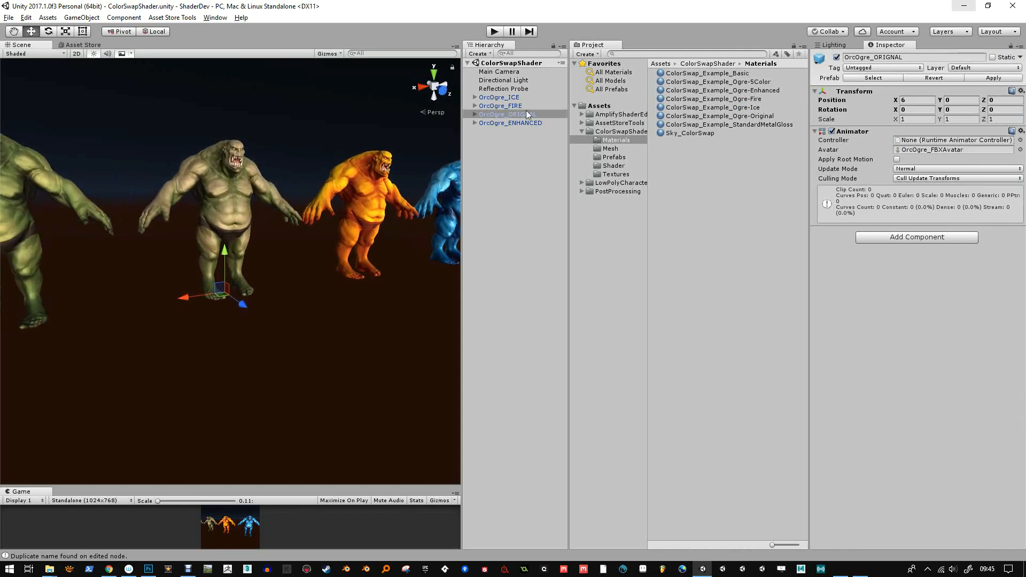
Duplicate OrcOgre_ORIGNAL in the scene and rename the copy OrcOgre_ADVANCED
key(ctrl+d)
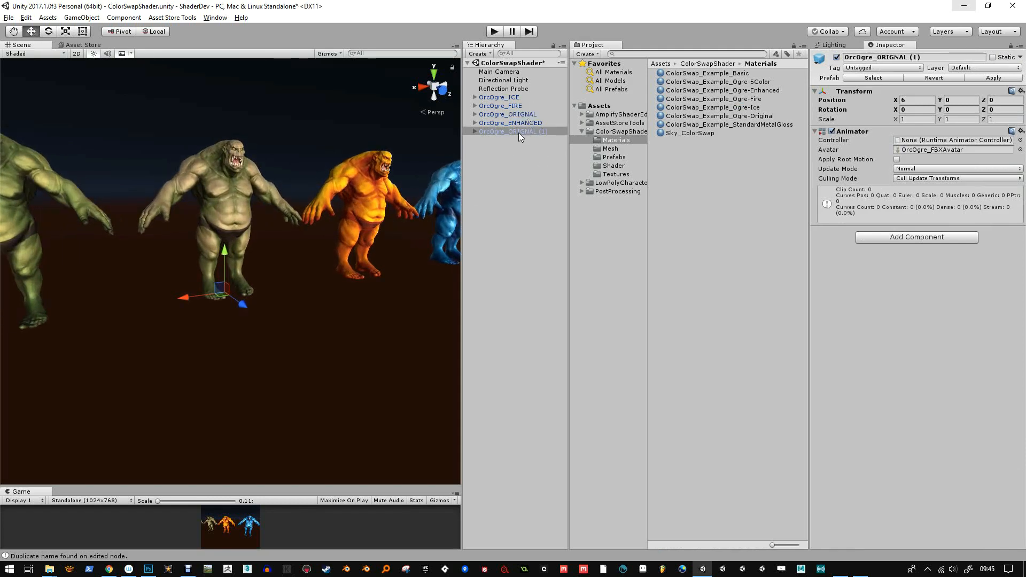
click(508, 131)
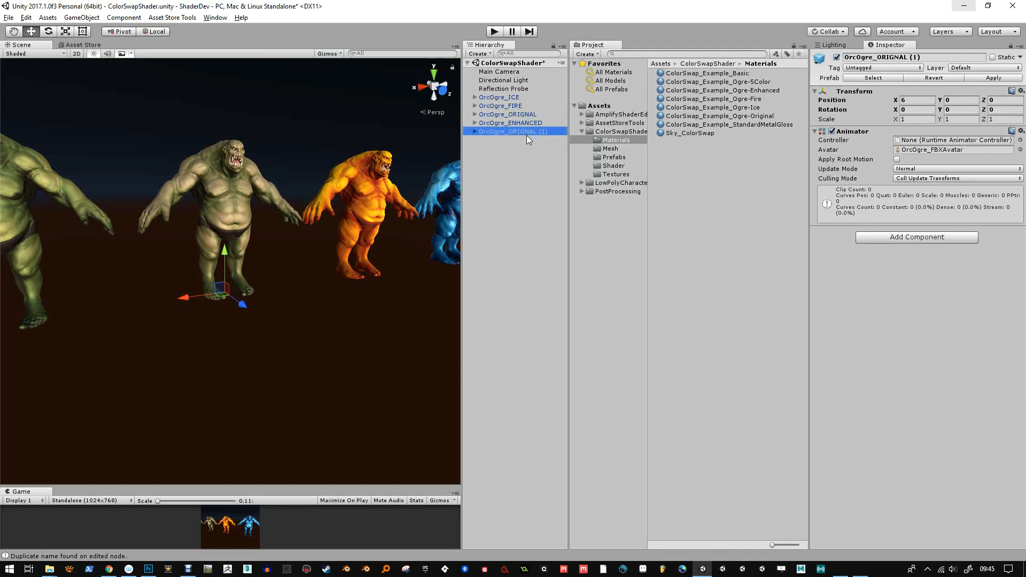
key(F2)
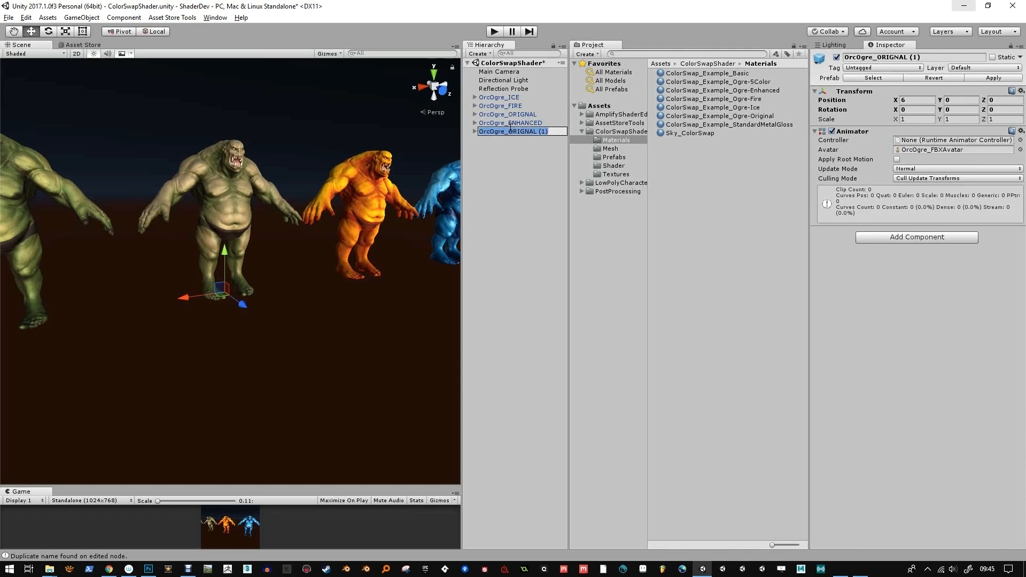
drag(509, 132, 551, 132)
text(ADVA)
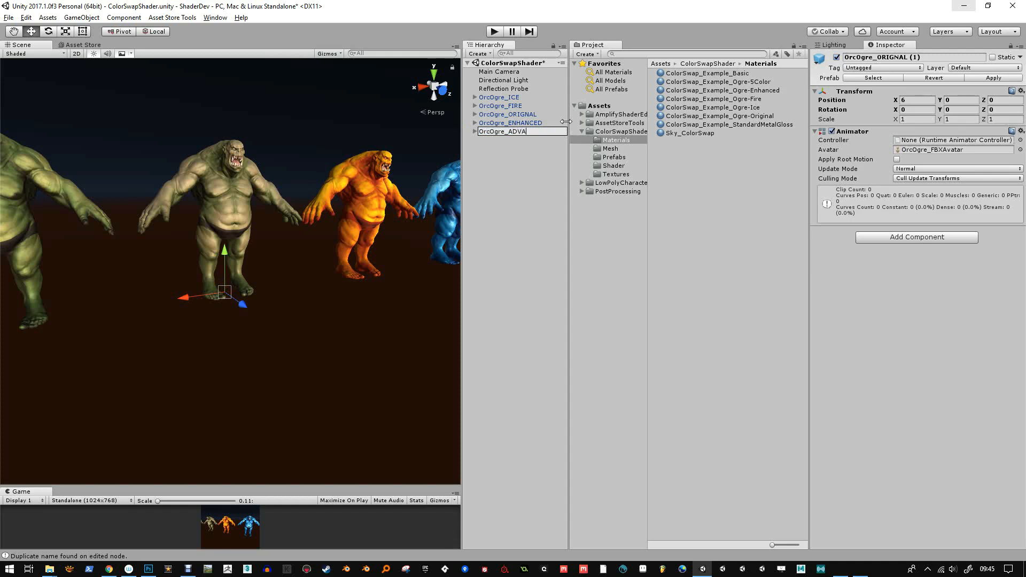
text(NCED)
key(Return)
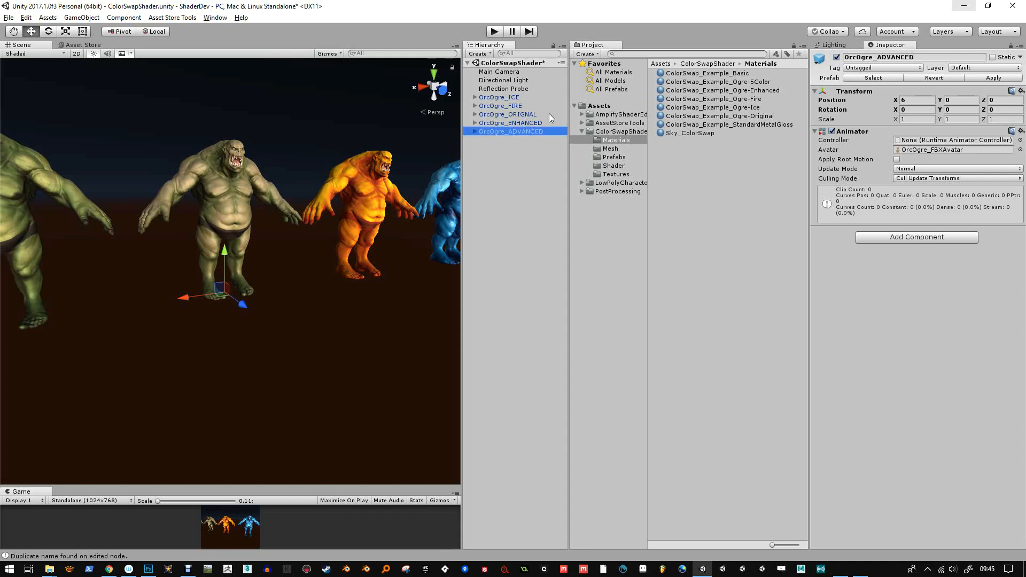
Move OrcOgre_ADVANCED along the X axis to about 12.08, past the enhanced ogre at the end of the row
scroll(229, 303, down, 5)
middle_drag(233, 307, 344, 277)
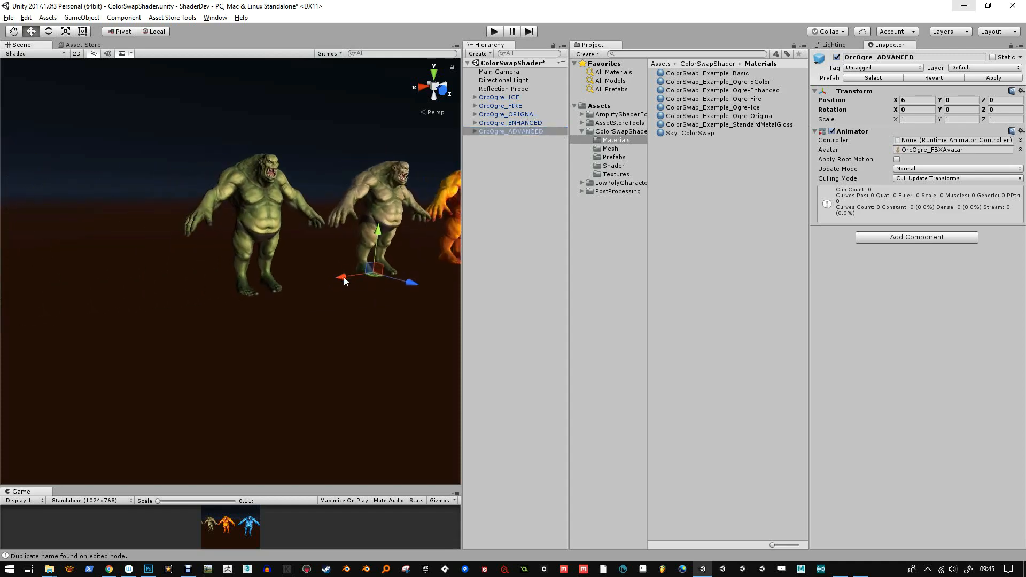
drag(344, 277, 158, 282)
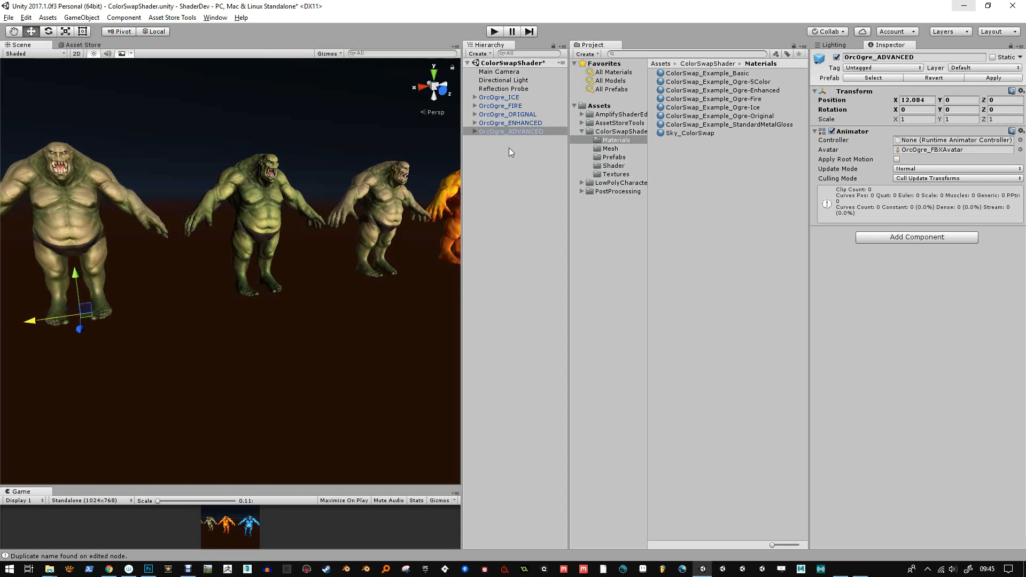
Apply the ColorSwap_Example_Ogre-Original material to the OrcOgre_ORIGNAL ogre
click(519, 114)
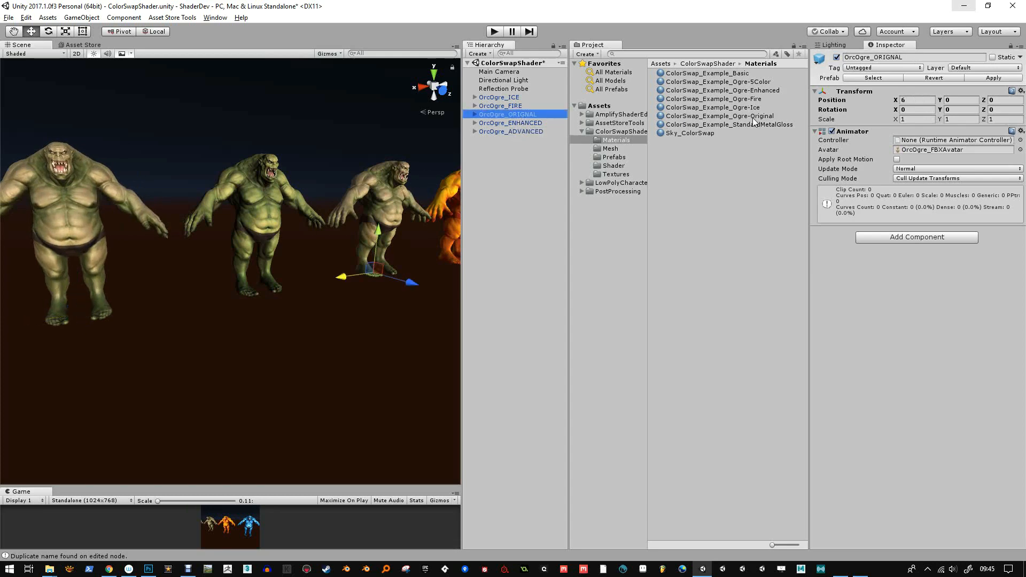
drag(753, 119, 391, 220)
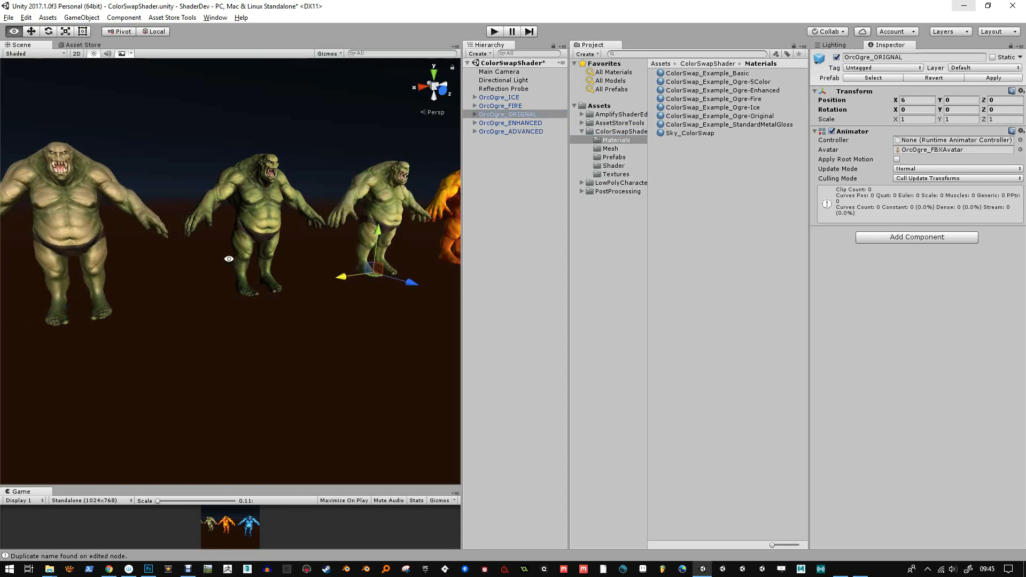
alt+drag(238, 267, 290, 286)
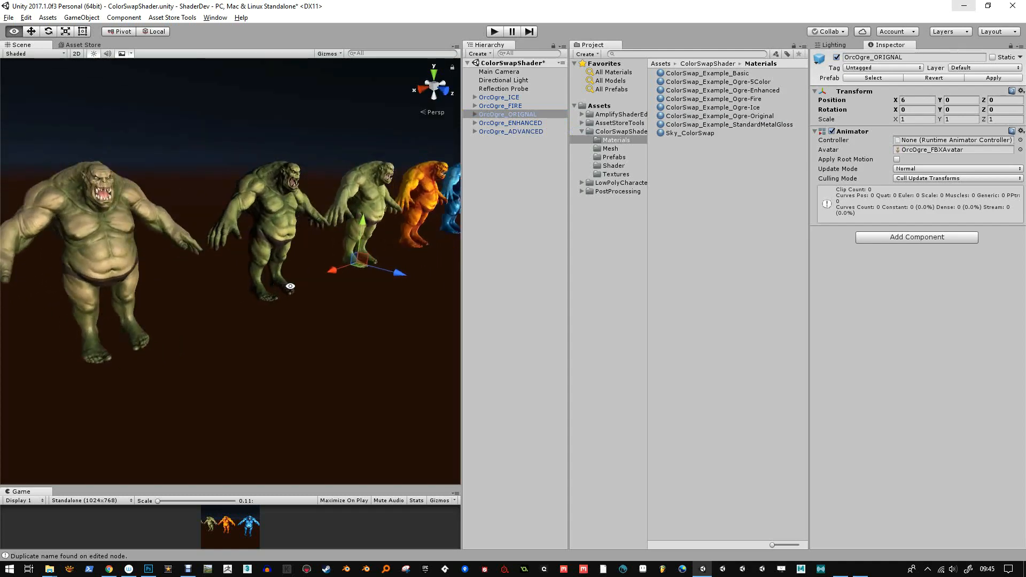
Widen the scene view and compare the five ogres in the row from several angles, from the advanced to the ice one
drag(462, 293, 647, 292)
alt+drag(535, 299, 481, 270)
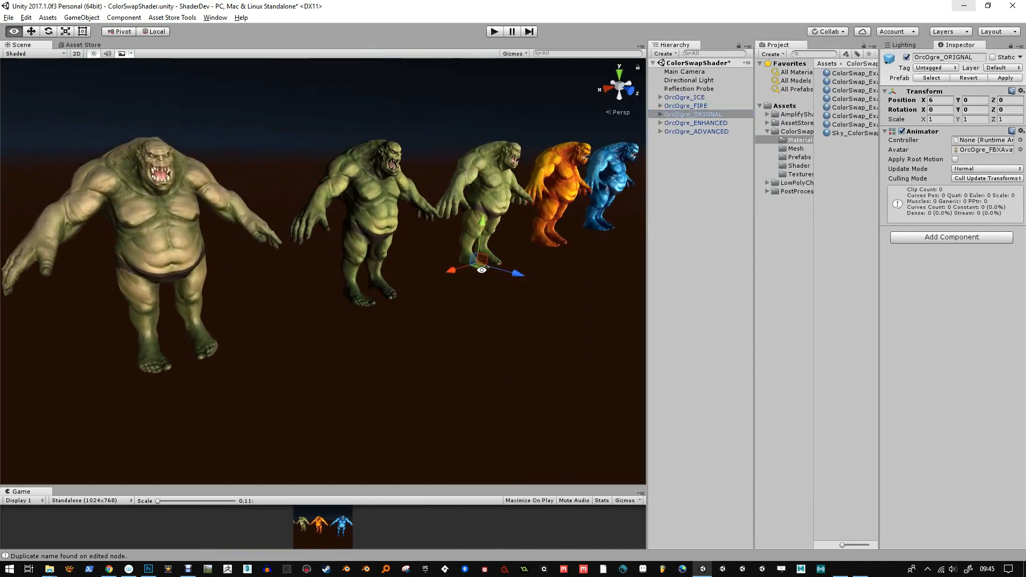
click(528, 330)
alt+drag(527, 330, 305, 277)
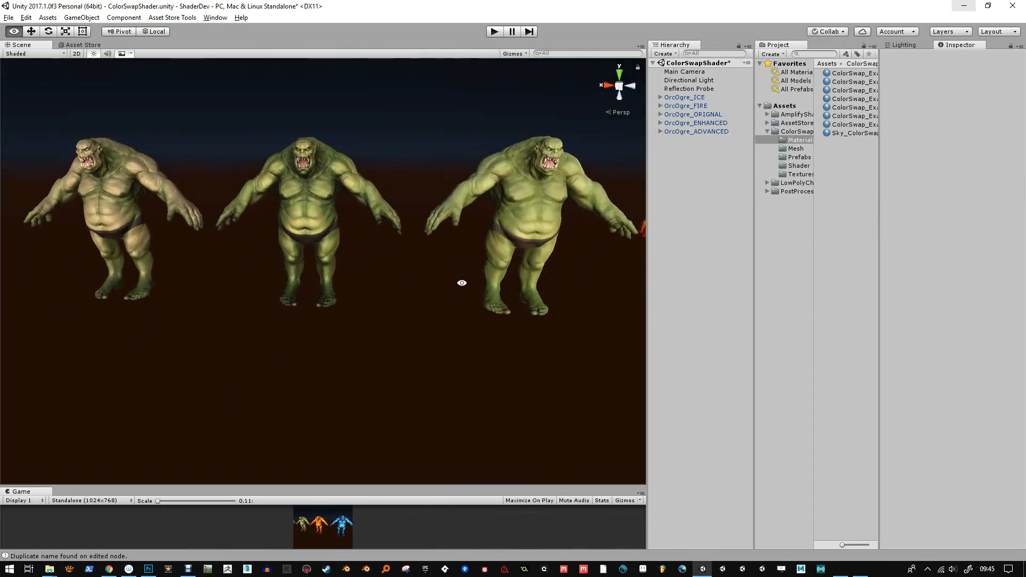
alt+drag(463, 284, 399, 275)
alt+right_drag(399, 275, 442, 228)
alt+drag(442, 228, 475, 227)
drag(357, 203, 228, 205)
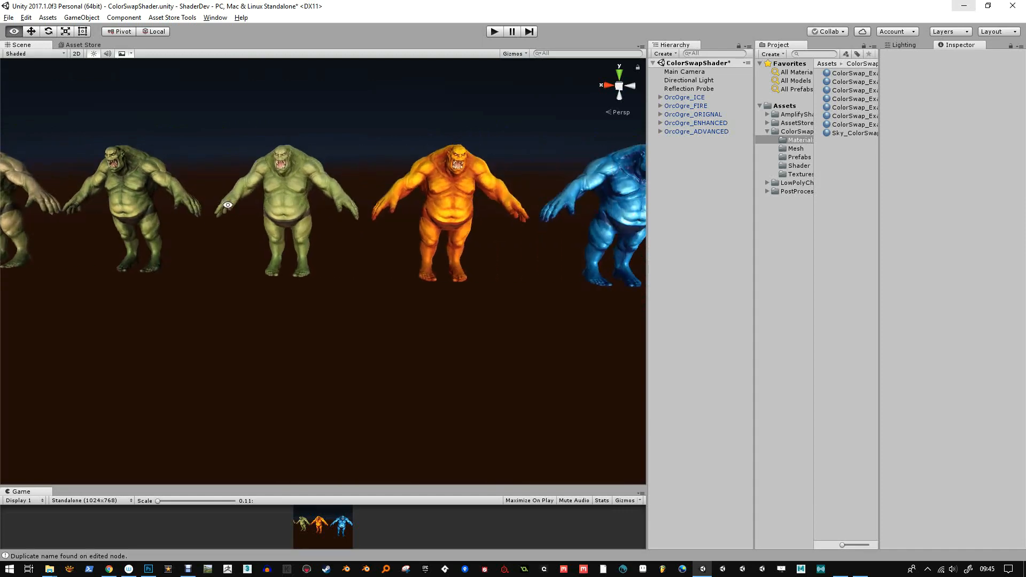
drag(480, 214, 370, 222)
middle_drag(370, 222, 308, 223)
alt+drag(308, 223, 374, 227)
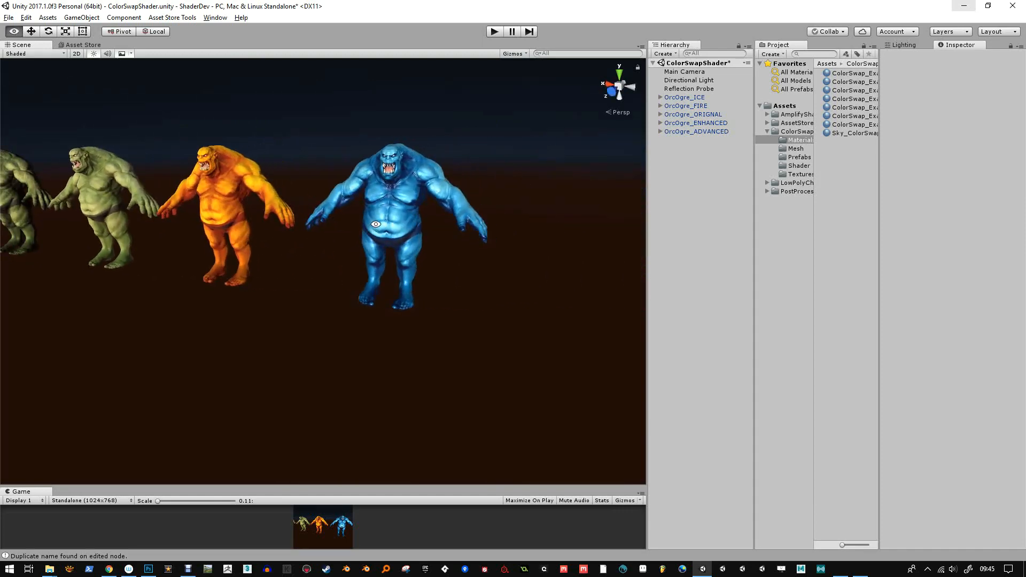
middle_drag(374, 227, 471, 229)
alt+drag(643, 188, 633, 189)
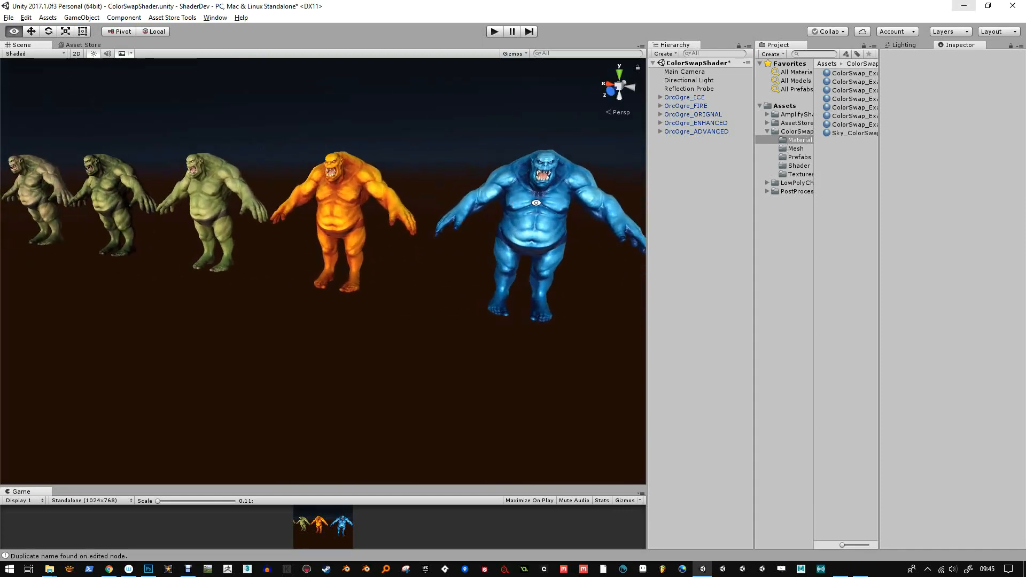
Make room for the full material names and inspect the ColorSwap_Example_Basic material's settings
drag(753, 207, 650, 207)
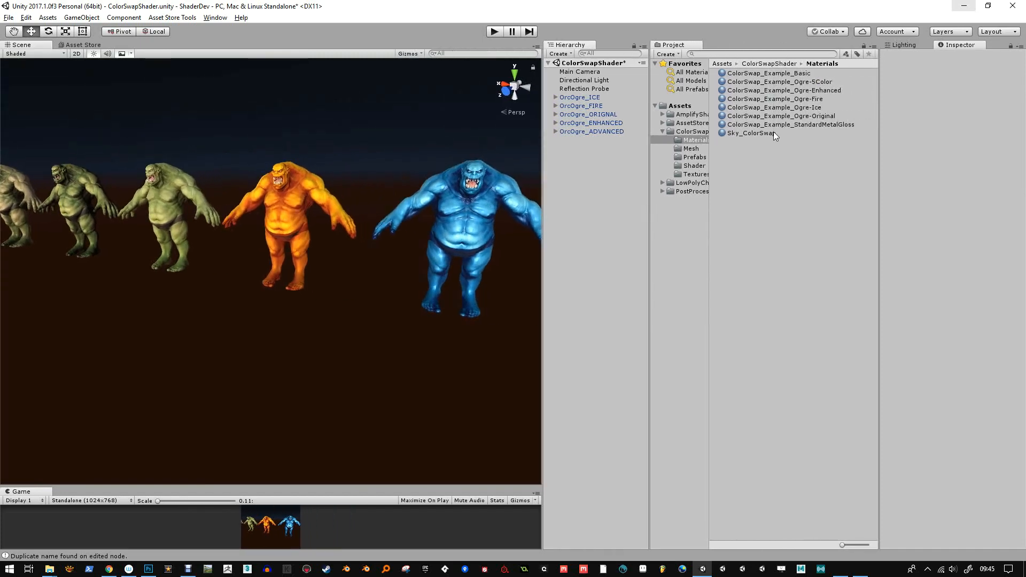
click(783, 73)
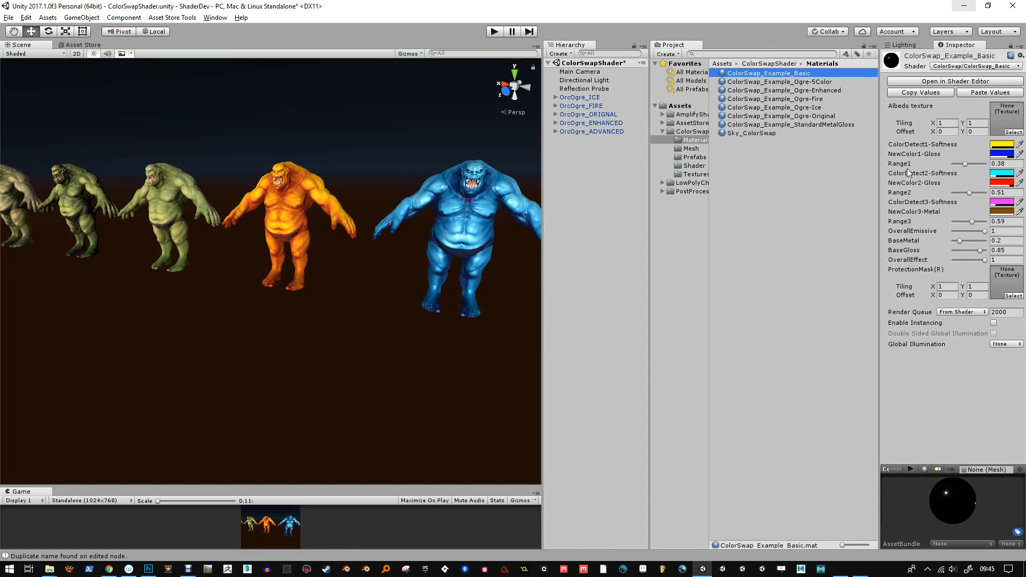
alt+drag(508, 246, 438, 225)
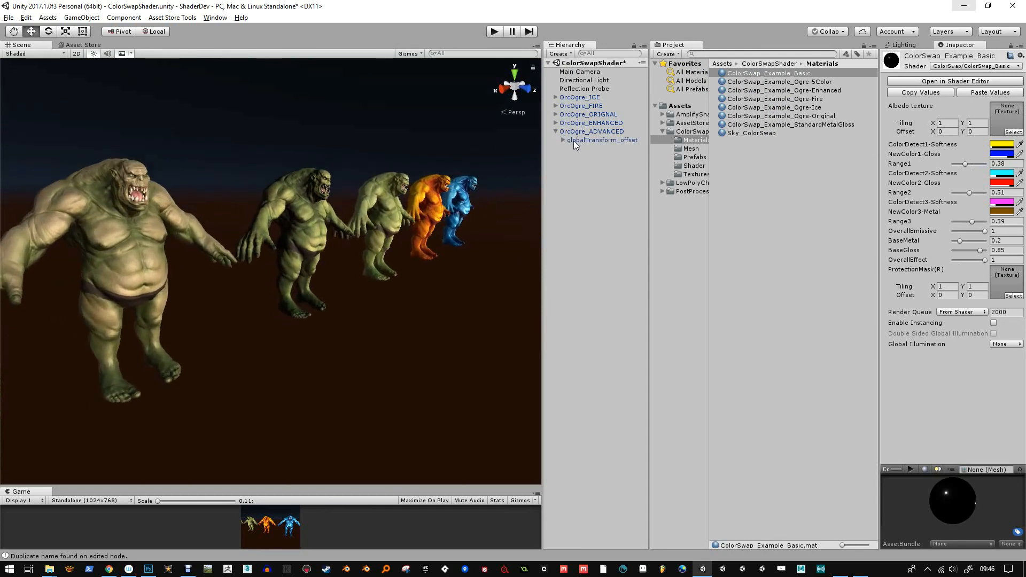
Expand the OrcOgre_ADVANCED skeleton down to the pelvis bone's children and select the pelvis
click(563, 140)
click(585, 149)
key(f)
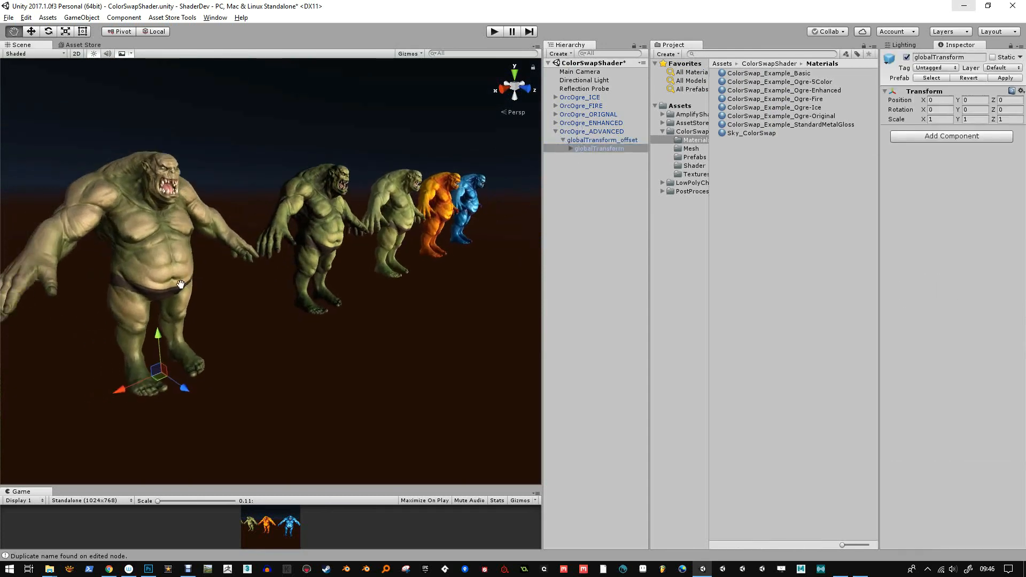
click(570, 150)
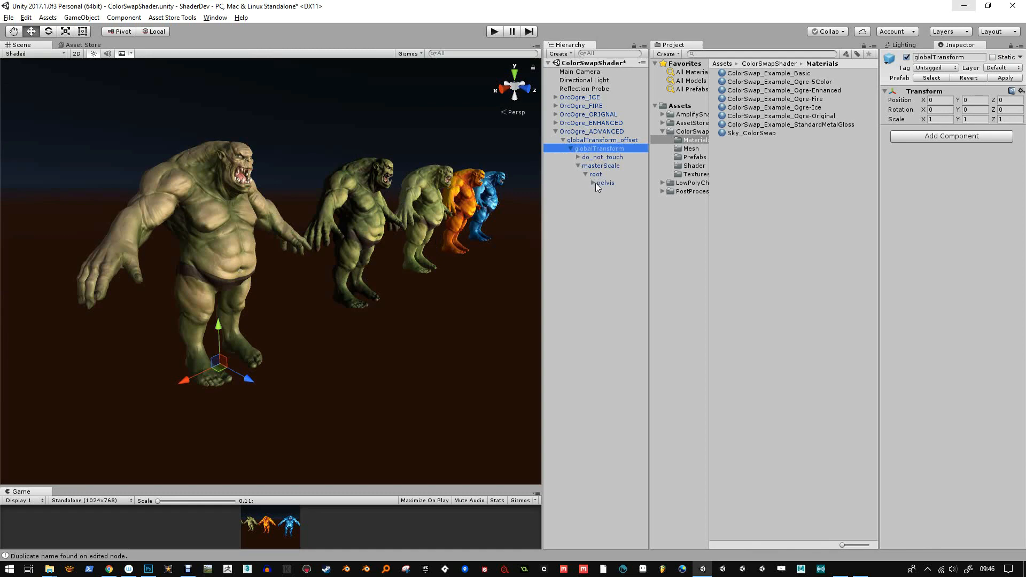
click(597, 183)
click(592, 183)
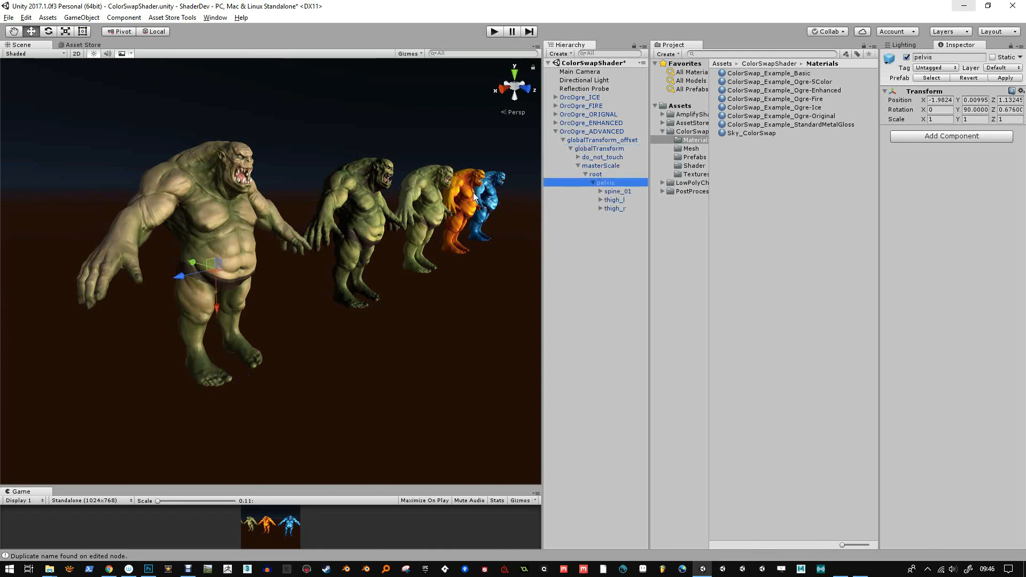
Try rotating the pelvis and spine_01 bones of OrcOgre_ADVANCED, undoing each rotation
key(e)
mouse_move(242, 258)
mouse_down()
mouse_move(245, 246)
mouse_move(246, 266)
mouse_up()
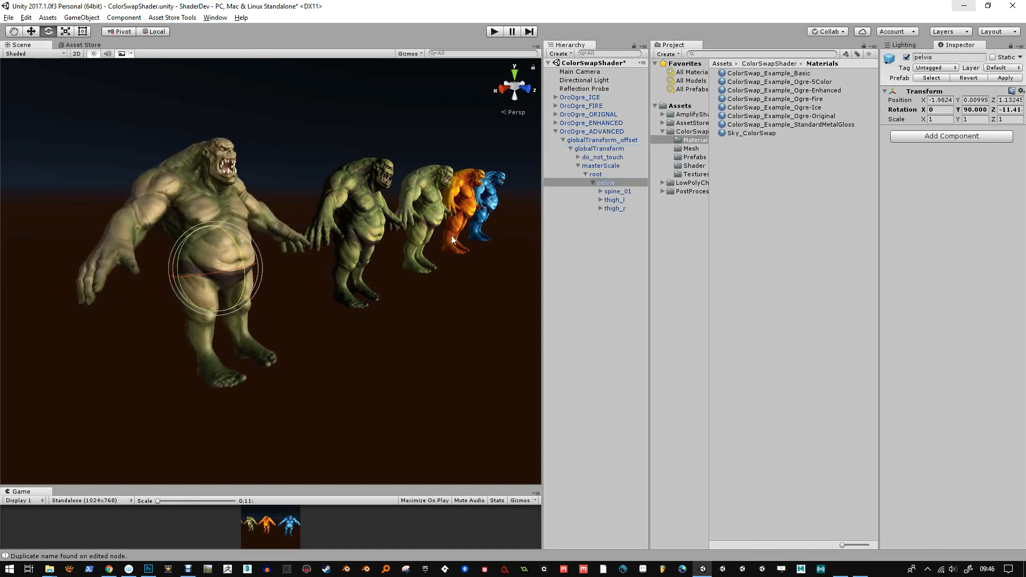
key(ctrl+z)
click(623, 193)
mouse_move(238, 218)
mouse_down()
mouse_move(203, 233)
mouse_move(214, 214)
mouse_move(231, 221)
mouse_up()
key(ctrl+z)
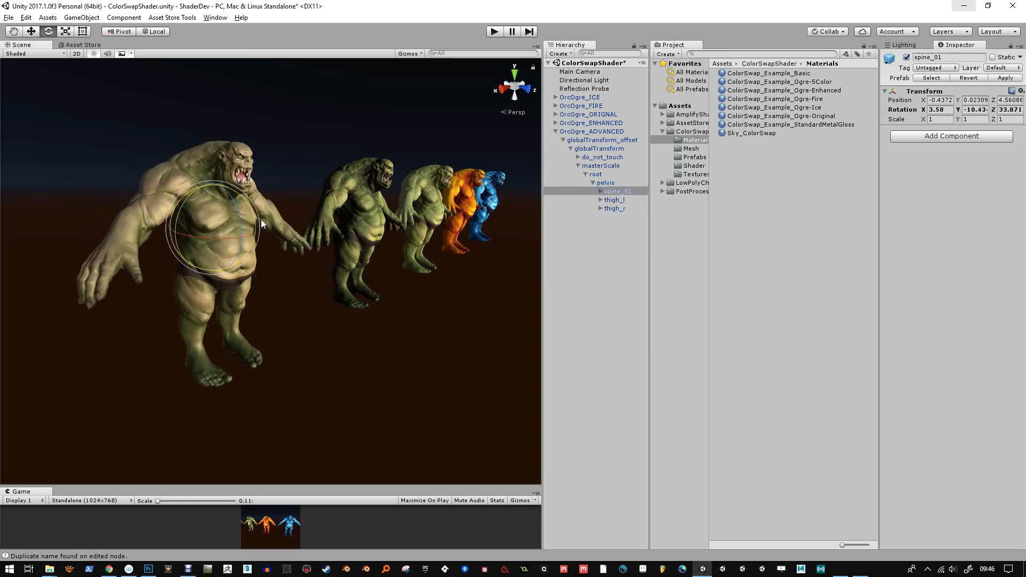
Try posing the thigh_l and thigh_r bones of OrcOgre_ADVANCED, and undo the rotation
click(614, 199)
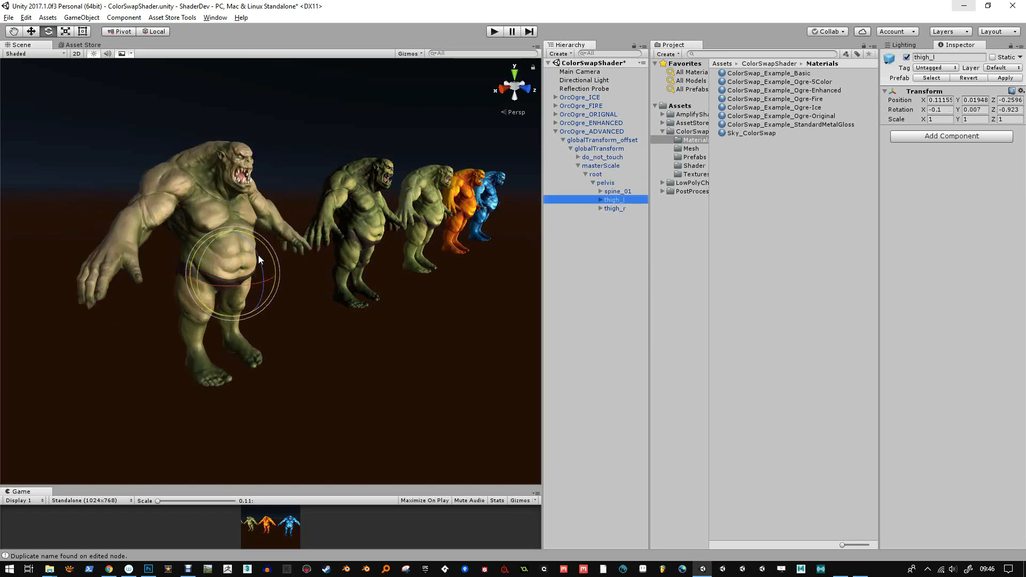
mouse_move(258, 255)
mouse_down()
mouse_move(257, 201)
mouse_move(278, 253)
mouse_up()
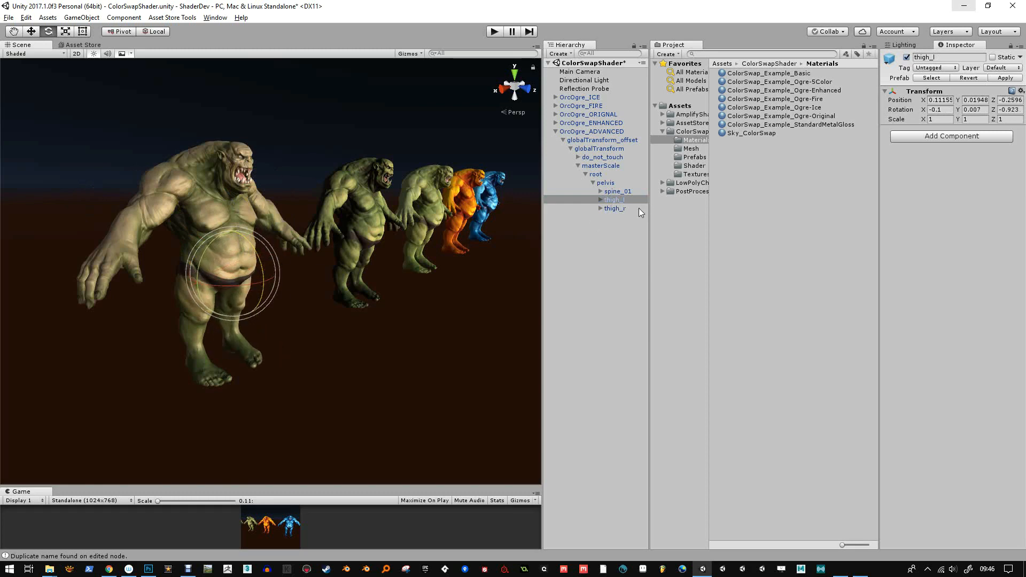
click(615, 208)
alt+drag(399, 249, 201, 236)
key(ctrl+z)
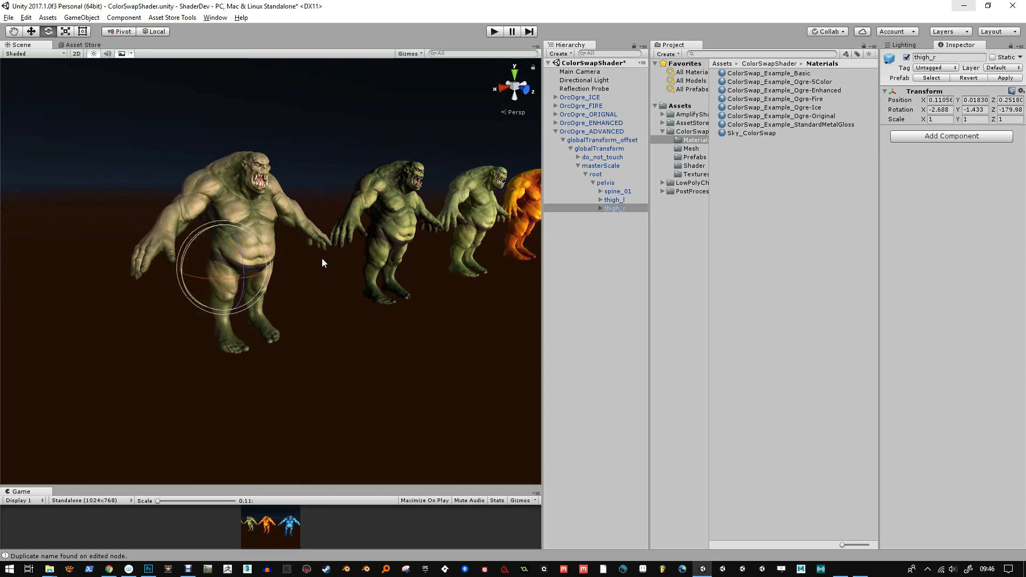
middle_drag(398, 310, 357, 313)
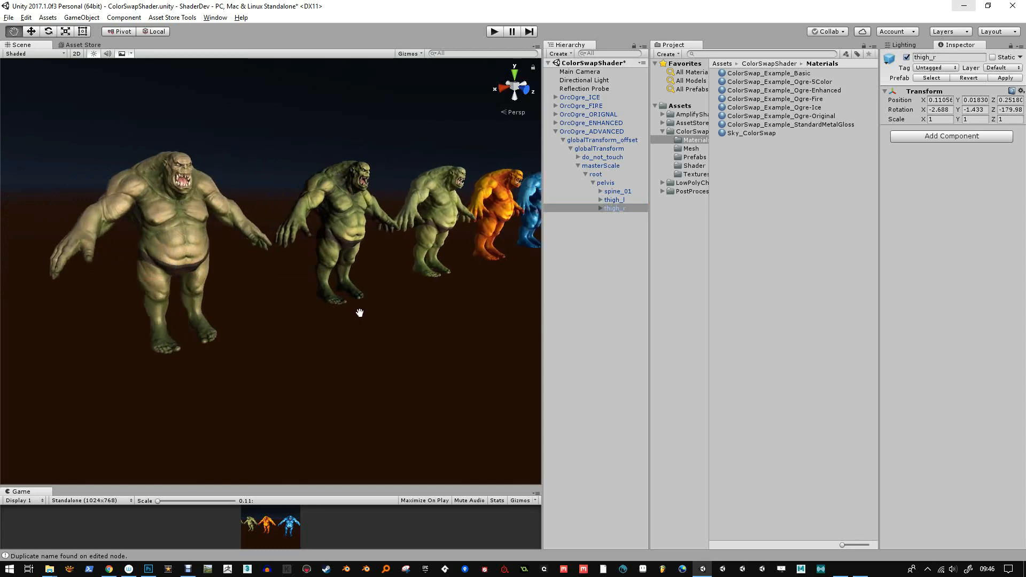